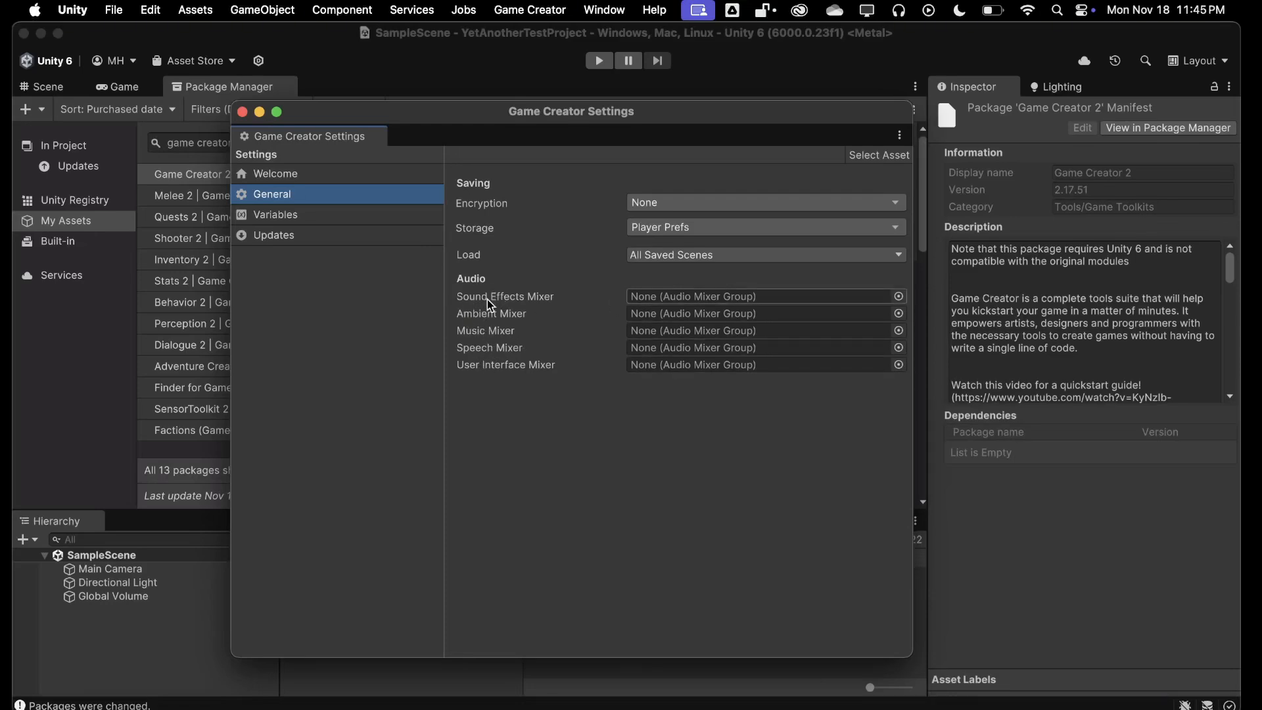
# Close the Game Creator Settings and open the Audio Mixer window
pyautogui.click(242, 113)
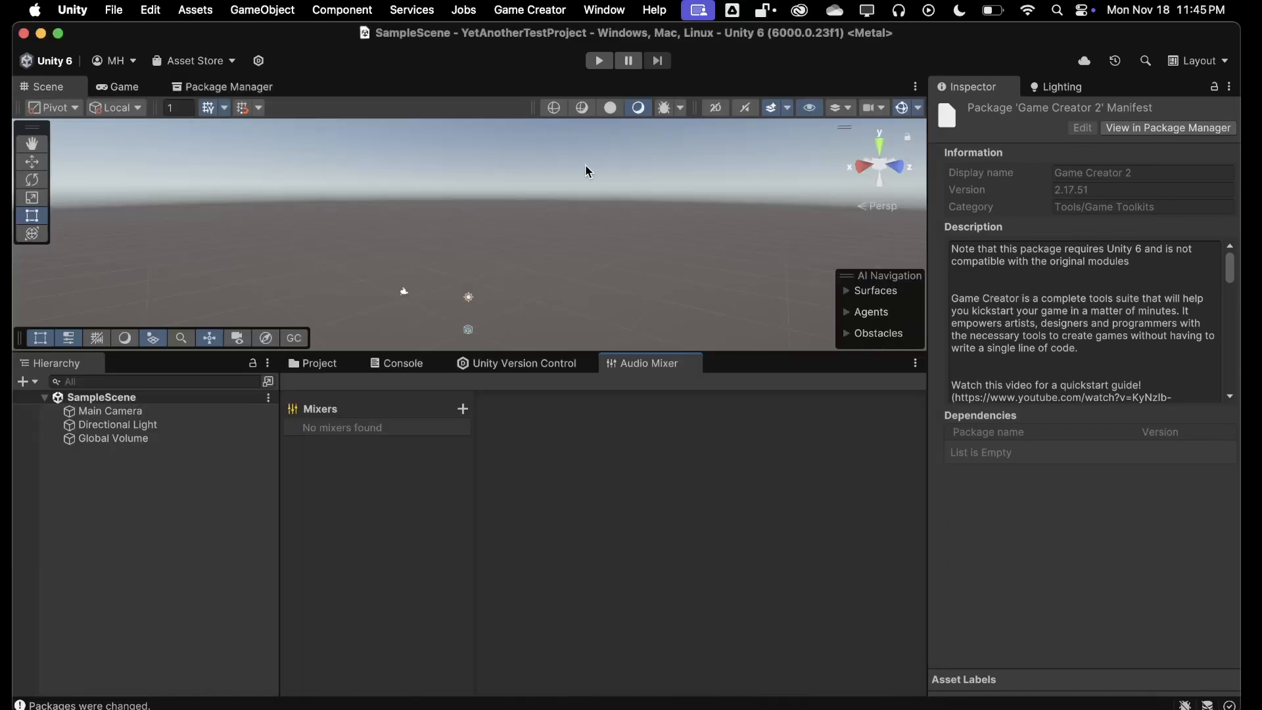
pyautogui.click(604, 9)
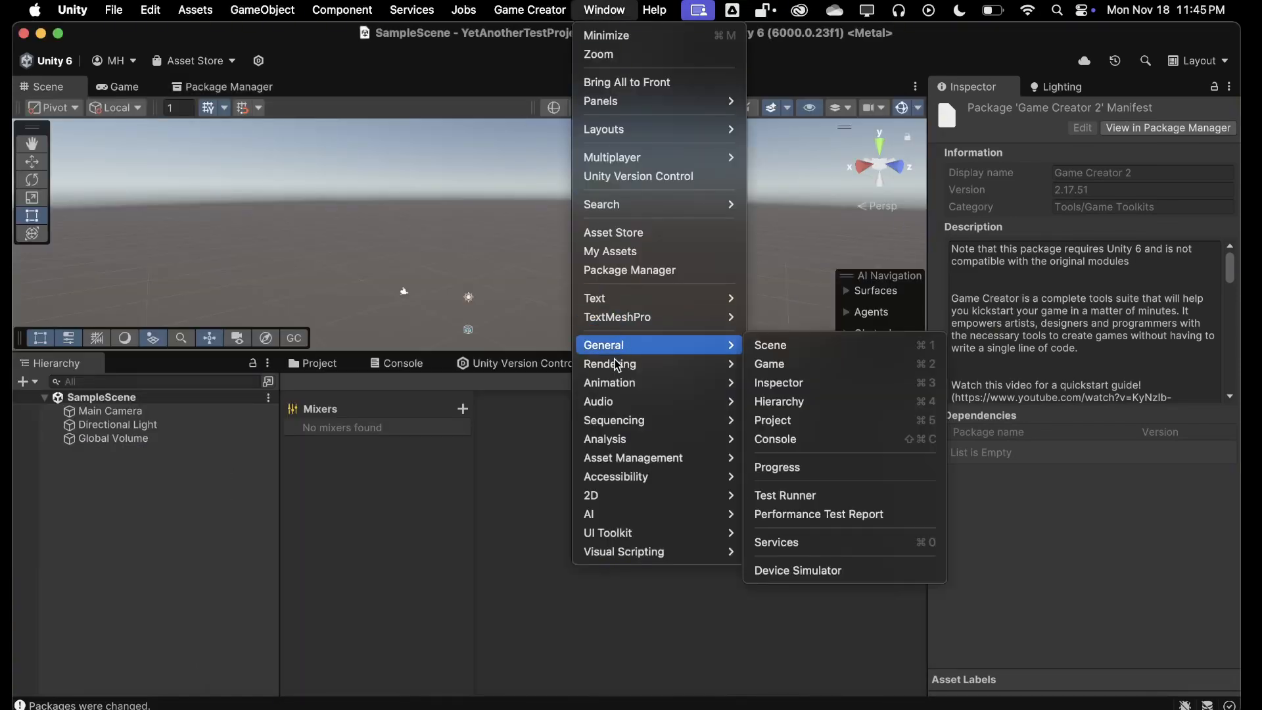
pyautogui.click(785, 424)
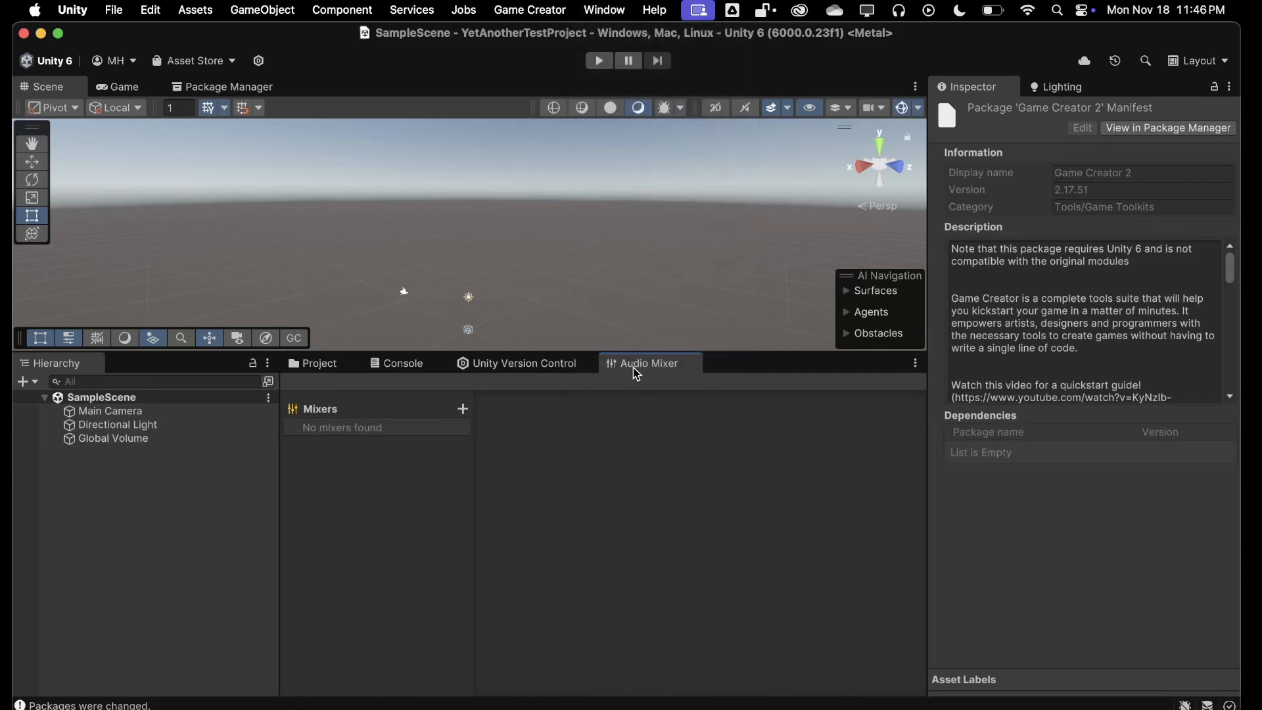
# Detach the Audio Mixer as a floating window and dock it back beside Unity Version Control
pyautogui.moveTo(632, 366); pyautogui.dragTo(558, 247)
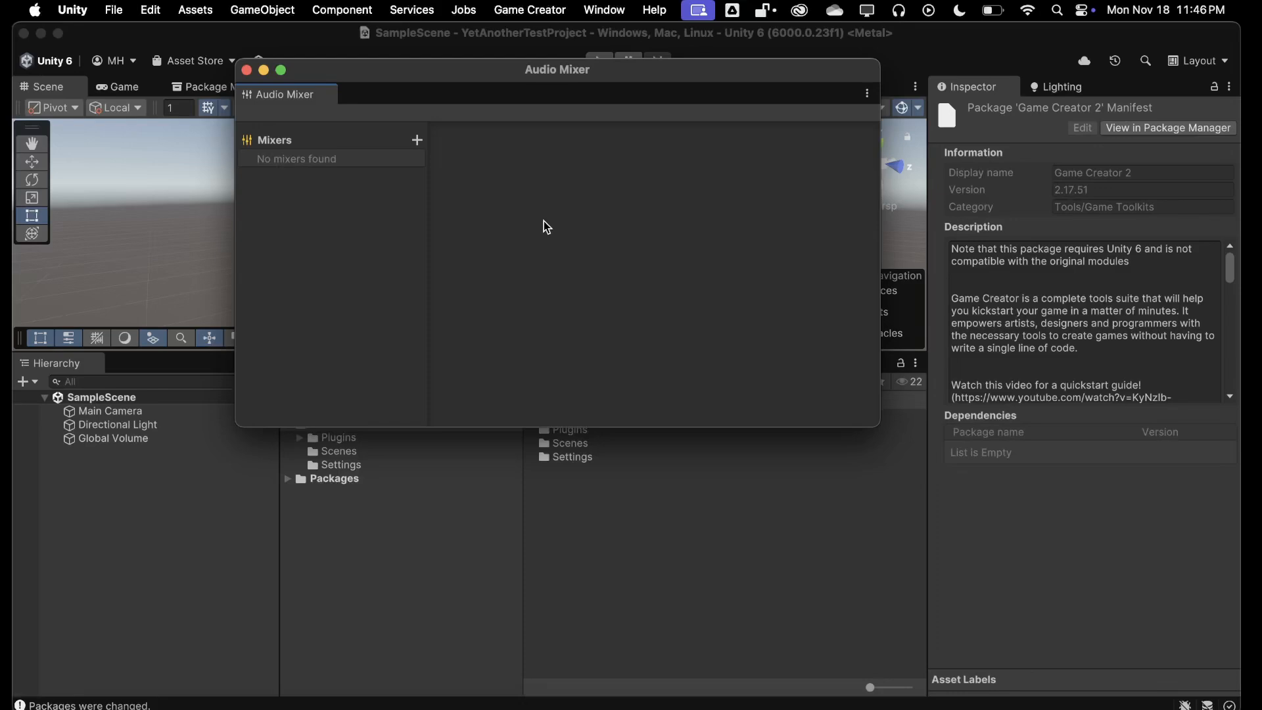
pyautogui.moveTo(454, 65); pyautogui.dragTo(449, 174)
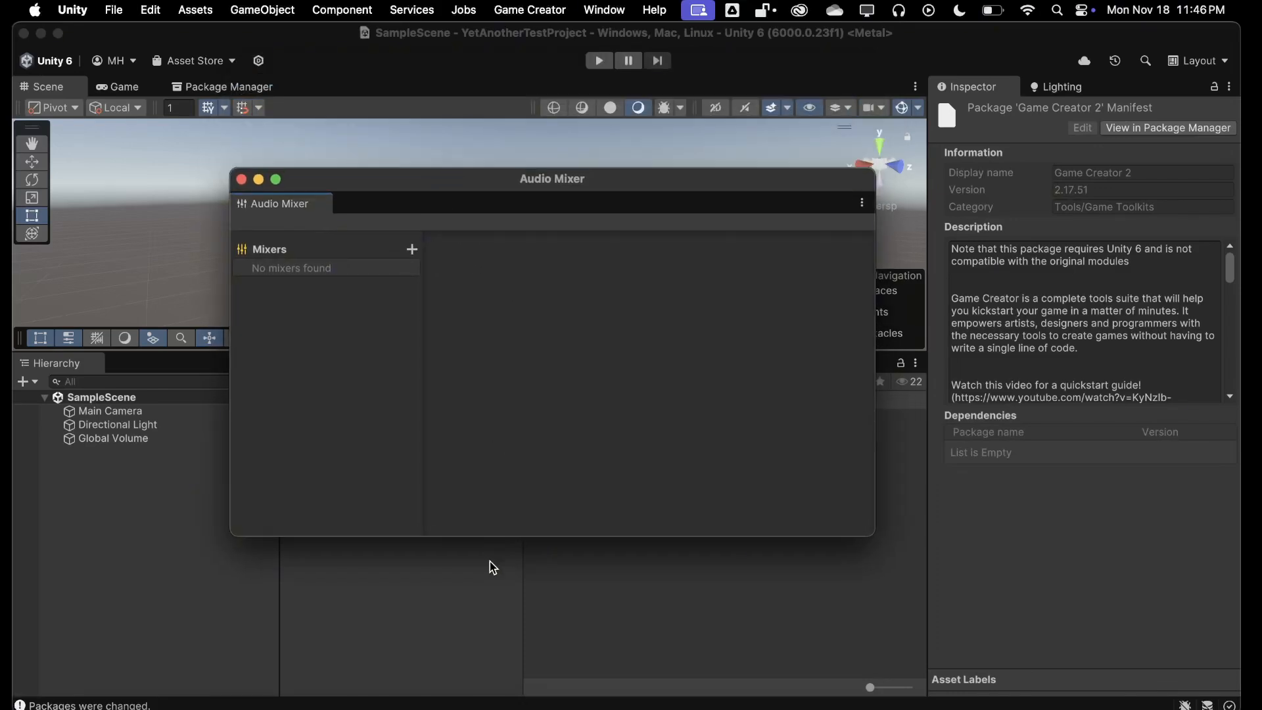
pyautogui.moveTo(322, 204); pyautogui.dragTo(604, 361)
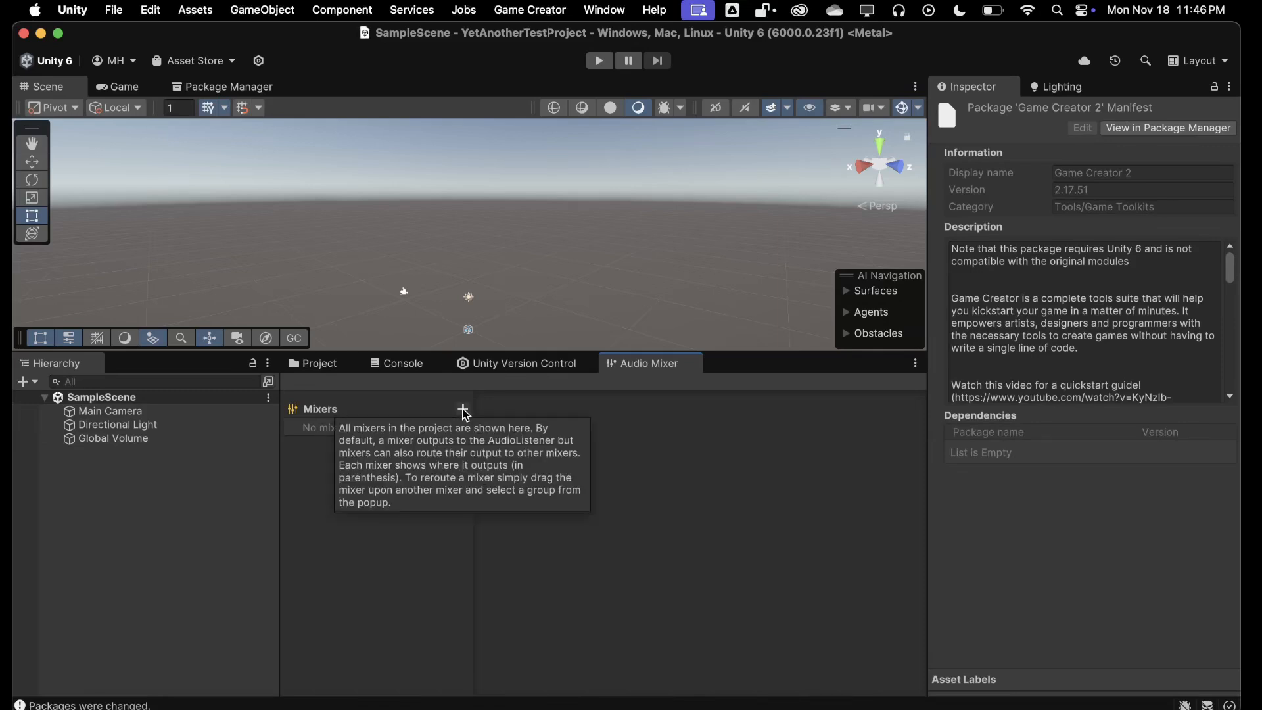
# Create a new audio mixer named AudioMixer
pyautogui.click(463, 410)
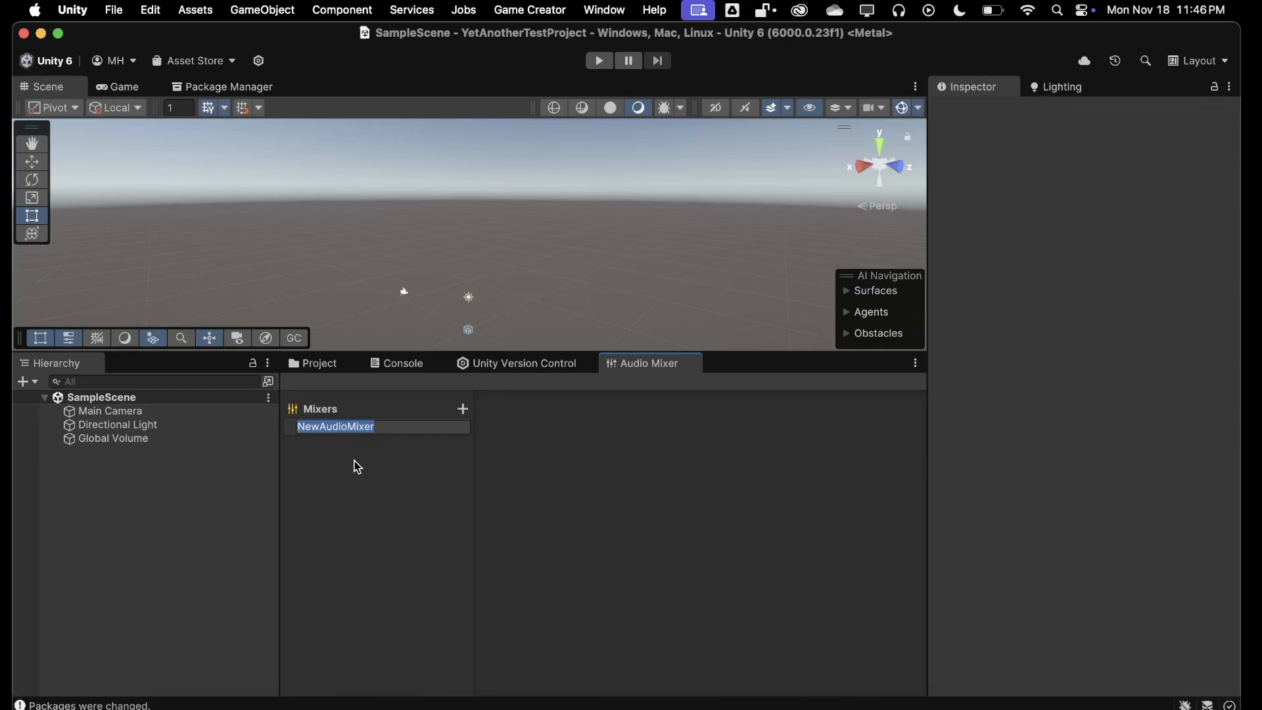
pyautogui.write('A')
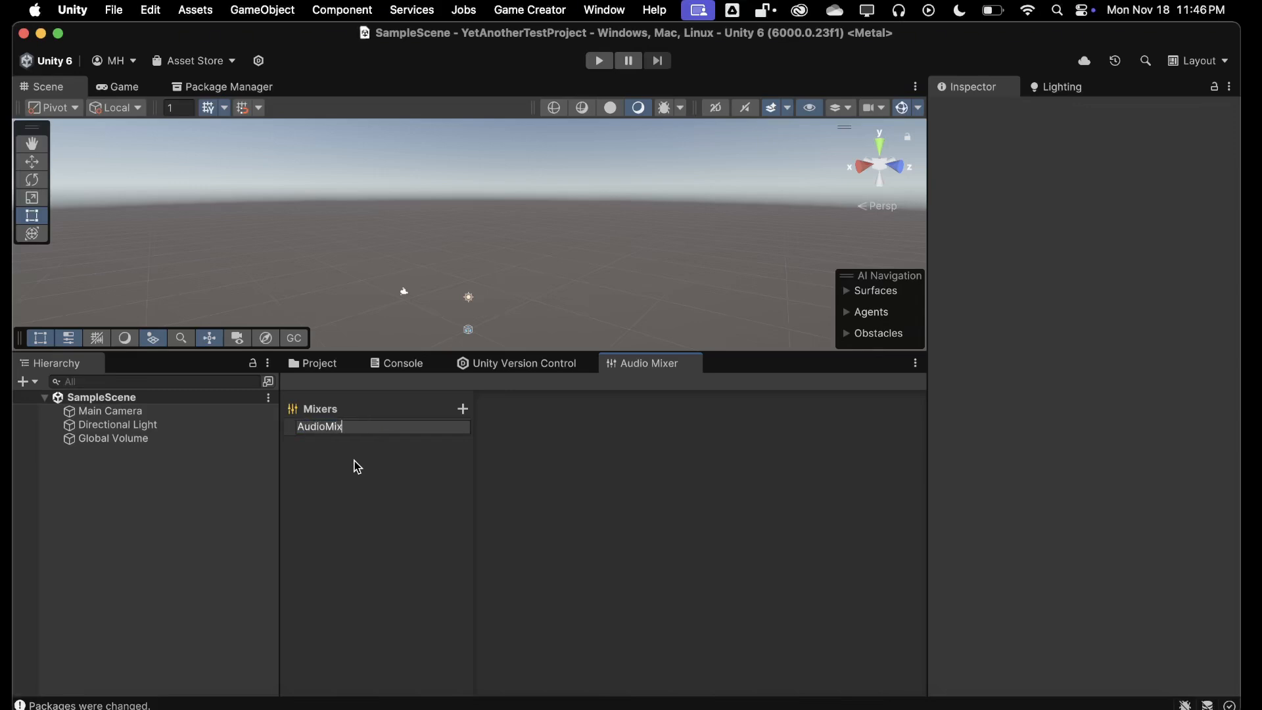
pyautogui.press('Return')
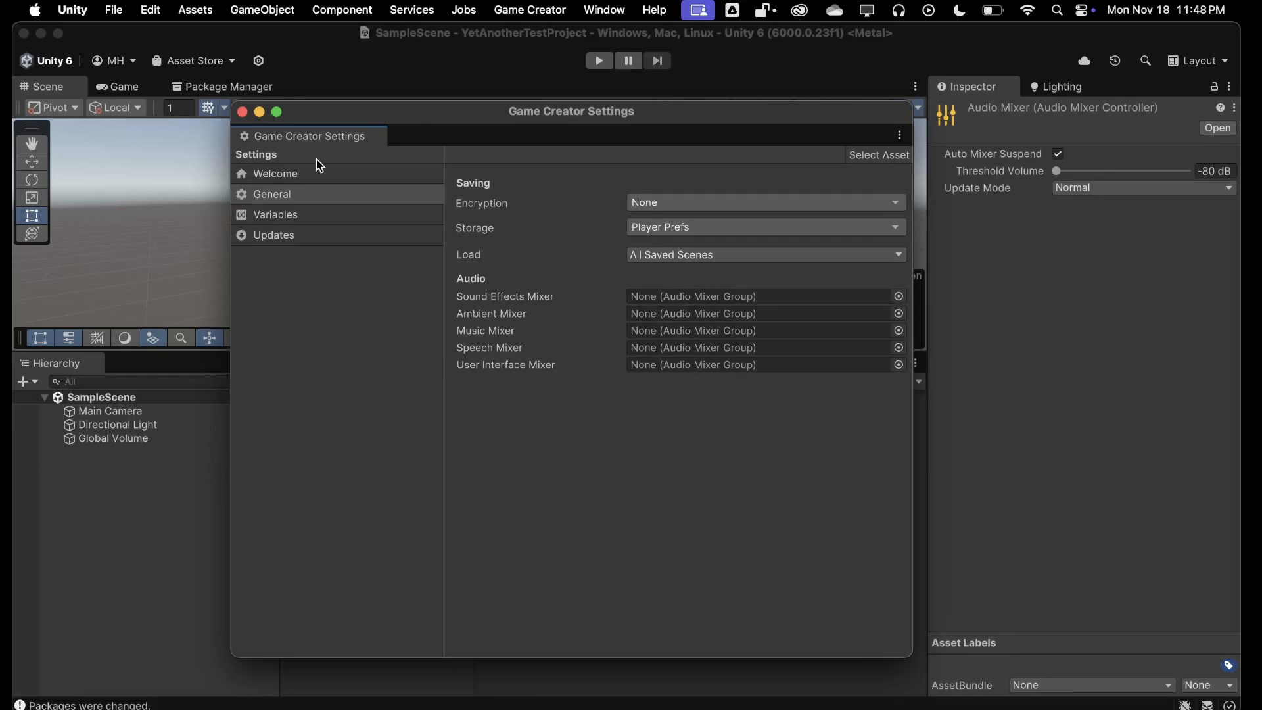
# Close the Game Creator Settings and add a child group under Master, keeping its default name
pyautogui.click(242, 111)
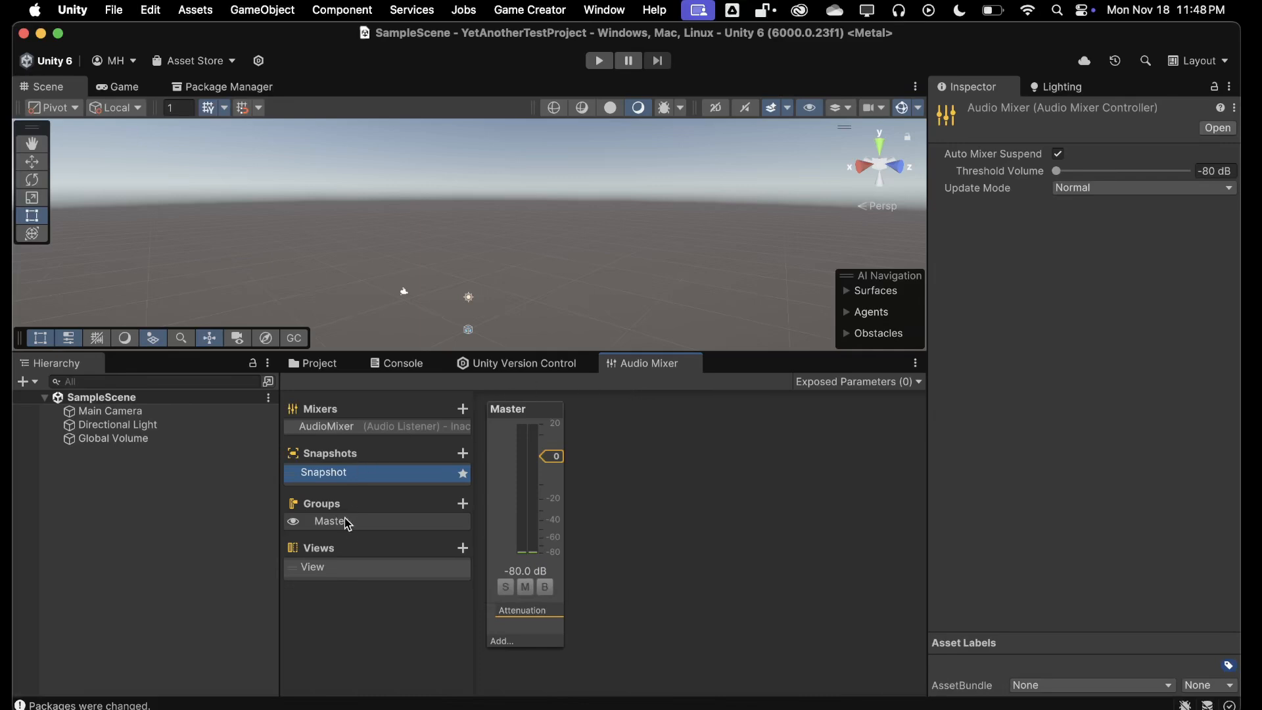
pyautogui.click(465, 507)
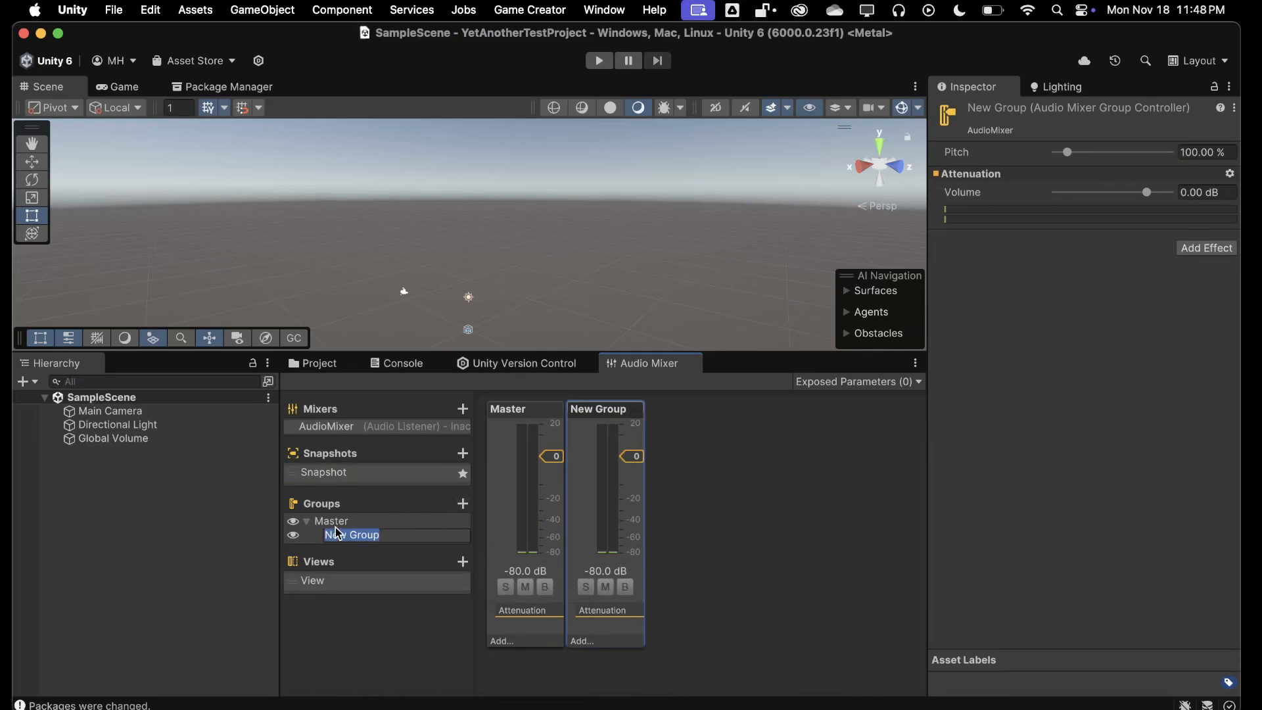
pyautogui.press('Return')
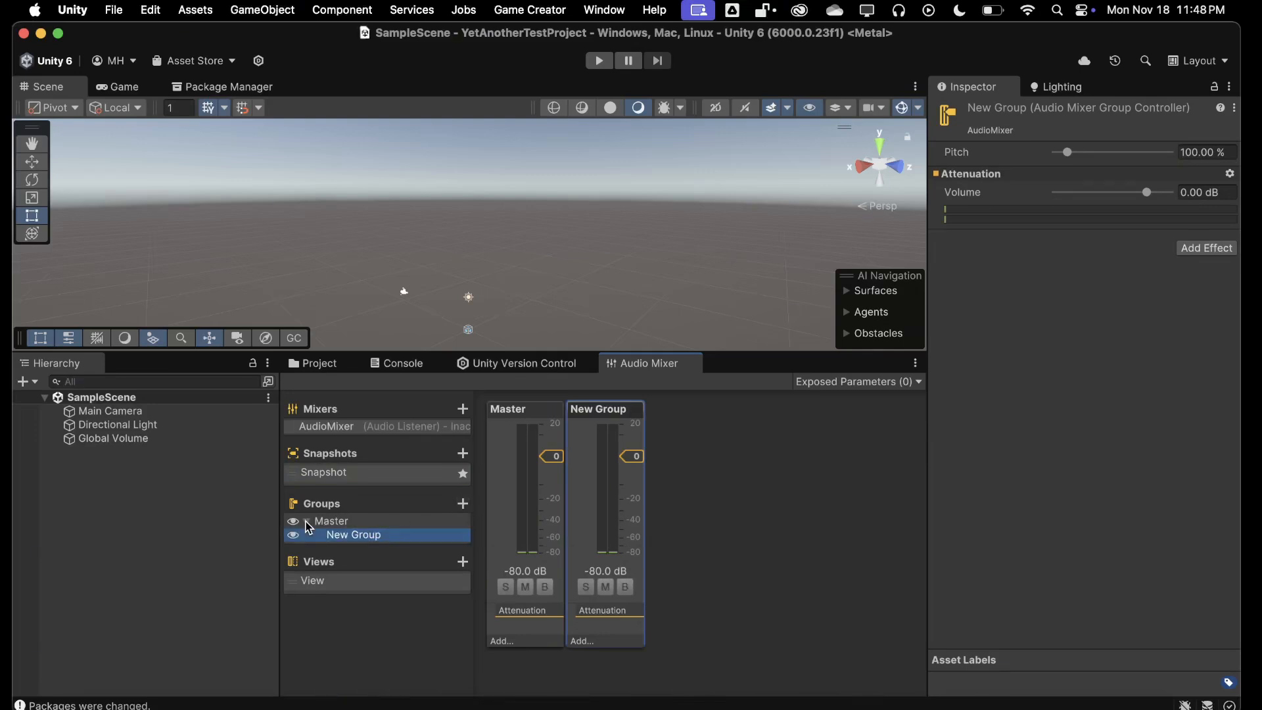
# Select the Master group and lower its volume to about -15 dB
pyautogui.click(341, 523)
pyautogui.click(361, 538)
pyautogui.click(354, 524)
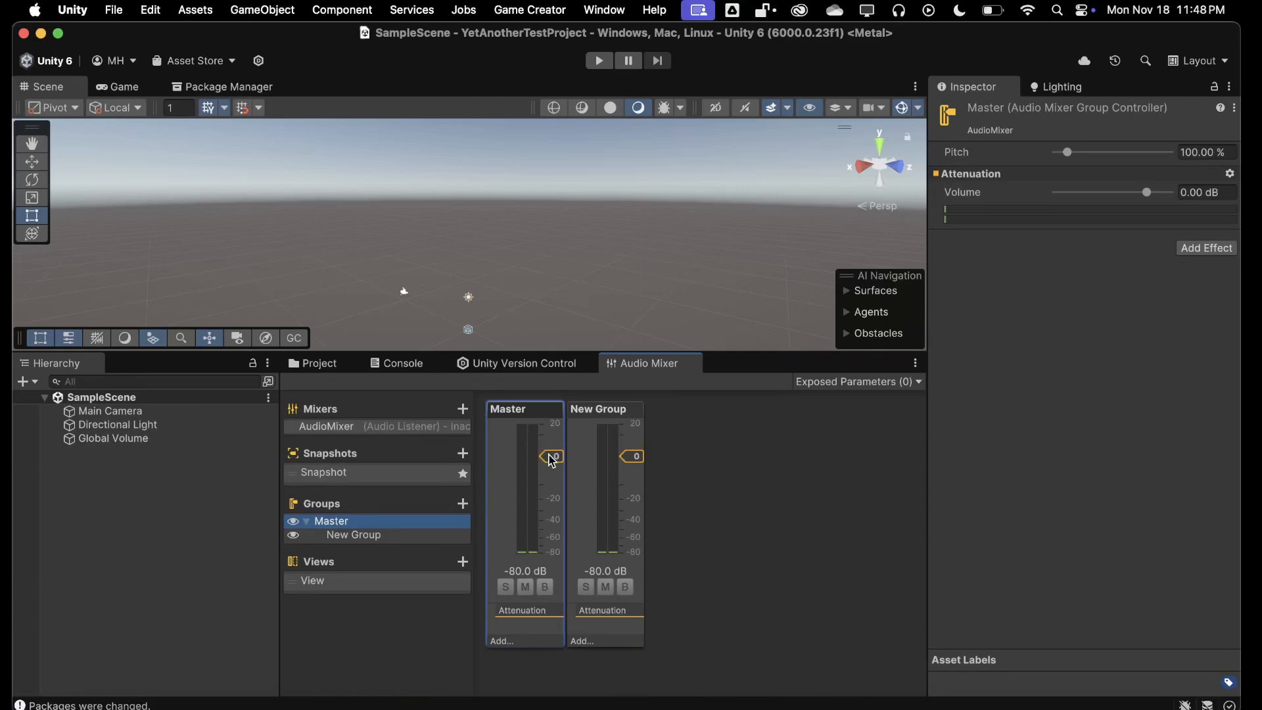
pyautogui.moveTo(552, 460); pyautogui.dragTo(551, 492)
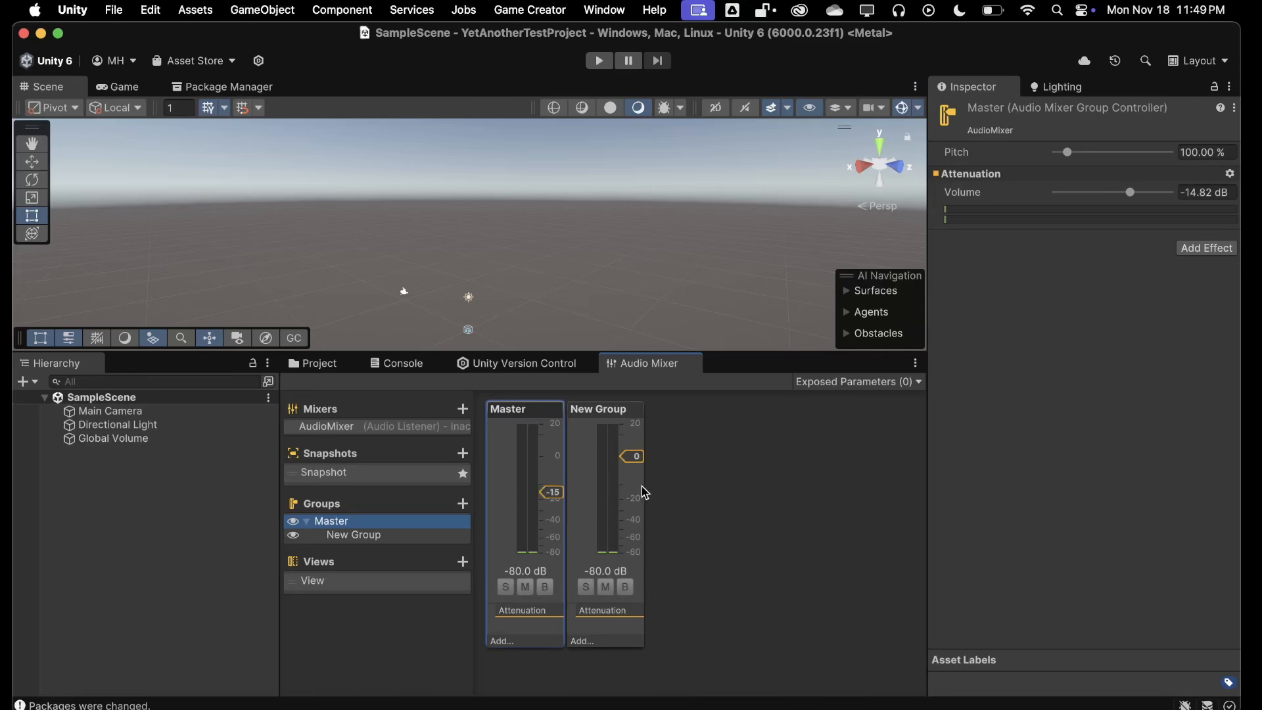
# Add a child group beneath the existing New Group and remove that child group again
pyautogui.click(402, 535)
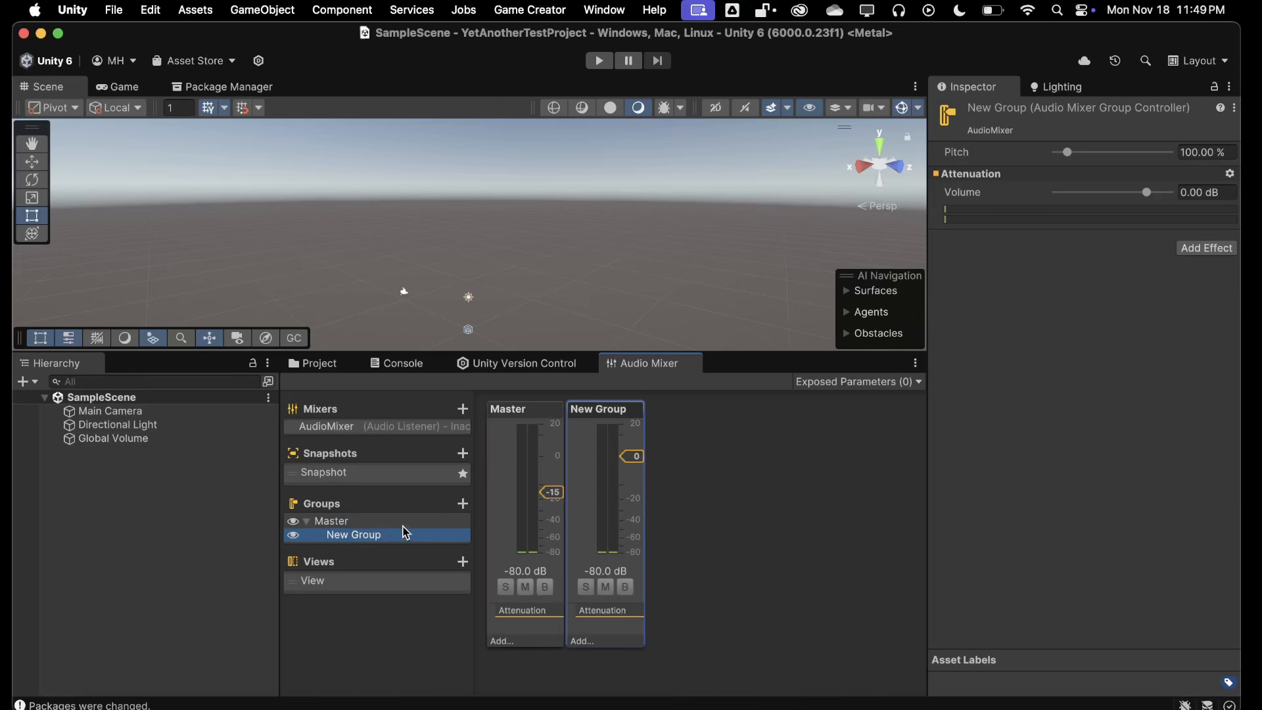
pyautogui.rightClick(365, 535)
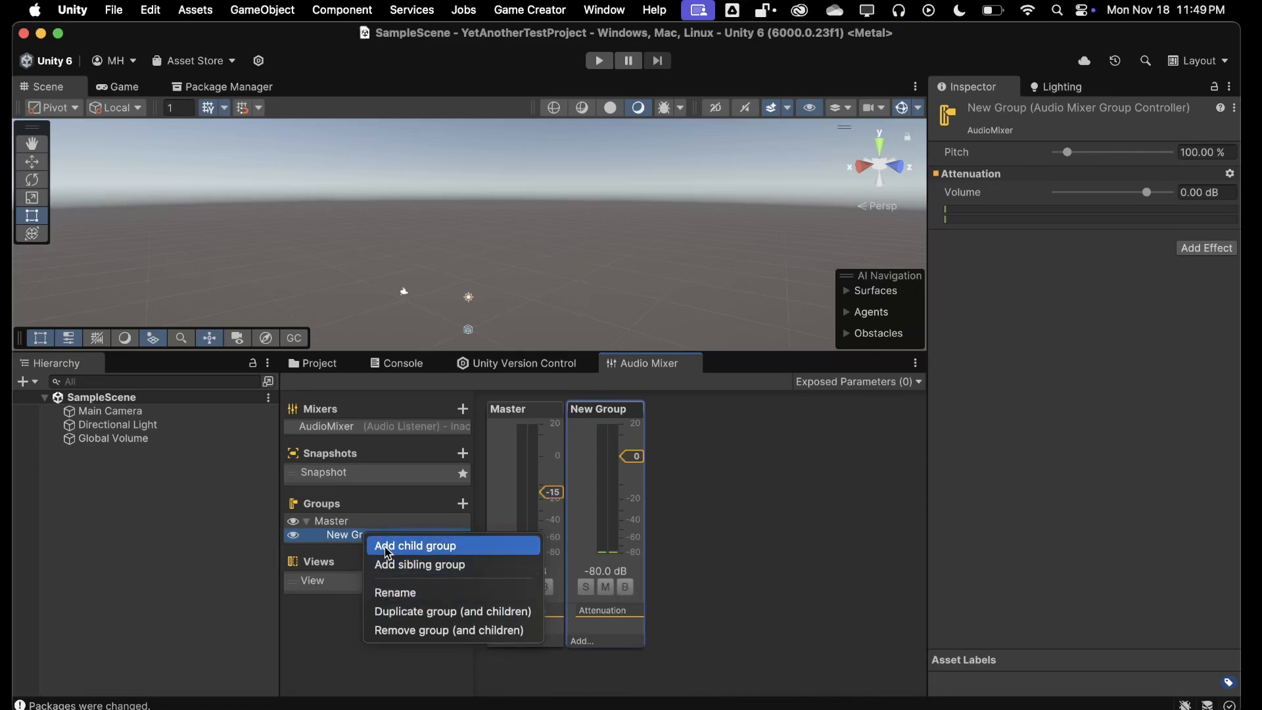
pyautogui.click(389, 548)
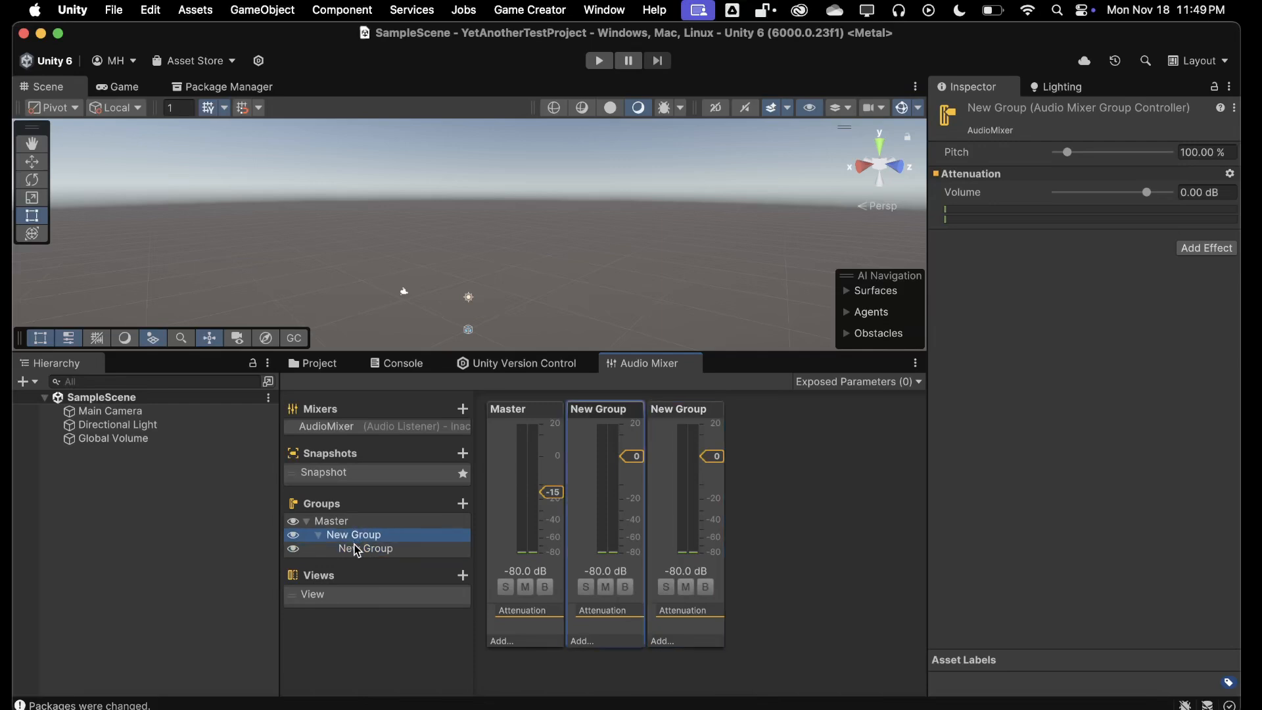
pyautogui.rightClick(358, 548)
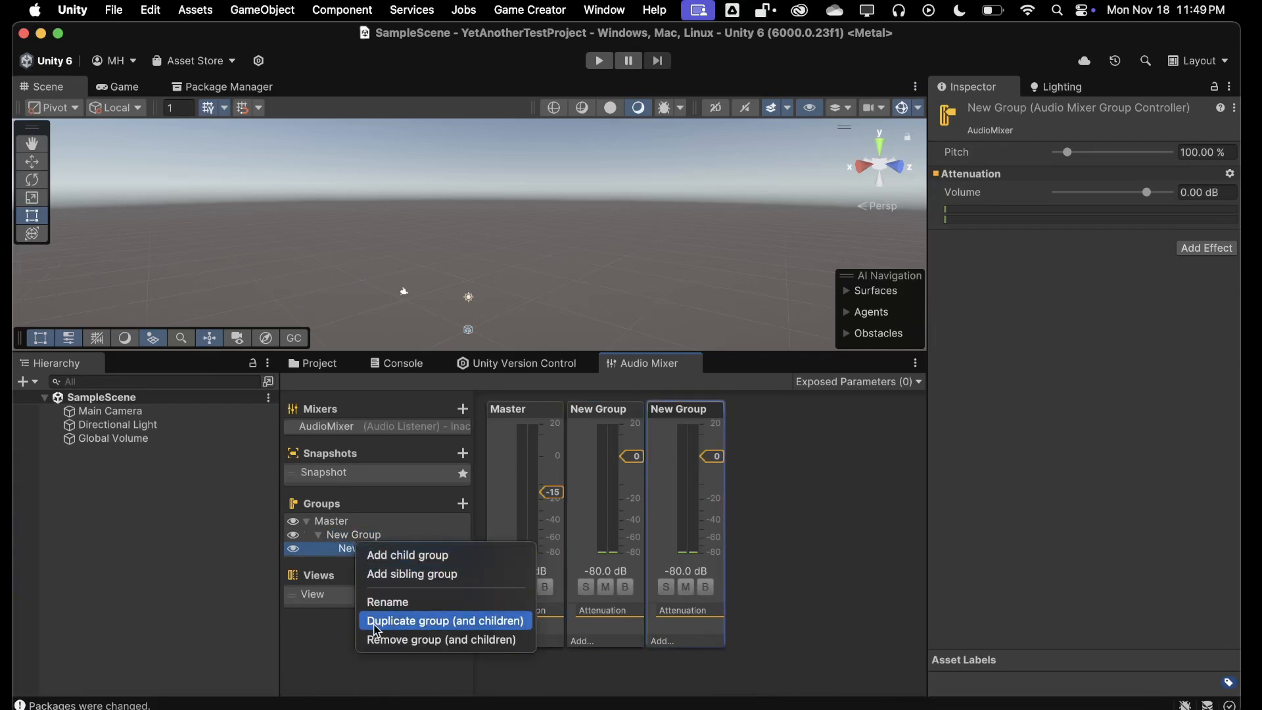
pyautogui.click(374, 639)
# Add a sibling group next to New Group under Master
pyautogui.click(346, 537)
pyautogui.rightClick(346, 537)
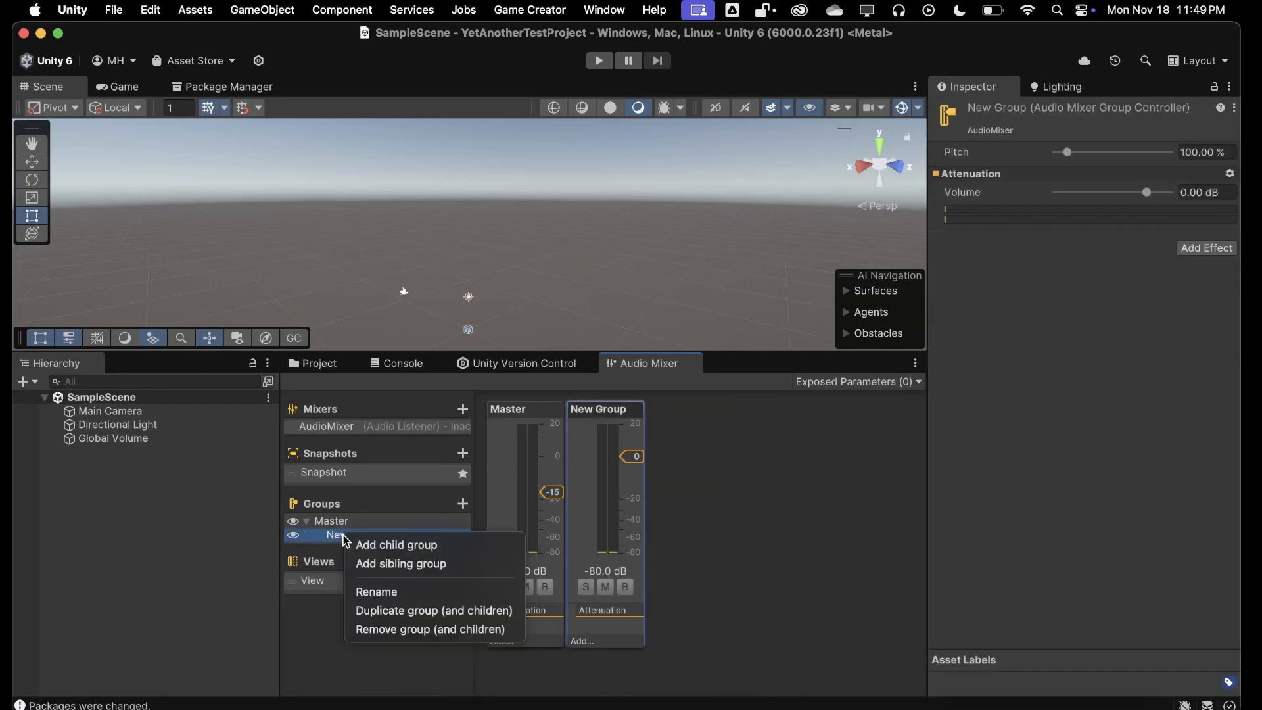
pyautogui.click(360, 564)
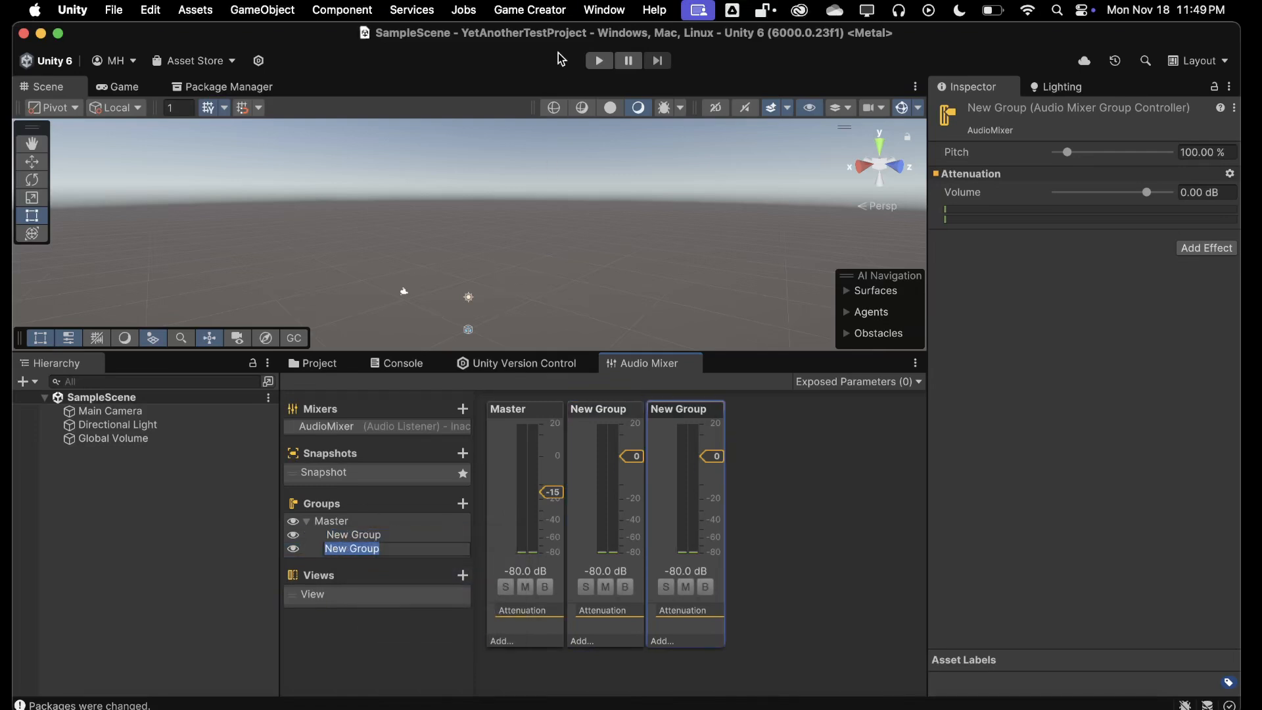
pyautogui.click(529, 12)
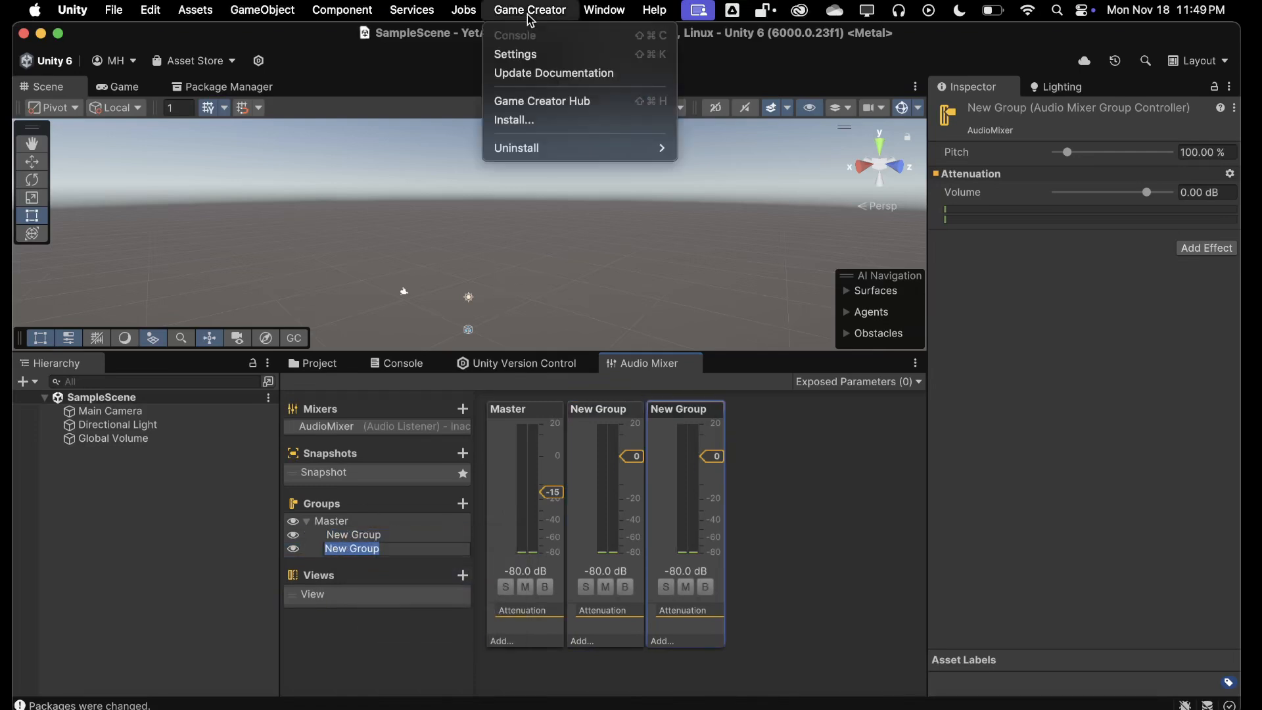
pyautogui.click(528, 121)
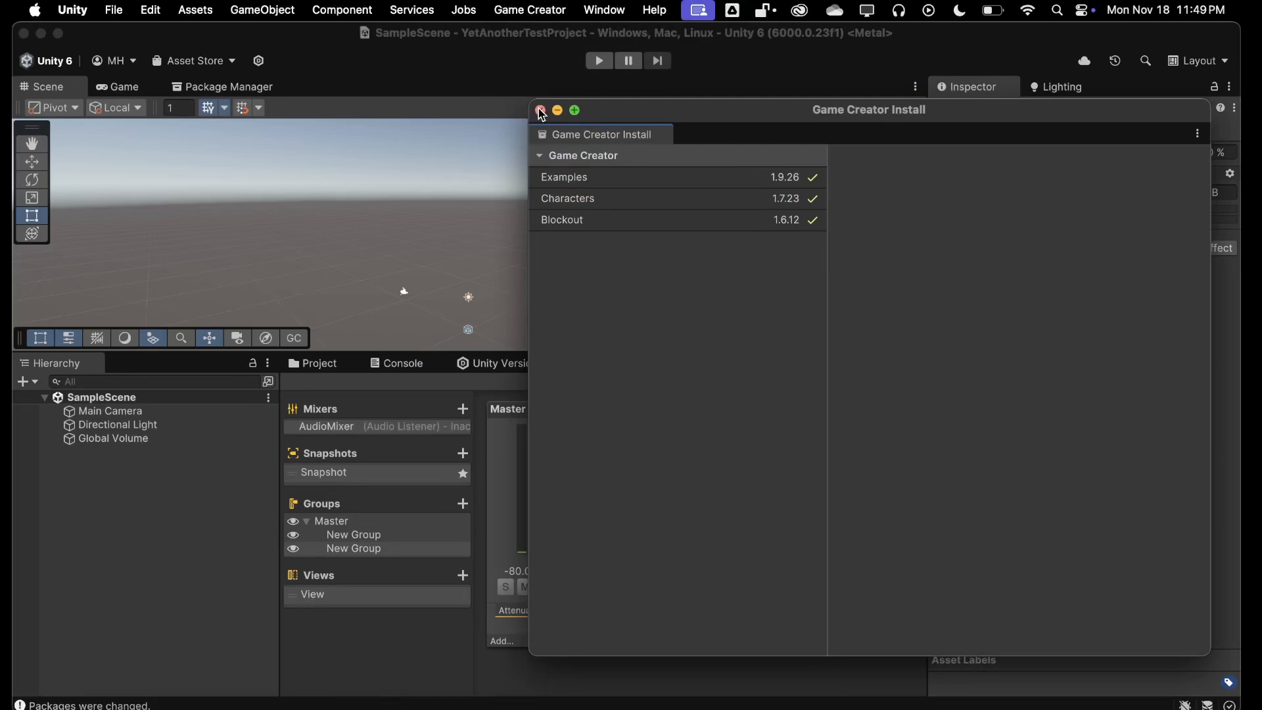
pyautogui.click(541, 111)
# Review which audio mixer slots the Game Creator general settings offer, and close the settings
pyautogui.click(529, 10)
pyautogui.click(529, 57)
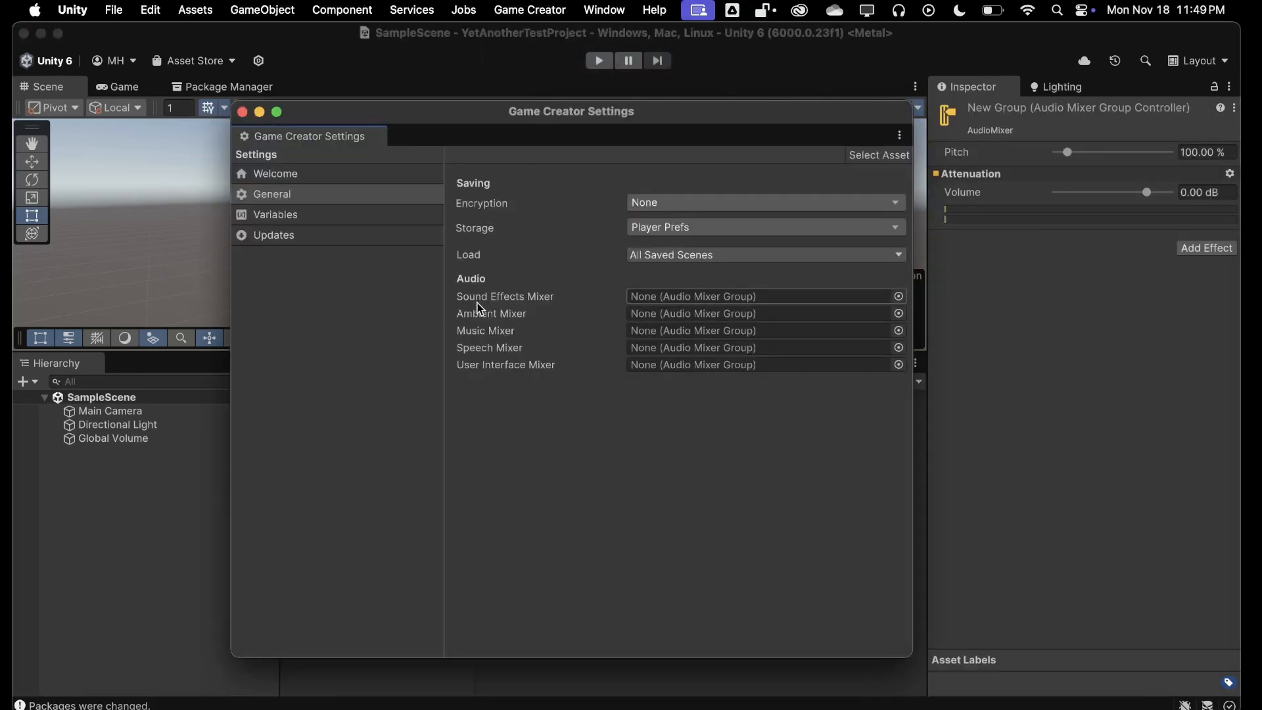
pyautogui.click(461, 328)
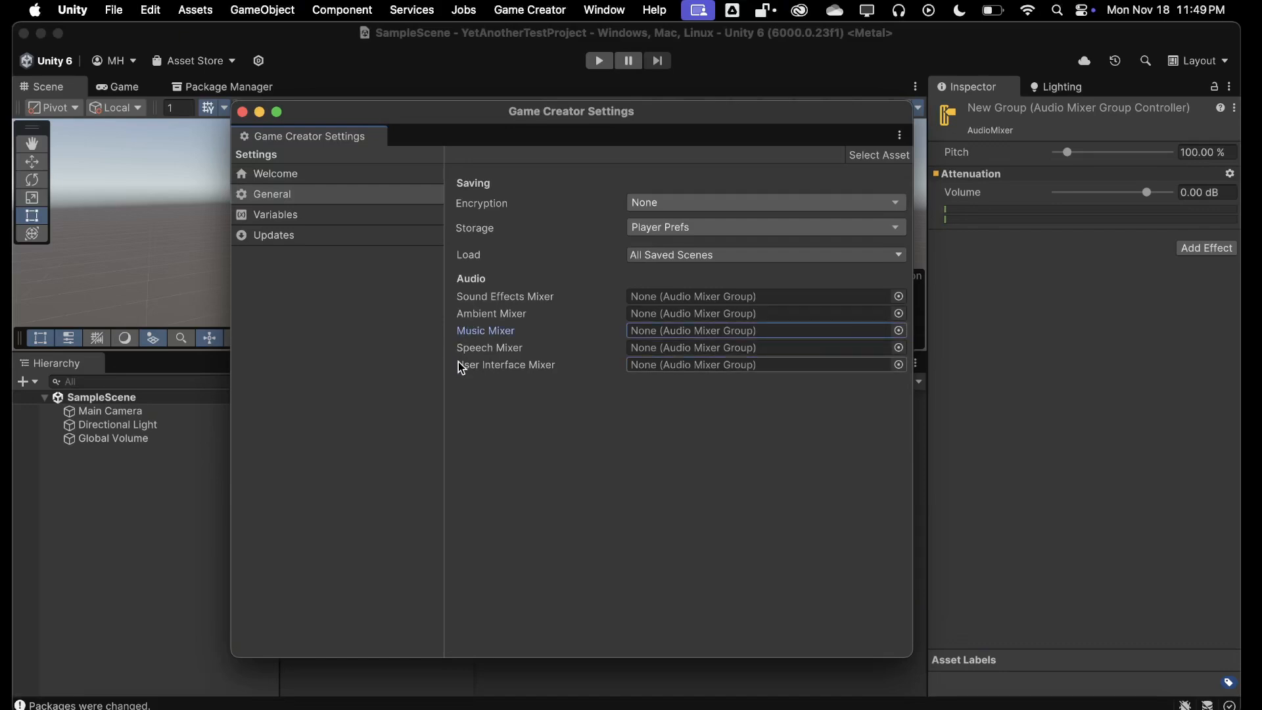
pyautogui.click(459, 364)
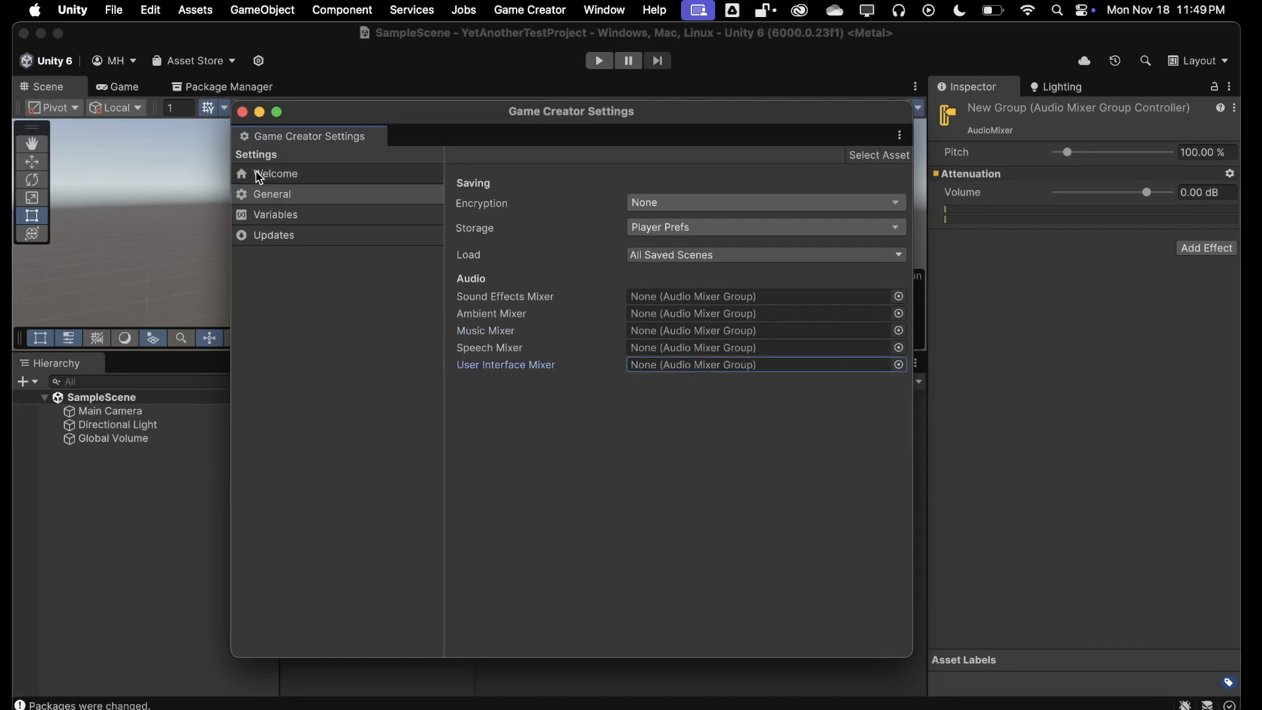
pyautogui.click(242, 112)
# Rename the first New Group under Master as Sound Effects
pyautogui.click(344, 535)
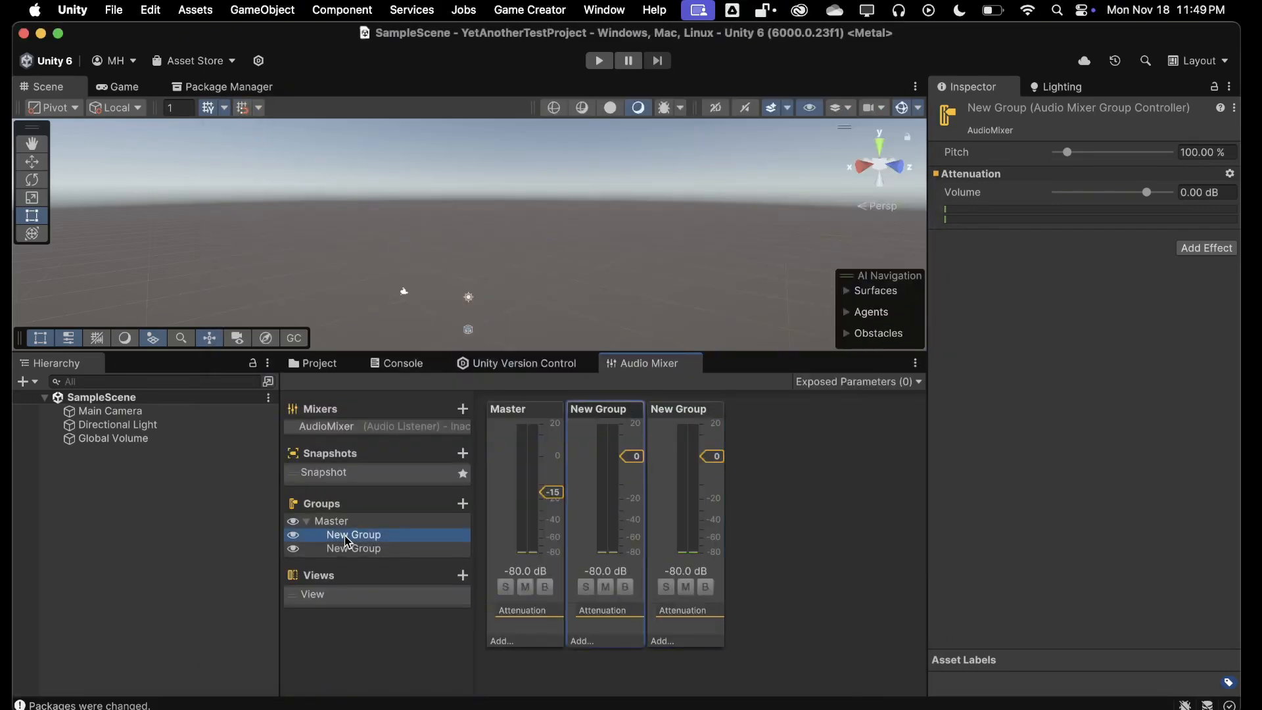
pyautogui.click(345, 536)
pyautogui.write('Sound')
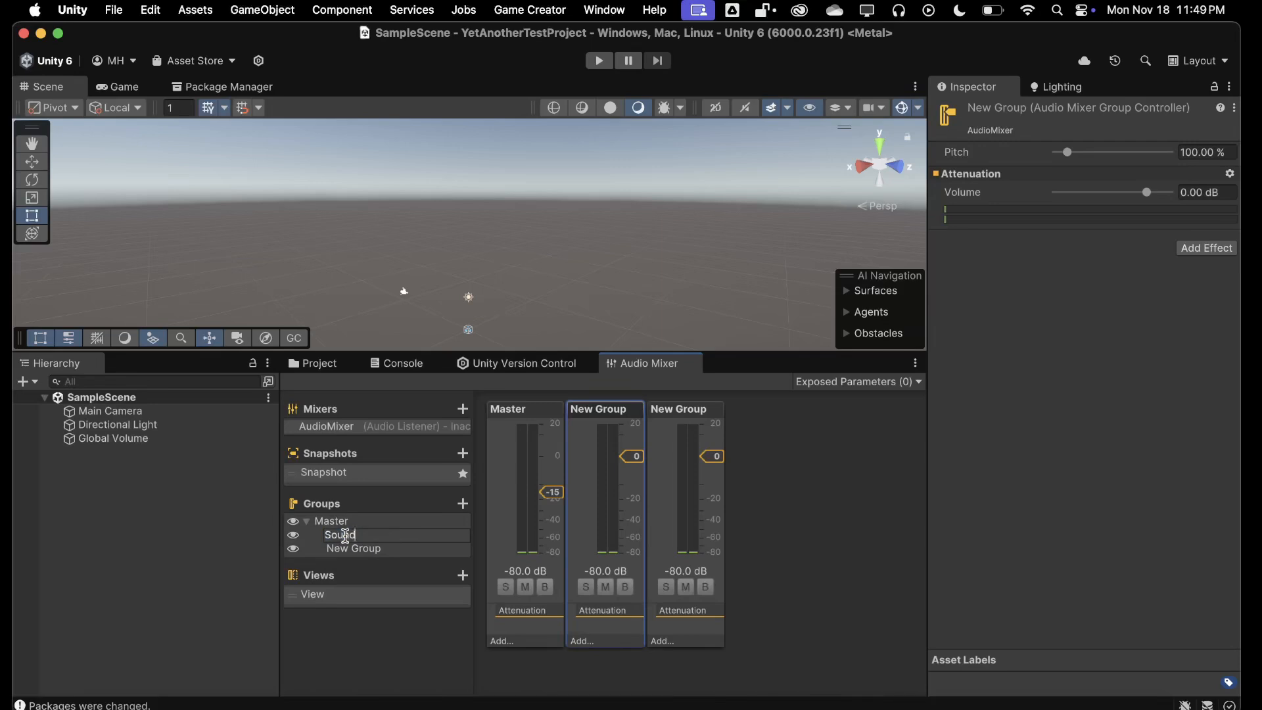
pyautogui.write(' Effects')
pyautogui.press('Return')
# Rename the remaining New Group under Master as Ambient
pyautogui.click(349, 548)
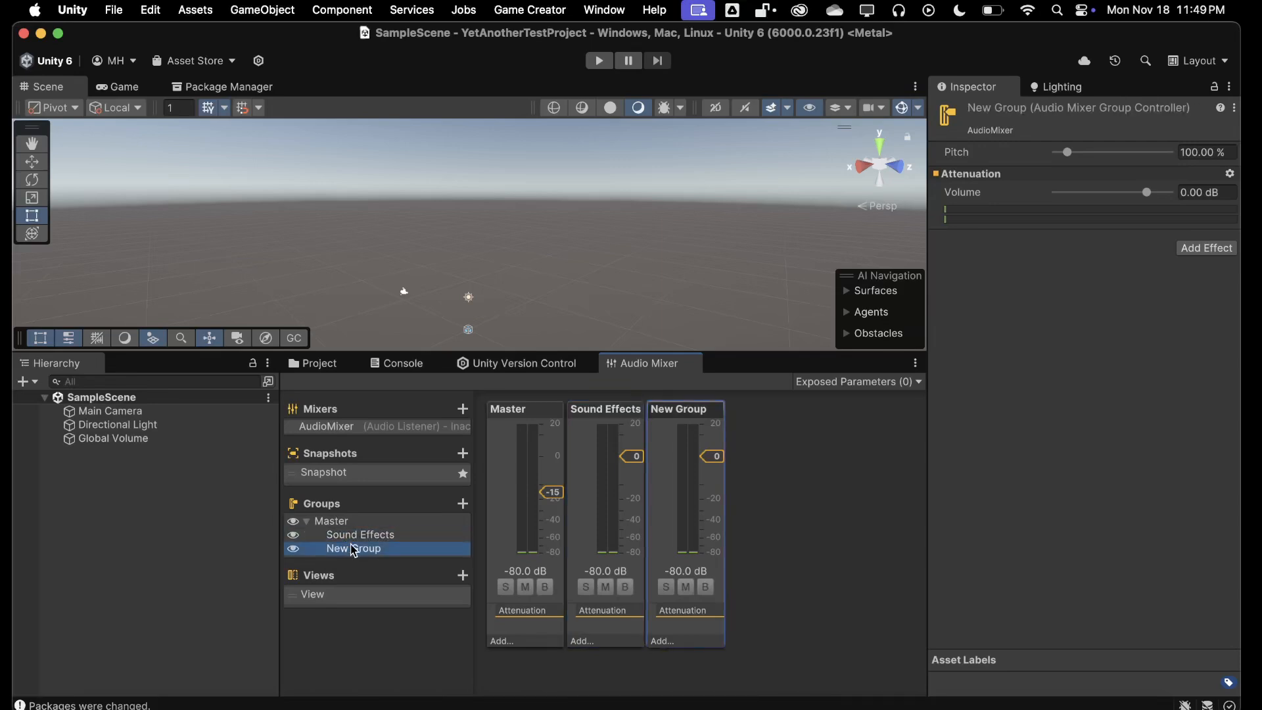
pyautogui.click(354, 549)
pyautogui.write('Amv')
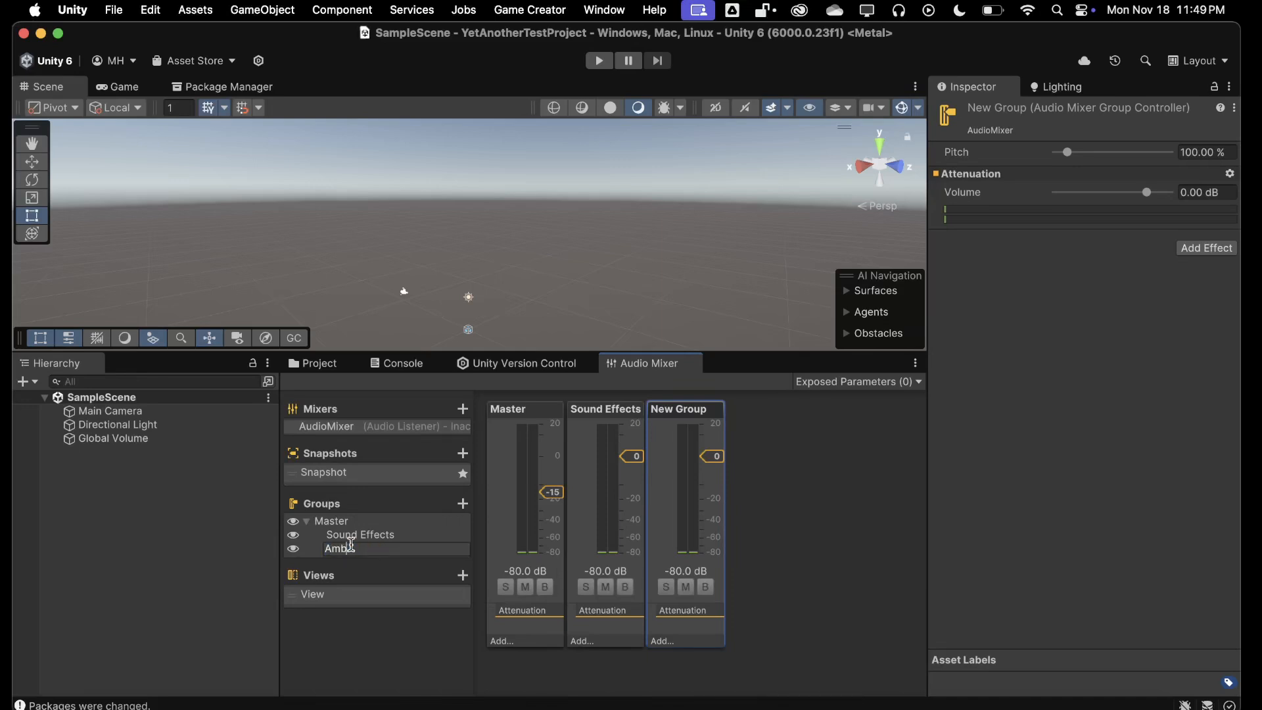
pyautogui.press('Return')
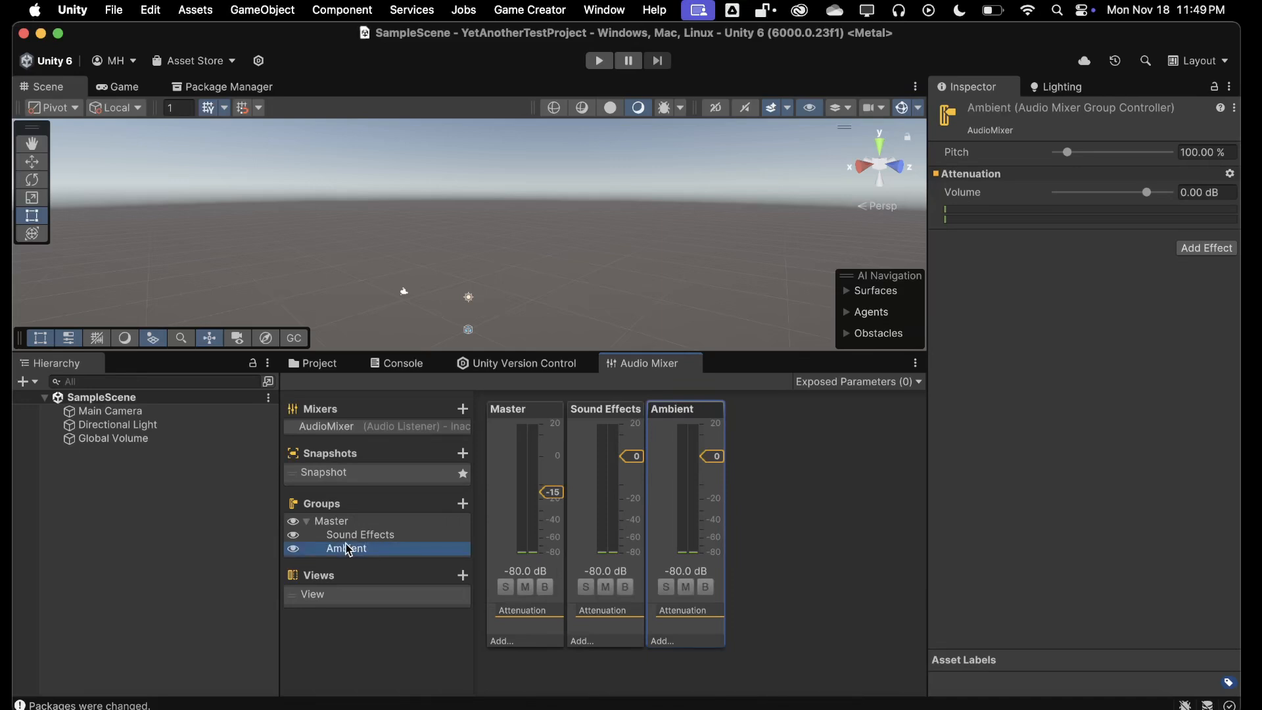
# Add a sibling group after Ambient and name it Music
pyautogui.rightClick(349, 550)
pyautogui.click(366, 572)
pyautogui.write('M')
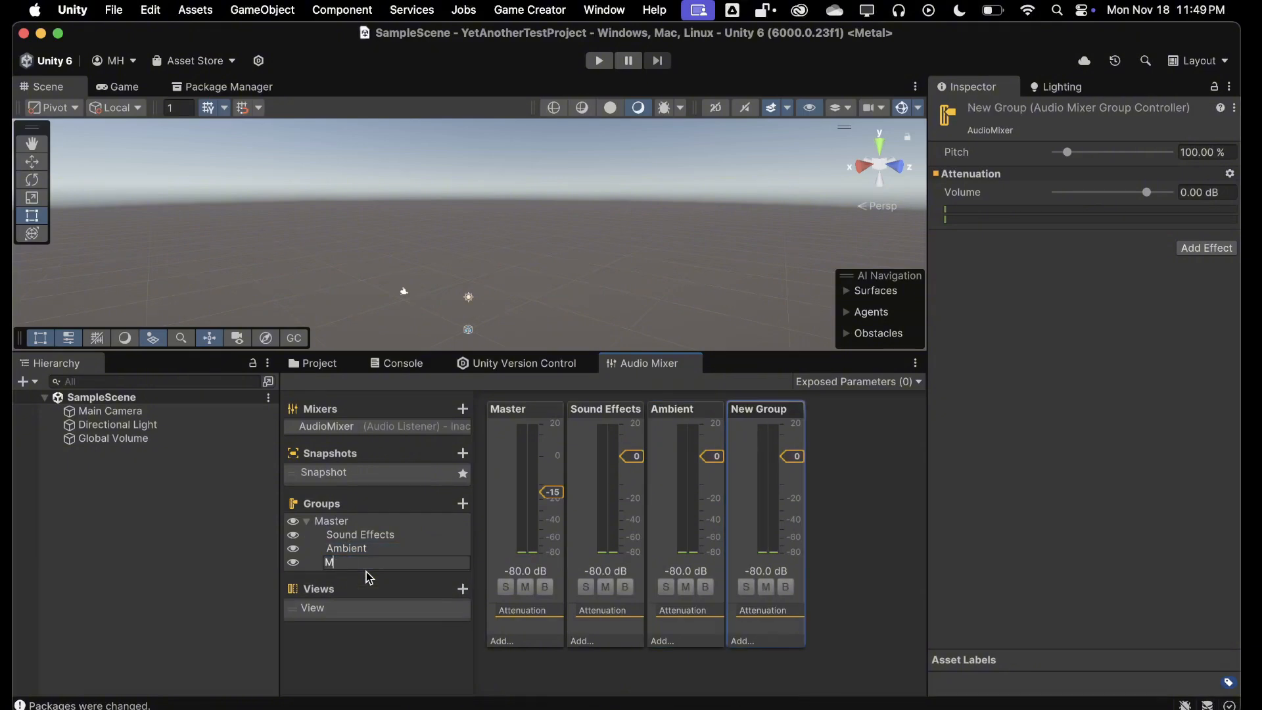
pyautogui.write('usic')
pyautogui.press('Return')
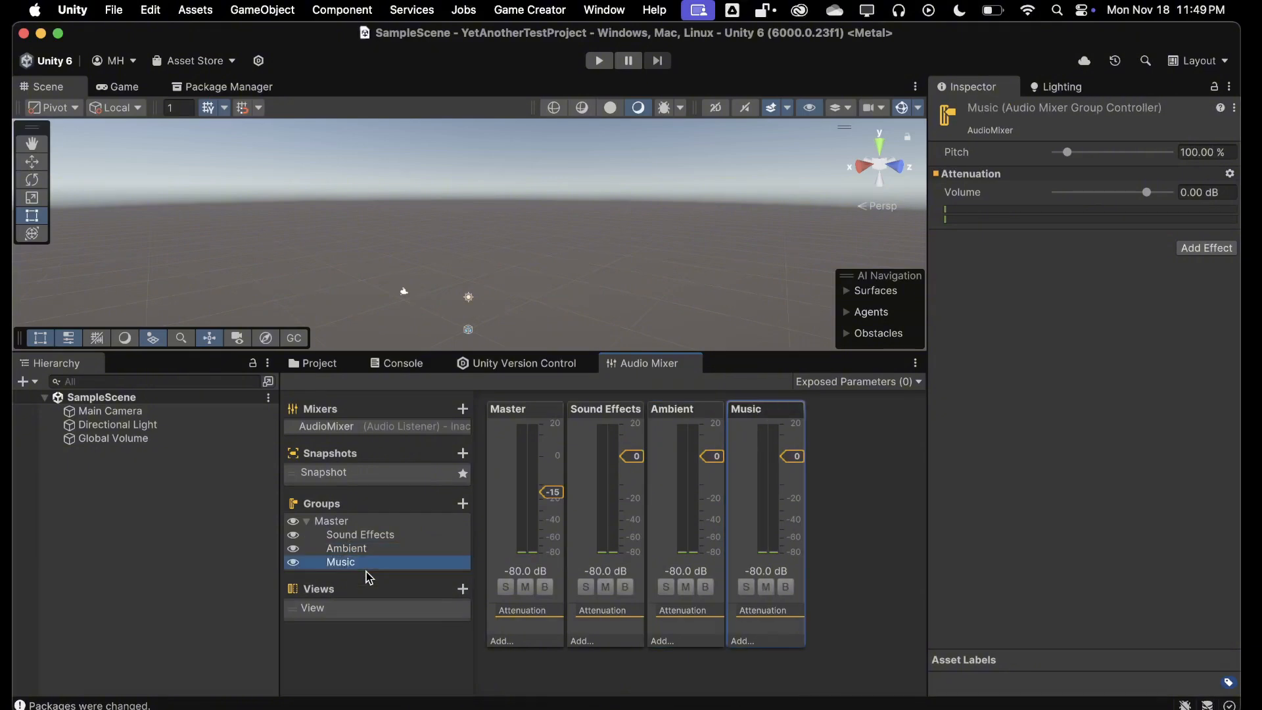
# Add a sibling group after Music and name it User Interface
pyautogui.rightClick(363, 562)
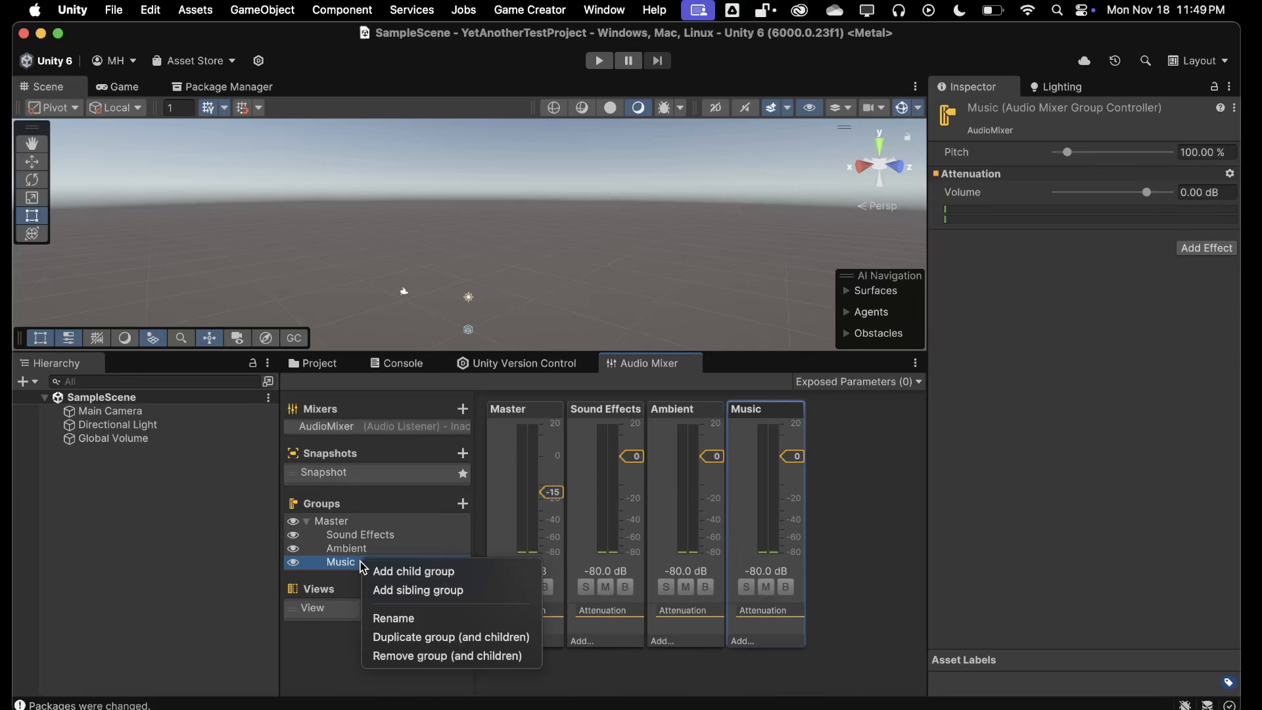
pyautogui.click(377, 590)
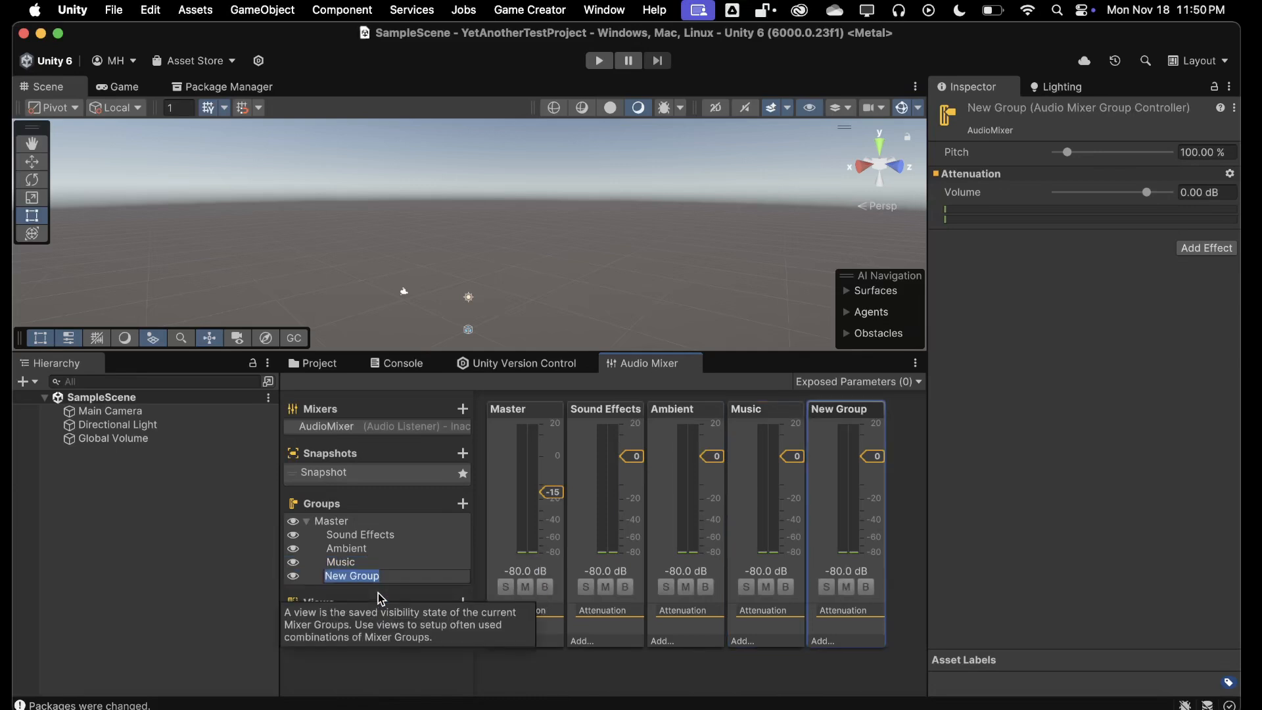
pyautogui.write('User Interface')
pyautogui.press('Return')
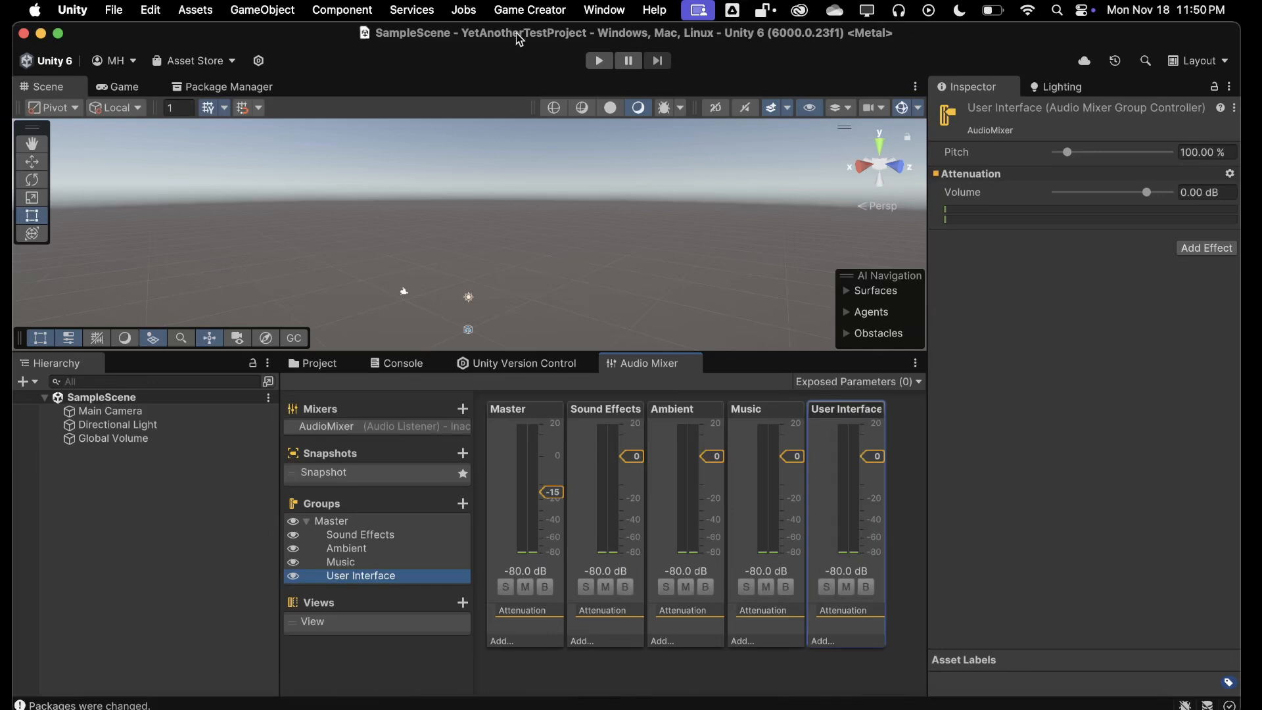
# Review the mixer slots in the Game Creator settings and add a sibling group named Speech after User Interface
pyautogui.click(530, 10)
pyautogui.click(513, 51)
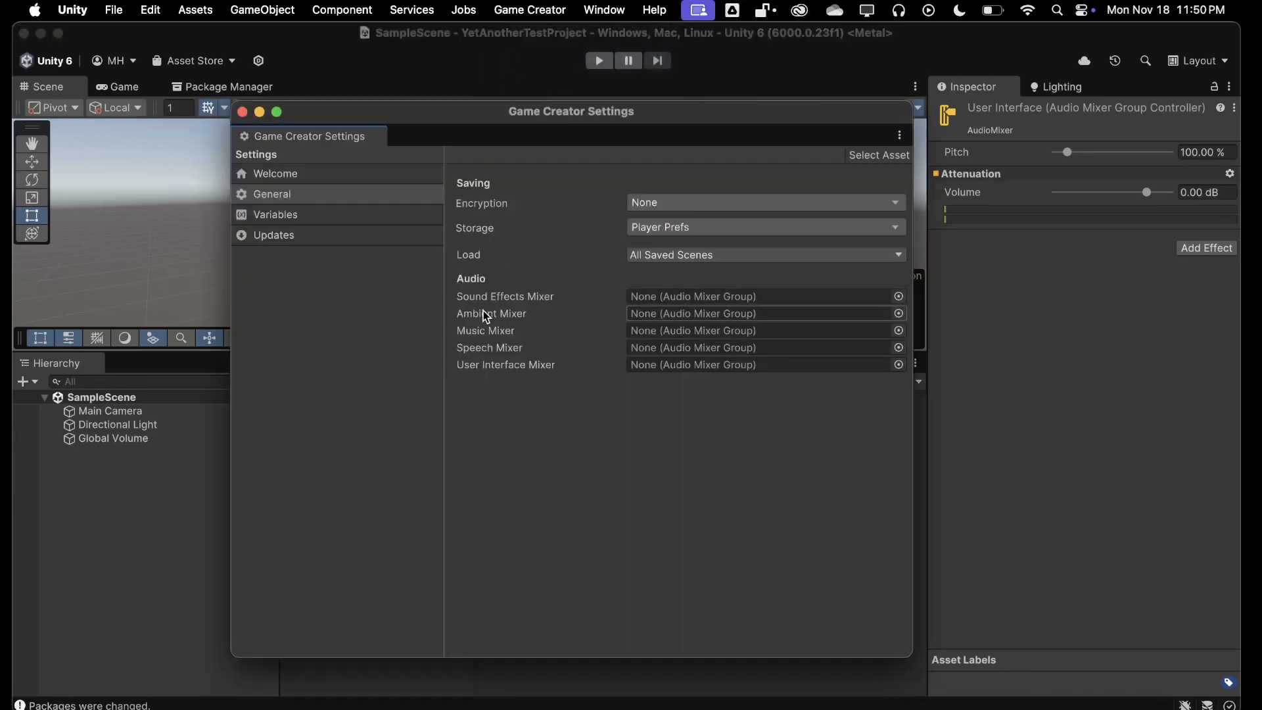
pyautogui.click(242, 112)
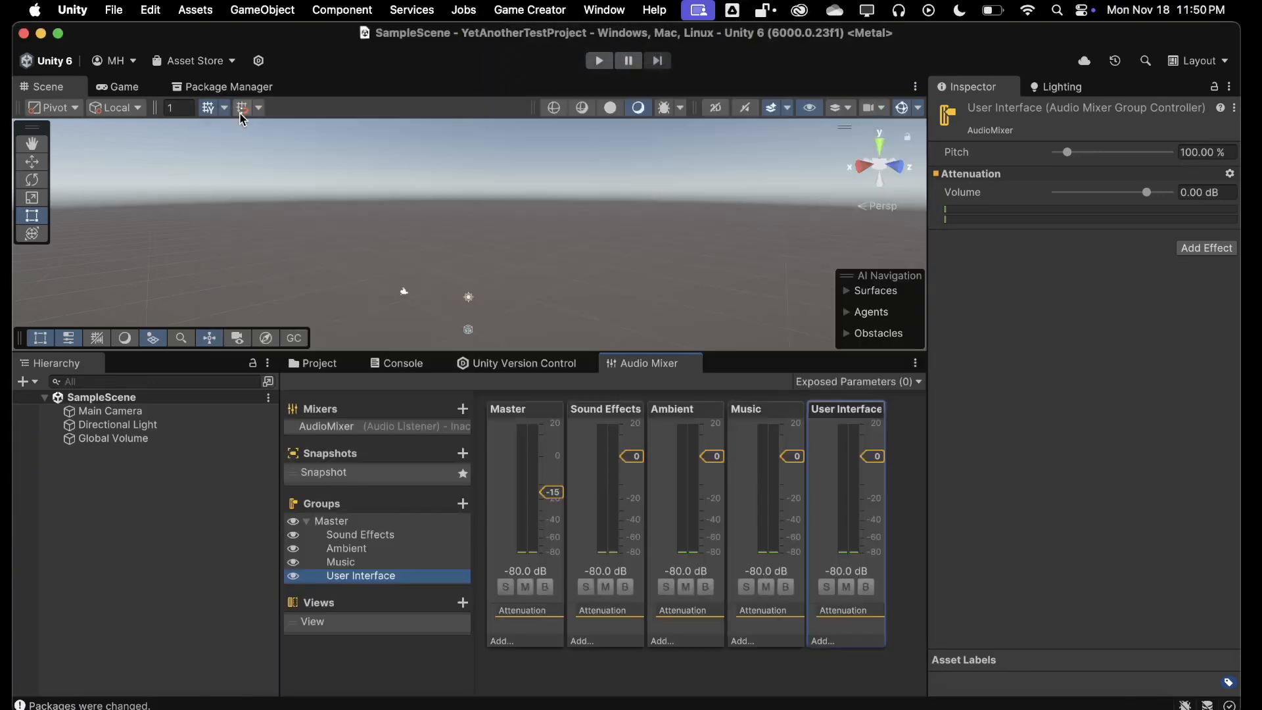
pyautogui.rightClick(347, 576)
pyautogui.click(360, 602)
pyautogui.write('S')
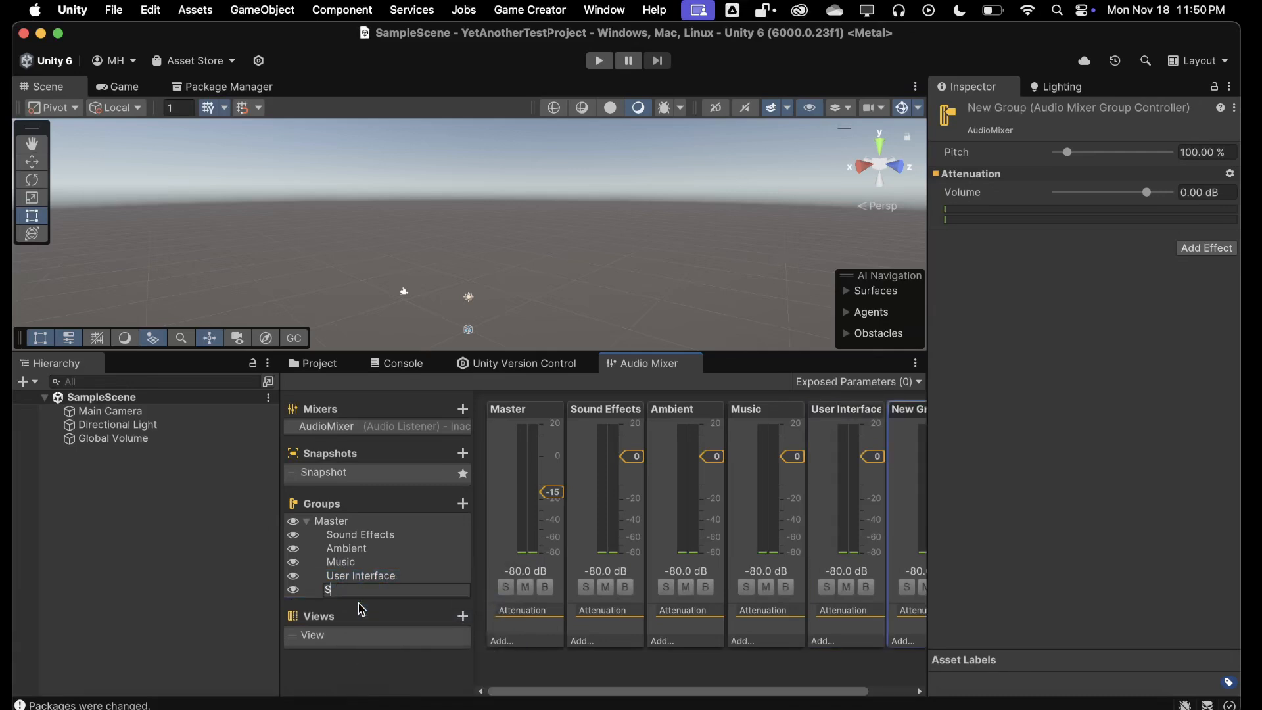
pyautogui.write('peech')
pyautogui.press('Return')
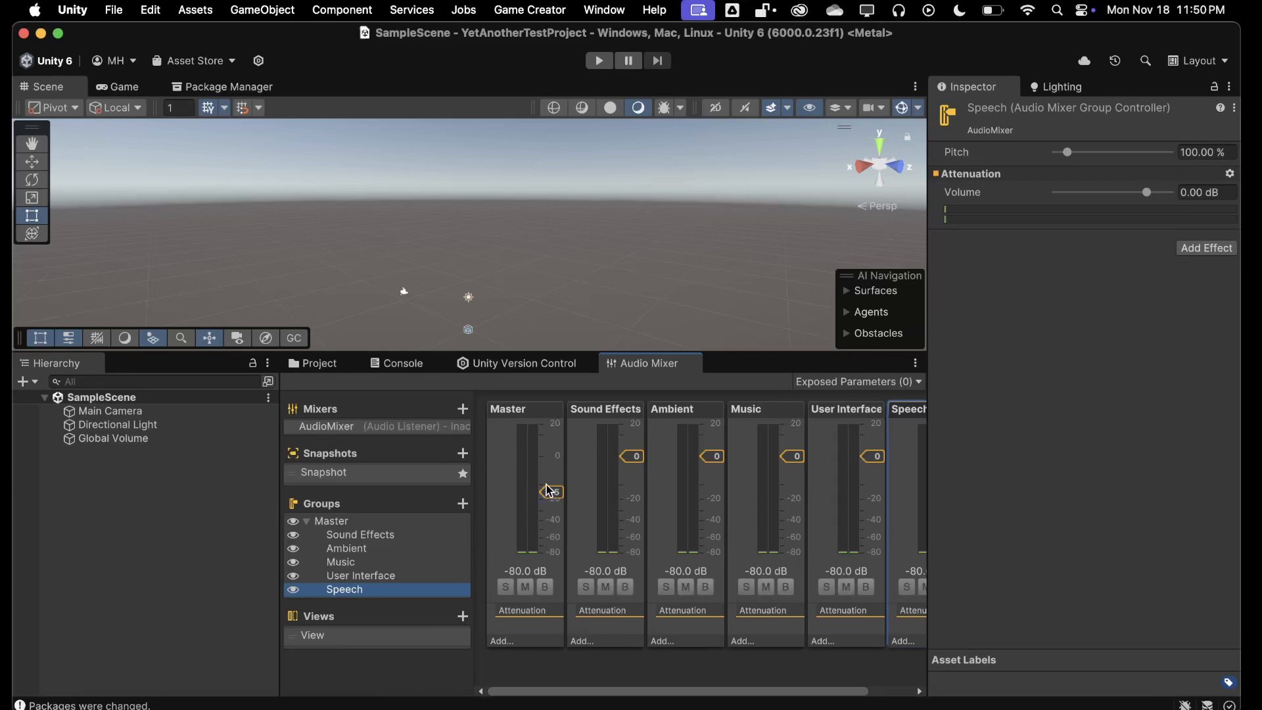
# Raise the Master group's volume to about 0 dB in the audio mixer
pyautogui.moveTo(550, 492); pyautogui.dragTo(551, 464)
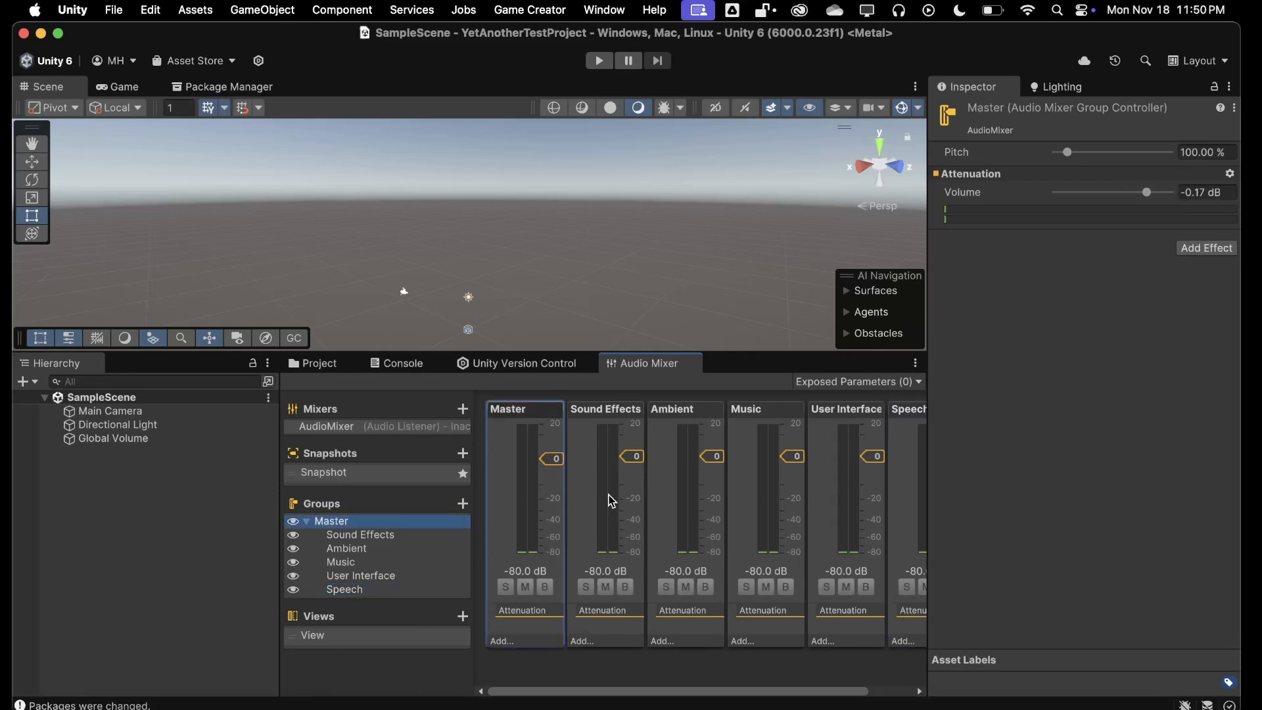
pyautogui.hscroll(3, 610, 500)
pyautogui.hscroll(-3, 625, 501)
# In the general Game Creator settings, assign the Sound Effects and Ambient mixer groups to their matching audio mixer slots
pyautogui.click(546, 9)
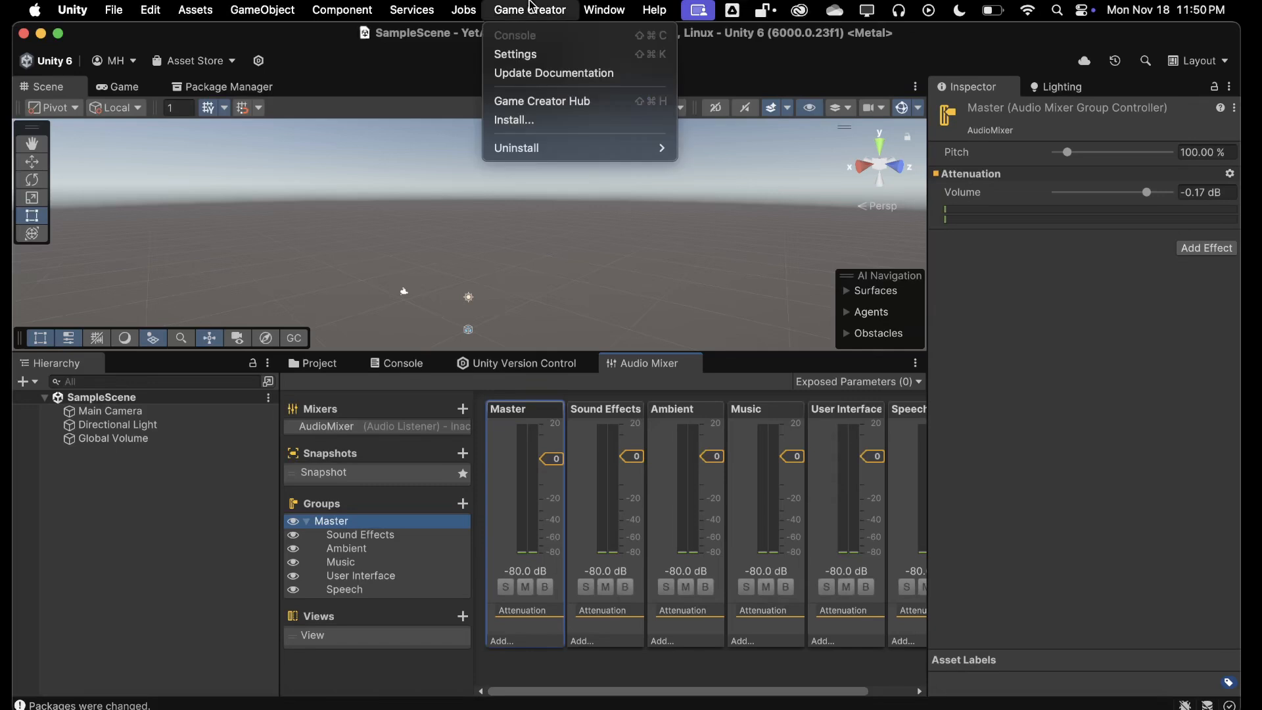
pyautogui.click(529, 55)
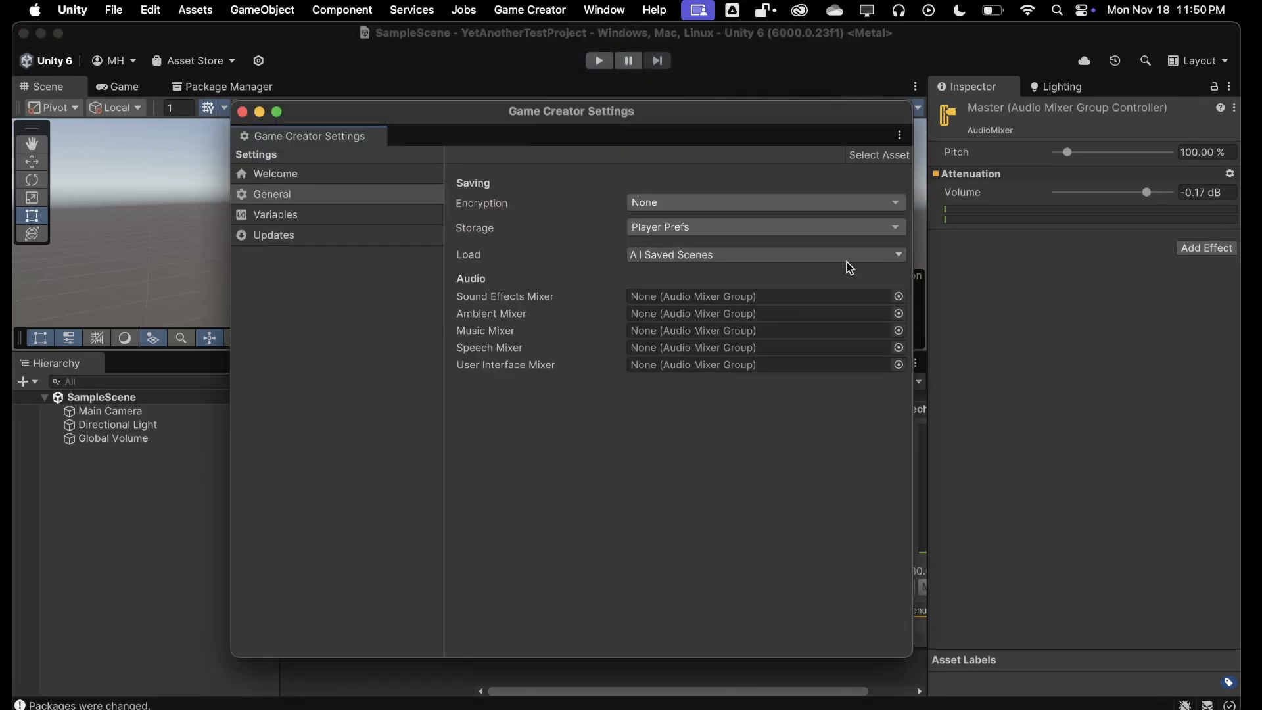
pyautogui.click(899, 297)
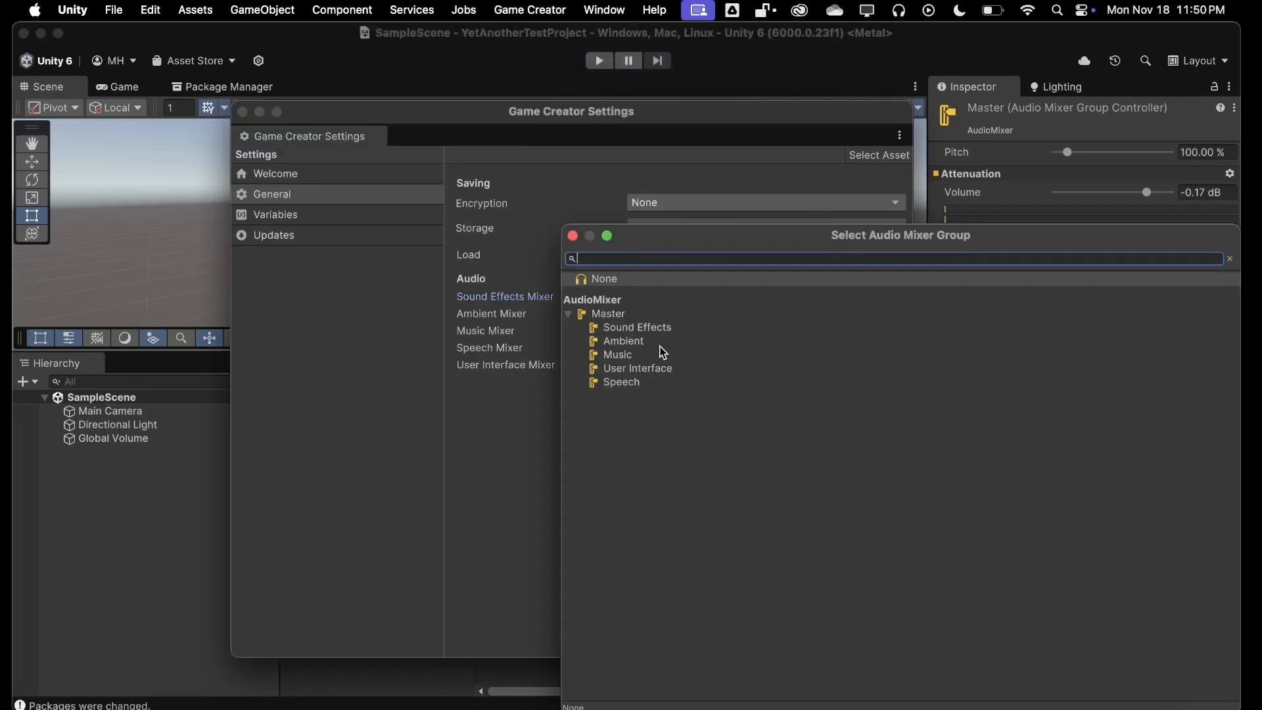
pyautogui.doubleClick(648, 326)
pyautogui.click(896, 313)
pyautogui.doubleClick(651, 341)
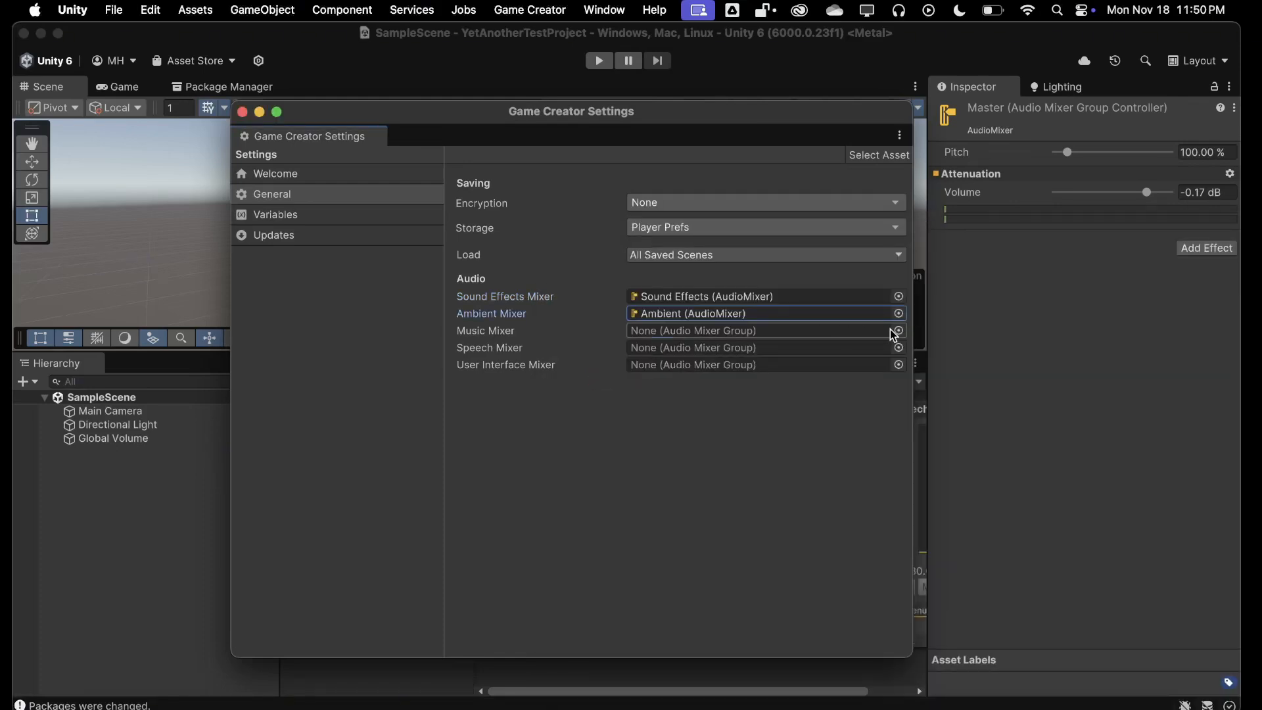
# Assign the Music, Speech and User Interface mixer groups to their matching slots and close the Game Creator settings
pyautogui.click(898, 331)
pyautogui.doubleClick(636, 356)
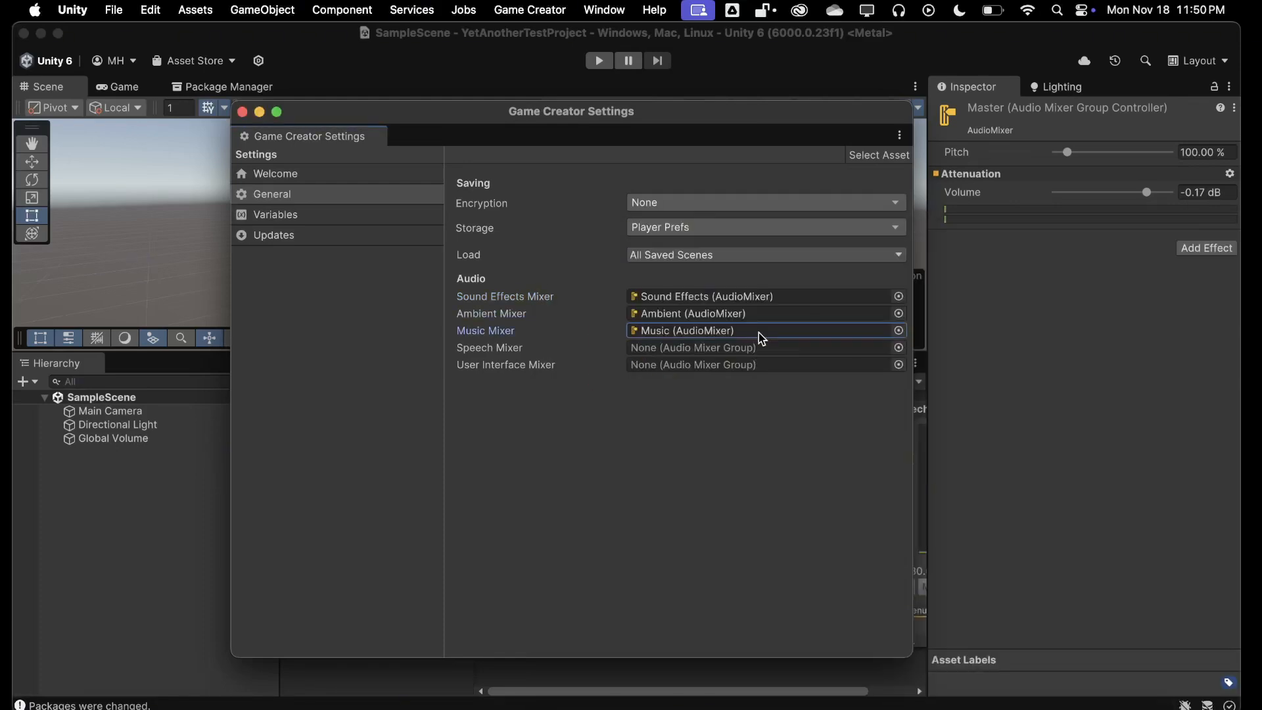
pyautogui.click(899, 348)
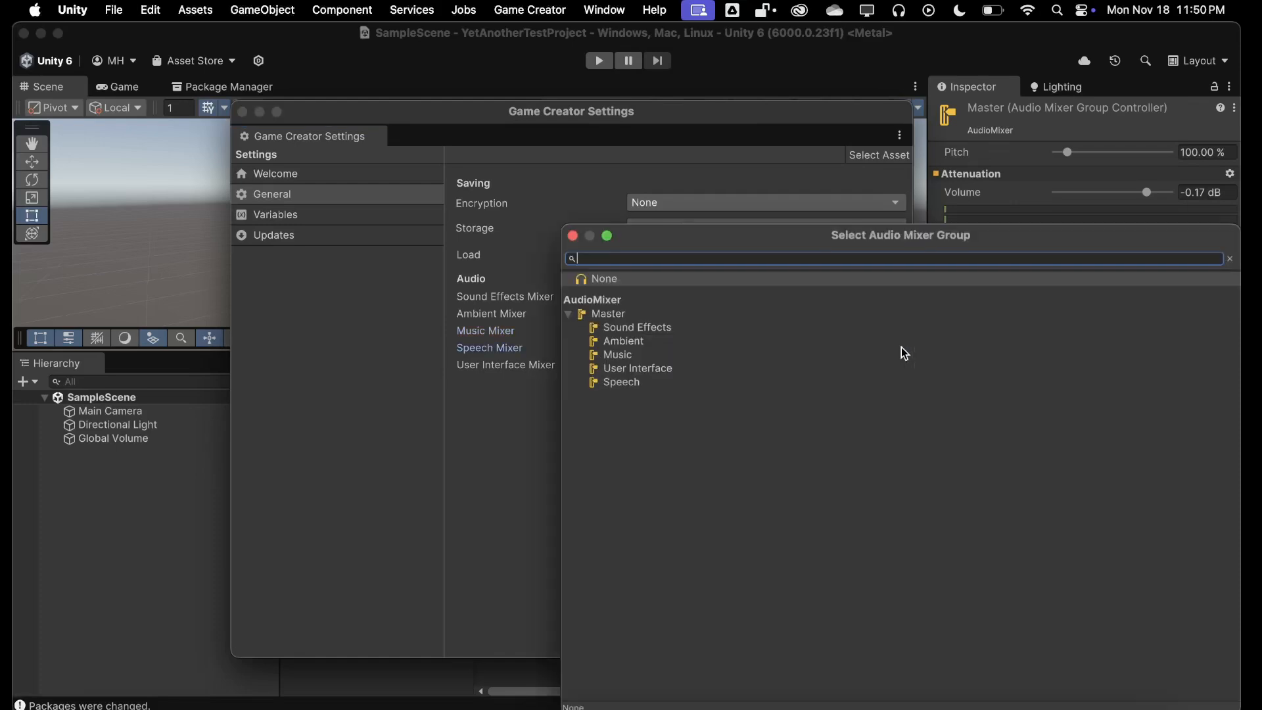
pyautogui.doubleClick(648, 385)
pyautogui.doubleClick(668, 368)
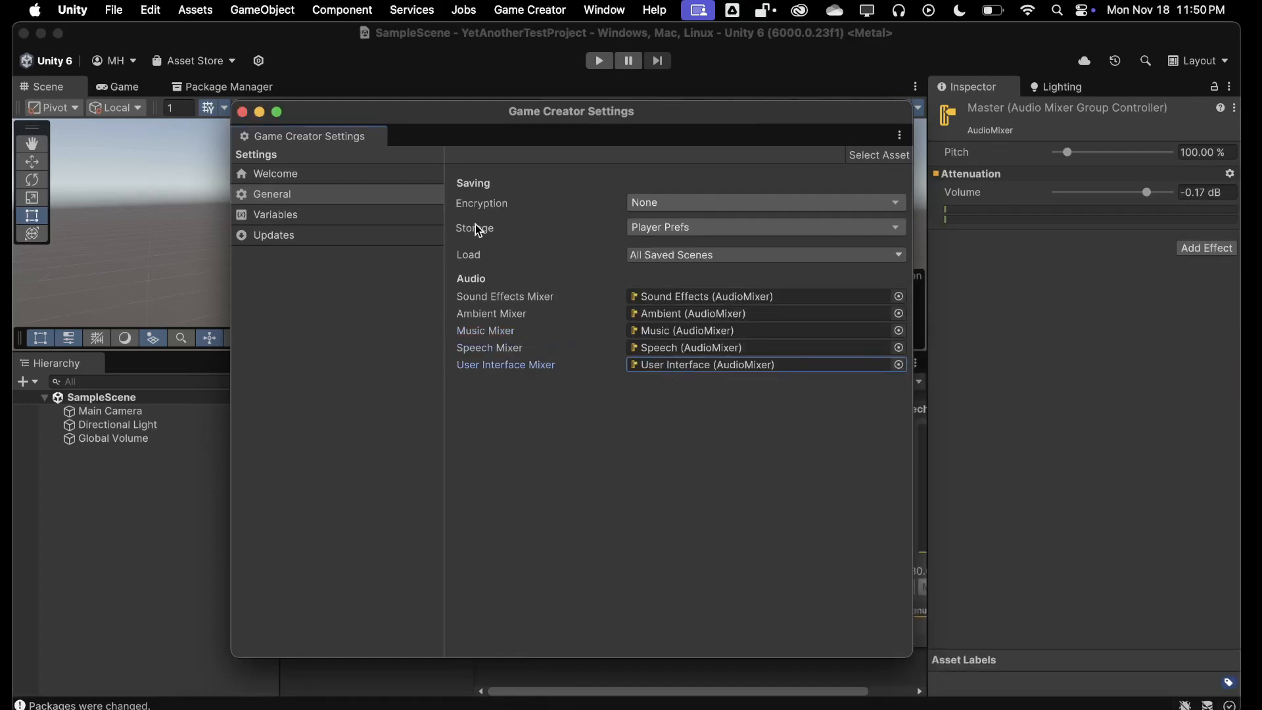
pyautogui.click(243, 112)
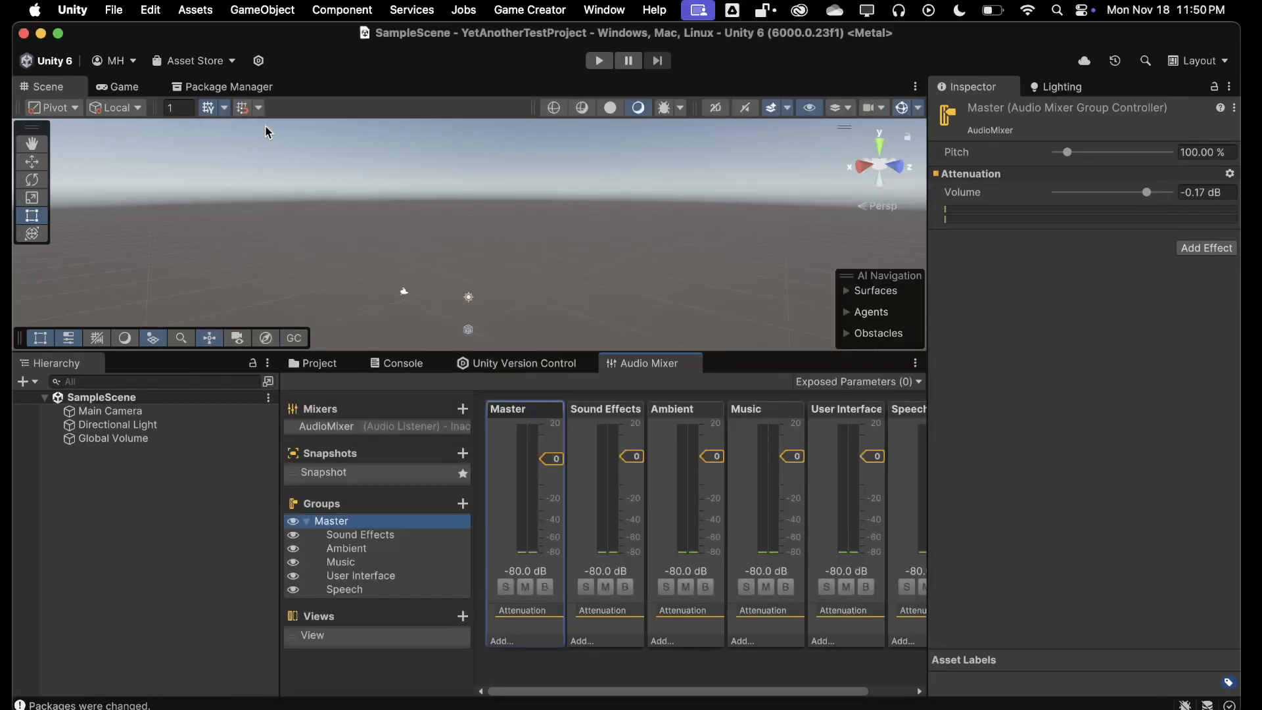
pyautogui.moveTo(423, 352); pyautogui.dragTo(424, 393)
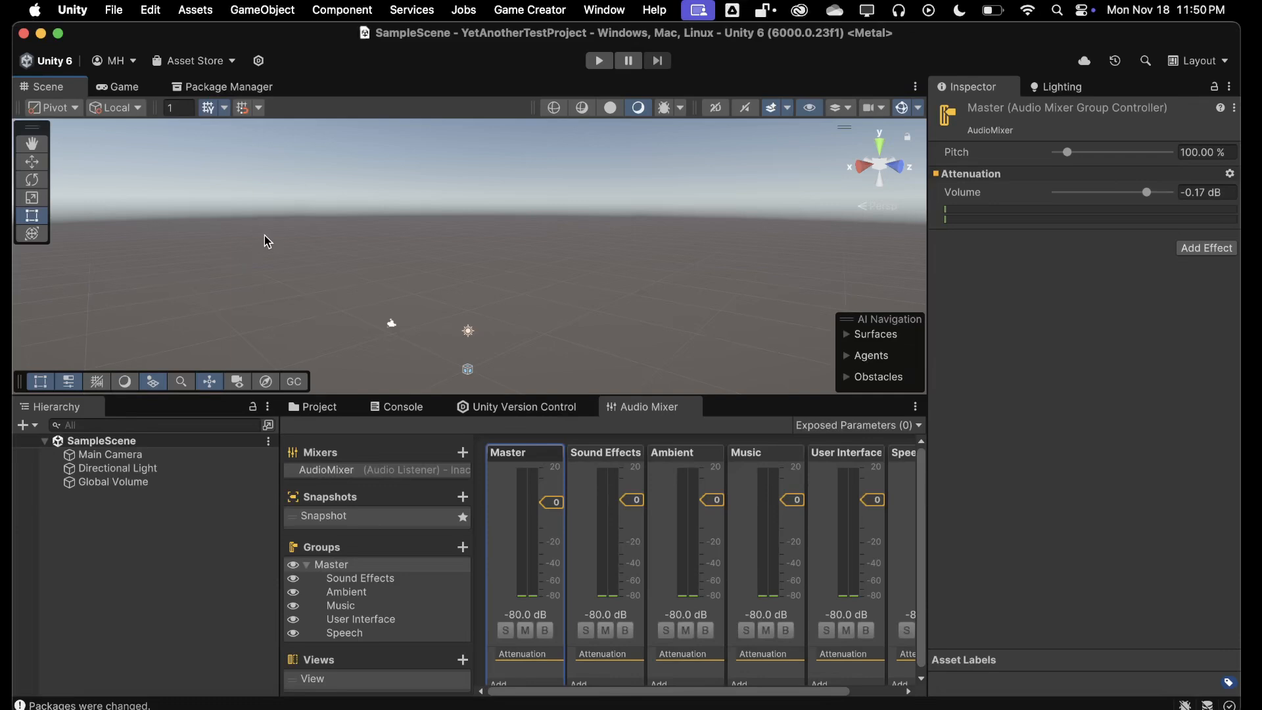
pyautogui.click(298, 227)
pyautogui.moveTo(294, 235)
pyautogui.mouseDown(button='right')
pyautogui.moveTo(294, 205)
pyautogui.moveTo(312, 233)
pyautogui.mouseUp(button='right')
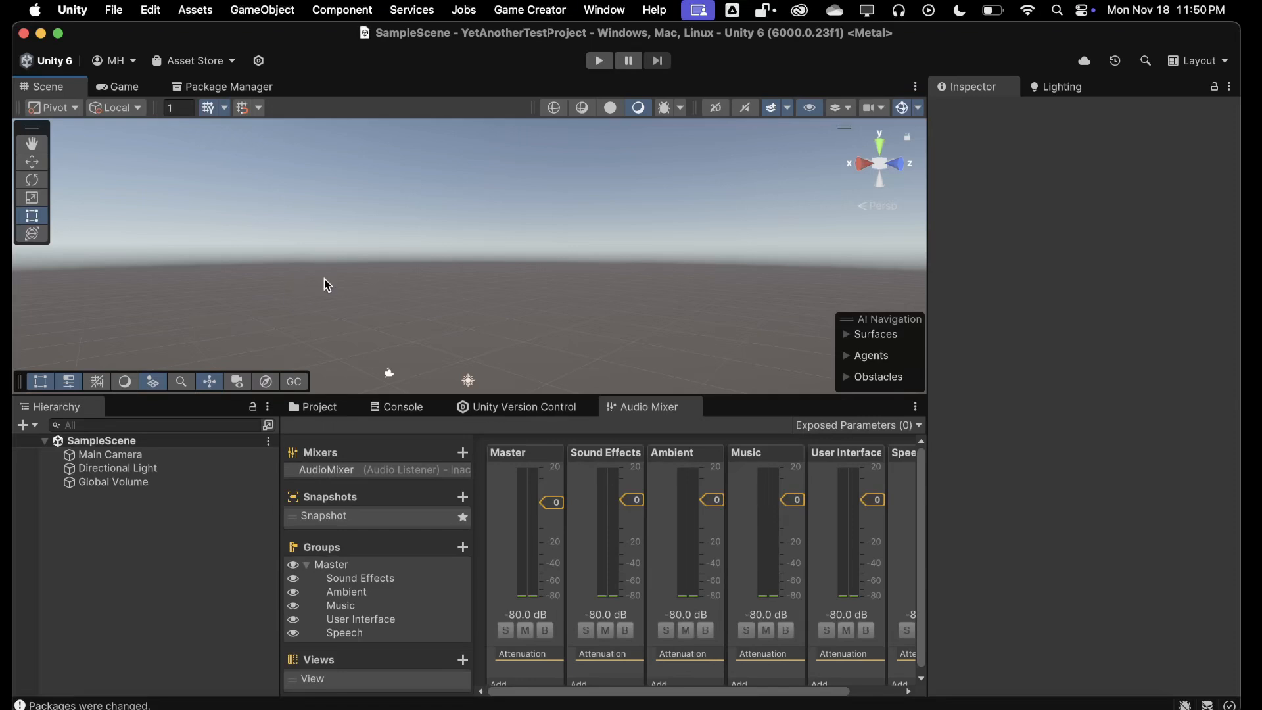
pyautogui.moveTo(324, 279); pyautogui.dragTo(328, 301, button='right')
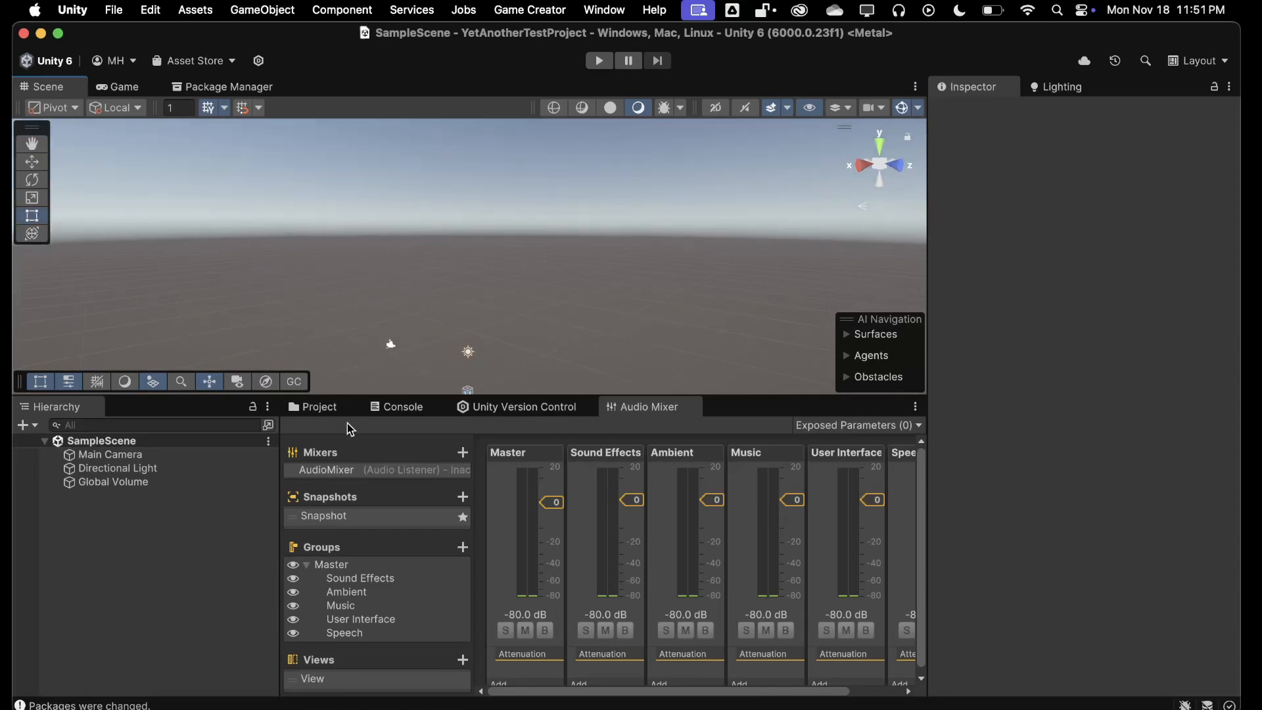
# Expand the AudioMixer asset in the project's Assets folder and examine its groups and snapshot one by one
pyautogui.click(319, 408)
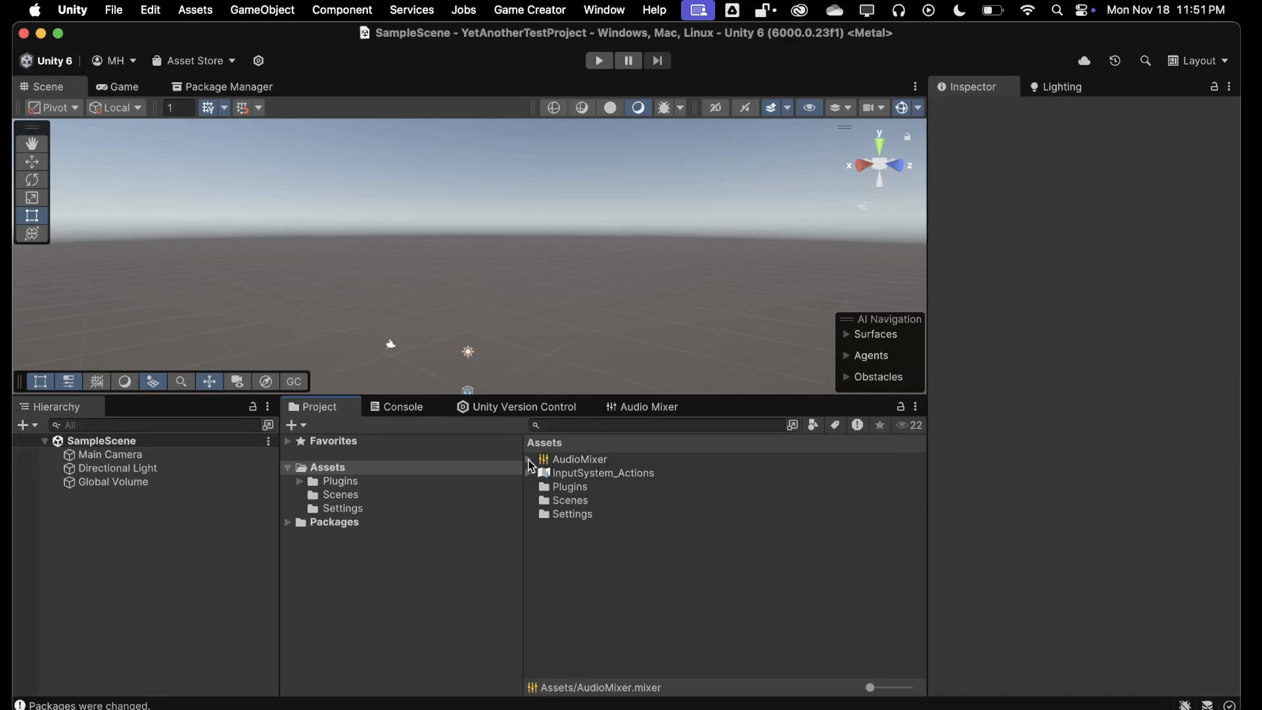
pyautogui.click(576, 459)
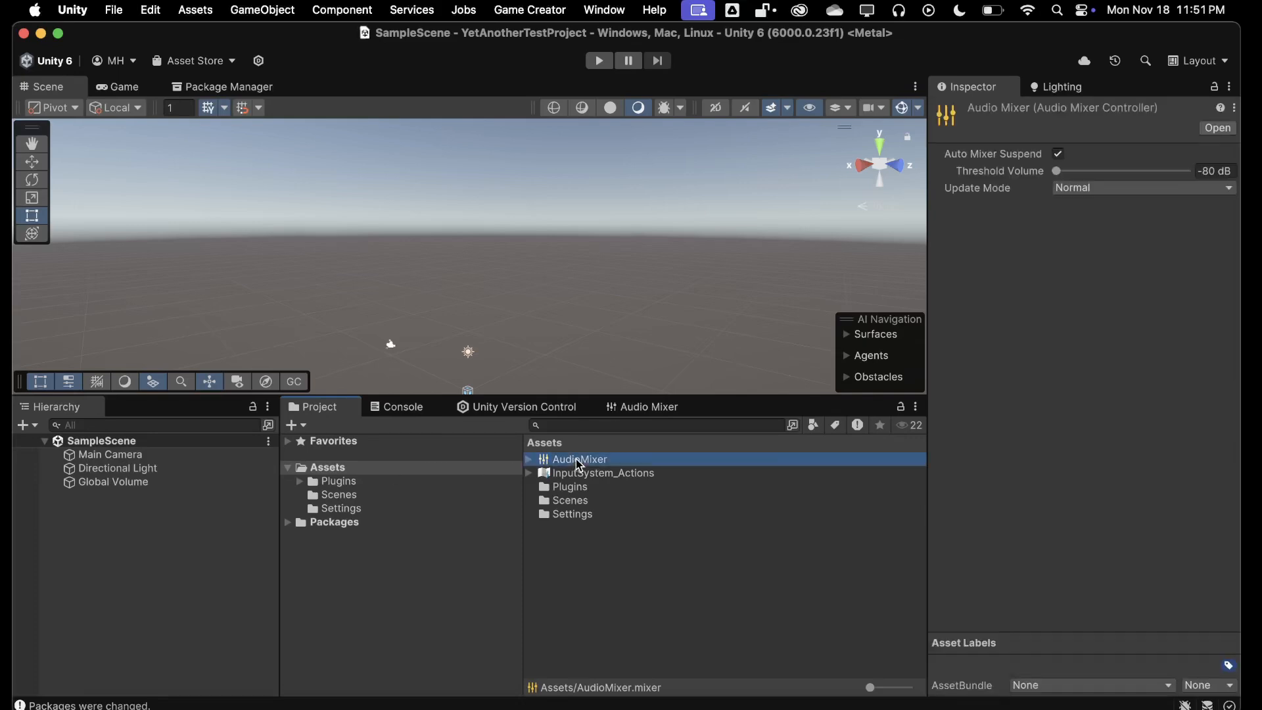
pyautogui.click(529, 460)
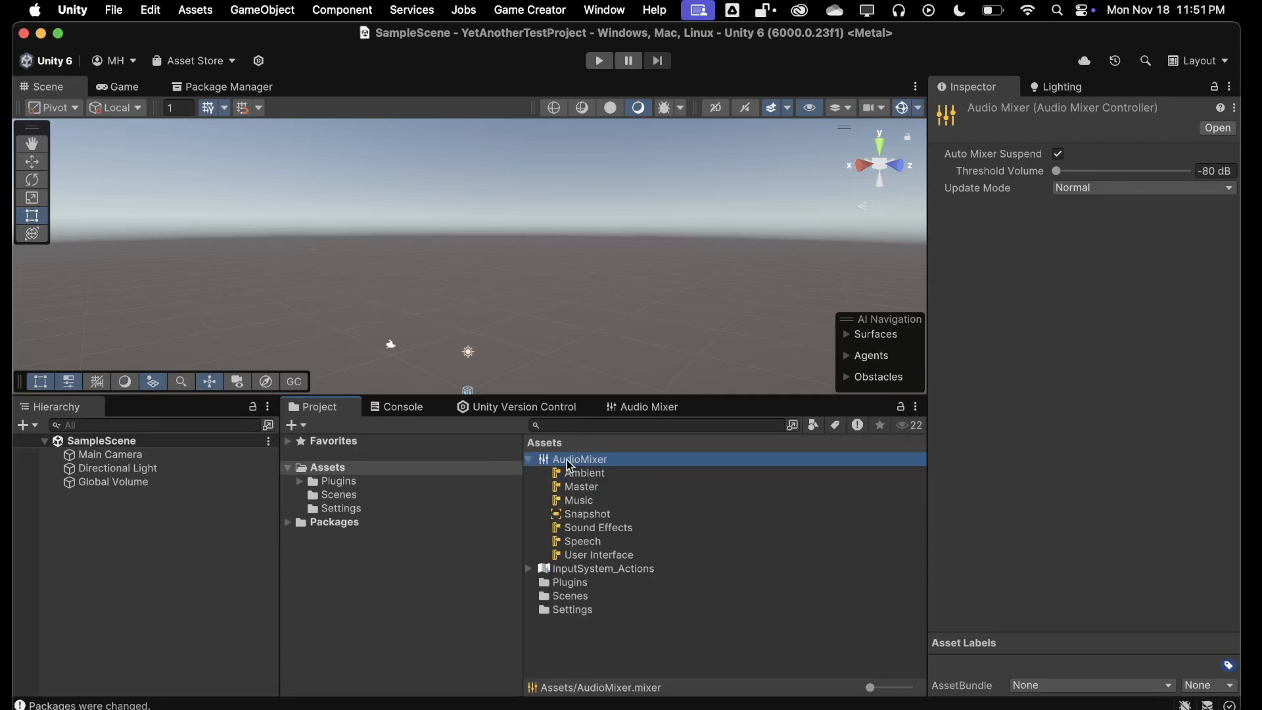
pyautogui.click(576, 476)
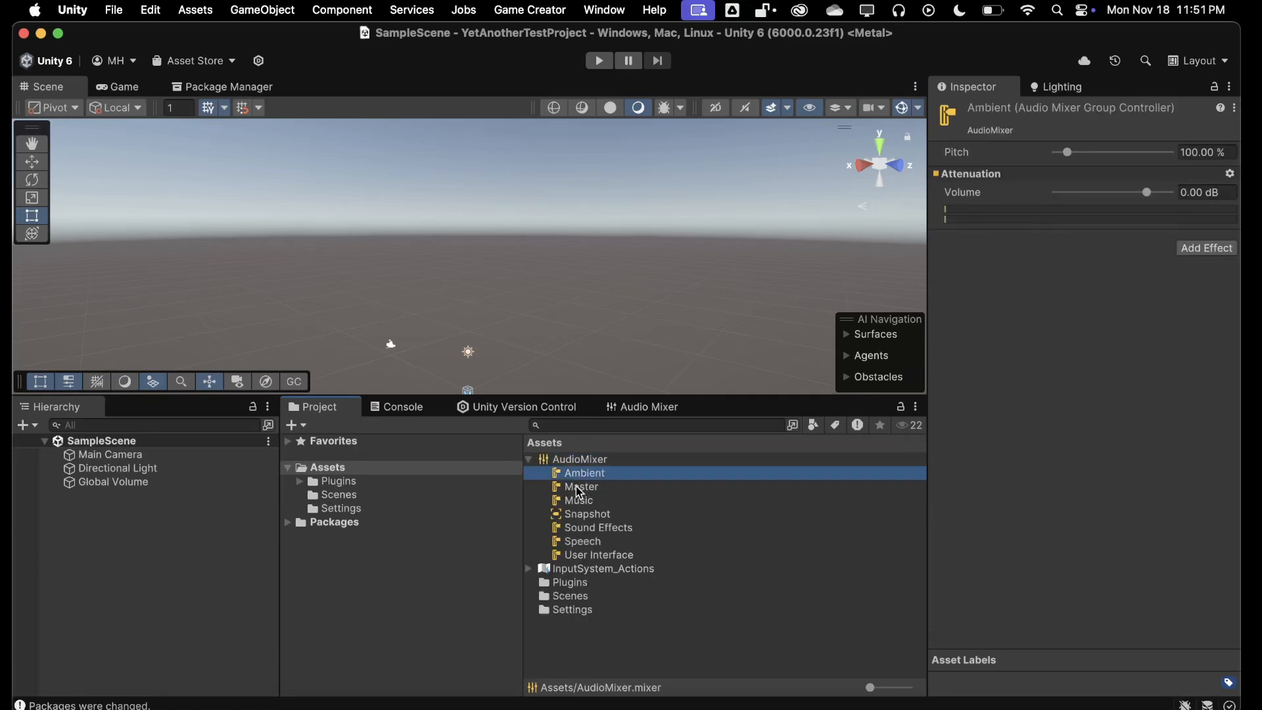
pyautogui.click(576, 486)
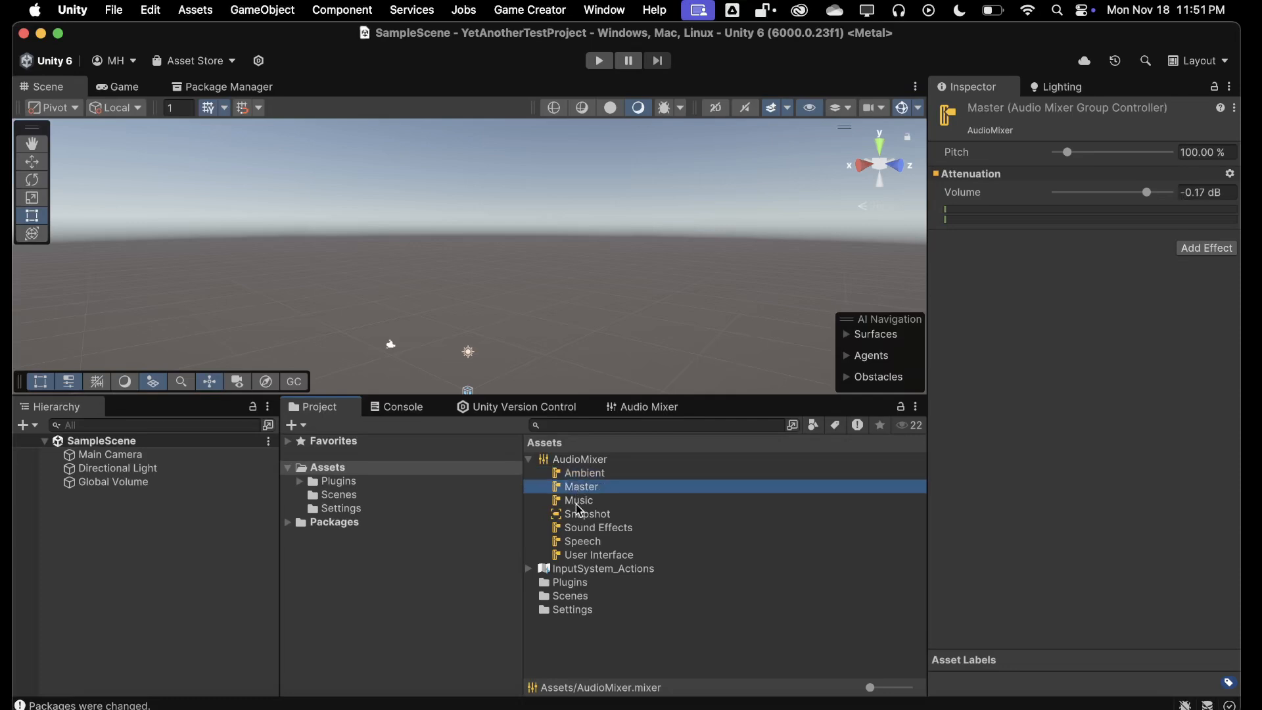
pyautogui.click(576, 503)
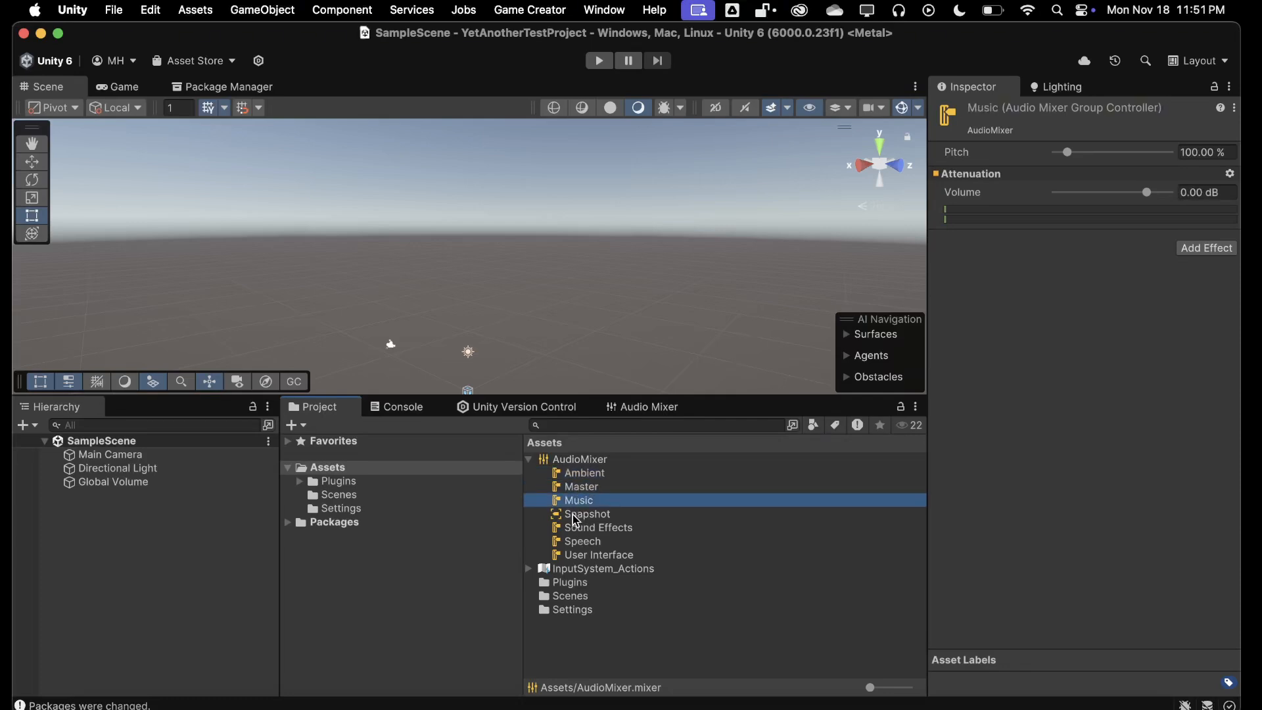
pyautogui.click(576, 514)
pyautogui.click(577, 527)
pyautogui.click(577, 541)
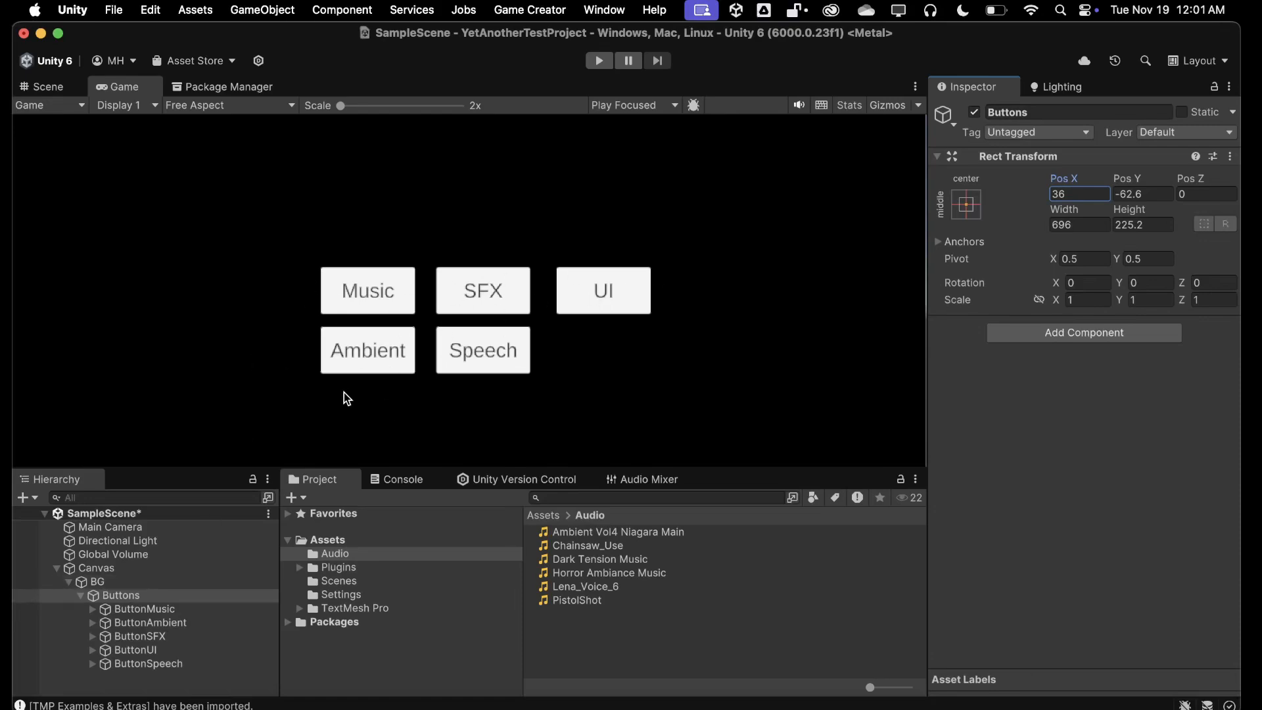
# Add a Play Music instruction to the Button component of ButtonMusic
pyautogui.click(144, 609)
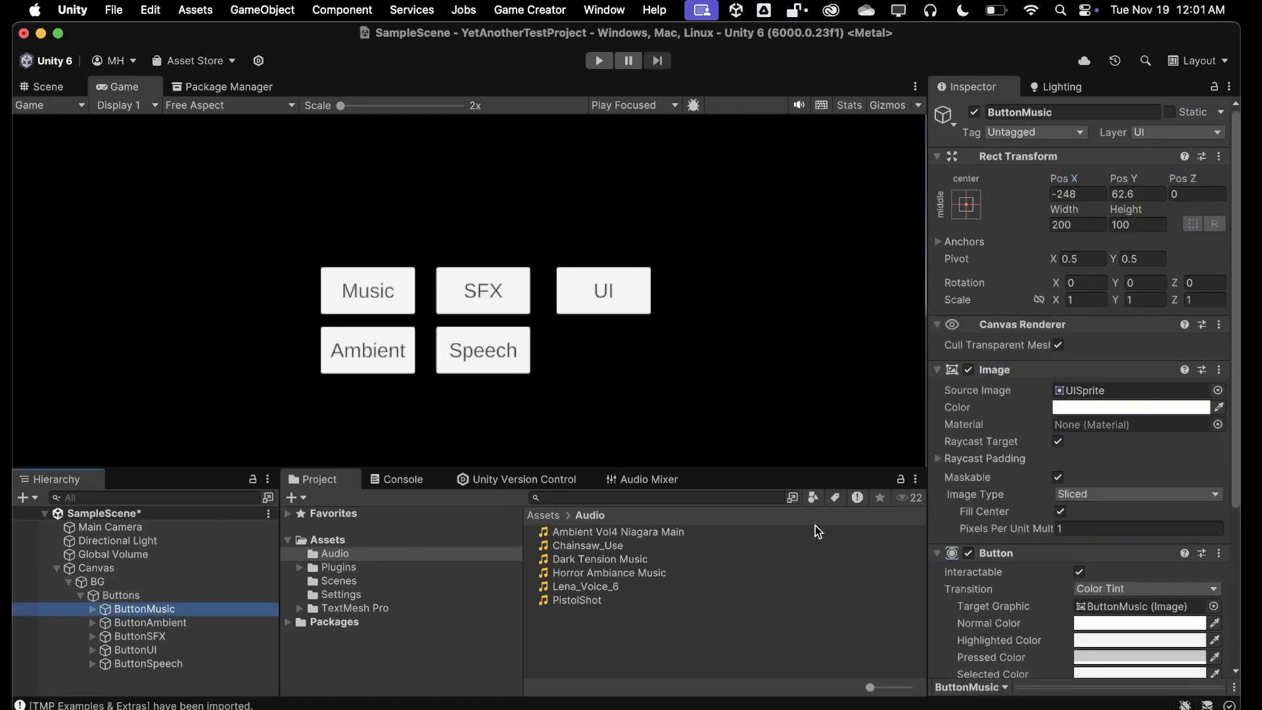
pyautogui.scroll(-5, 1075, 473)
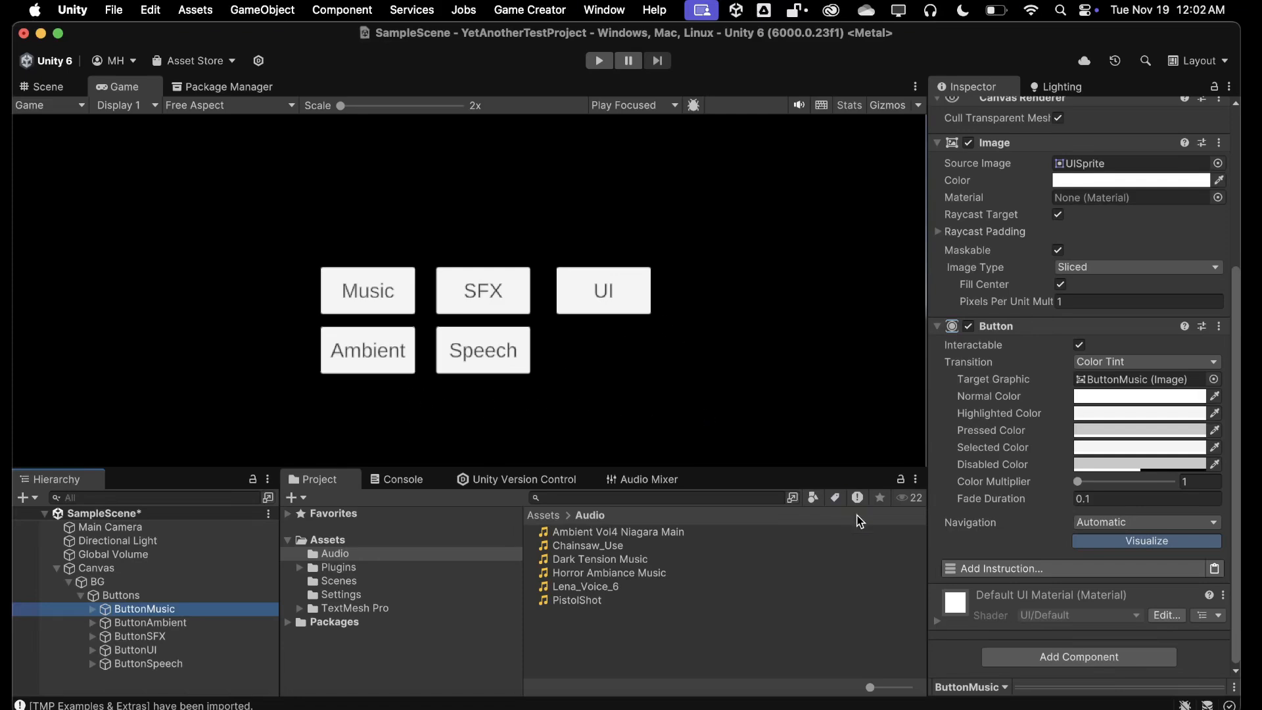
pyautogui.click(996, 570)
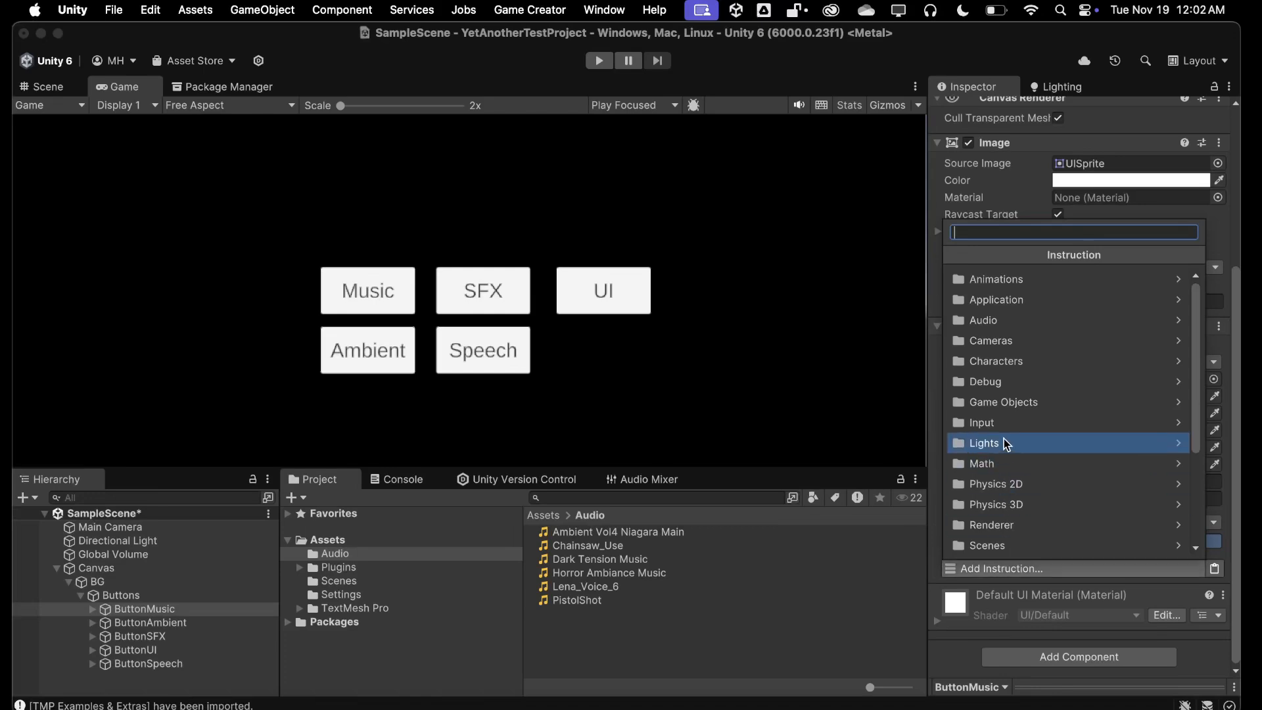
pyautogui.click(1005, 321)
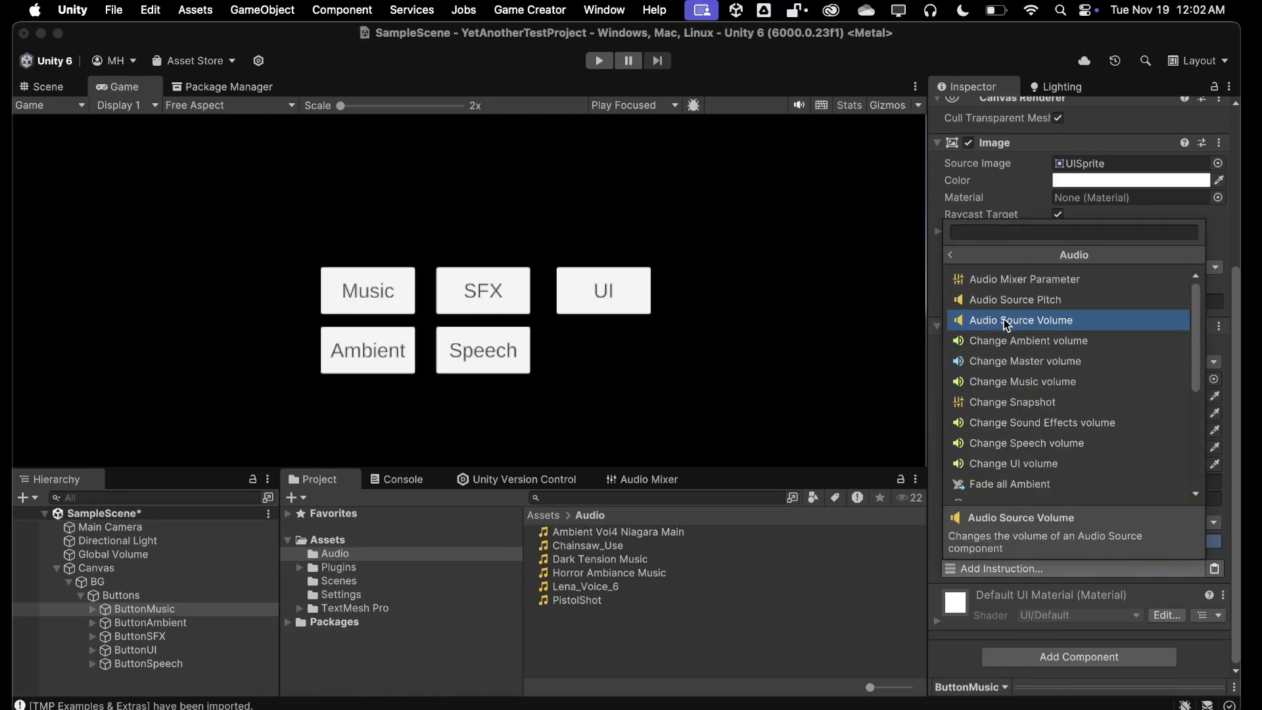
pyautogui.scroll(-3, 1020, 322)
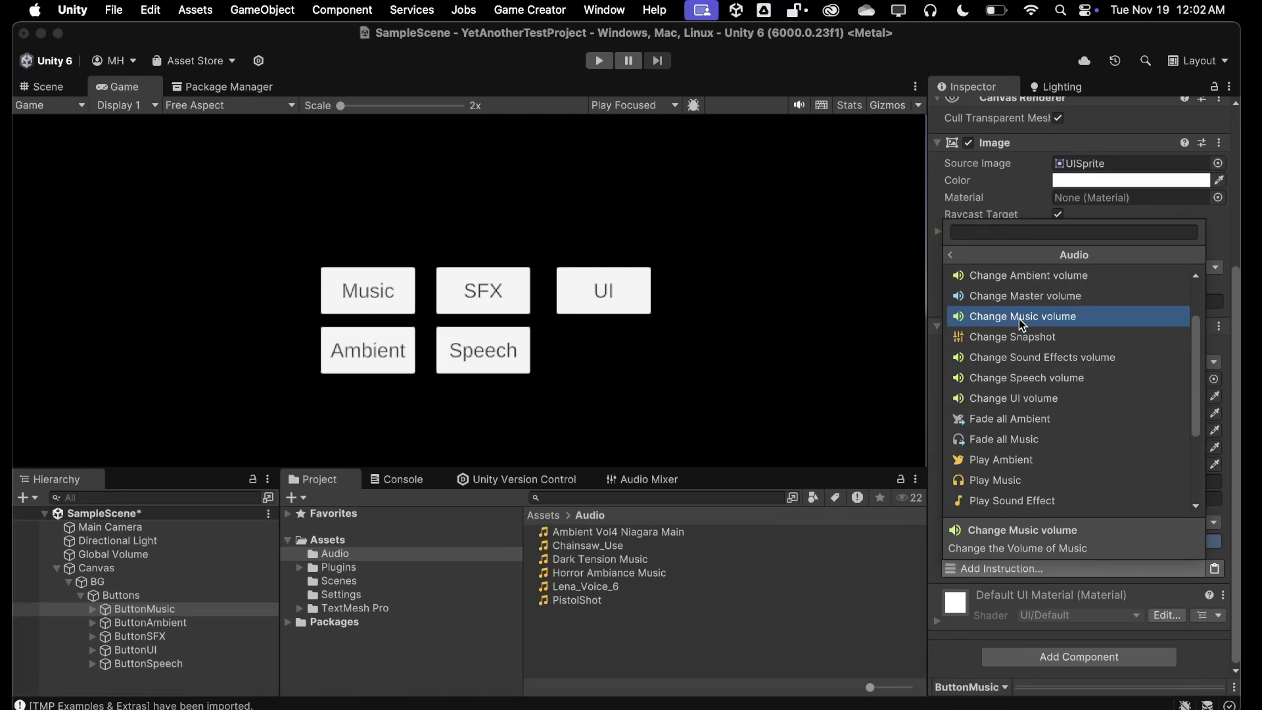
pyautogui.scroll(-5, 1018, 318)
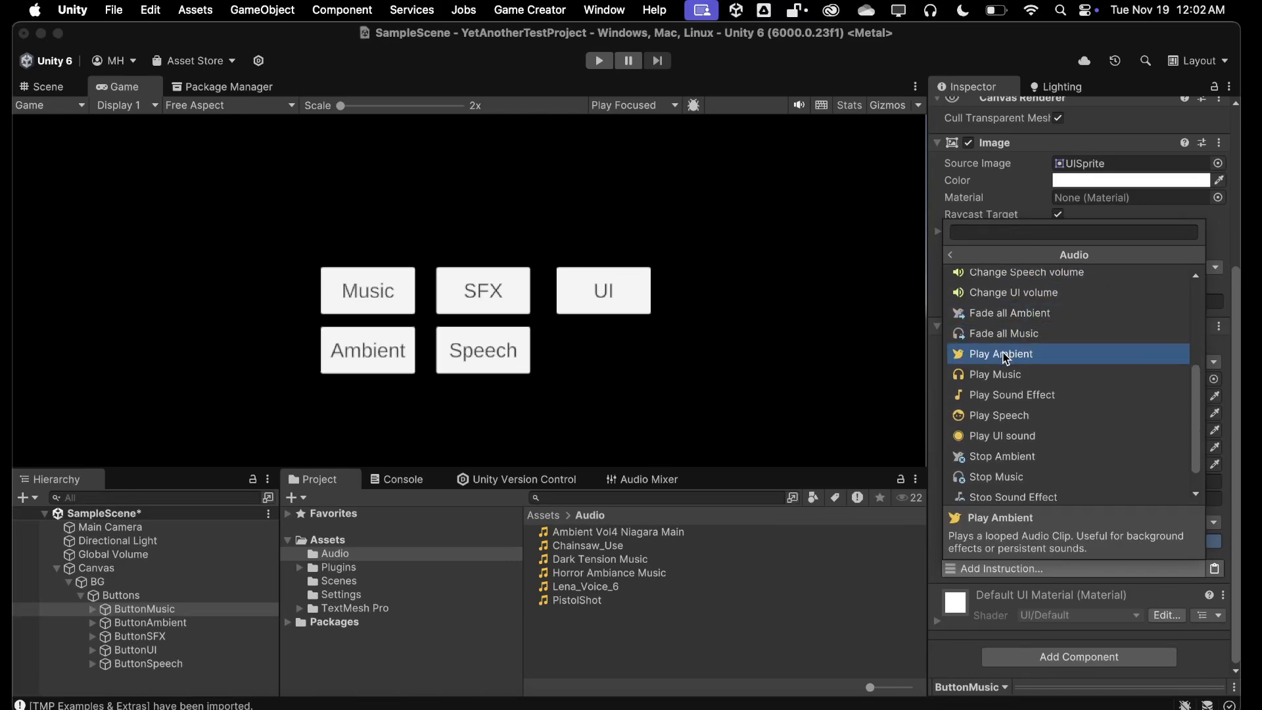
pyautogui.click(997, 375)
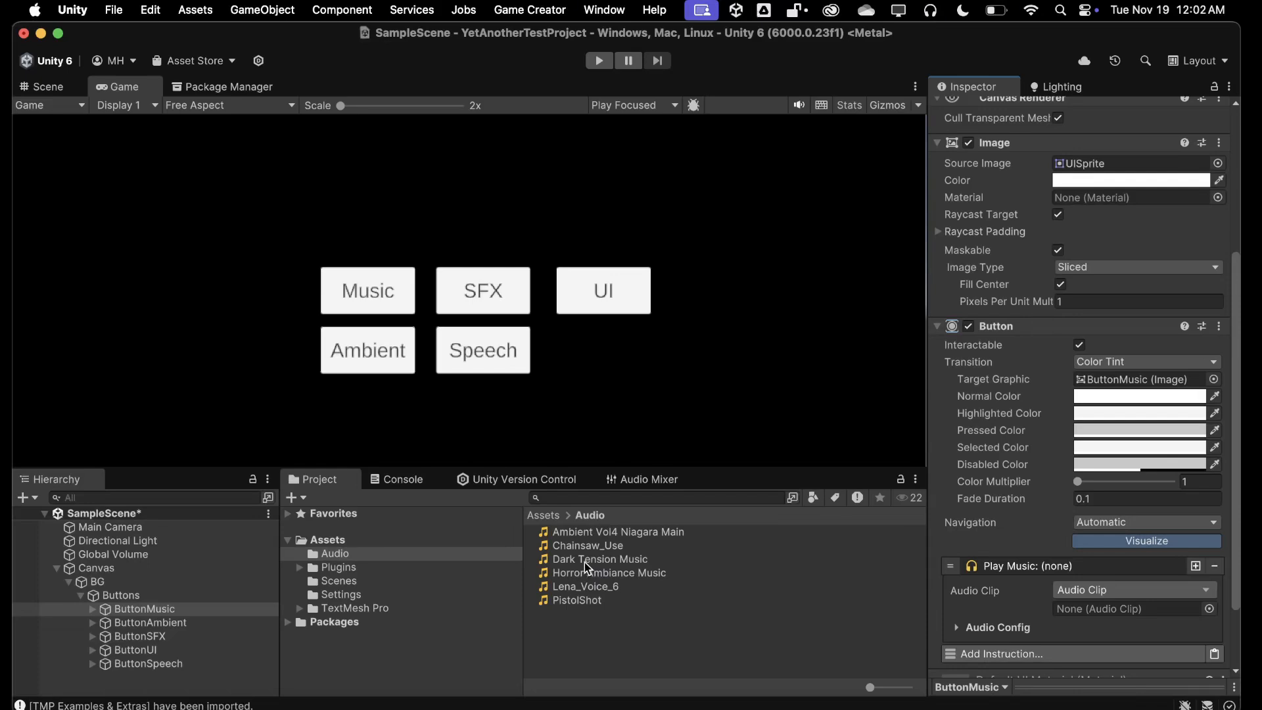
# Assign the Dark Tension Music clip to the Play Music instruction and review its audio configuration
pyautogui.moveTo(583, 559); pyautogui.dragTo(1116, 611)
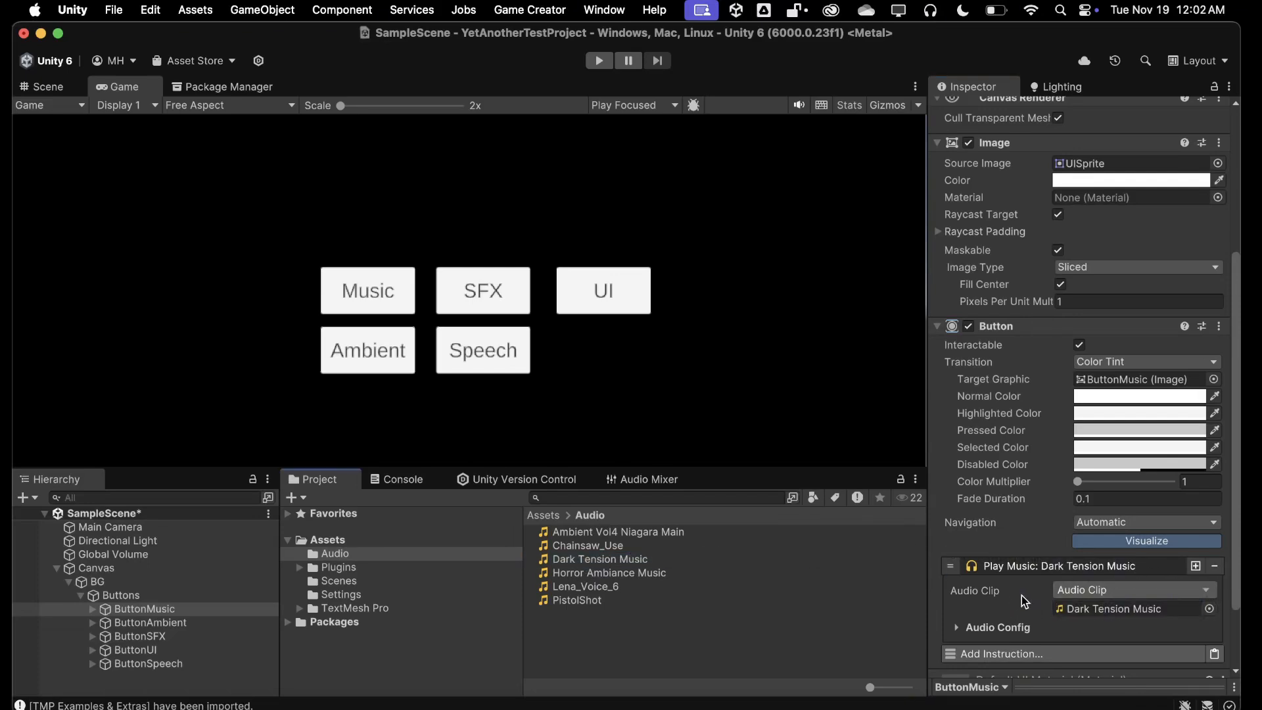
pyautogui.click(959, 627)
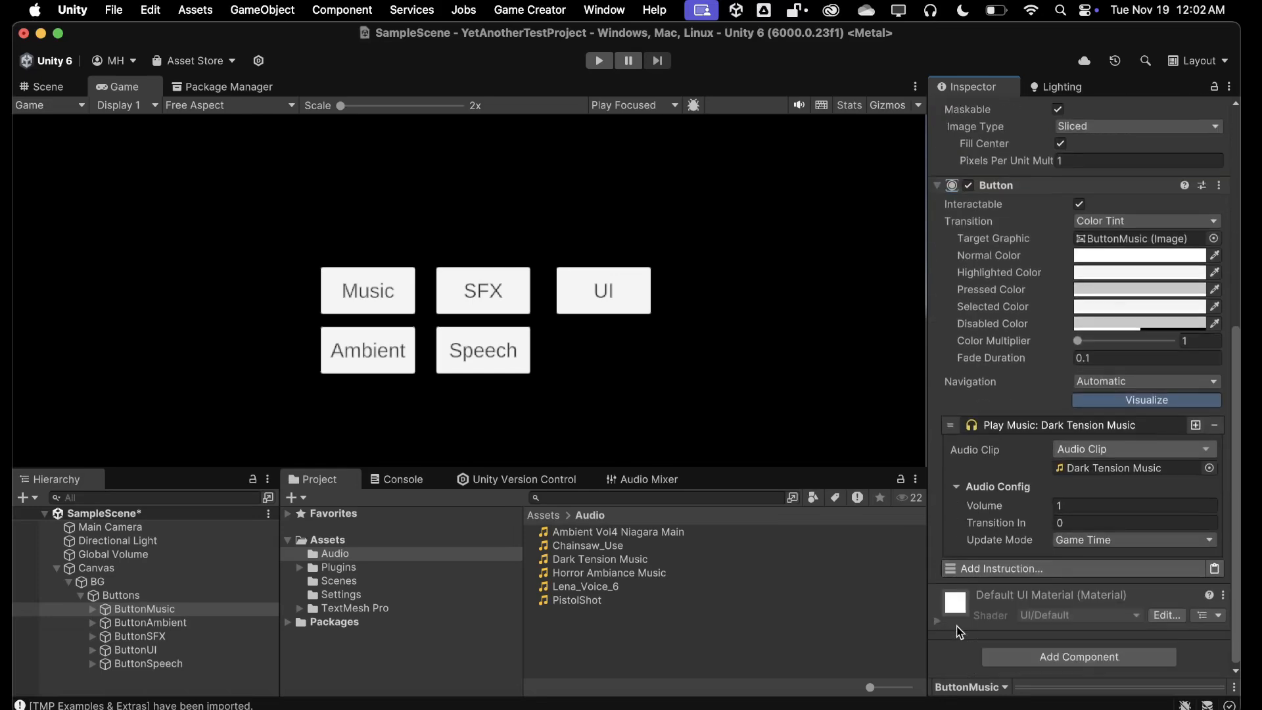
pyautogui.scroll(-4, 961, 630)
pyautogui.click(956, 487)
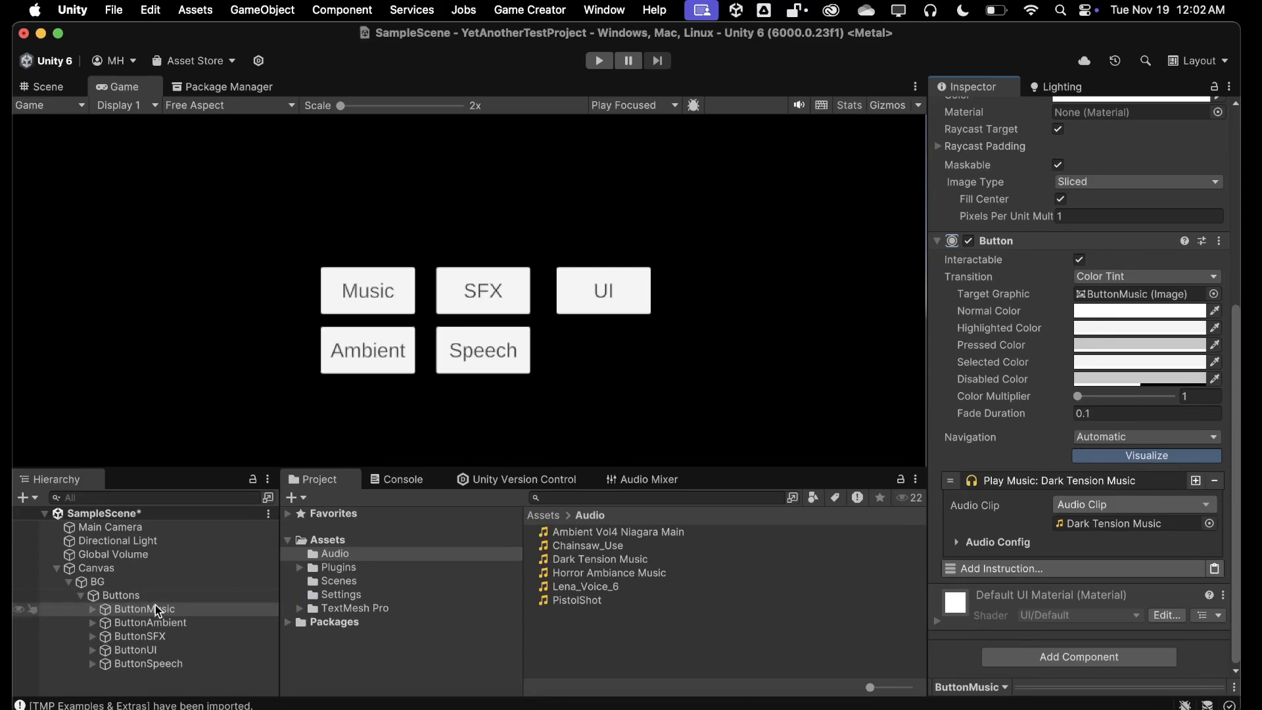
# Add a Play Ambient instruction to ButtonAmbient's Button component and assign the Horror Ambiance Music clip to it
pyautogui.click(138, 623)
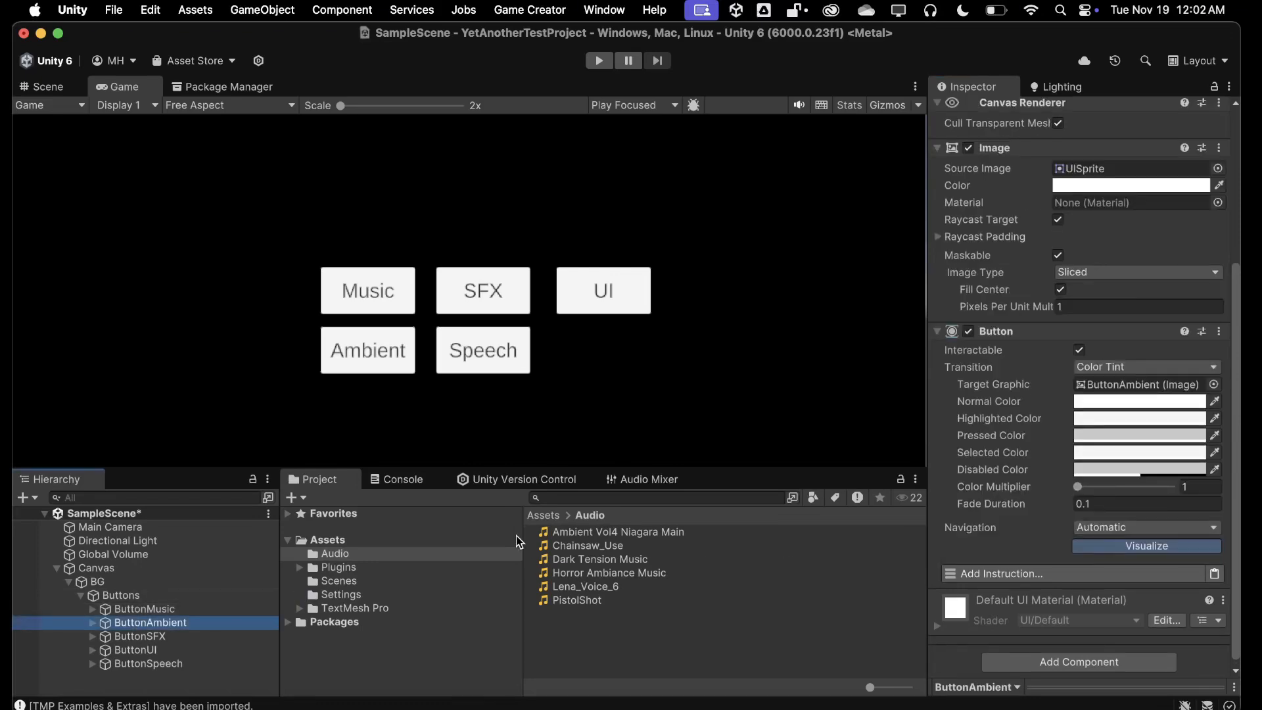
pyautogui.click(972, 573)
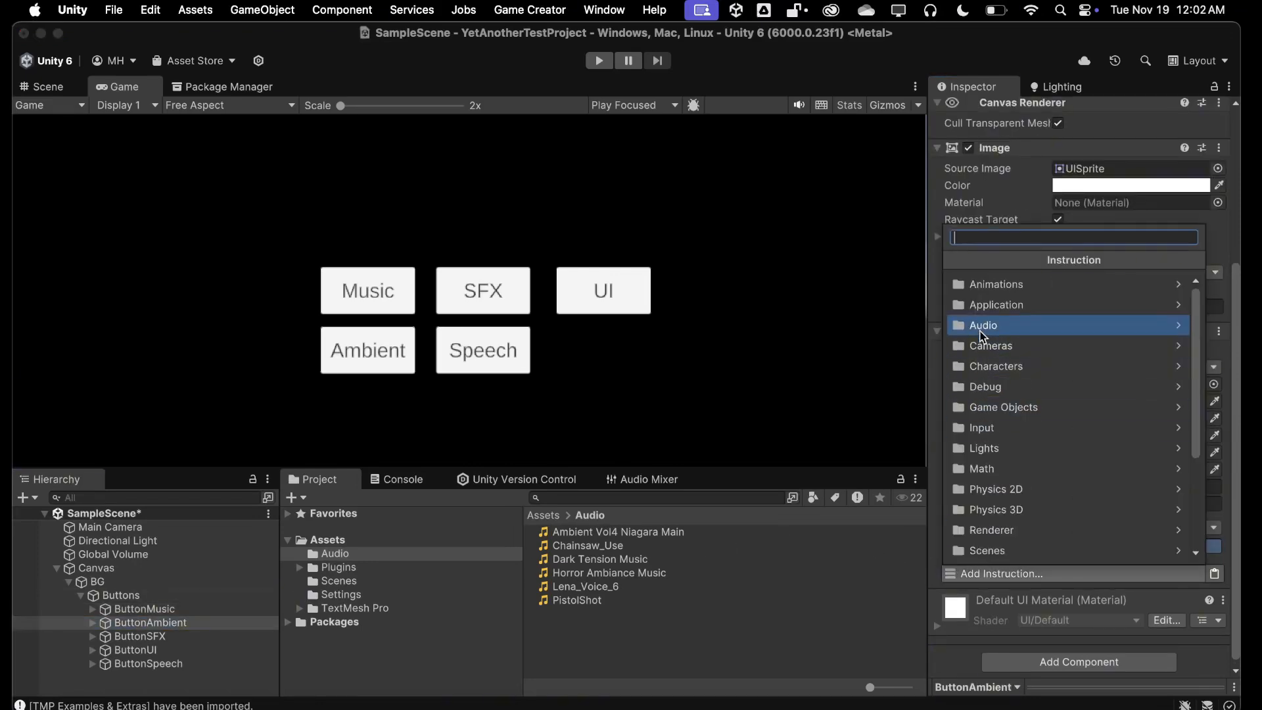
pyautogui.click(984, 324)
pyautogui.scroll(-5, 983, 427)
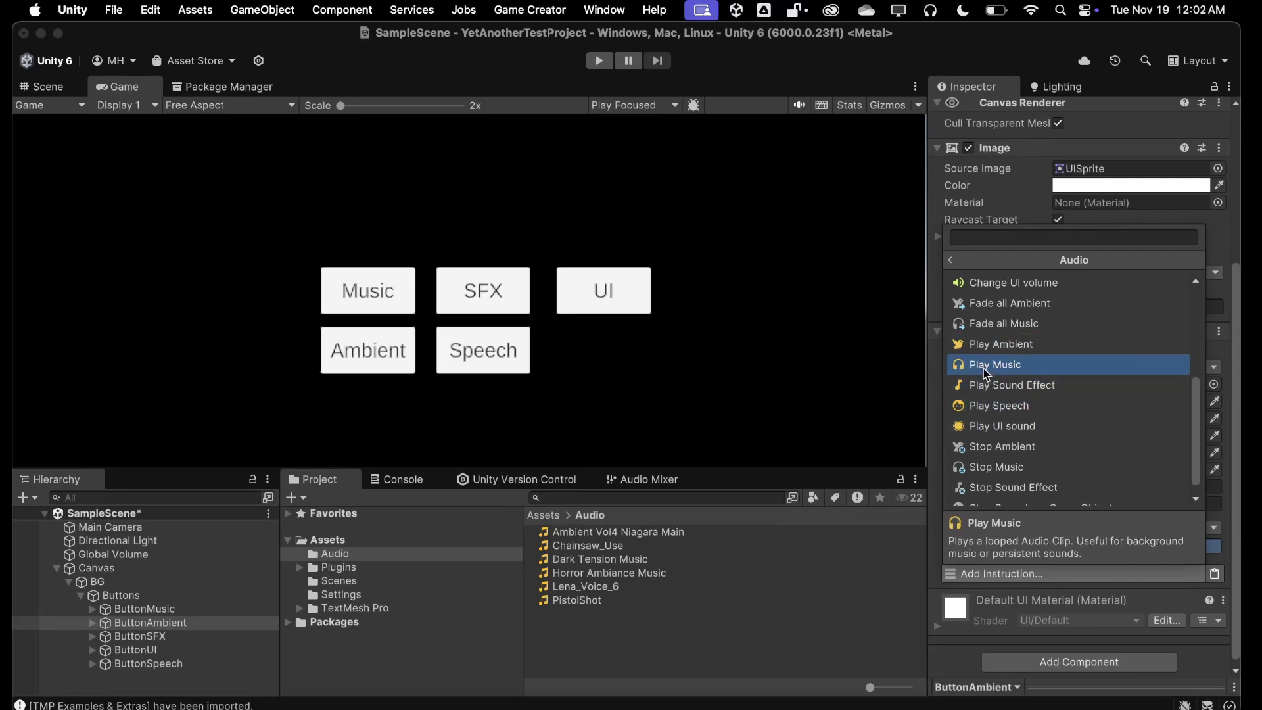
pyautogui.click(985, 344)
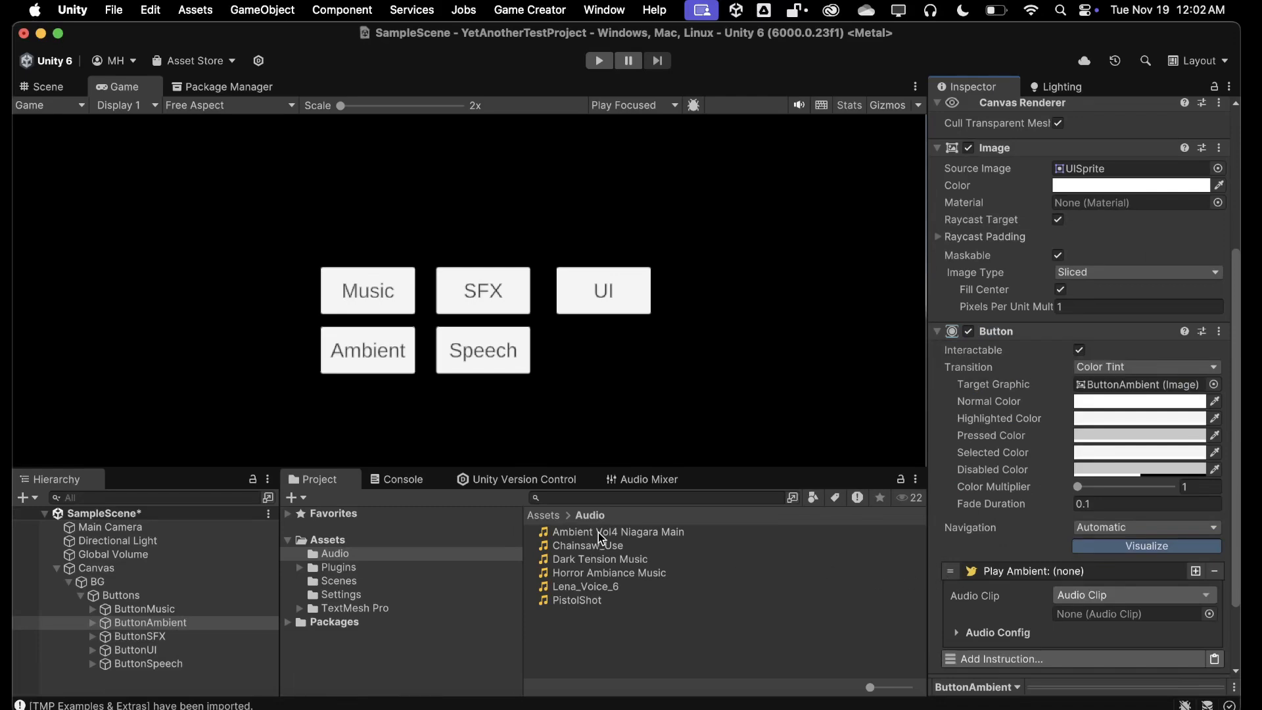
pyautogui.moveTo(592, 572); pyautogui.dragTo(1120, 625)
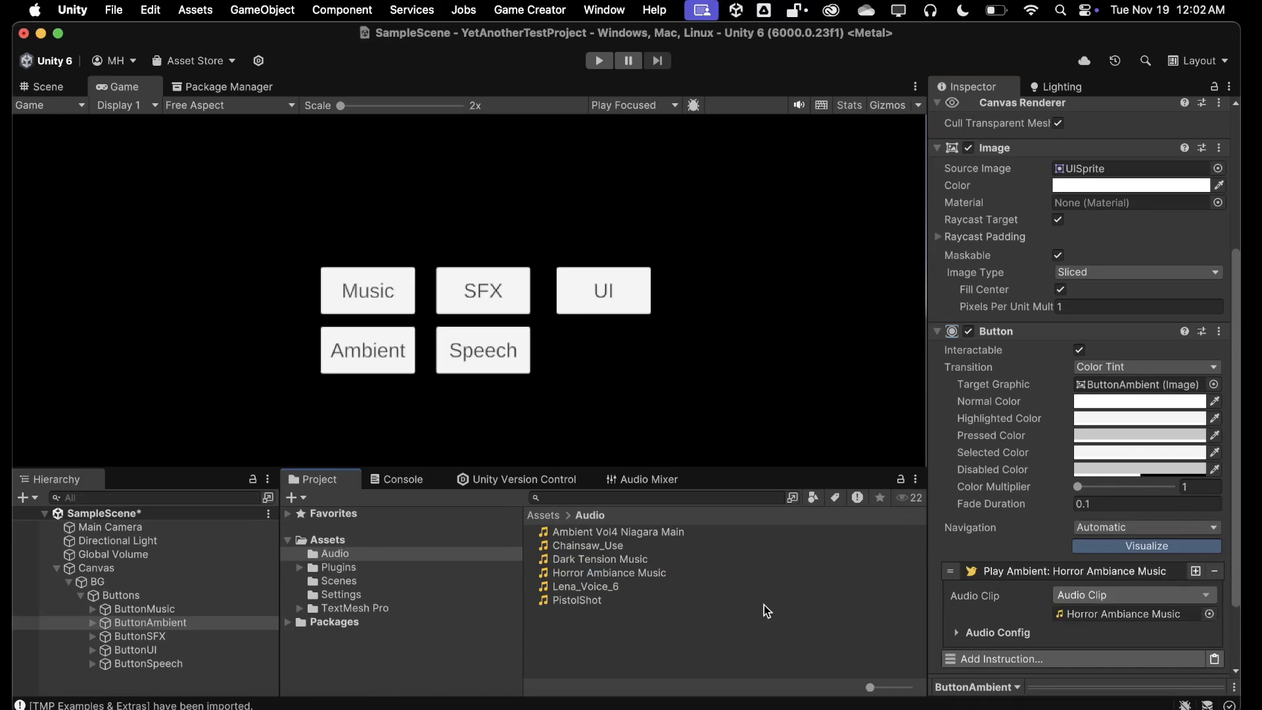
# Add a Play Sound Effect instruction to ButtonSFX's Button component and assign the PistolShot clip to it
pyautogui.click(122, 638)
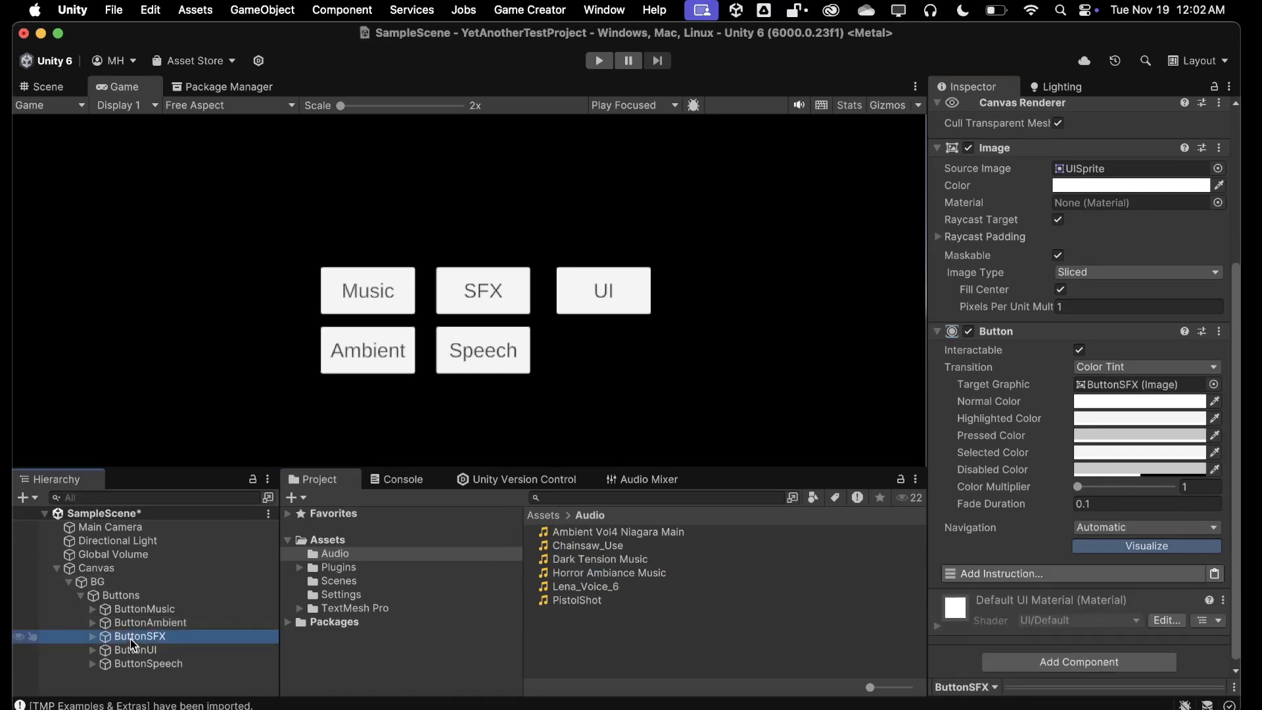
pyautogui.click(1031, 574)
pyautogui.click(1005, 328)
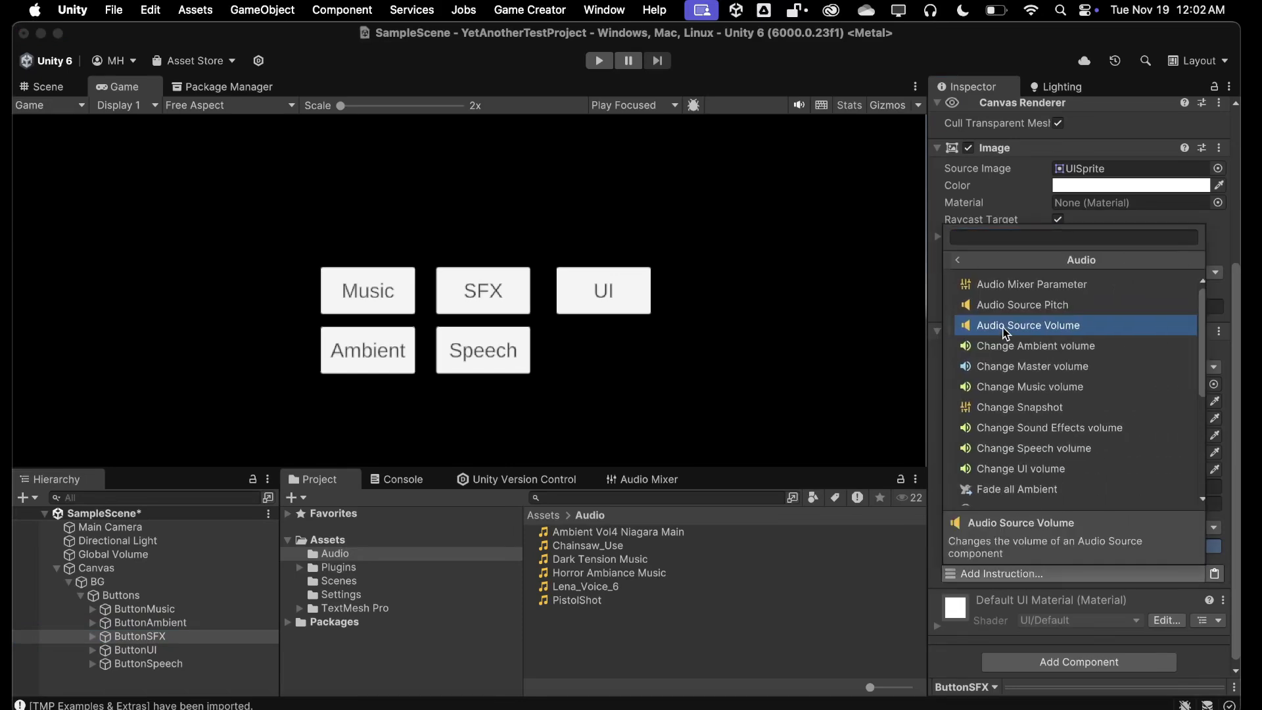
pyautogui.scroll(-5, 1000, 395)
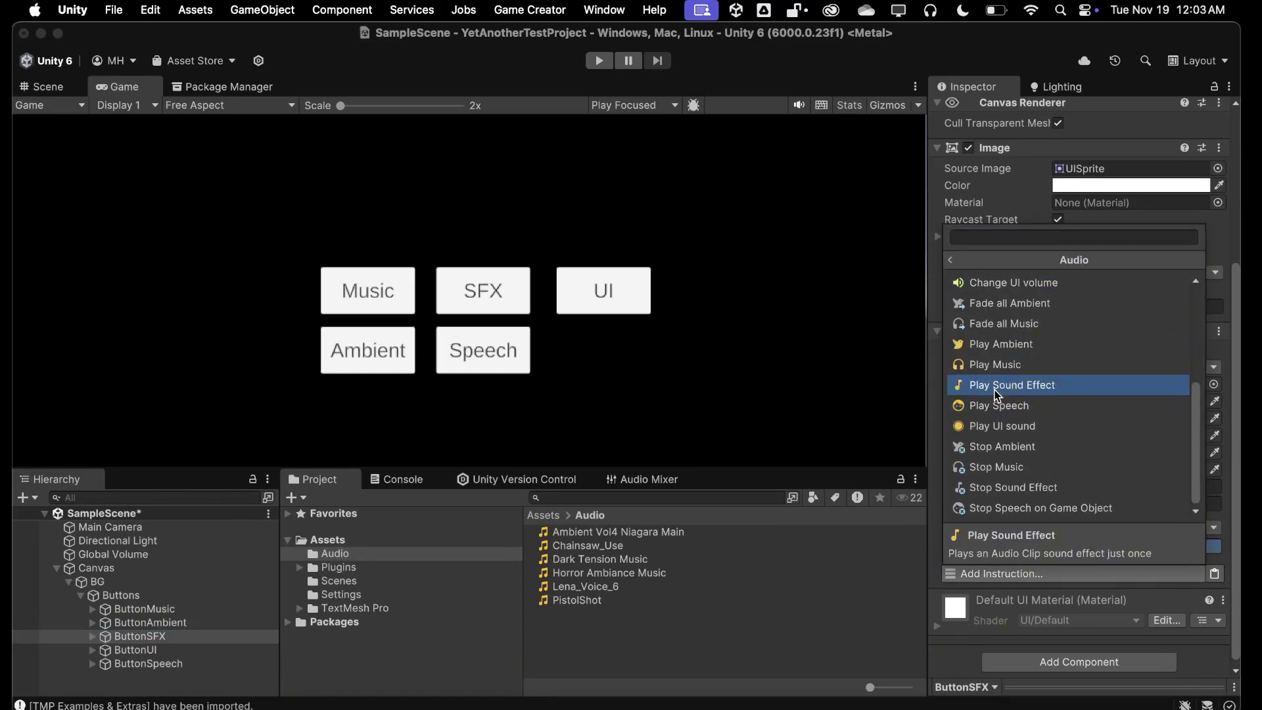
pyautogui.click(994, 390)
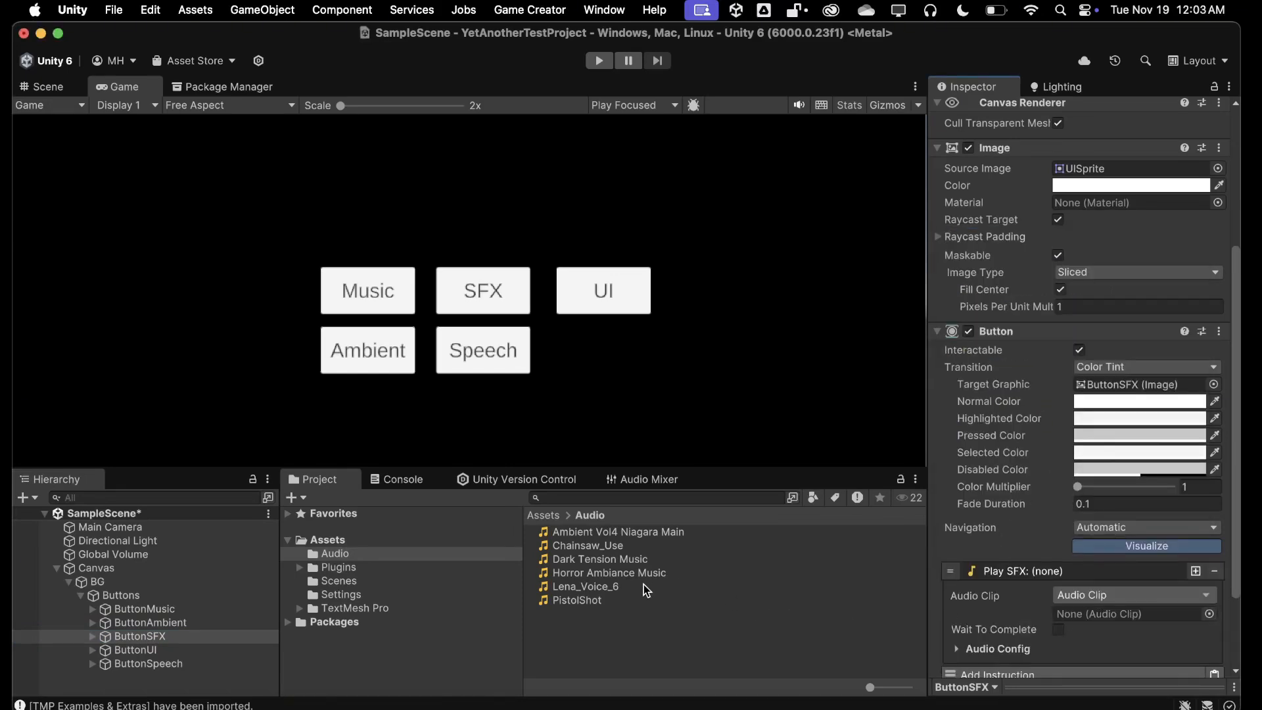
pyautogui.moveTo(599, 605); pyautogui.dragTo(1098, 565)
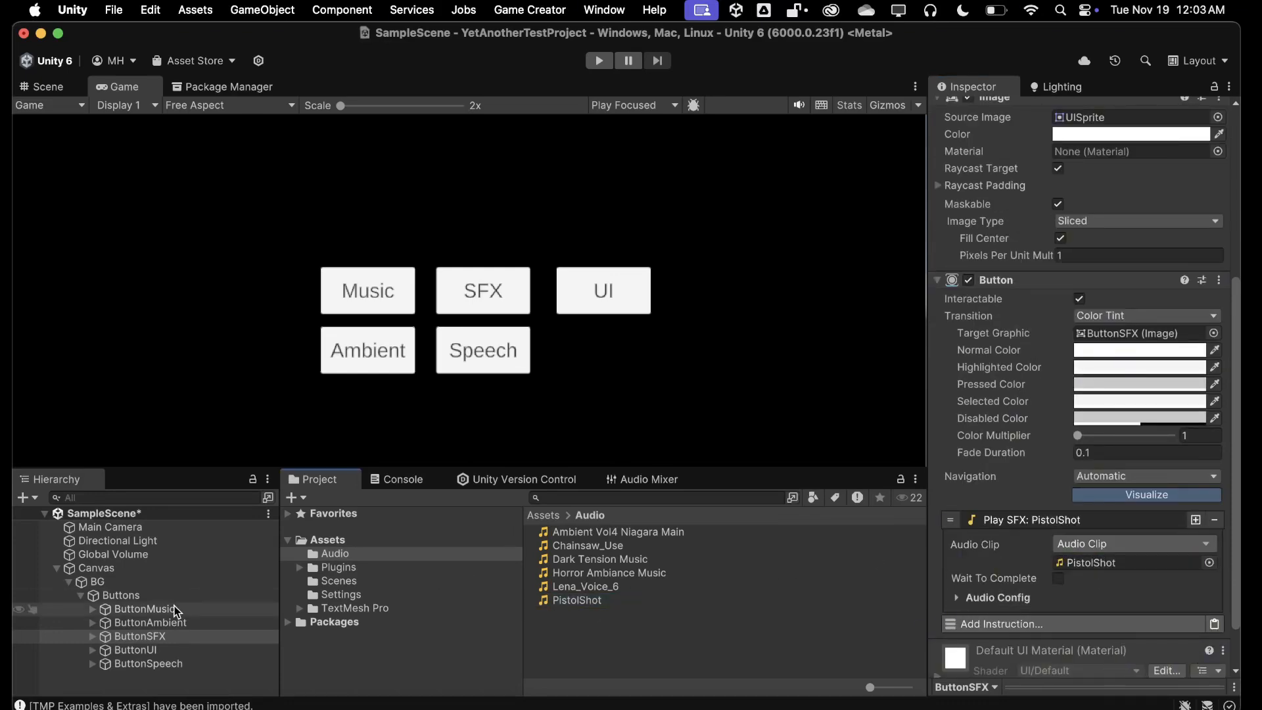
# Add a Play UI sound instruction to ButtonUI's Button component and assign the UI_Select clip to it
pyautogui.click(131, 649)
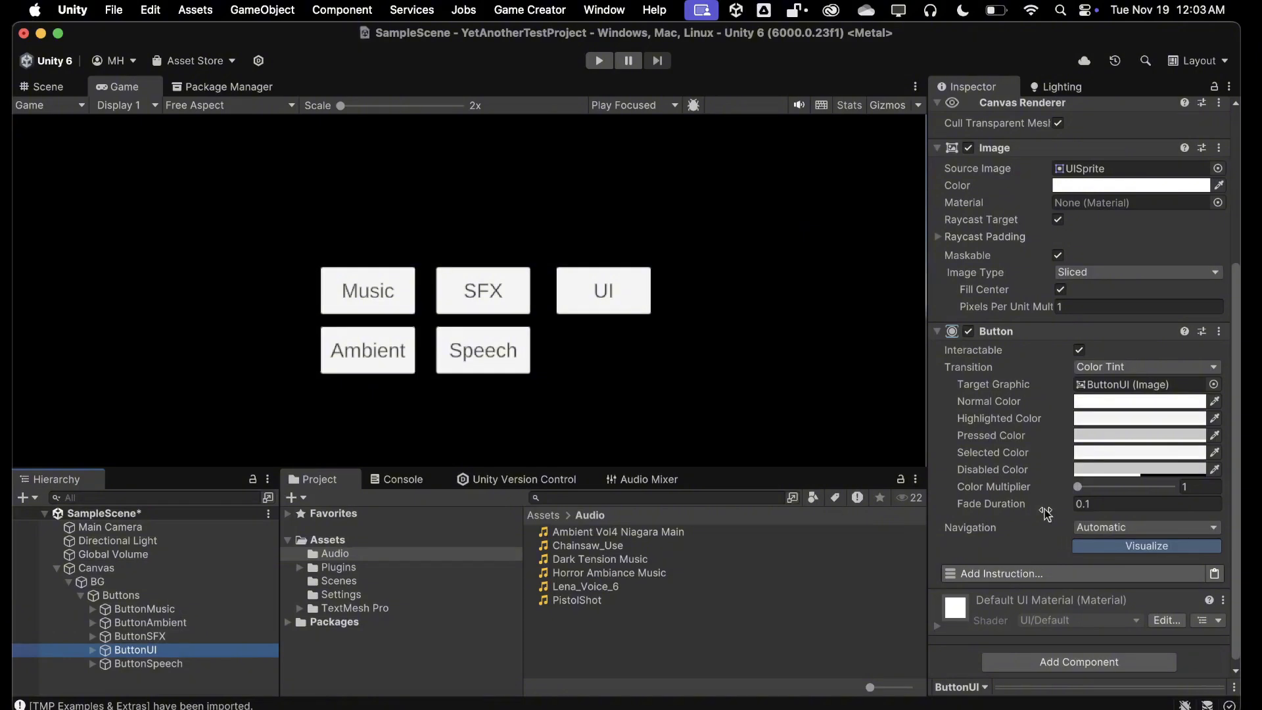
pyautogui.click(1031, 568)
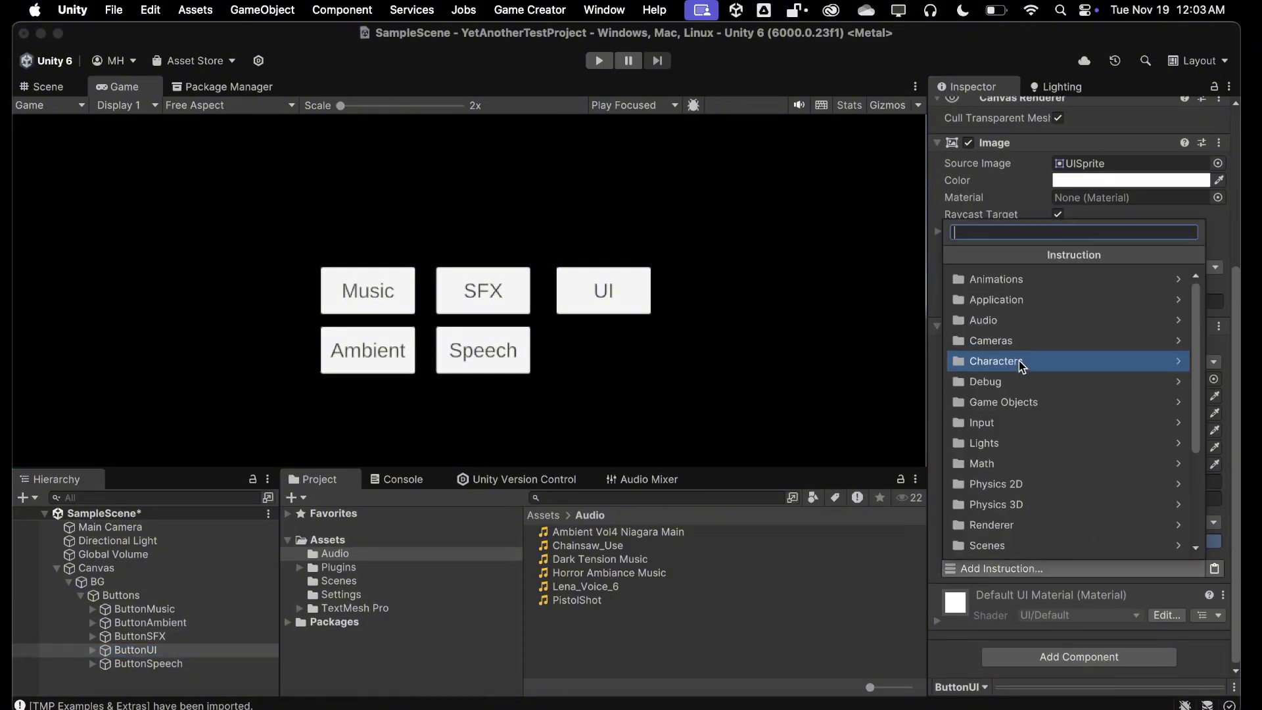
pyautogui.click(1012, 321)
pyautogui.scroll(-5, 1010, 355)
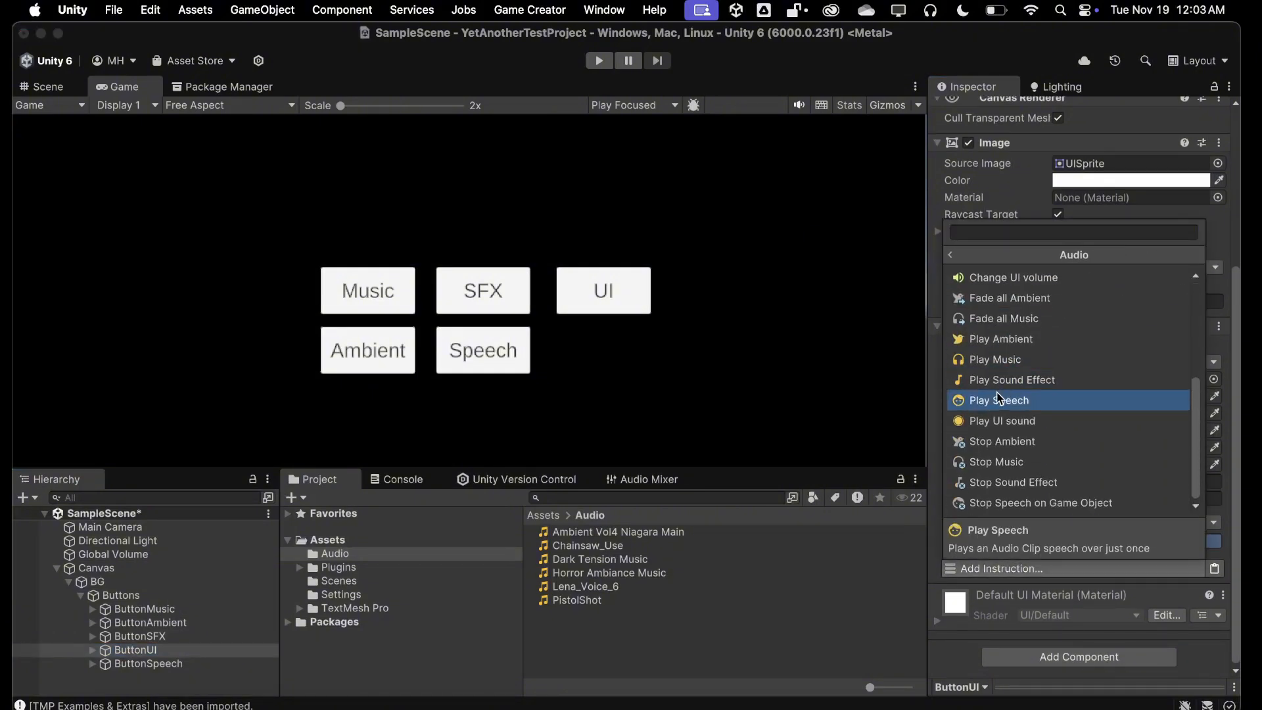
pyautogui.click(995, 421)
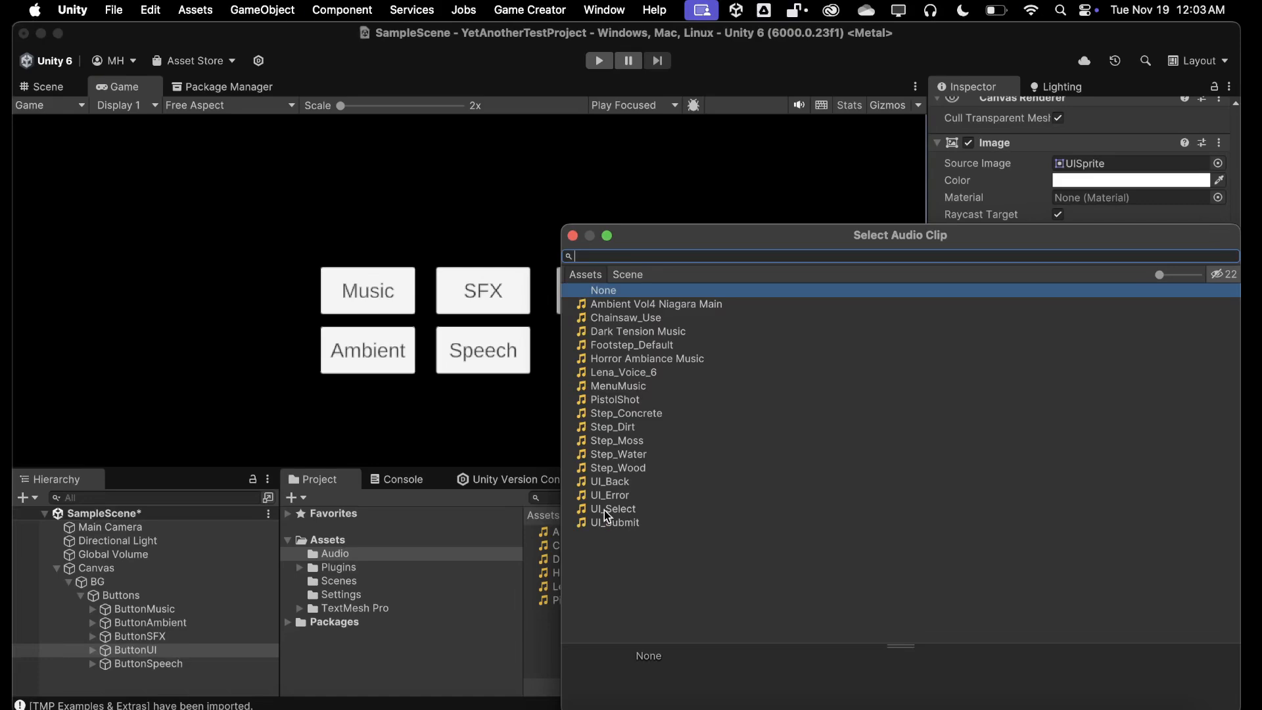
pyautogui.click(605, 510)
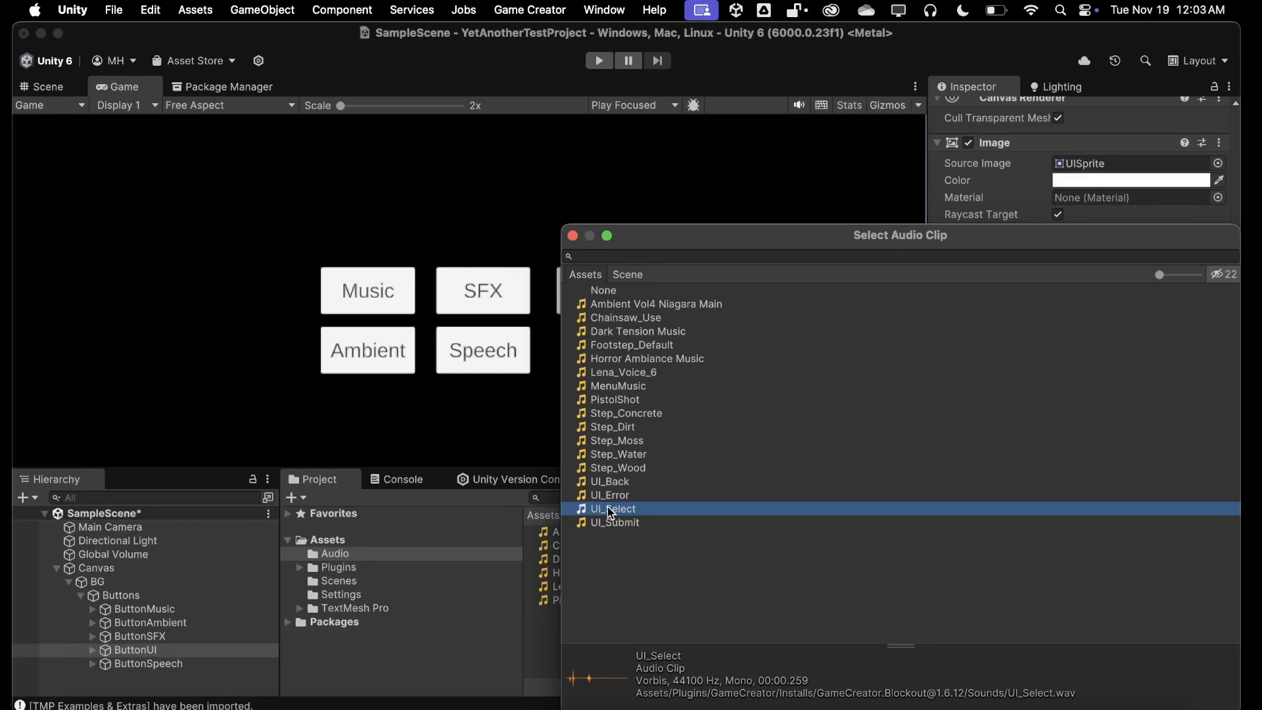
pyautogui.doubleClick(610, 510)
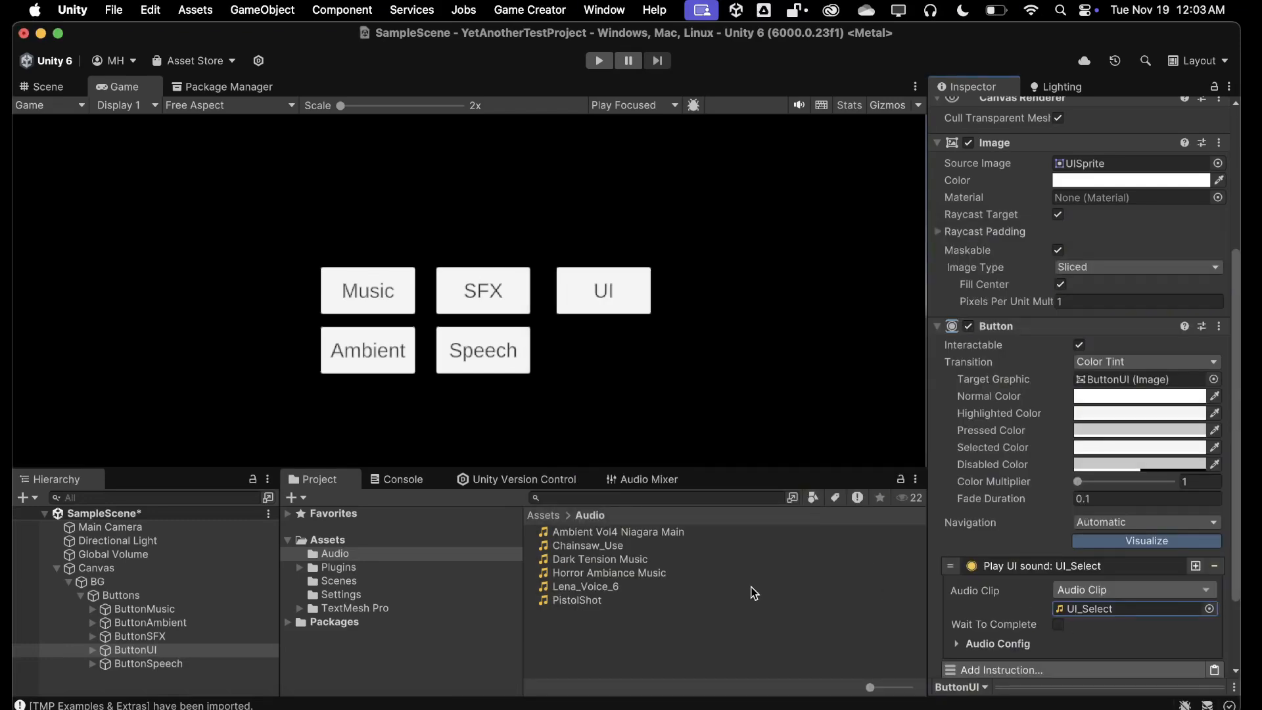
# Add a Play Speech instruction to ButtonSpeech's Button component and assign the Lena_Voice_6 clip to it
pyautogui.click(169, 664)
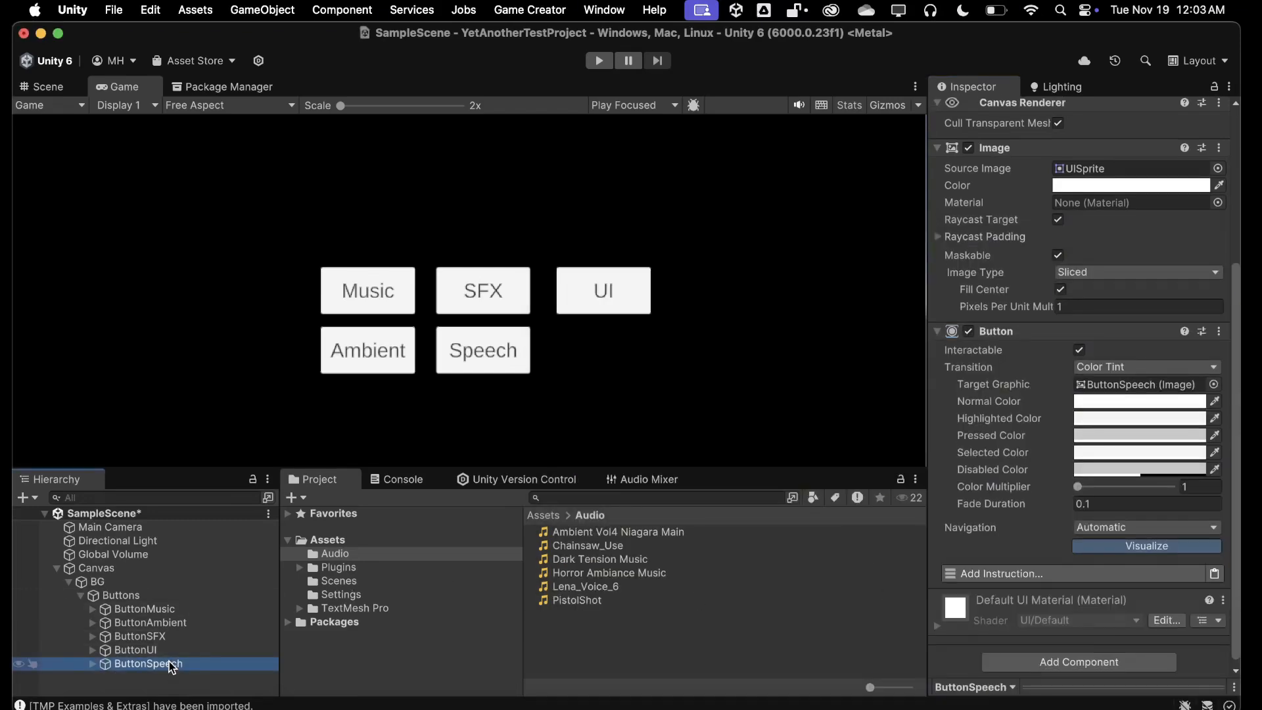
pyautogui.click(1069, 569)
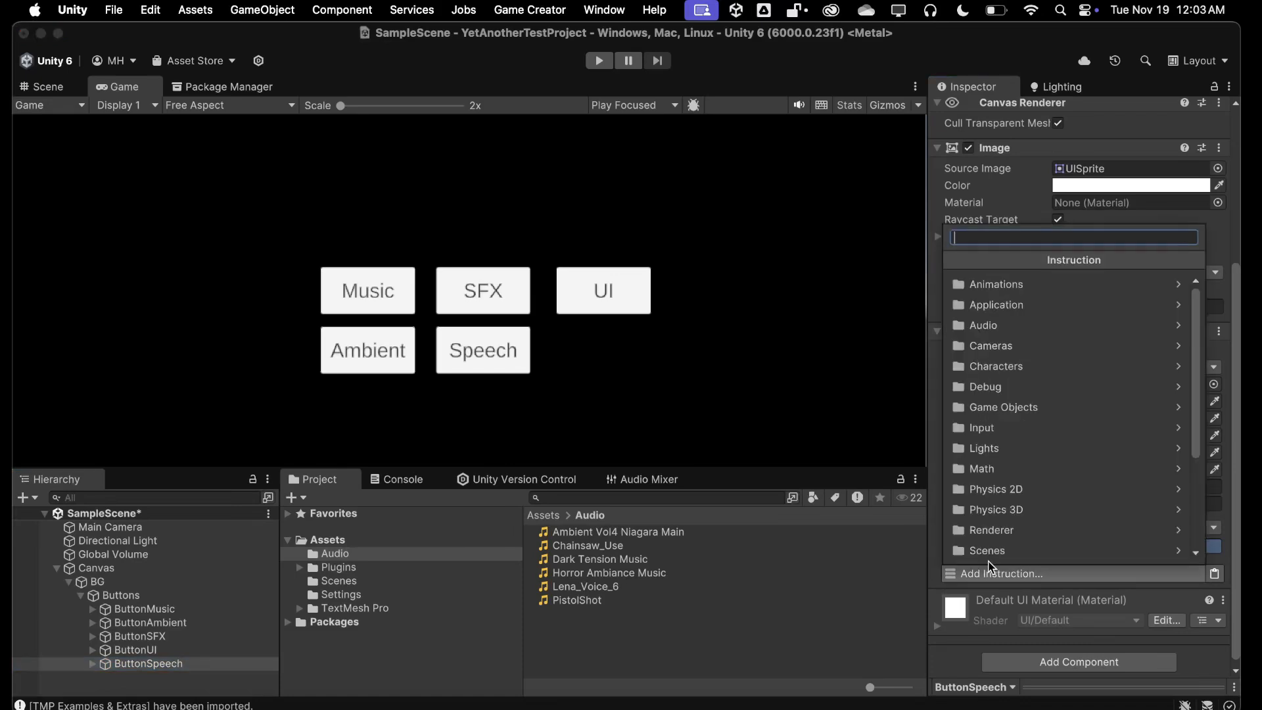
pyautogui.click(980, 326)
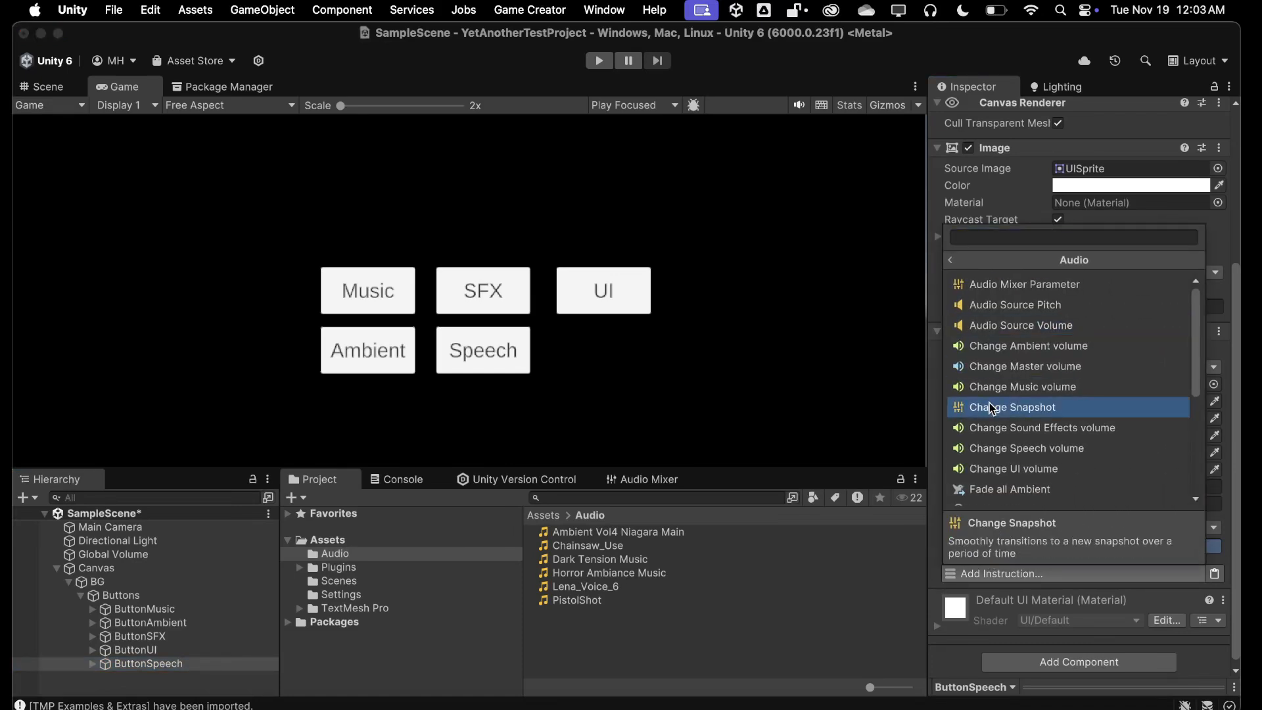
pyautogui.click(981, 404)
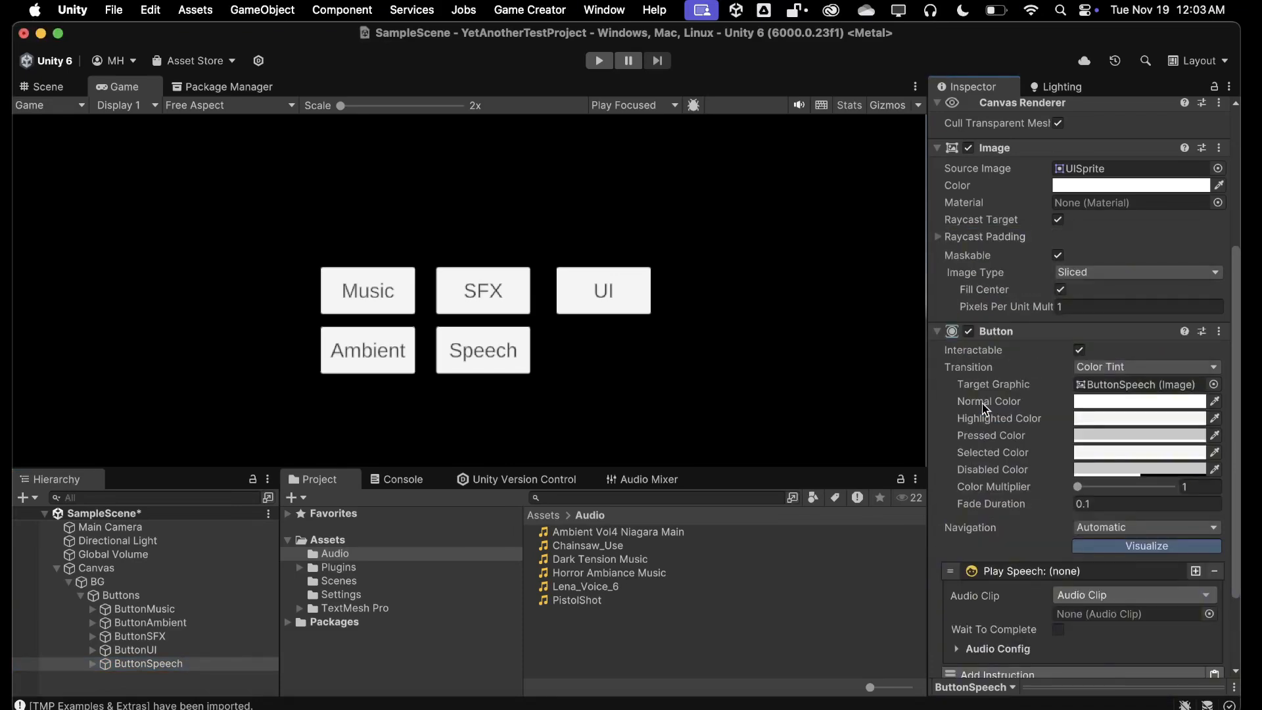
pyautogui.moveTo(585, 586); pyautogui.dragTo(1087, 559)
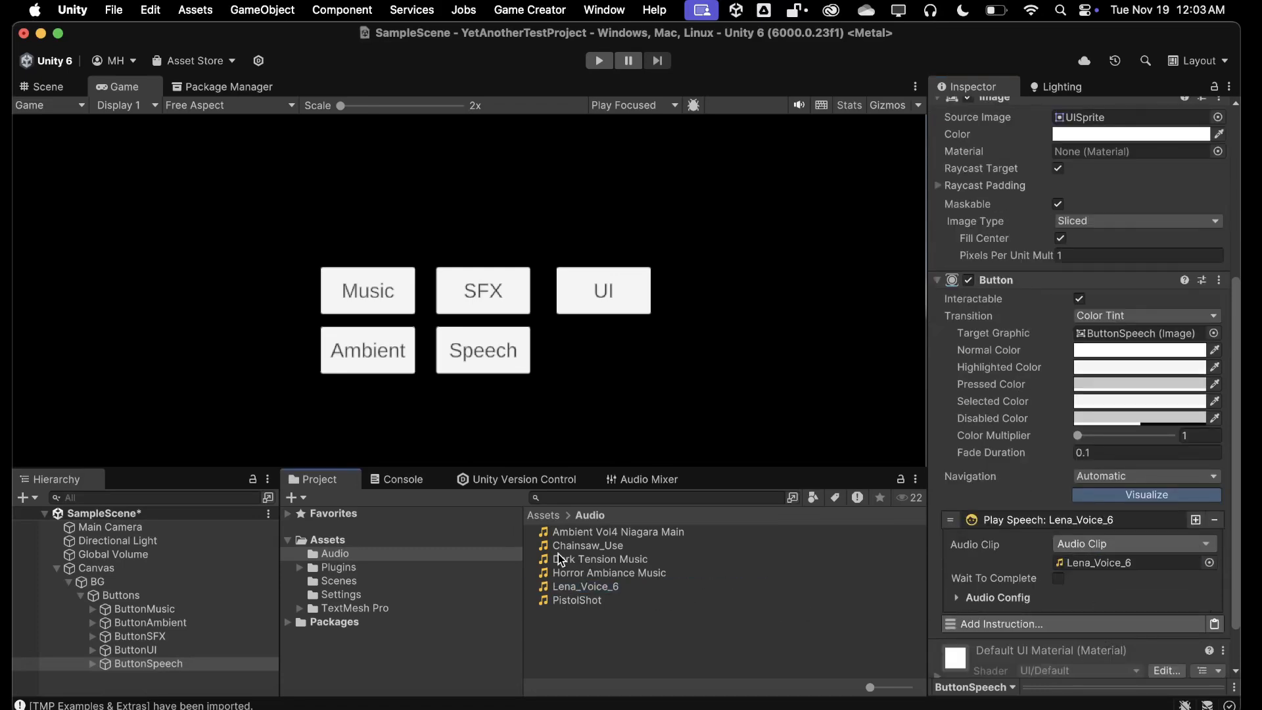
# Show the Audio Mixer enlarged enough to fit all group channels, and start and stop a test run of the scene
pyautogui.click(642, 479)
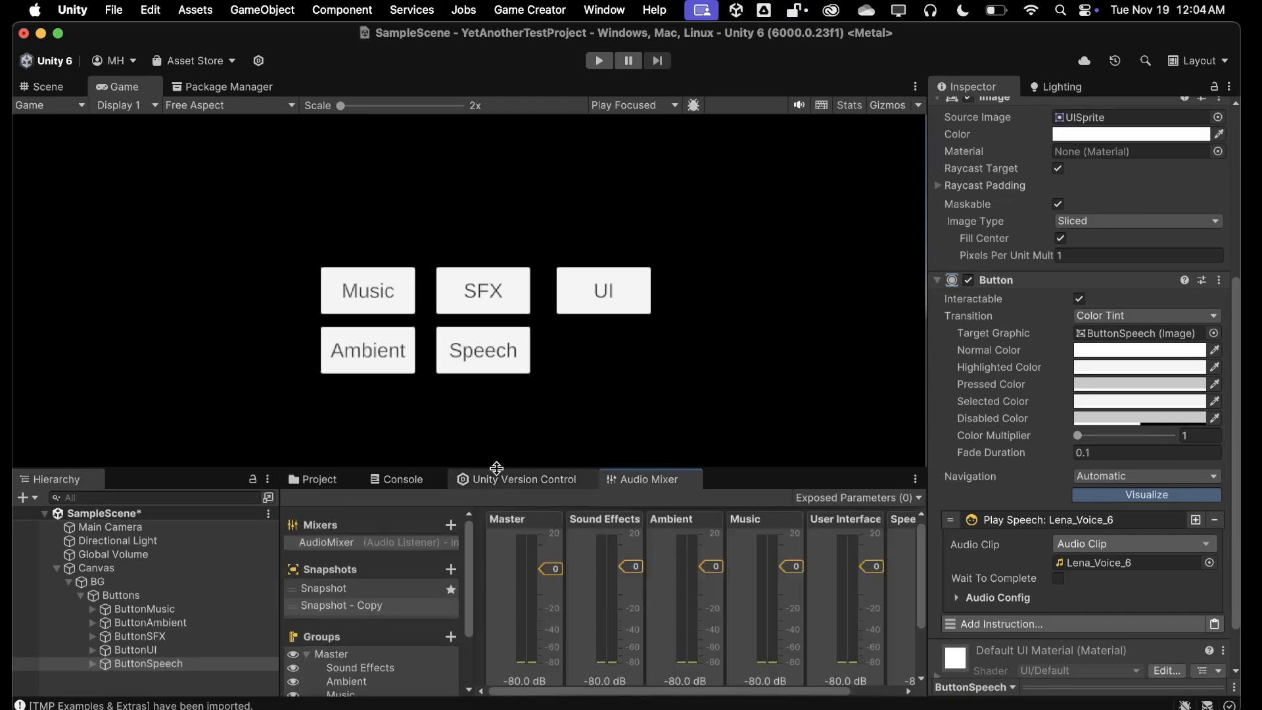
pyautogui.moveTo(496, 462); pyautogui.dragTo(496, 396)
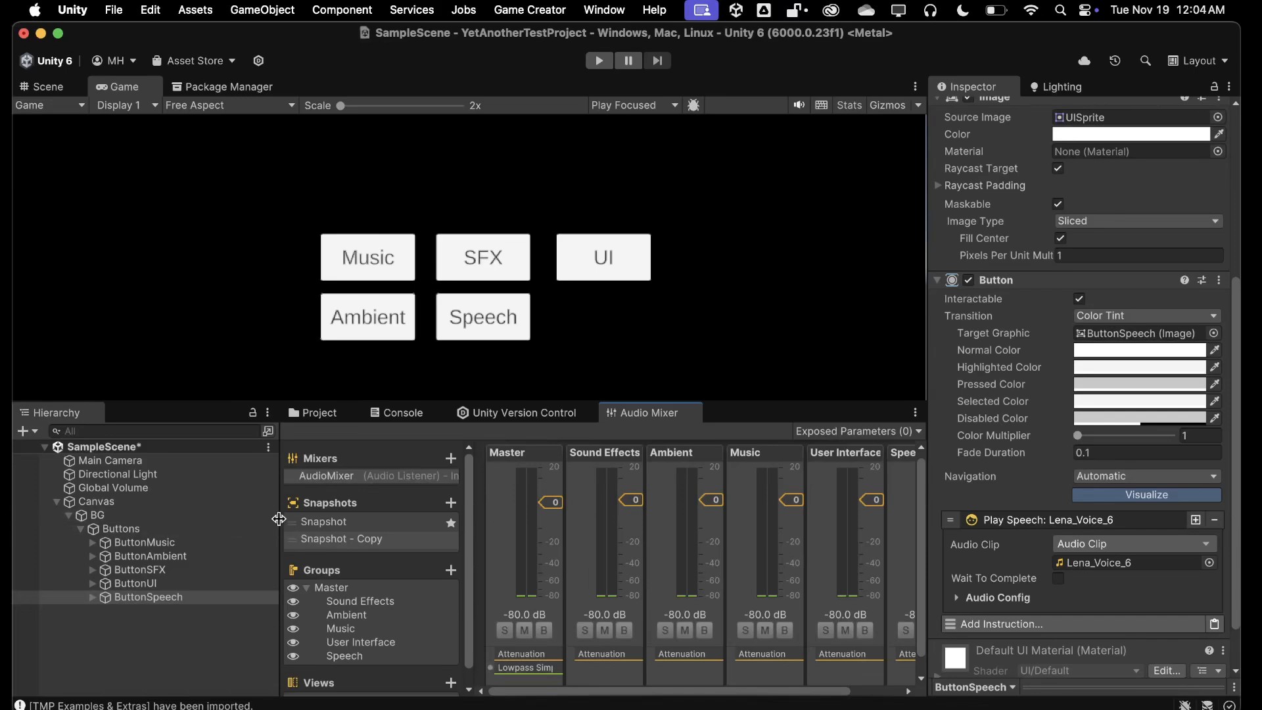
pyautogui.moveTo(280, 526); pyautogui.dragTo(127, 527)
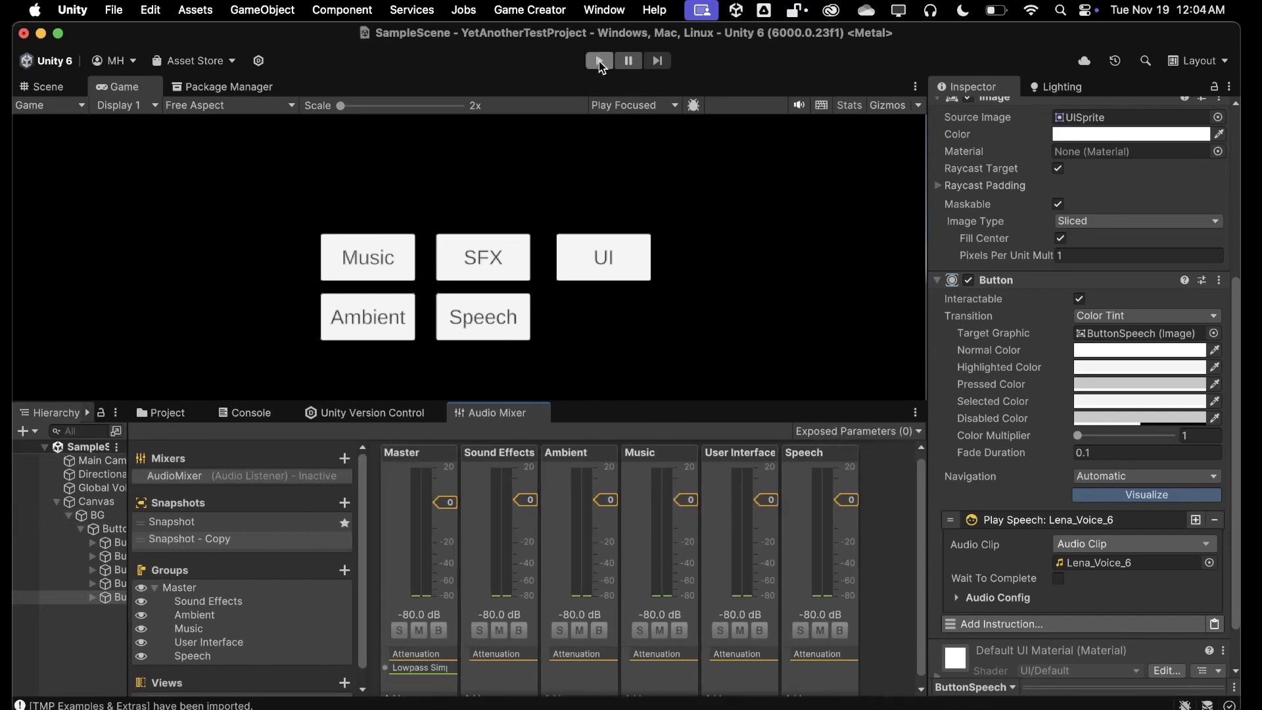
pyautogui.click(598, 61)
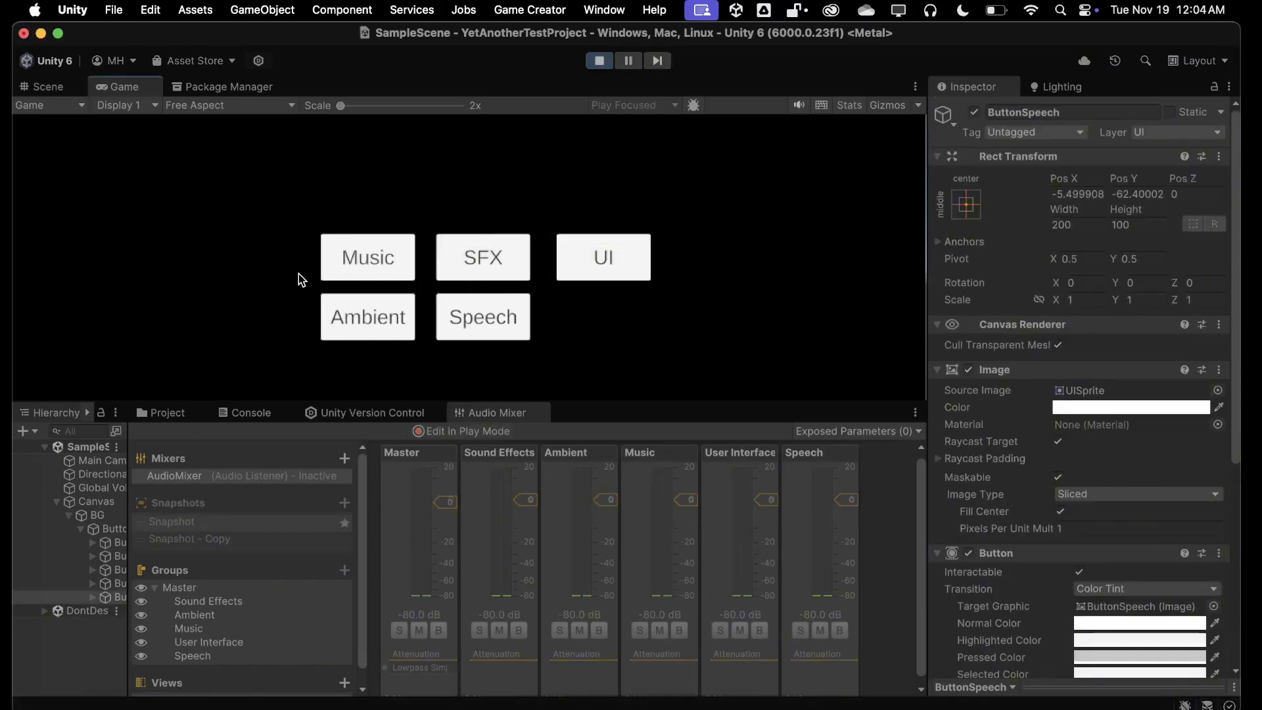
pyautogui.click(598, 61)
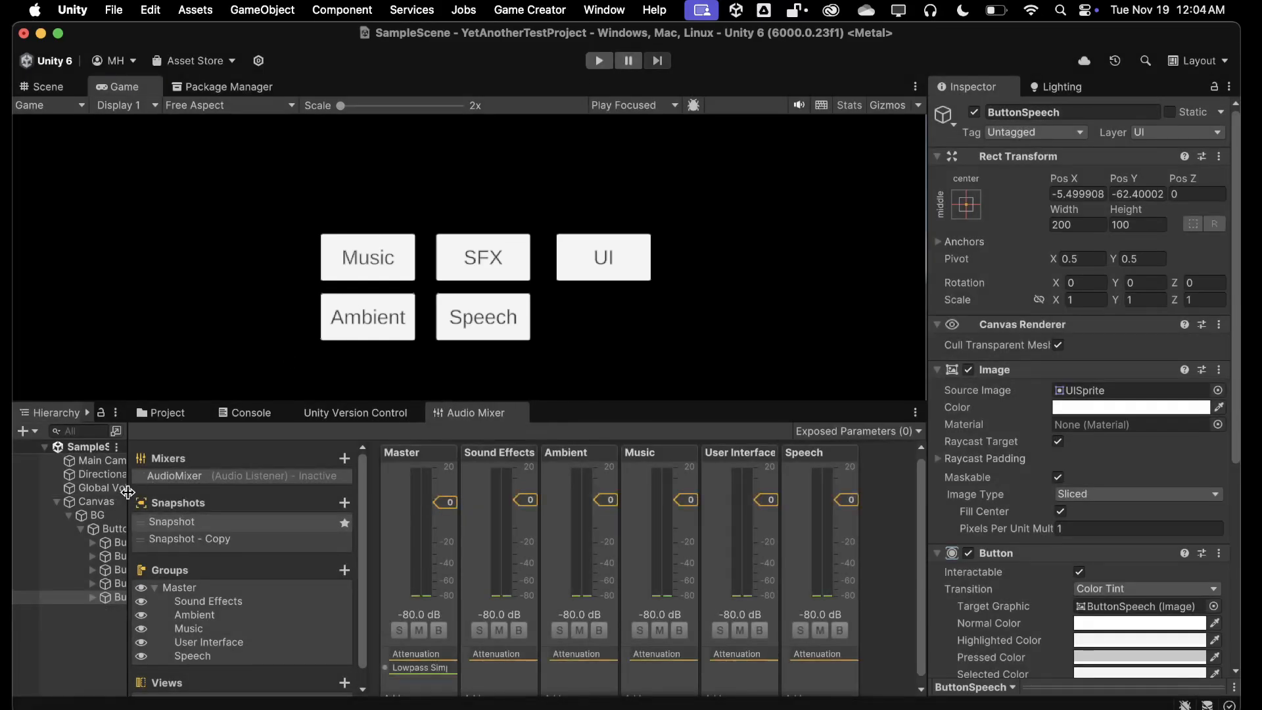
# Widen the scene hierarchy and add a UI Event System object to SampleScene, keeping its default name
pyautogui.moveTo(127, 492); pyautogui.dragTo(247, 493)
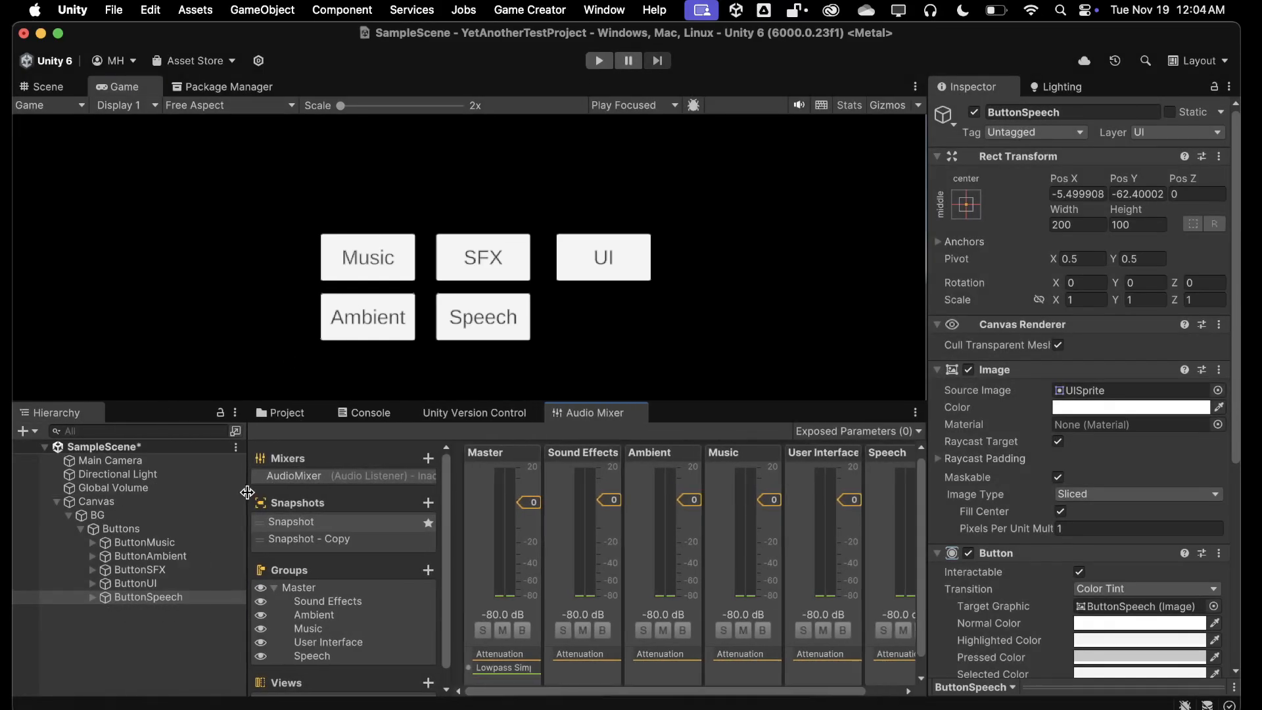
pyautogui.click(78, 502)
pyautogui.click(25, 430)
pyautogui.moveTo(31, 438)
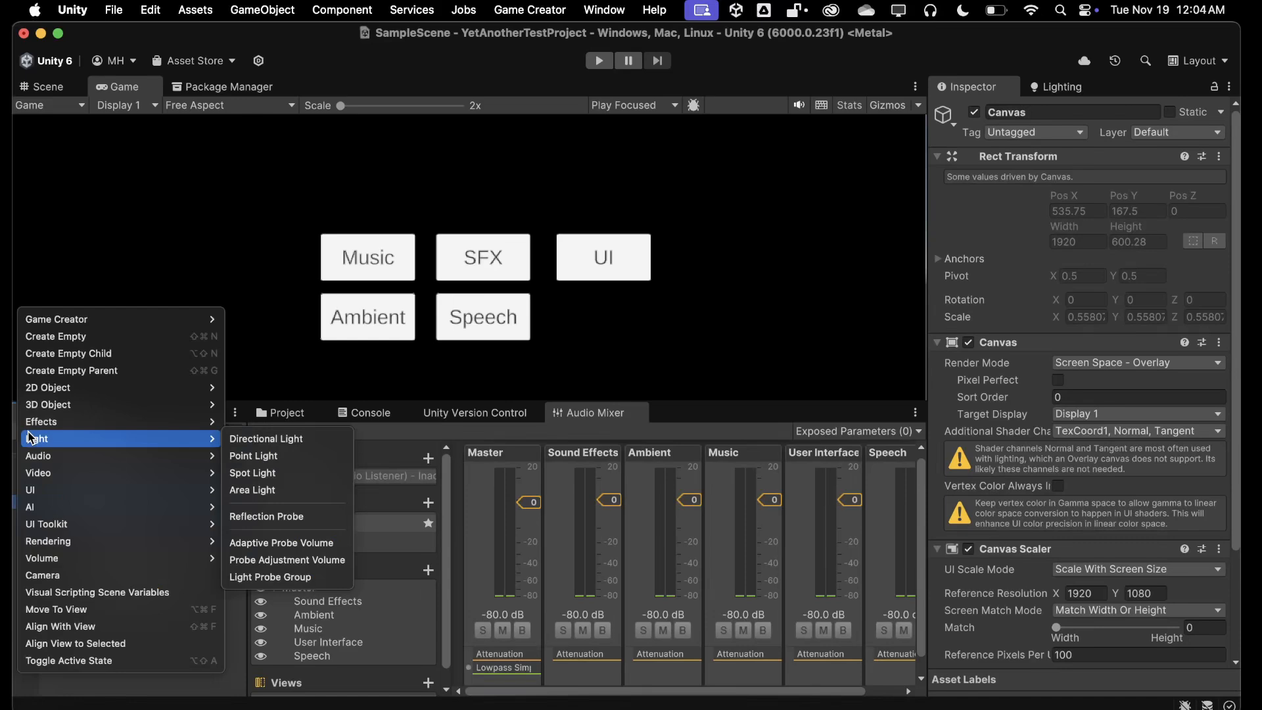
pyautogui.moveTo(31, 546)
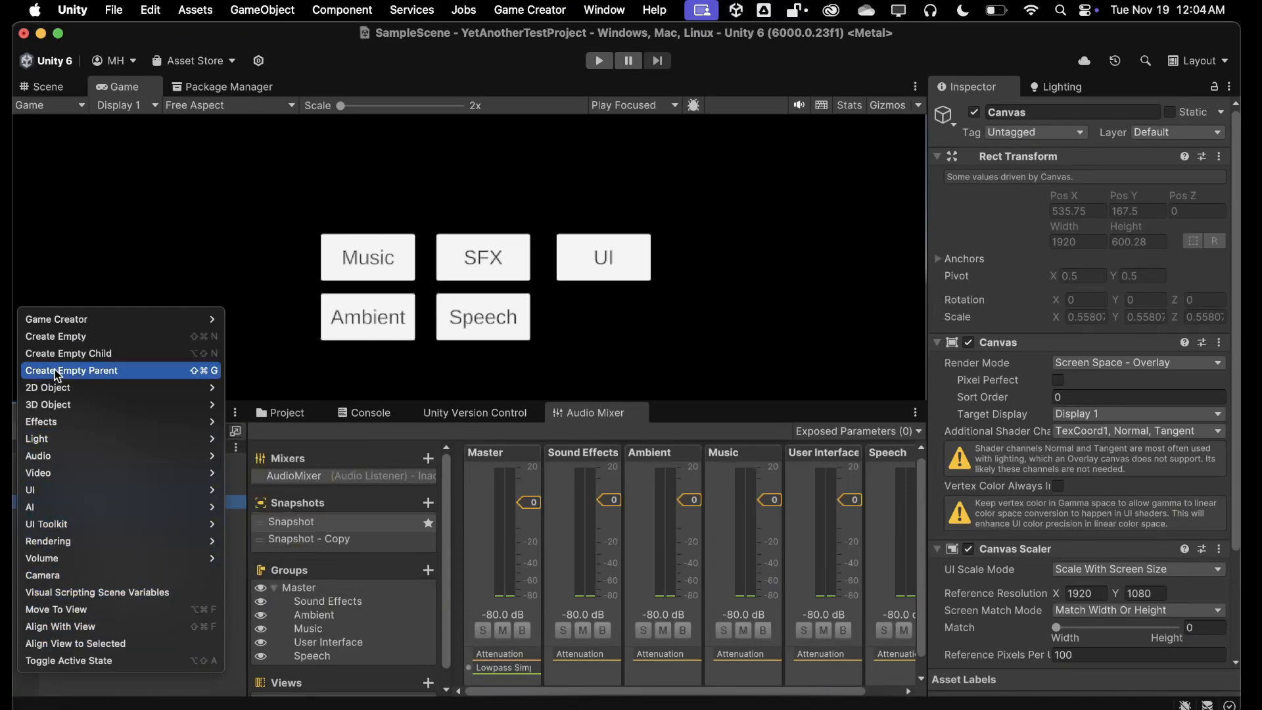
pyautogui.moveTo(52, 491)
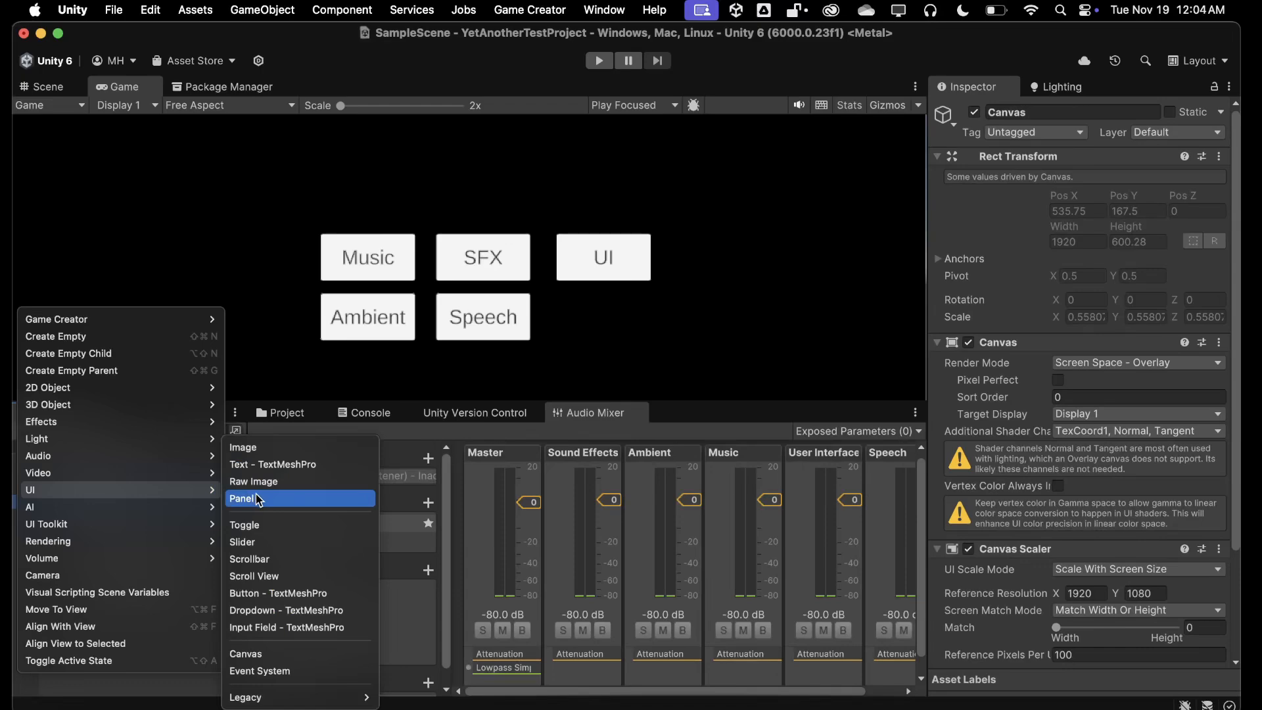
pyautogui.click(260, 671)
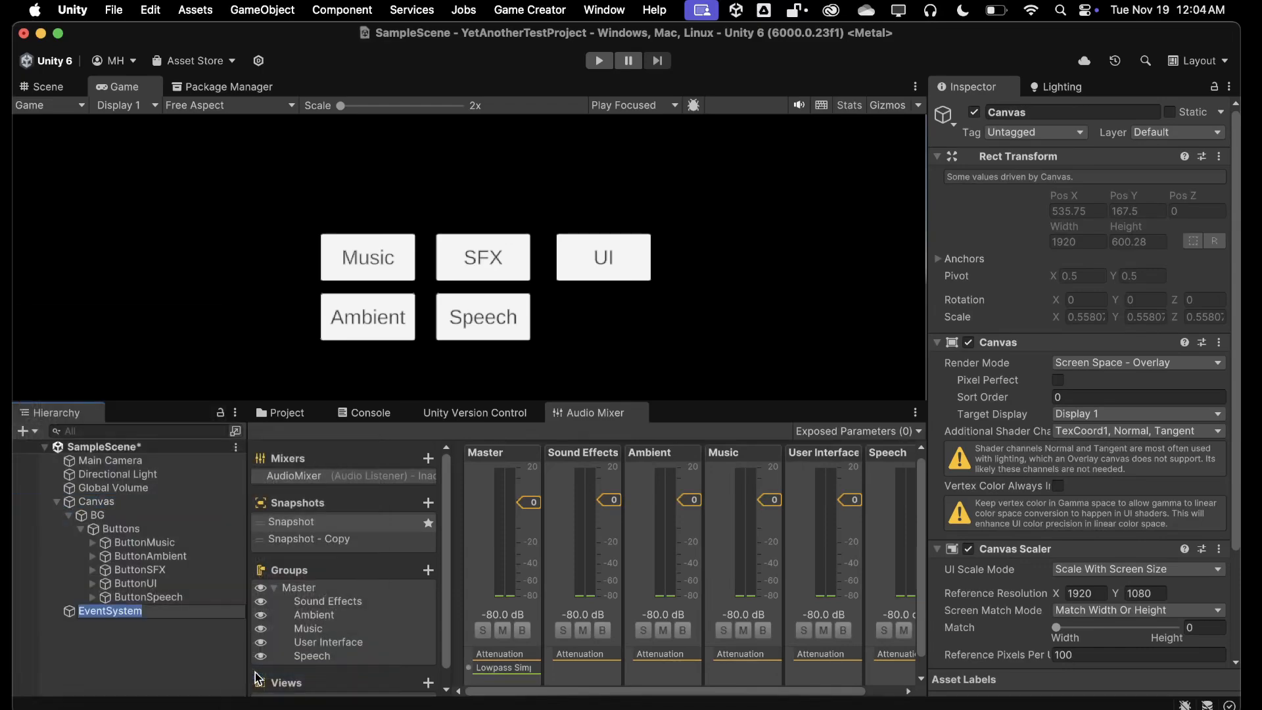
pyautogui.click(84, 641)
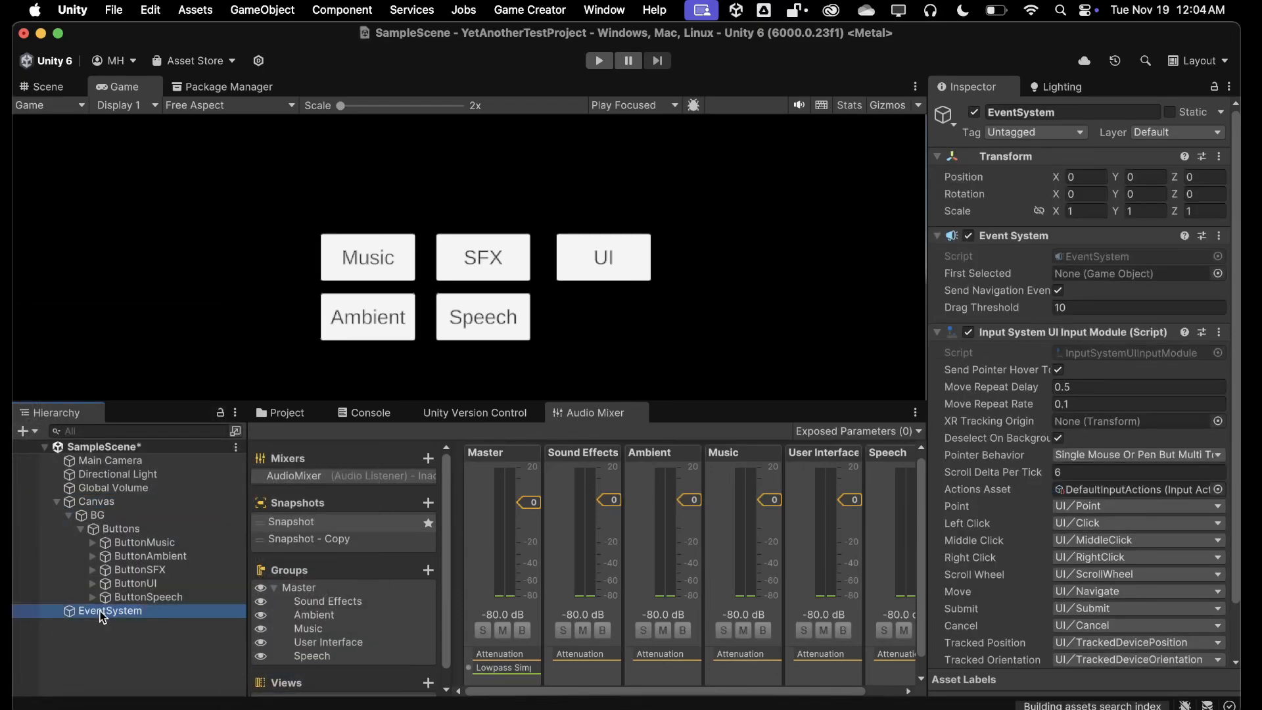
# Examine the components of the Canvas and the EventSystem, including the Input System UI Input Module settings
pyautogui.click(97, 501)
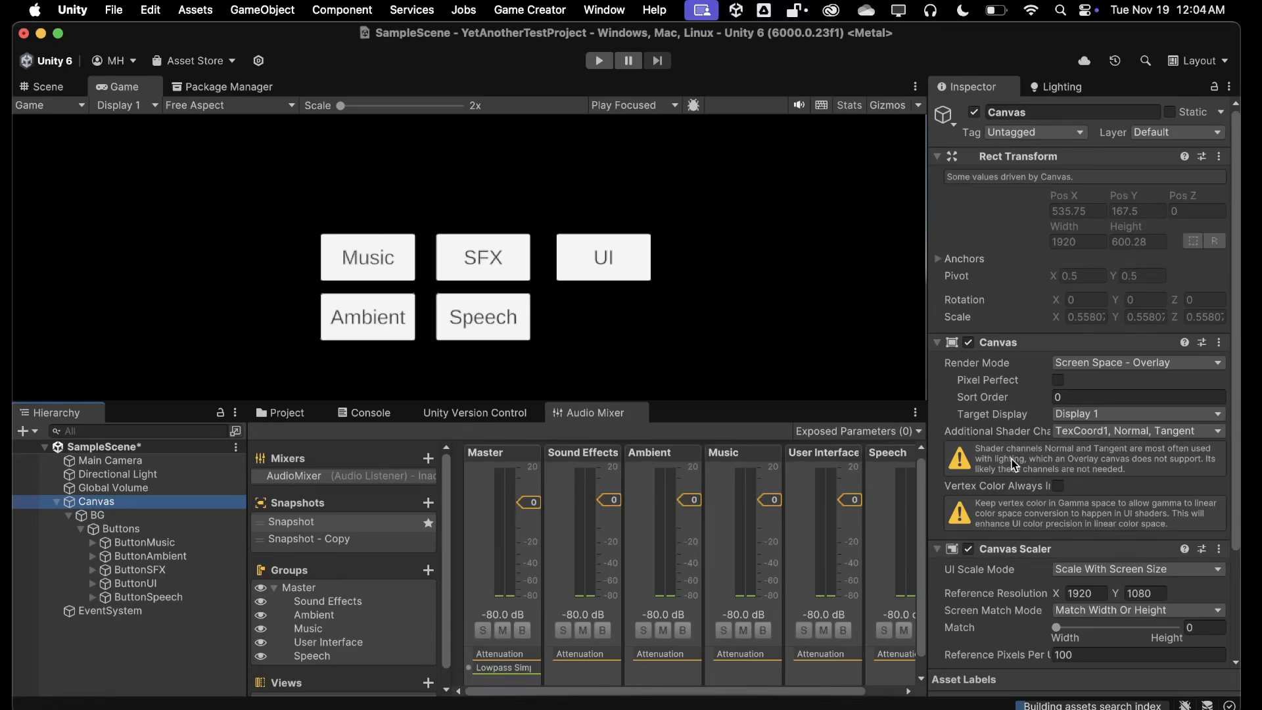
pyautogui.click(187, 611)
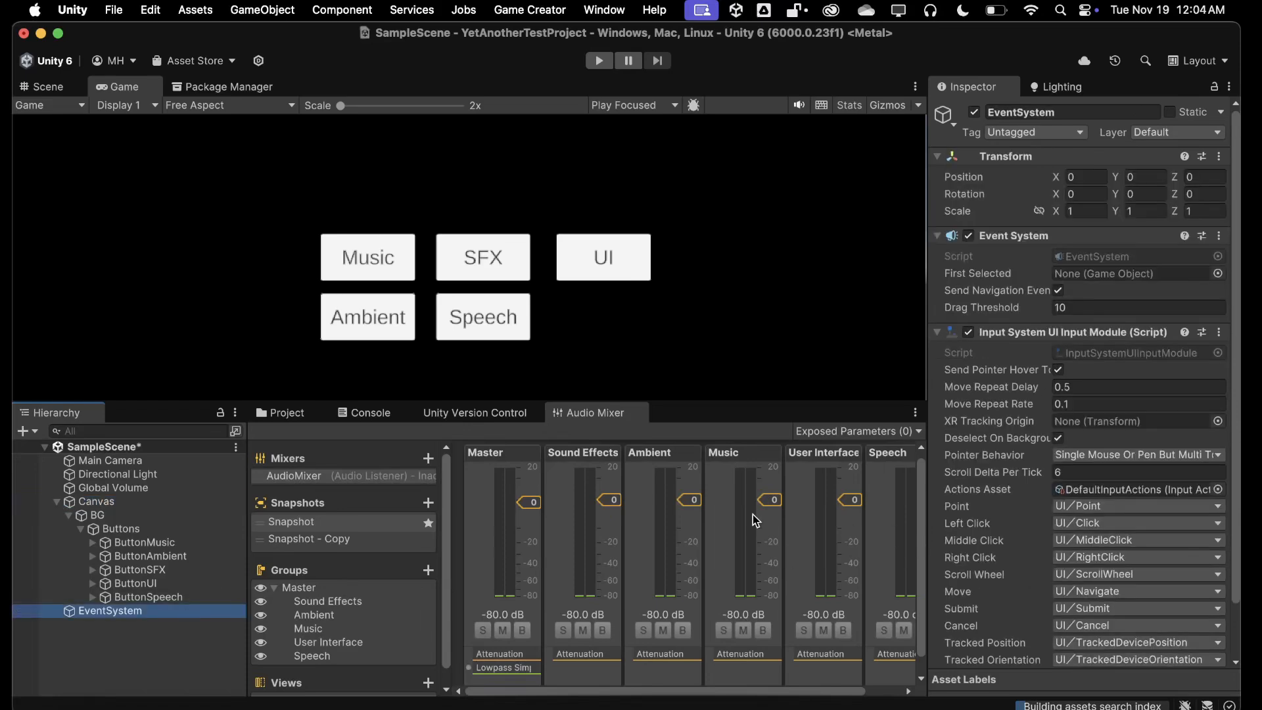
pyautogui.scroll(-3, 1031, 364)
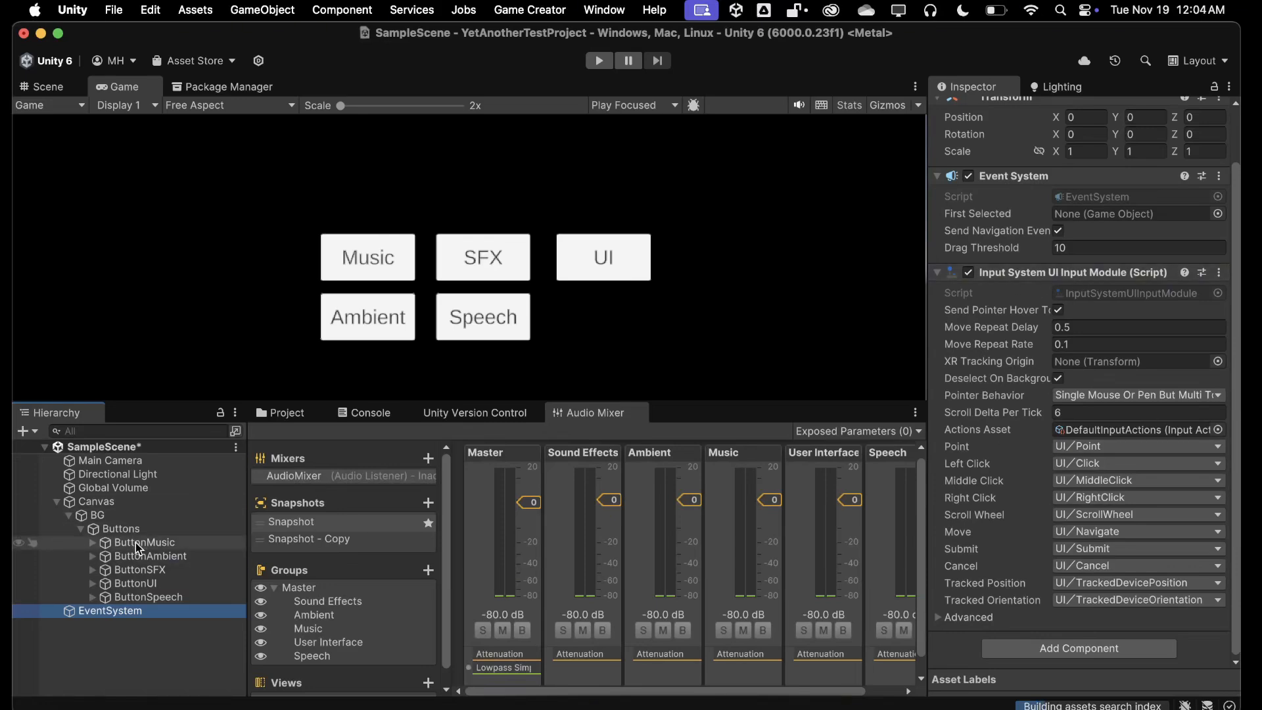
# Run the scene with the music playing, enable play-mode mixer editing, and lower the Music group's volume to about -21.3 dB
pyautogui.click(598, 61)
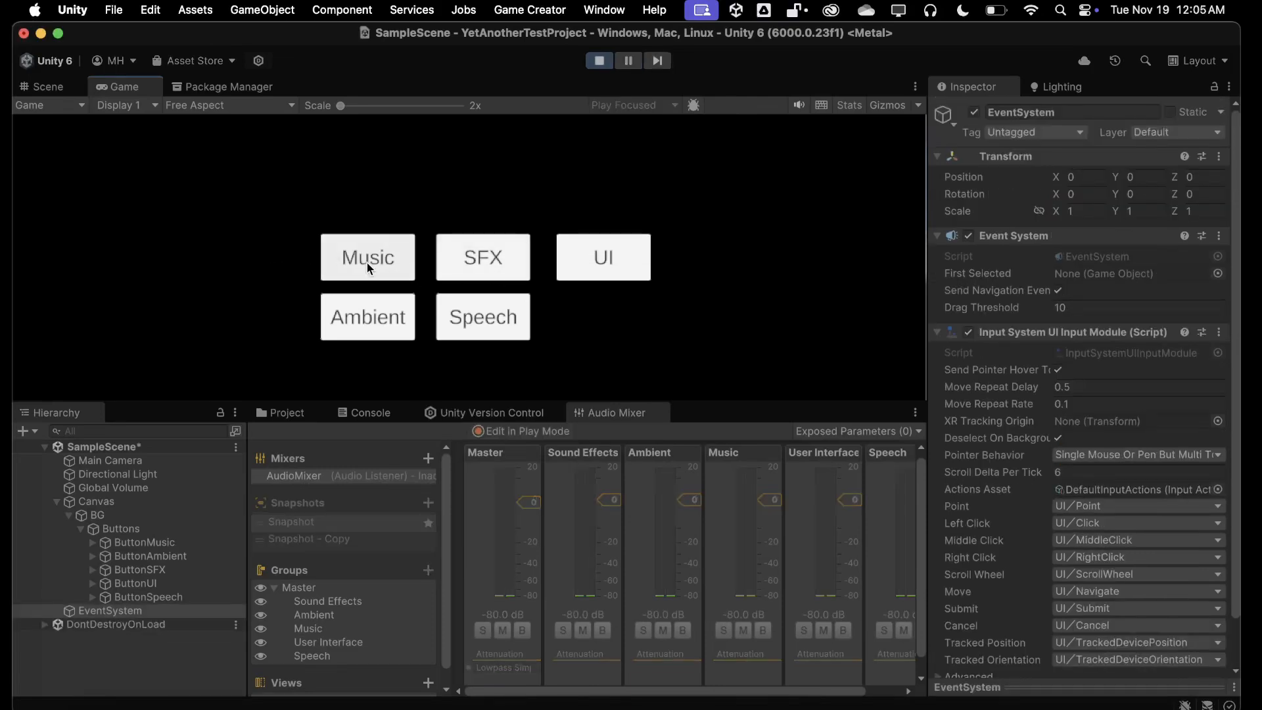
pyautogui.click(376, 261)
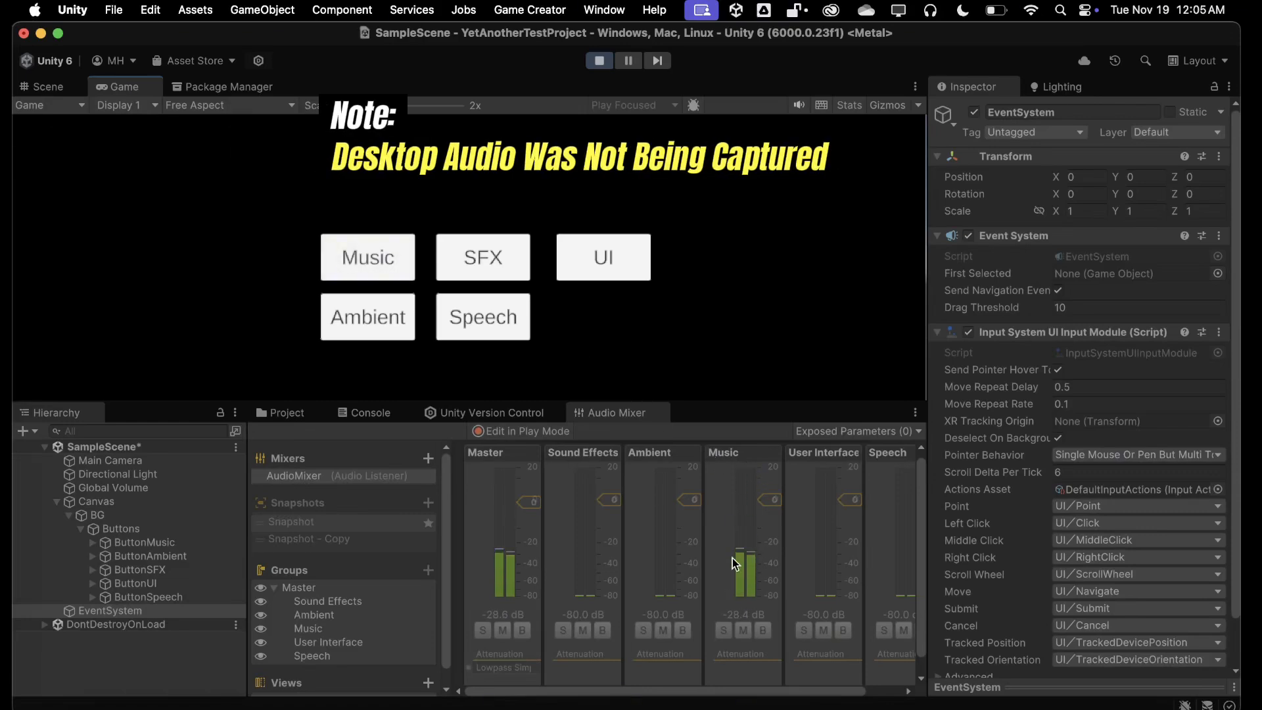
pyautogui.click(737, 507)
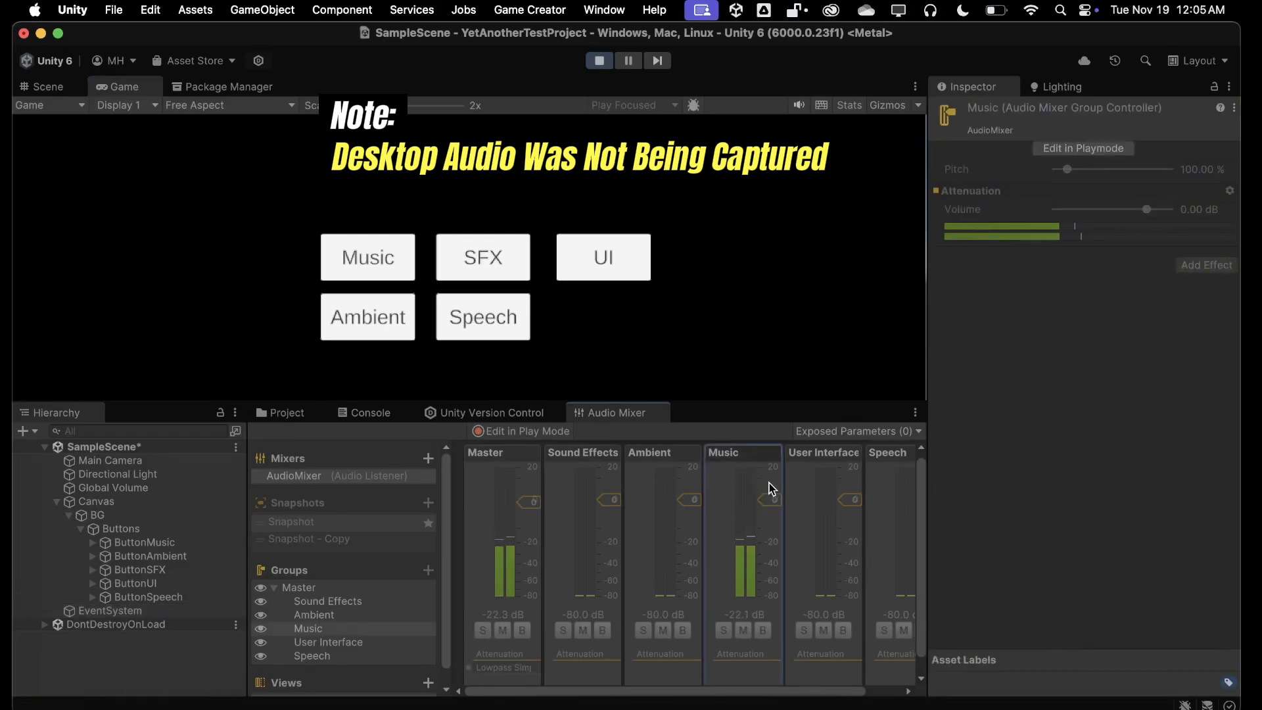
pyautogui.click(1059, 150)
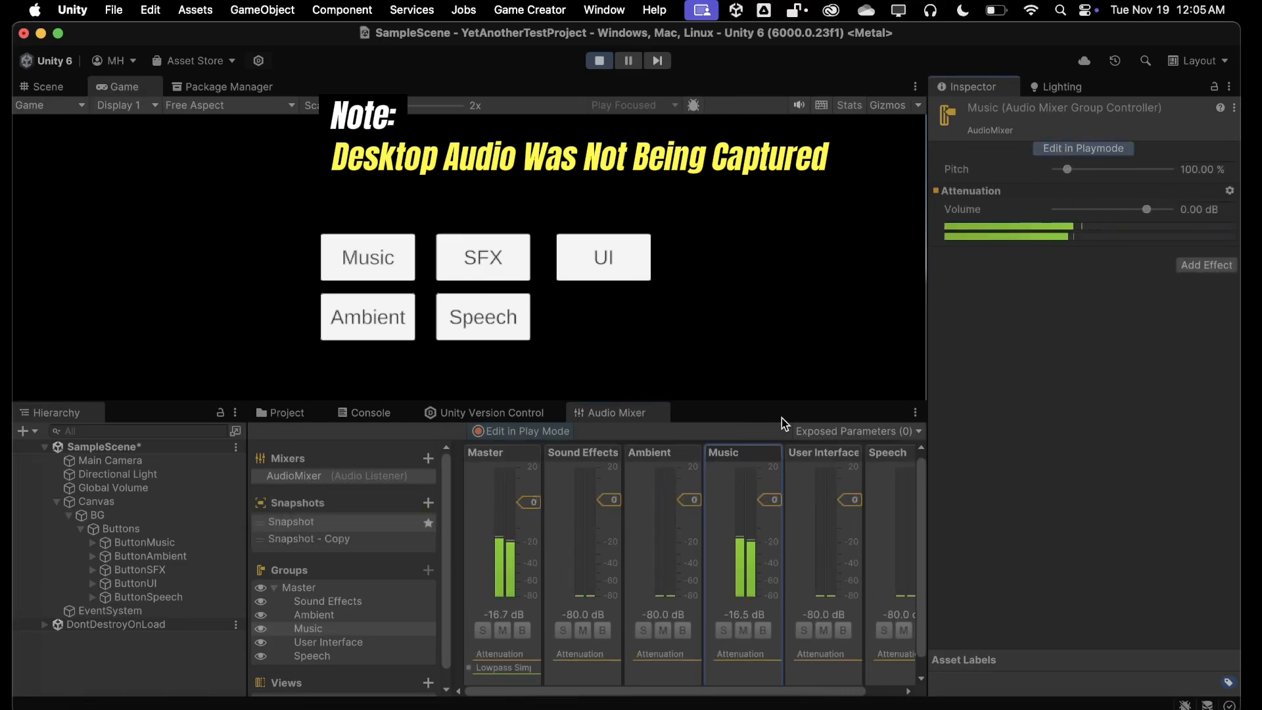
pyautogui.moveTo(768, 499); pyautogui.dragTo(762, 545)
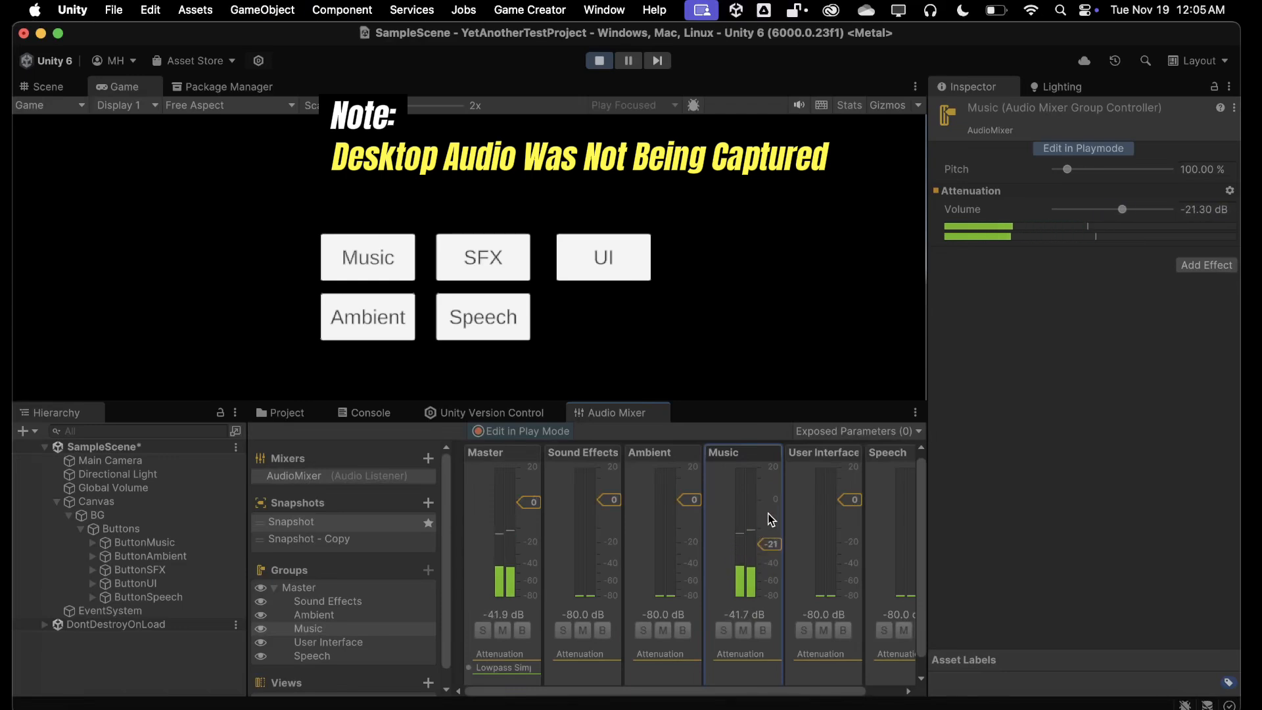
# Add a Distortion effect with level 0.80 to the Music group and lower the group's volume to -80 dB
pyautogui.click(1205, 264)
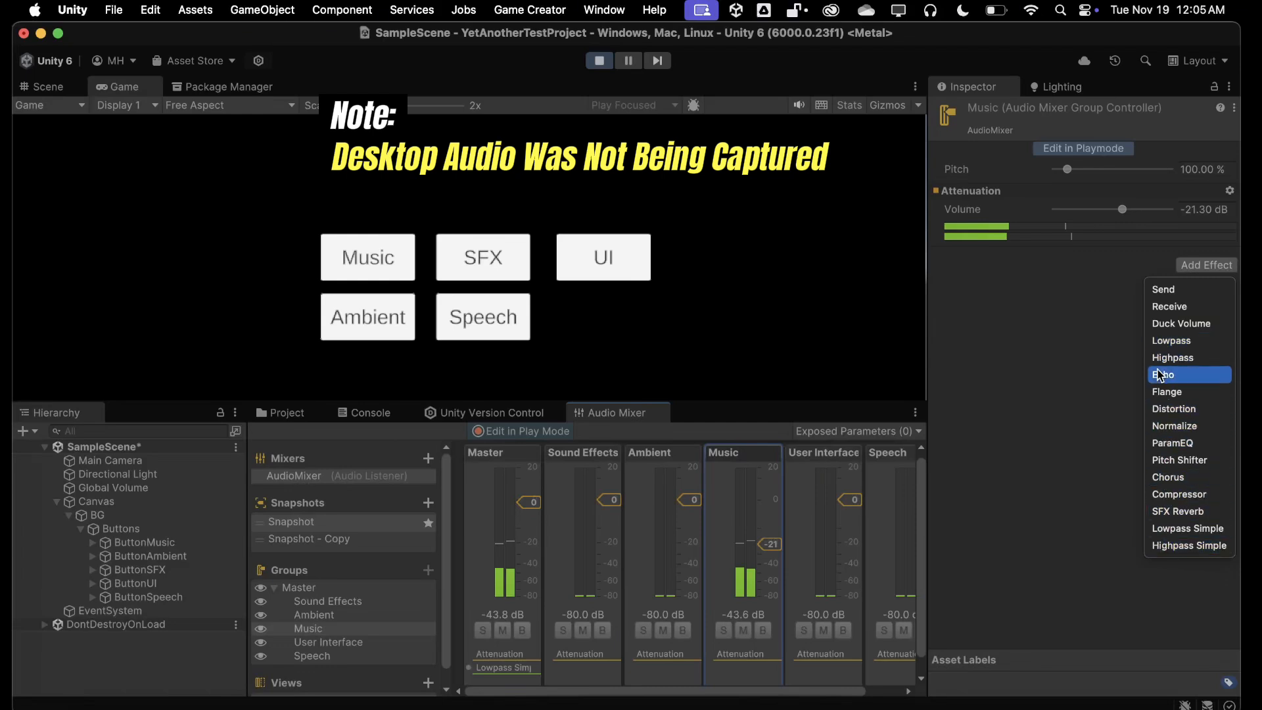
pyautogui.click(1163, 410)
pyautogui.click(1113, 274)
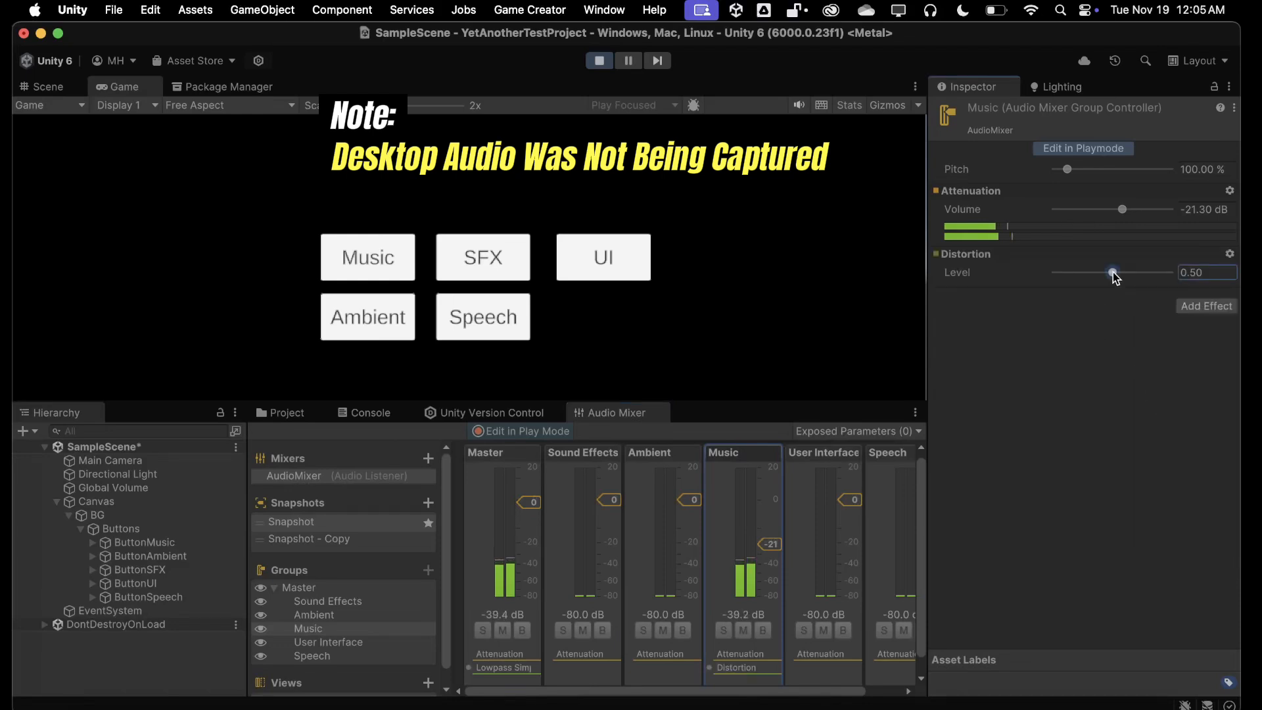
pyautogui.moveTo(769, 544); pyautogui.dragTo(764, 618)
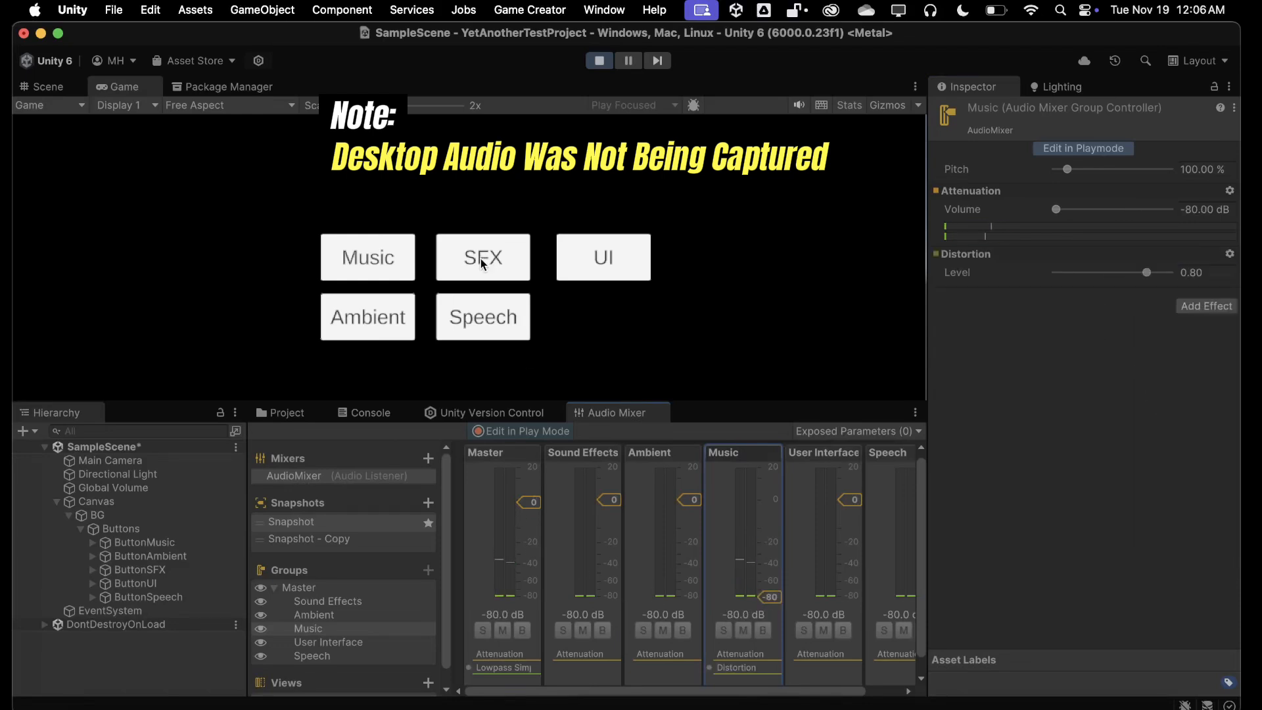
# Play the ambient audio and give the Ambient group a Highpass effect (cutoff 65 Hz, resonance 3.44) and a volume of -80 dB
pyautogui.click(366, 317)
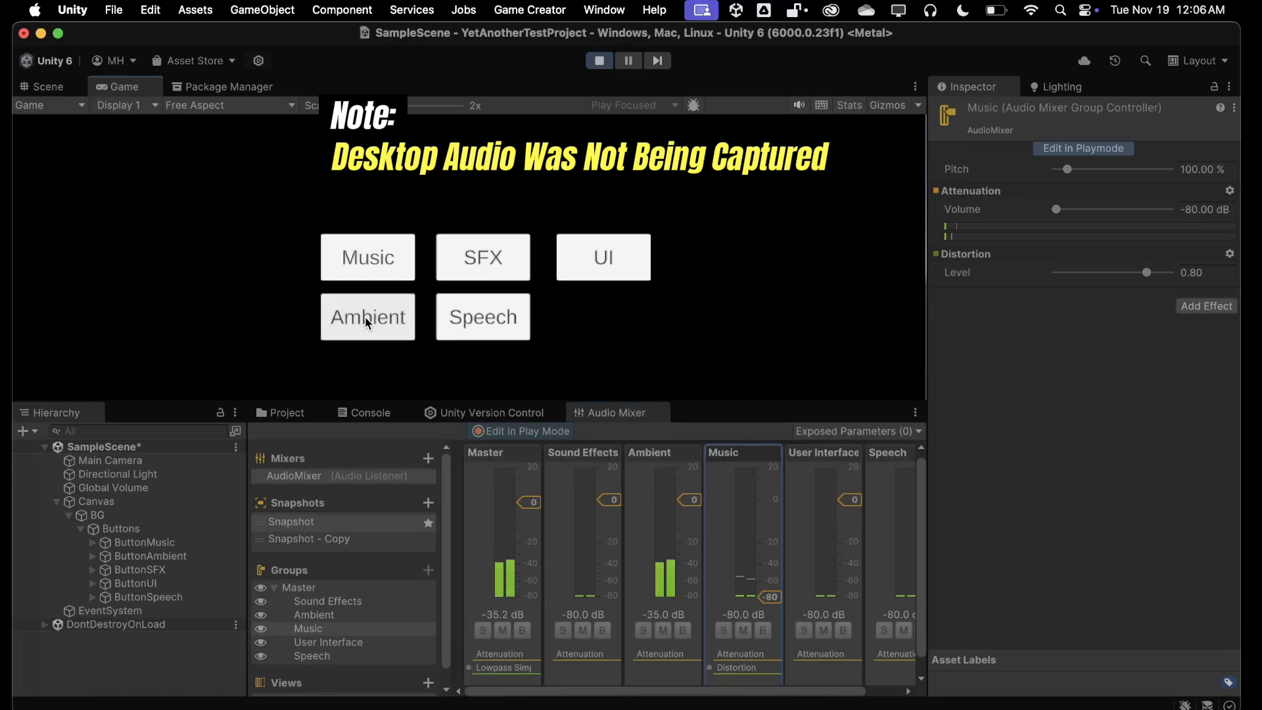
pyautogui.moveTo(684, 499); pyautogui.dragTo(687, 533)
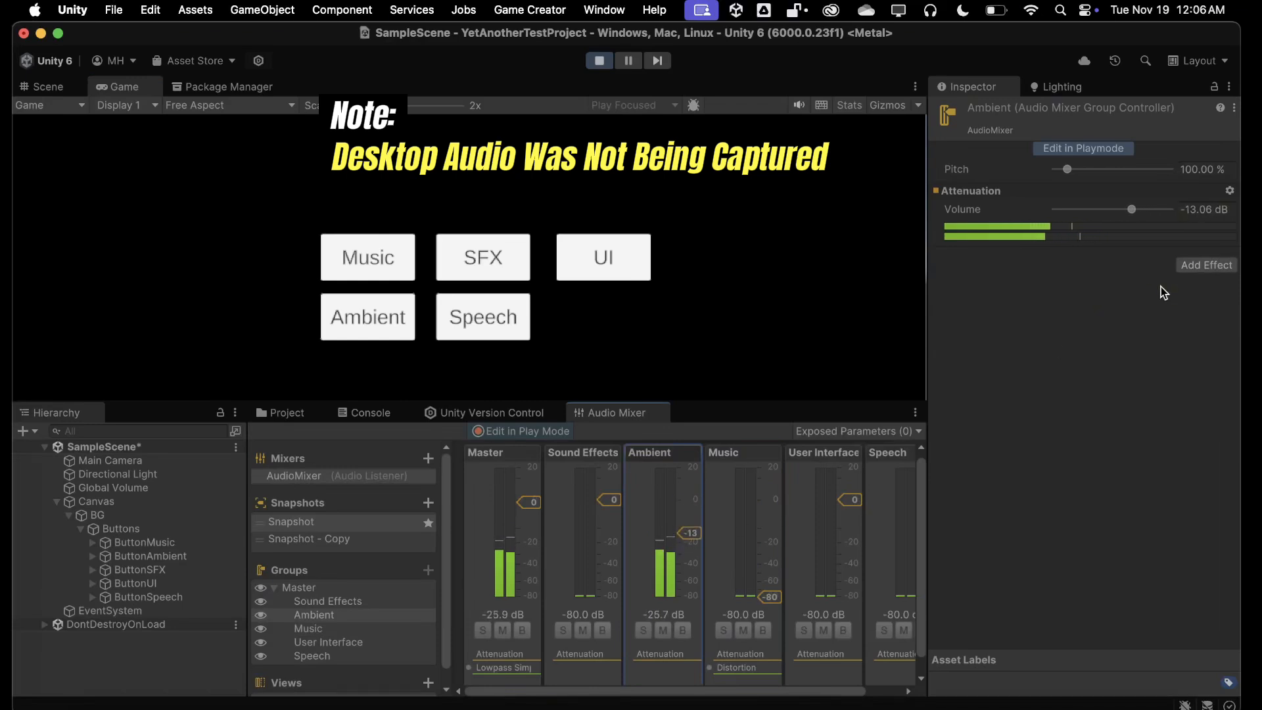
pyautogui.click(1191, 265)
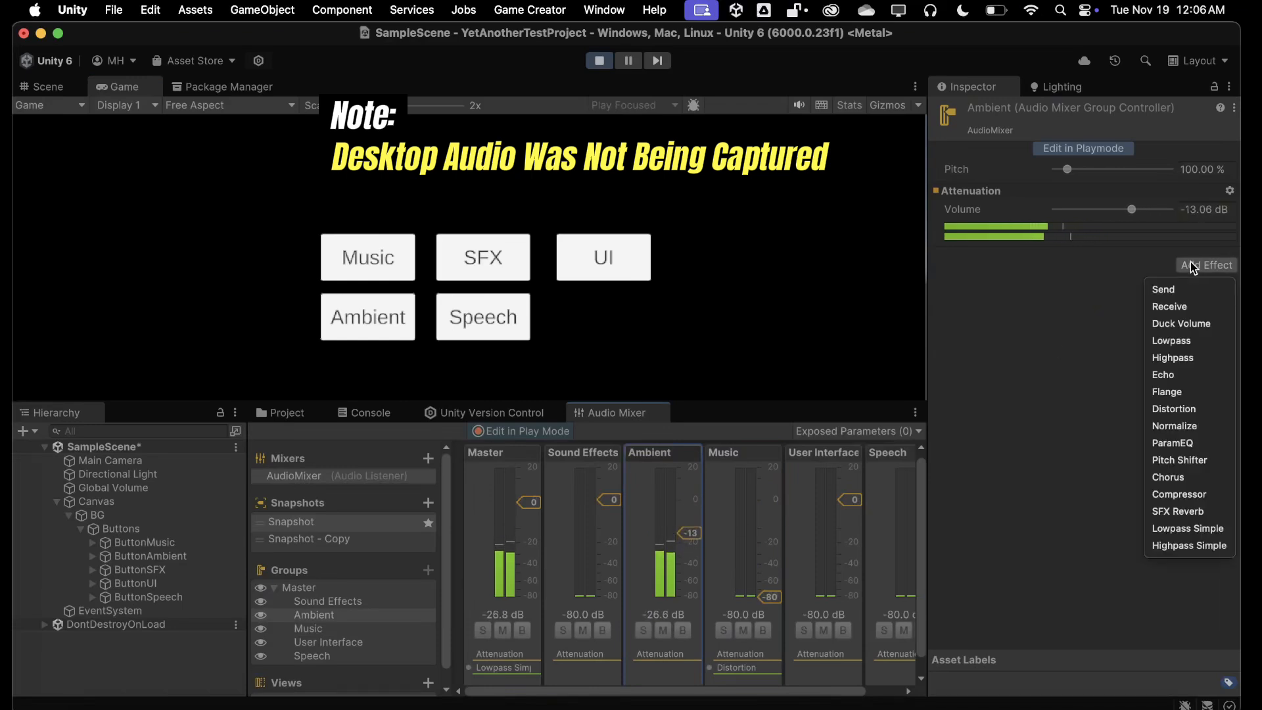
pyautogui.click(1161, 359)
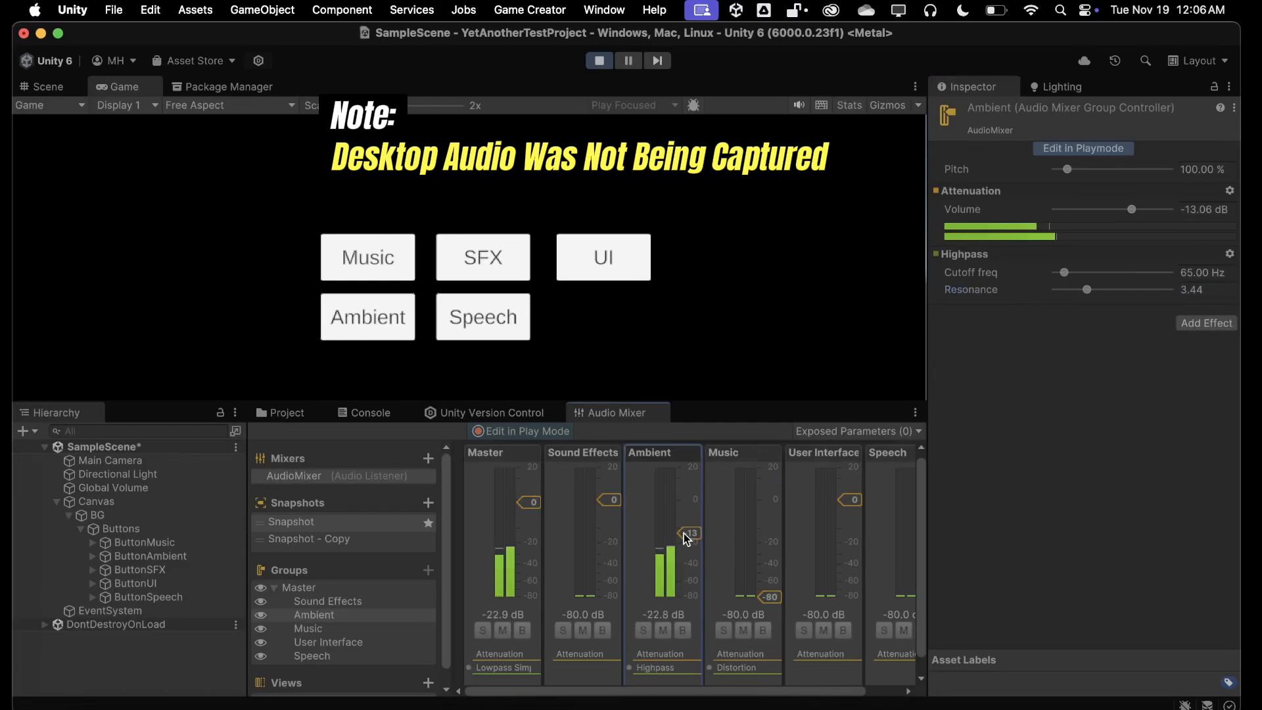
pyautogui.moveTo(685, 534); pyautogui.dragTo(684, 623)
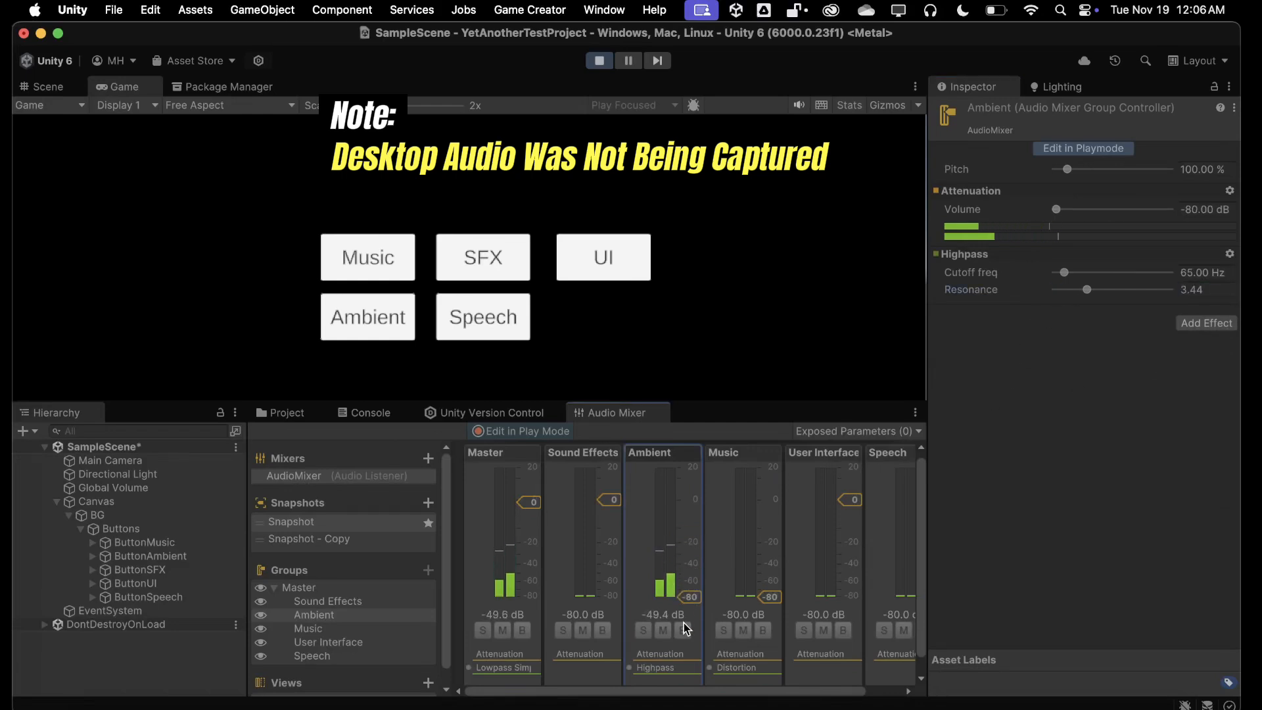
# Play the SFX sound, add an Echo effect to the Sound Effects group, and test the sound again
pyautogui.click(481, 266)
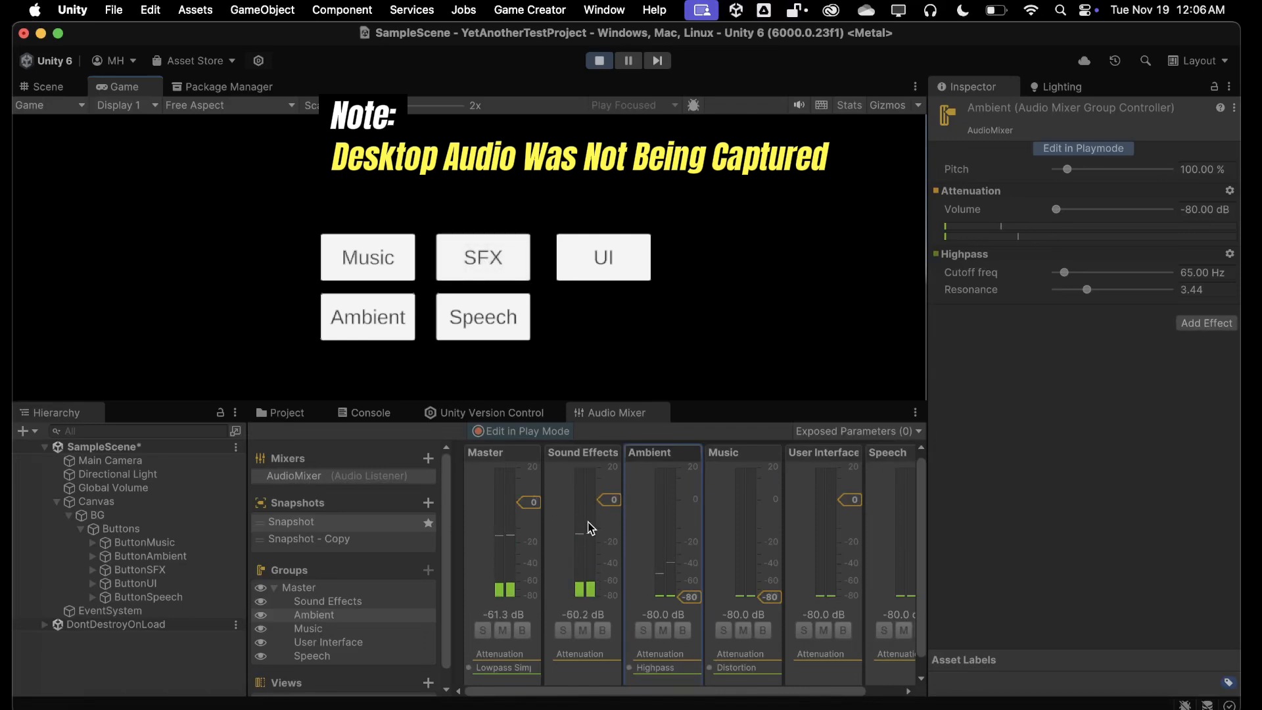
pyautogui.click(607, 513)
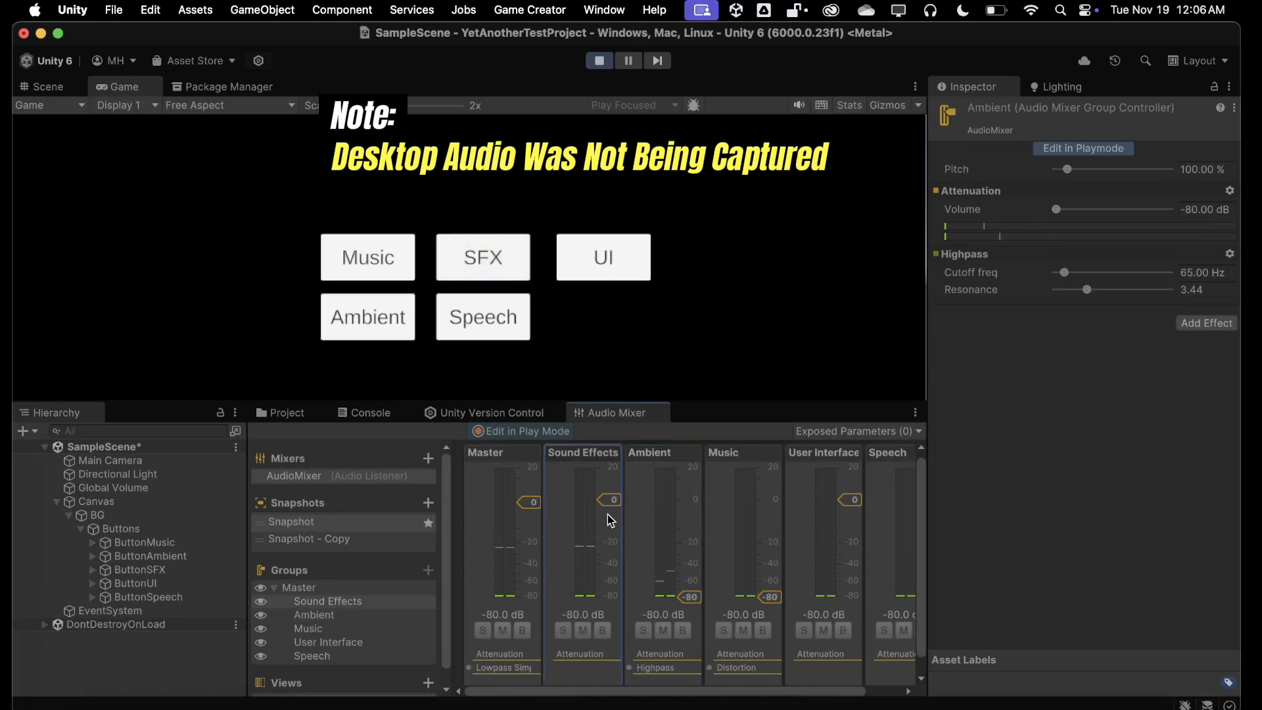
pyautogui.click(1176, 270)
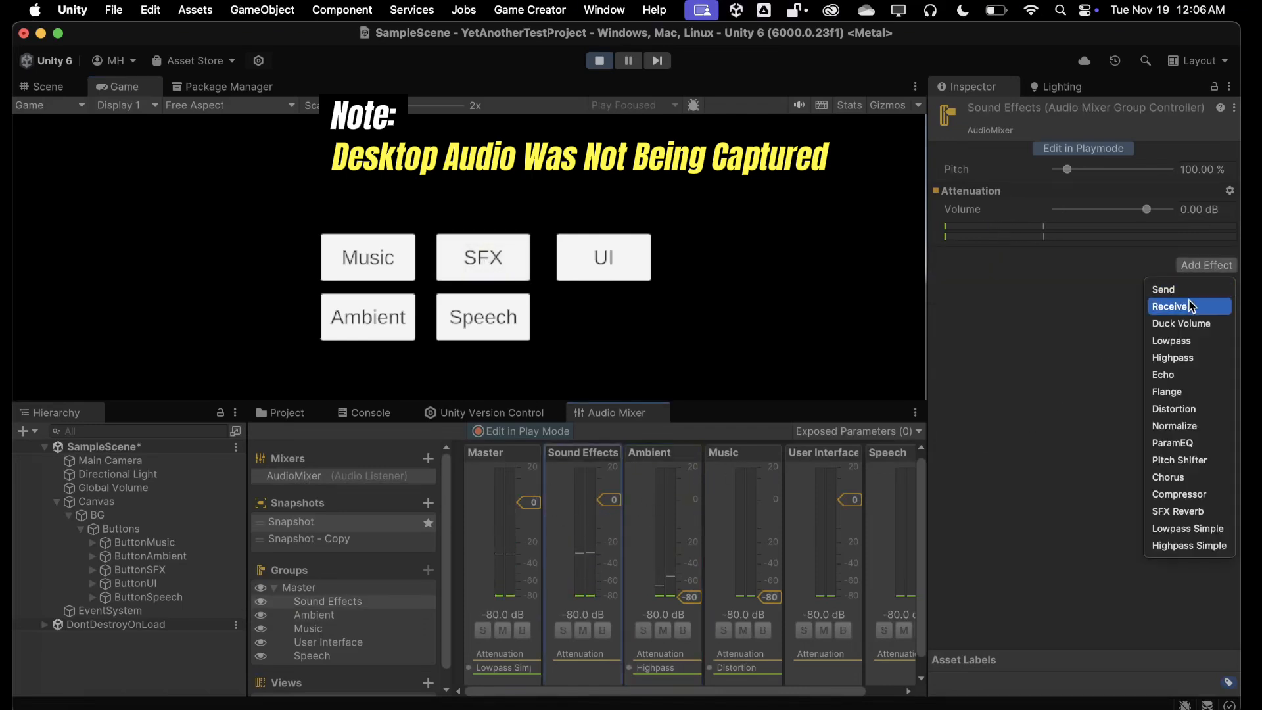
pyautogui.click(1166, 374)
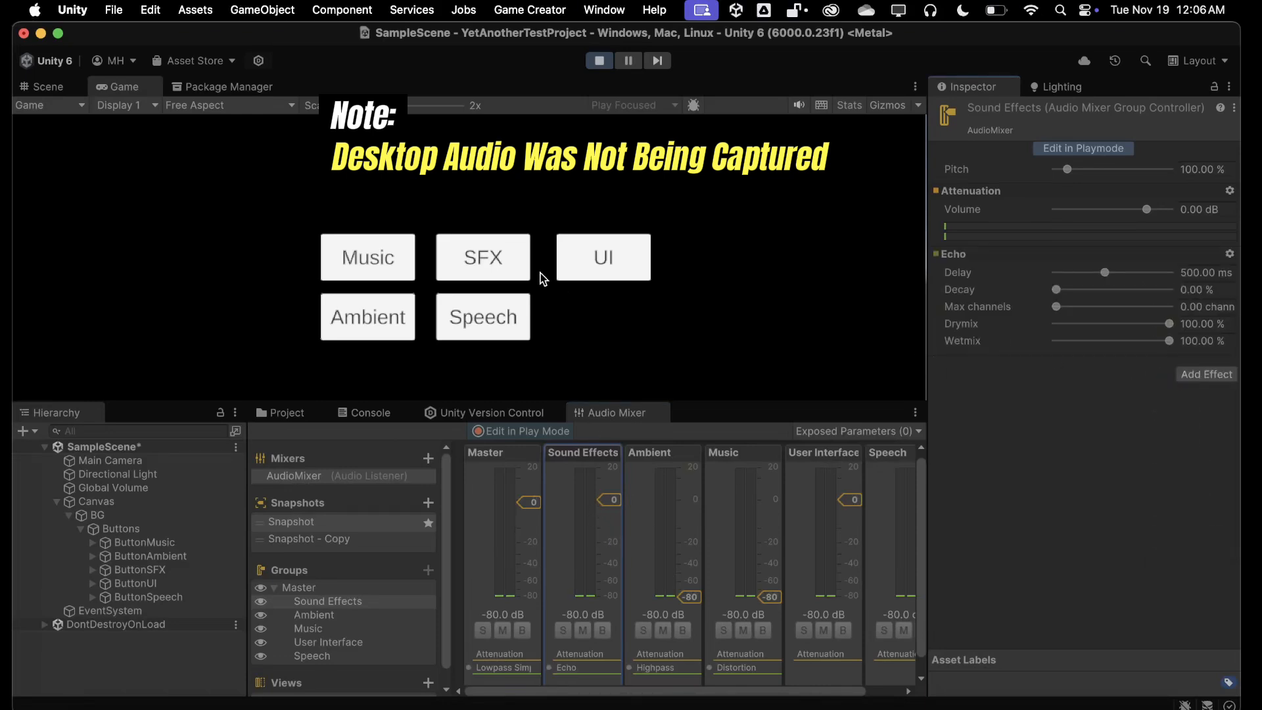
pyautogui.click(458, 250)
pyautogui.click(460, 258)
# Play the speech clip and check its level on the Speech group's channel in the mixer
pyautogui.click(466, 325)
pyautogui.click(880, 534)
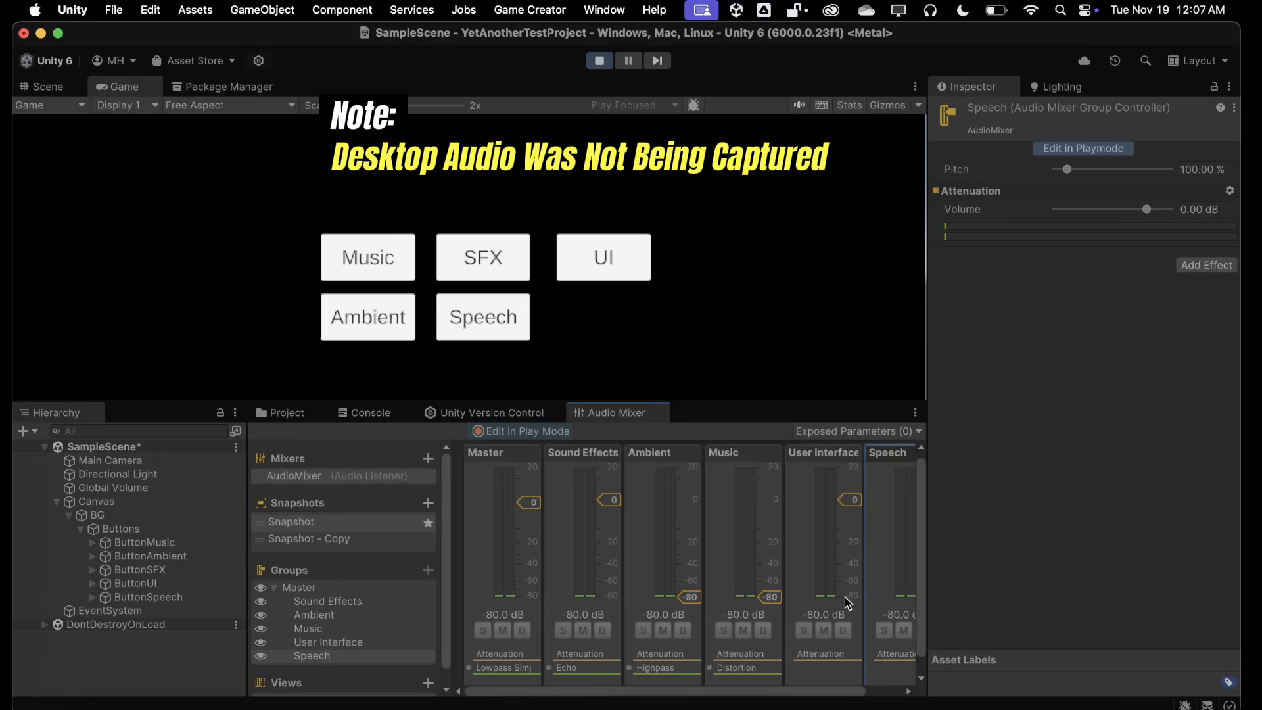
pyautogui.moveTo(825, 695); pyautogui.dragTo(881, 698)
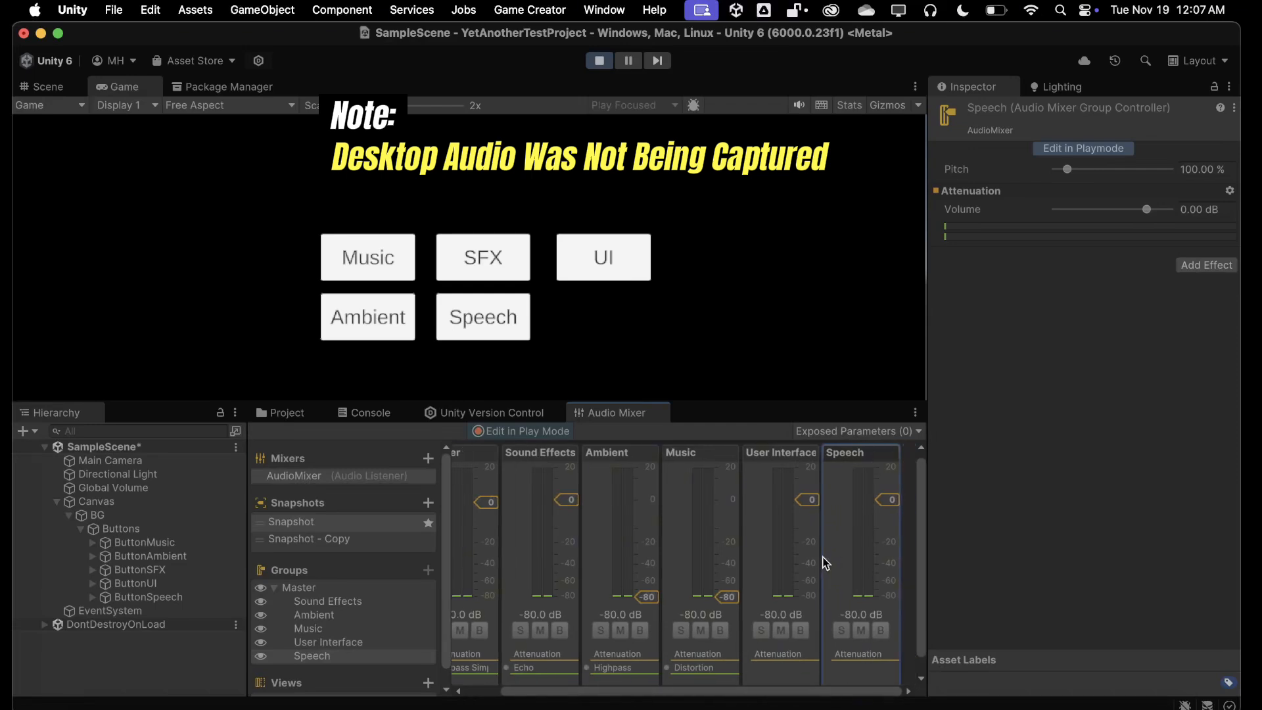
pyautogui.click(485, 319)
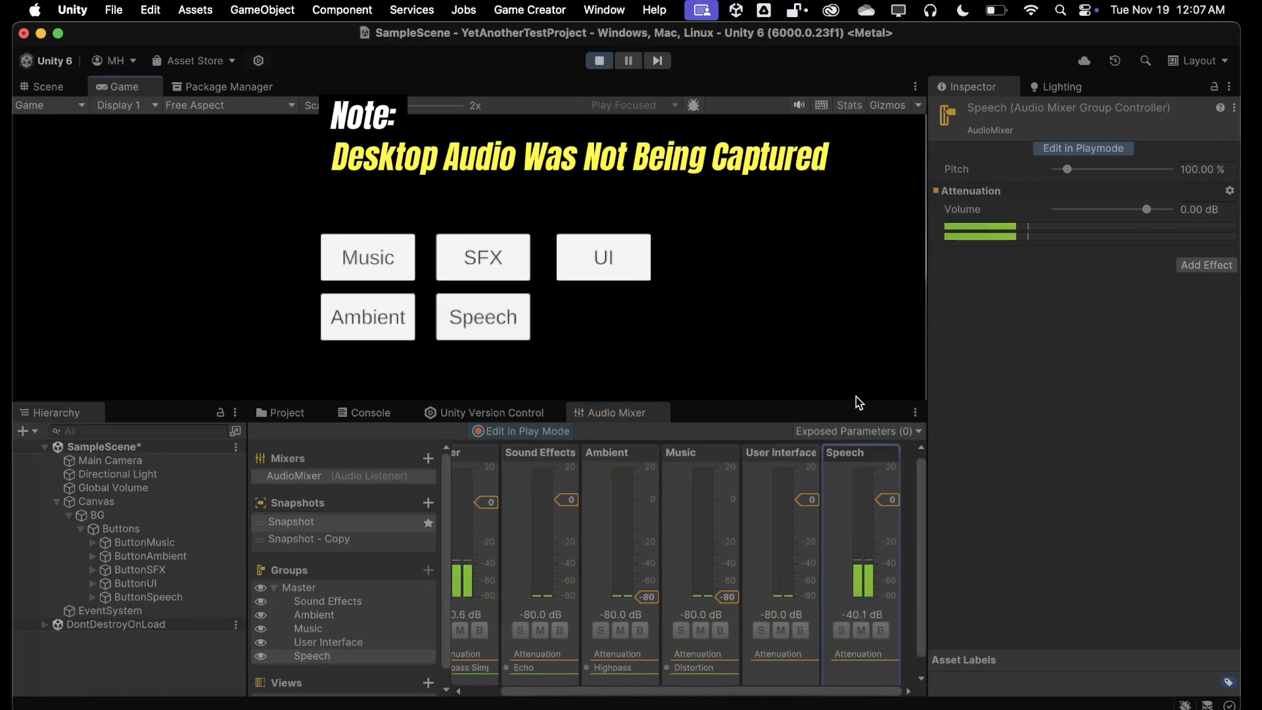
# Add a Highpass effect with a cutoff of about 1861 Hz to the Speech group and replay the speech clip
pyautogui.click(1207, 265)
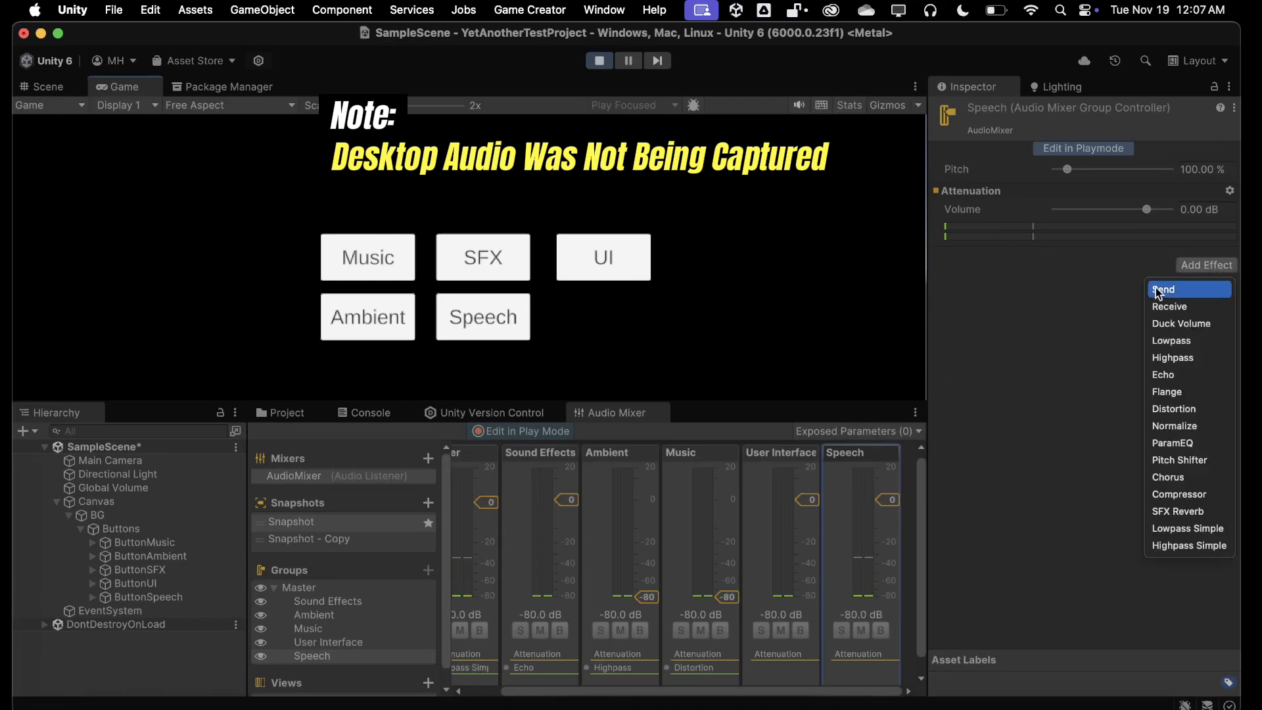
pyautogui.click(1163, 358)
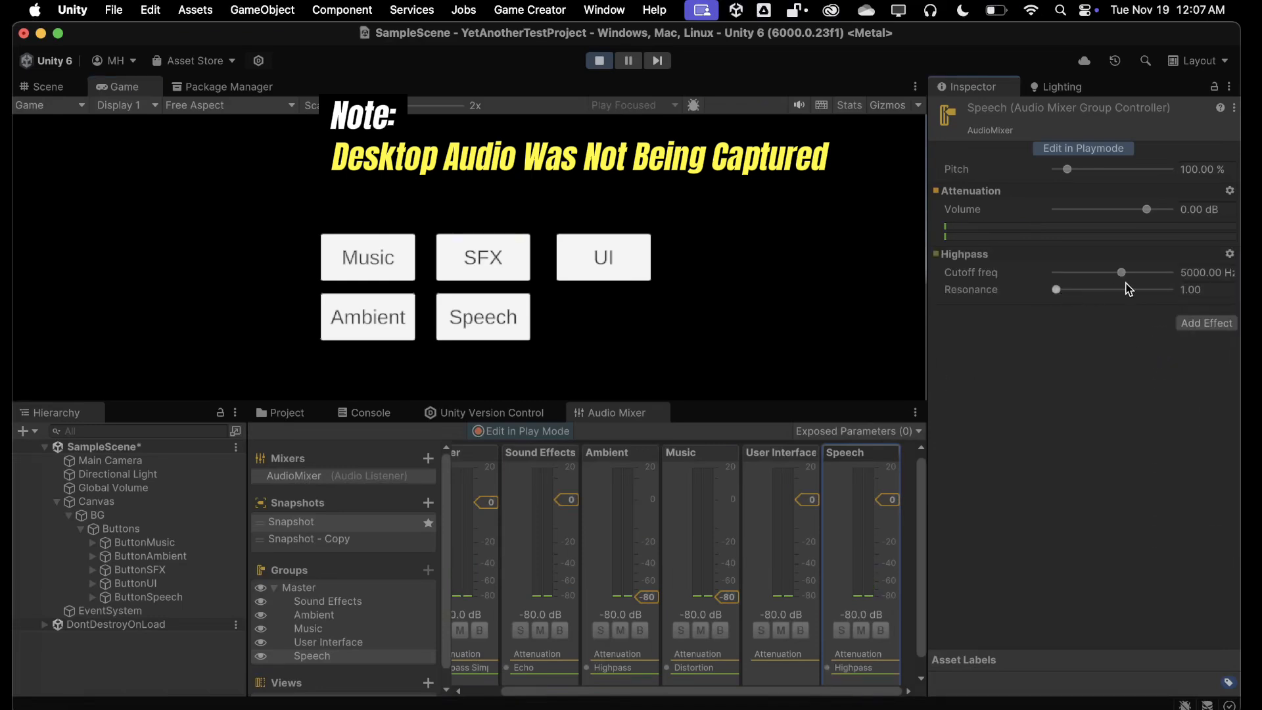
pyautogui.moveTo(1125, 269); pyautogui.dragTo(1104, 274)
pyautogui.moveTo(1102, 272); pyautogui.dragTo(1100, 272)
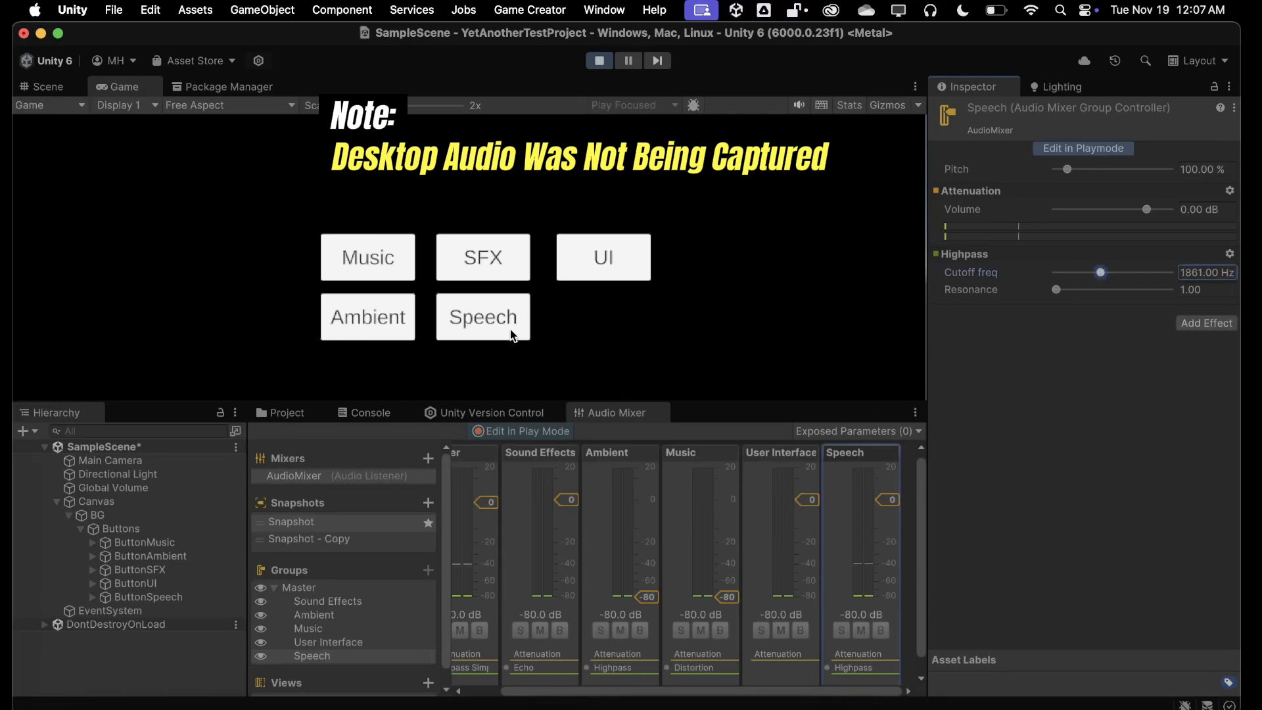
pyautogui.click(511, 331)
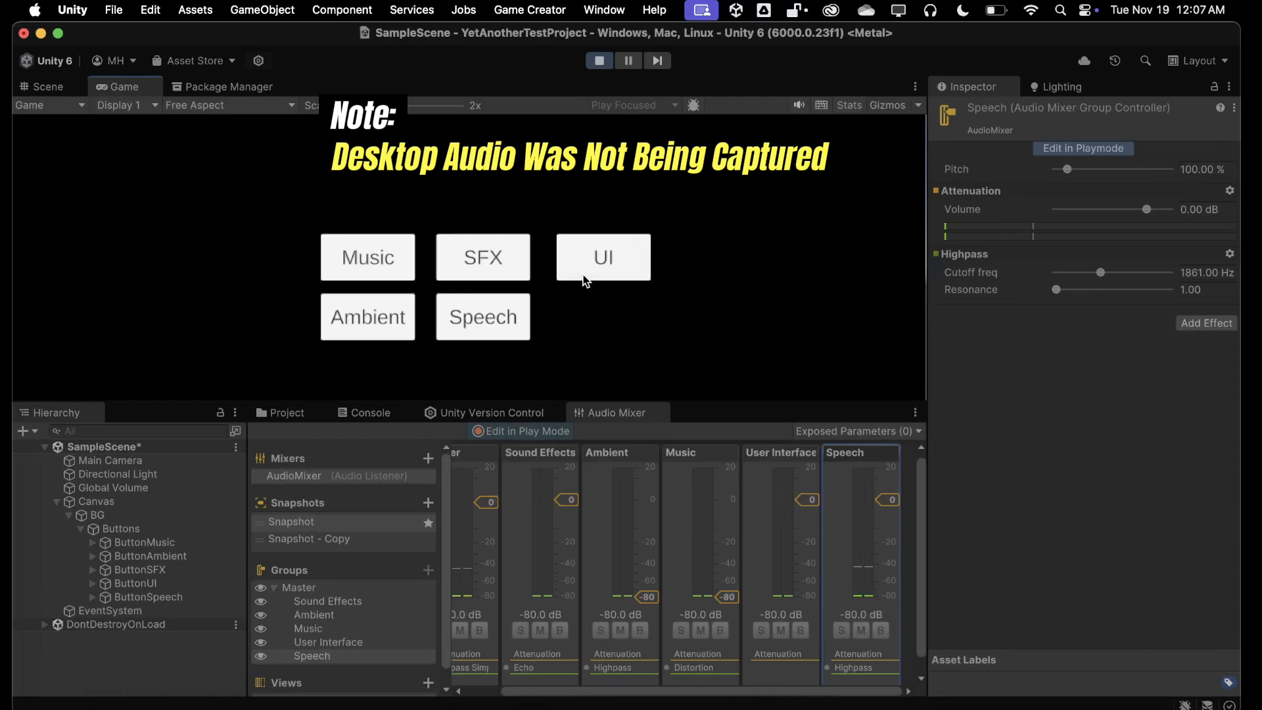
# Play the UI sound, add a Flange effect to the User Interface group, and test the sound again
pyautogui.click(605, 267)
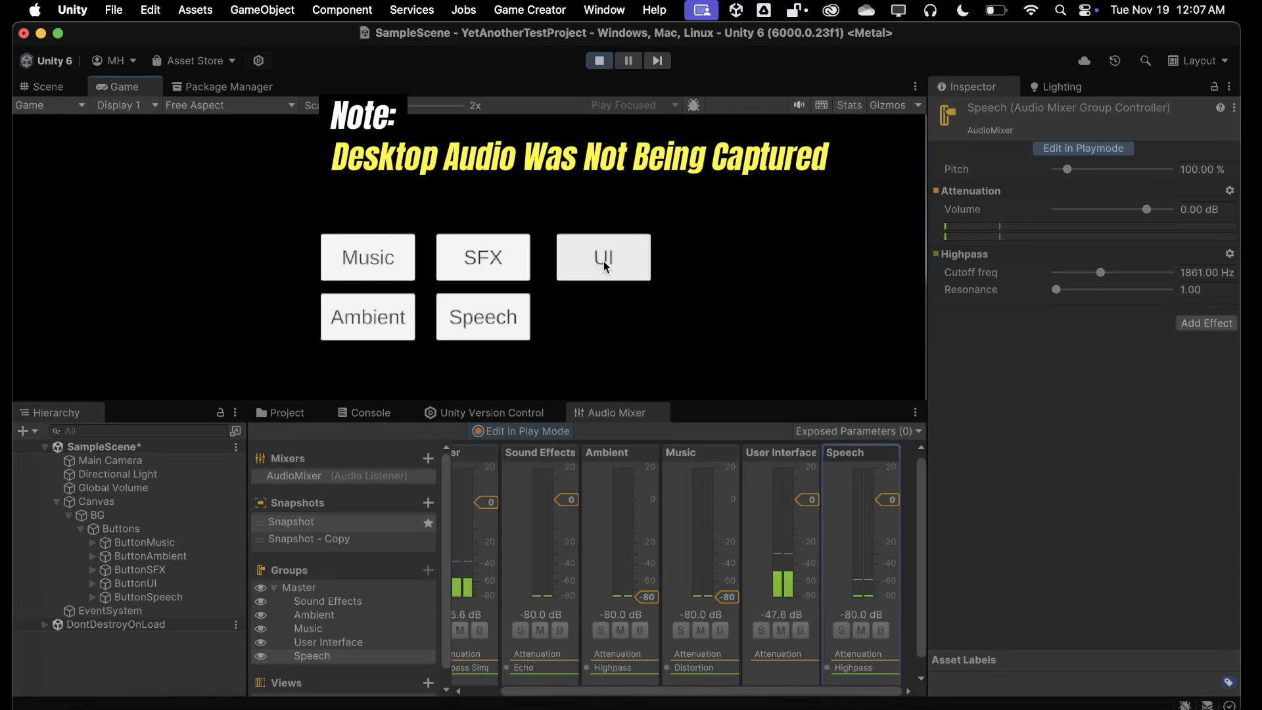
pyautogui.click(605, 266)
pyautogui.click(772, 534)
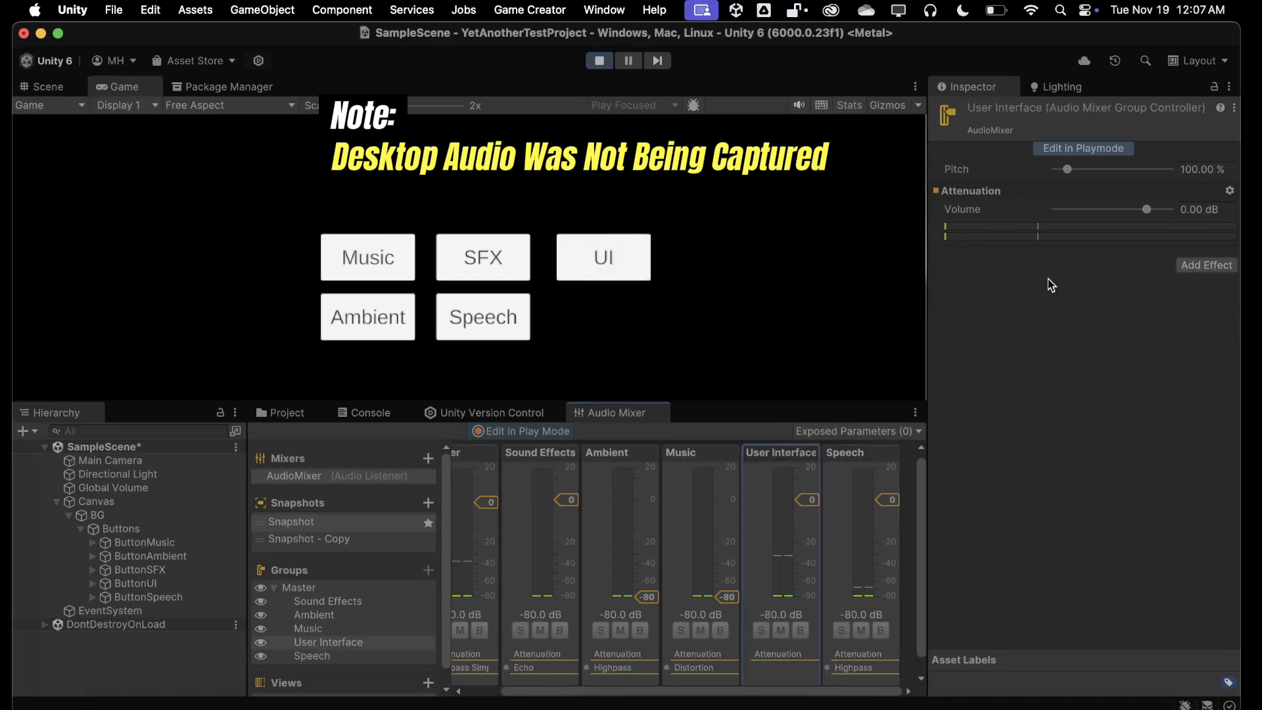
pyautogui.click(1195, 264)
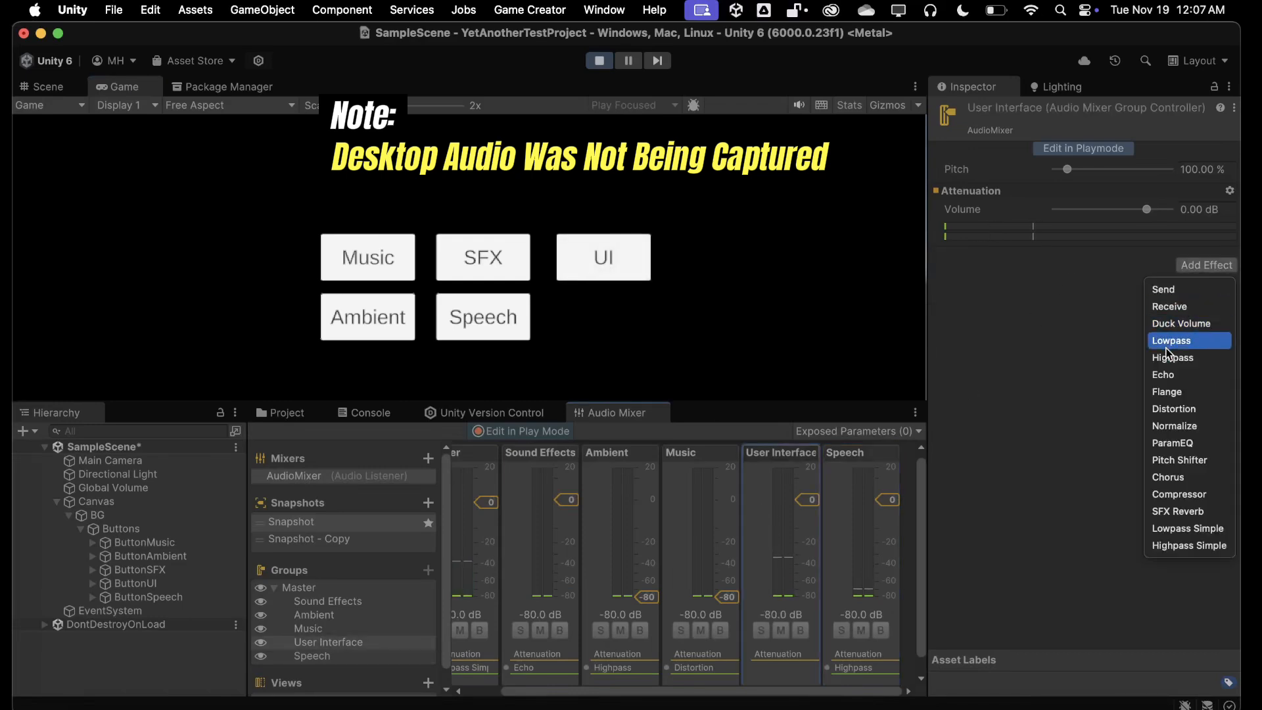
pyautogui.click(1162, 393)
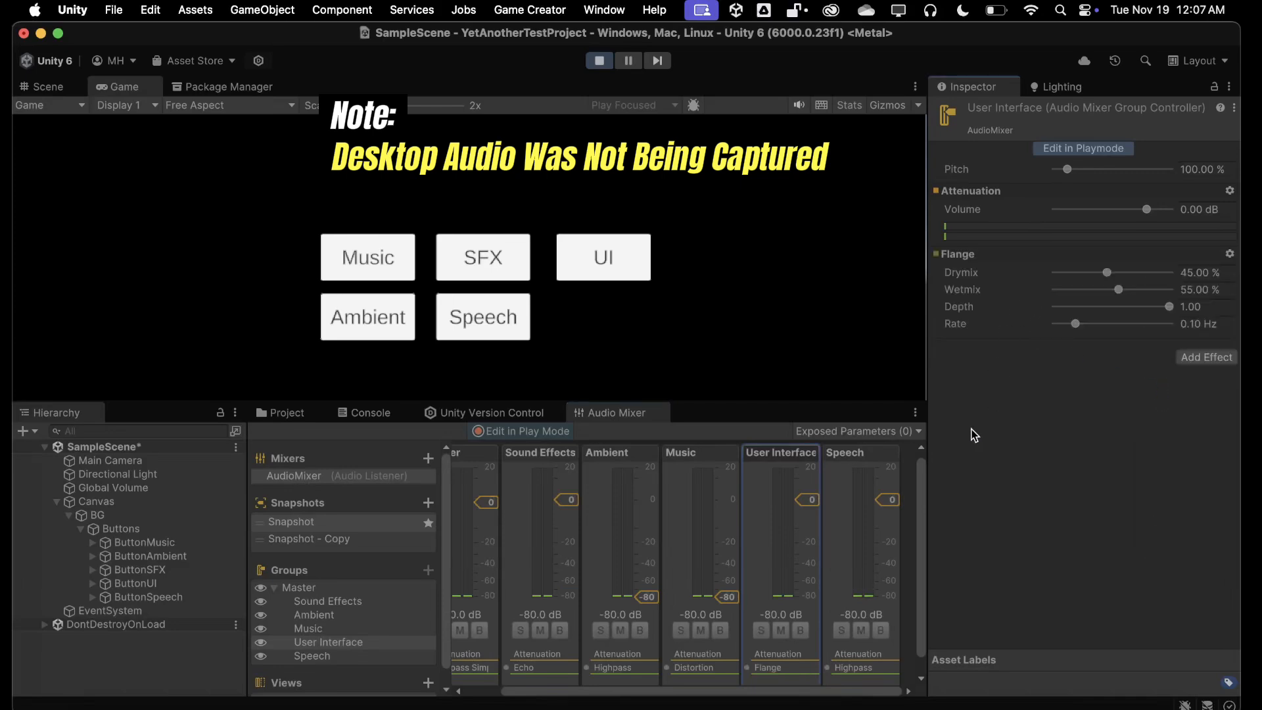
pyautogui.click(590, 264)
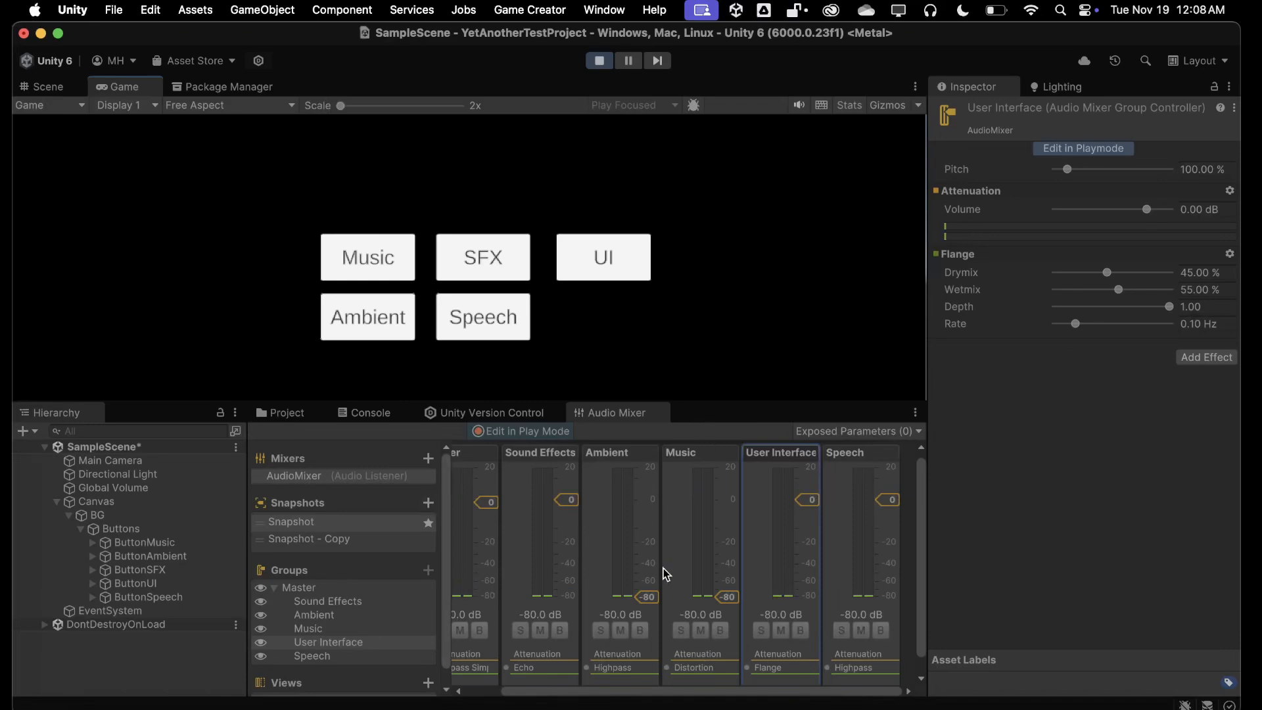
# Look over the effects on all mixer group channels and stop the test run of the scene
pyautogui.hscroll(-4, 639, 565)
pyautogui.hscroll(4, 639, 565)
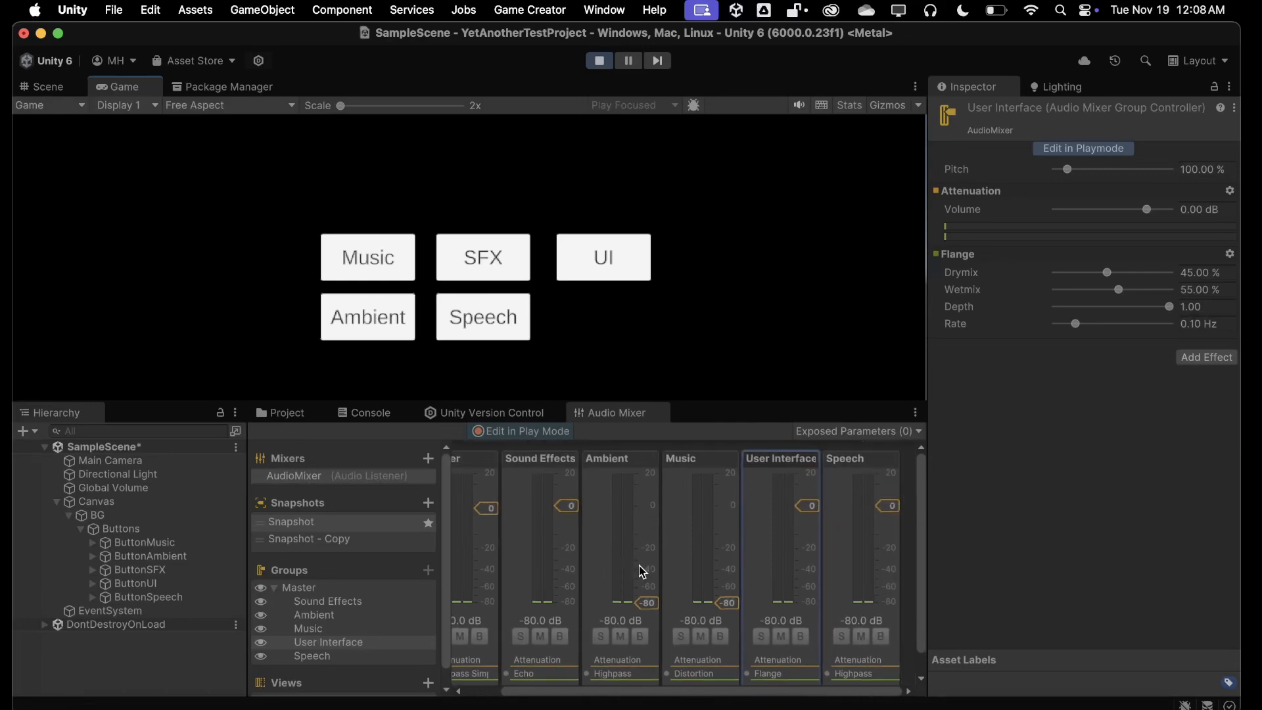
pyautogui.hscroll(-2, 648, 569)
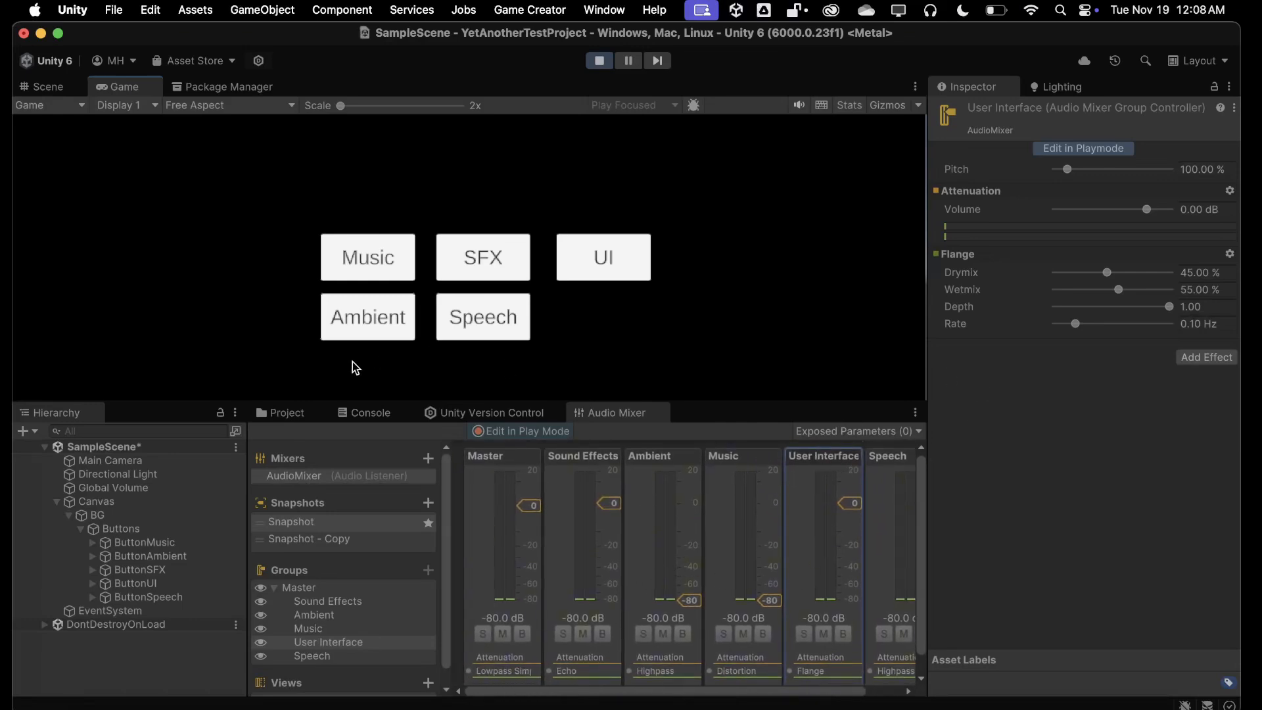
pyautogui.click(599, 60)
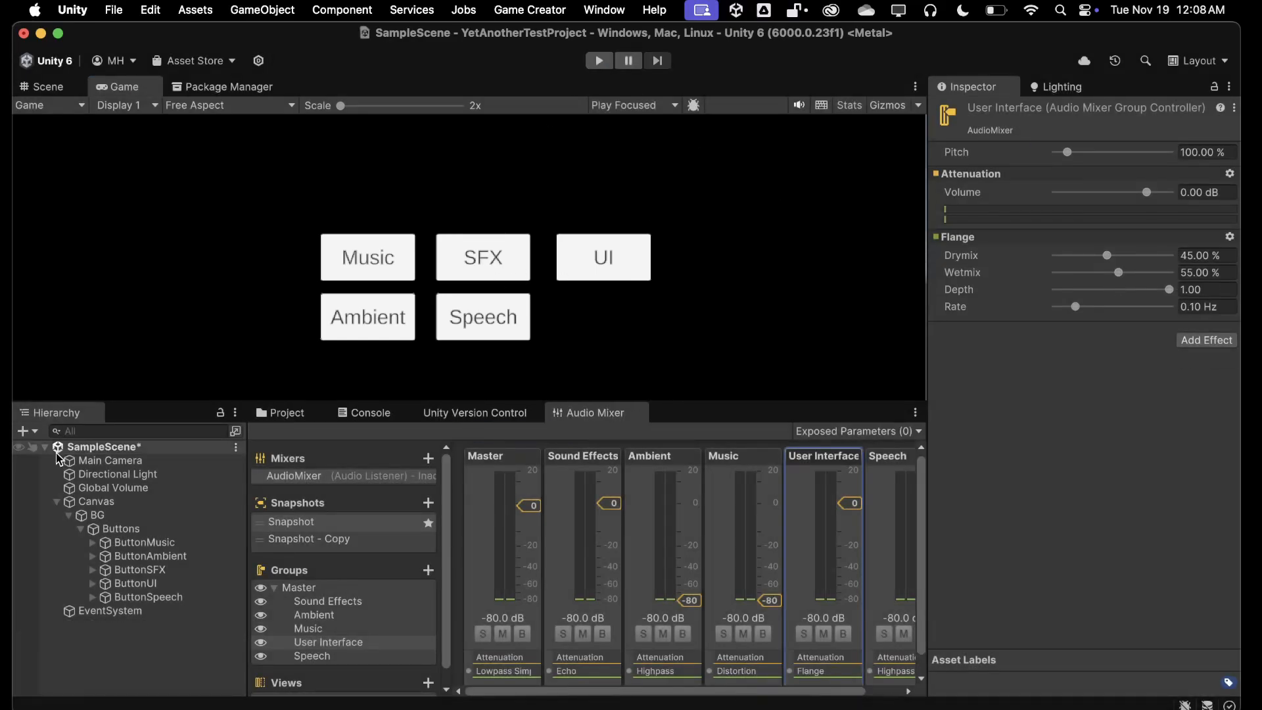
# Add an Audio Mixer Parameter instruction to ButtonAmbient's instruction list and assign AudioMixer as its mixer
pyautogui.click(129, 557)
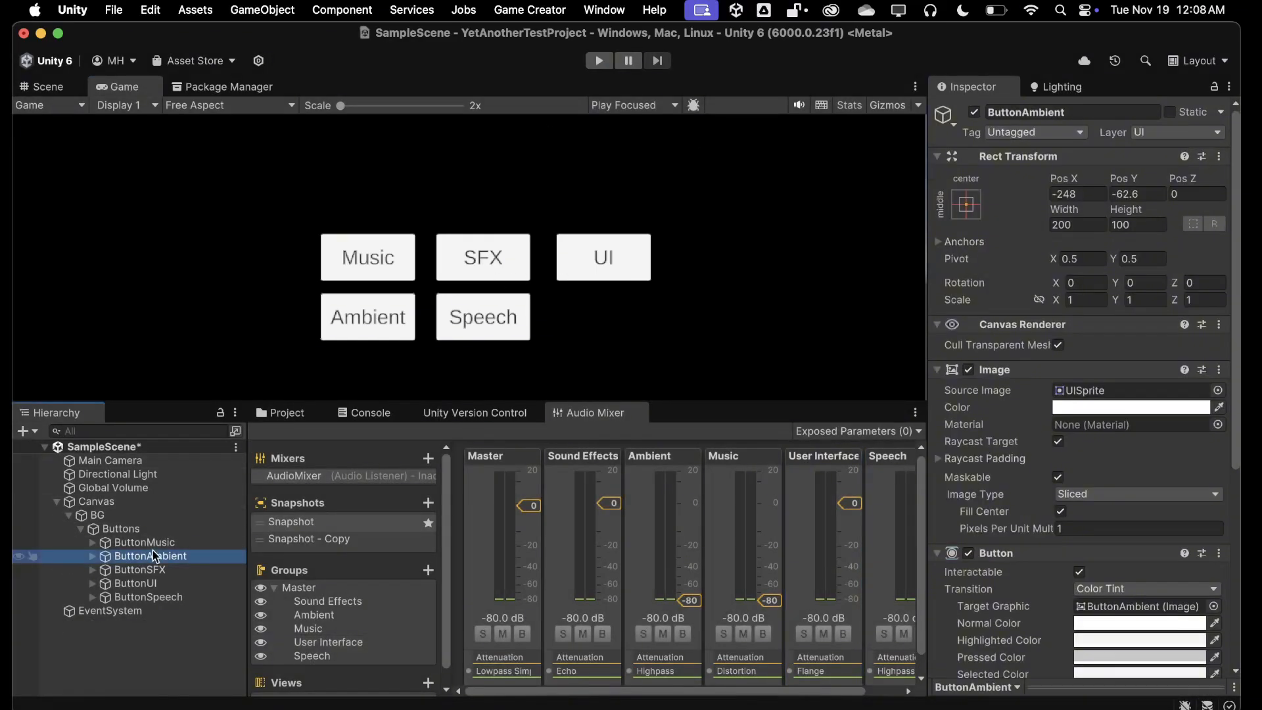
pyautogui.scroll(-5, 1092, 522)
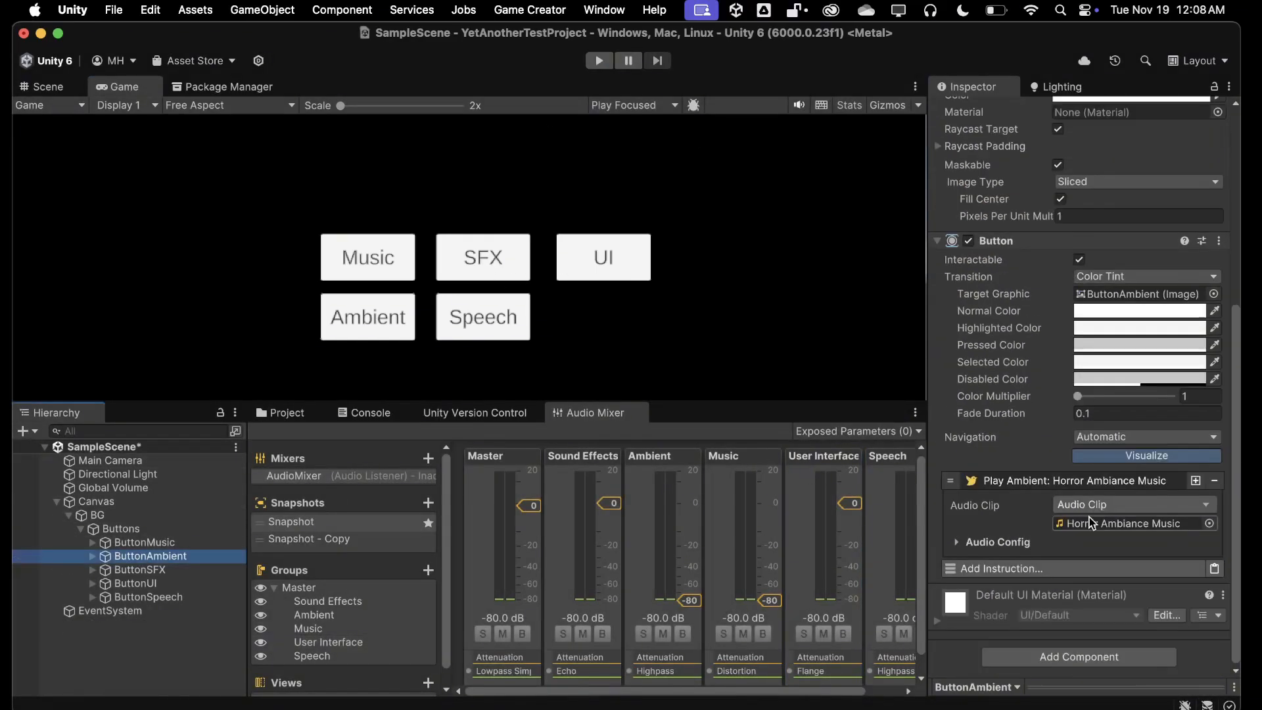
pyautogui.click(1062, 569)
pyautogui.click(979, 321)
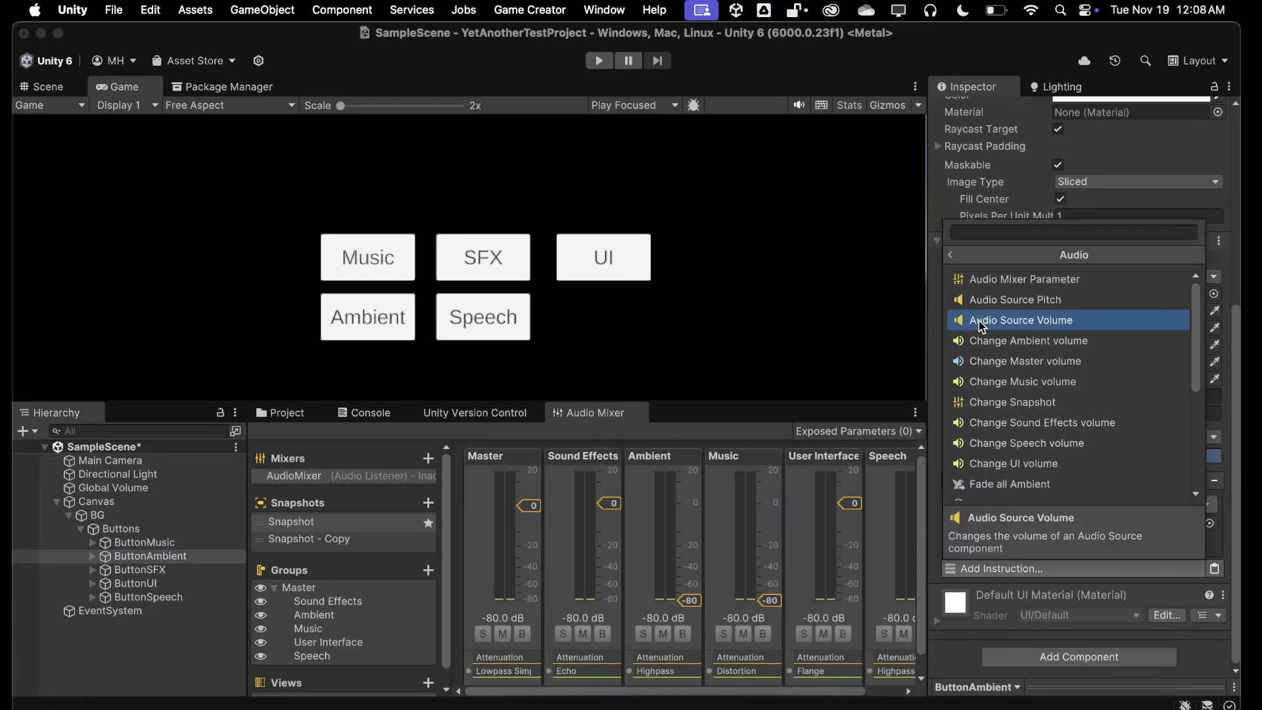
pyautogui.click(1018, 279)
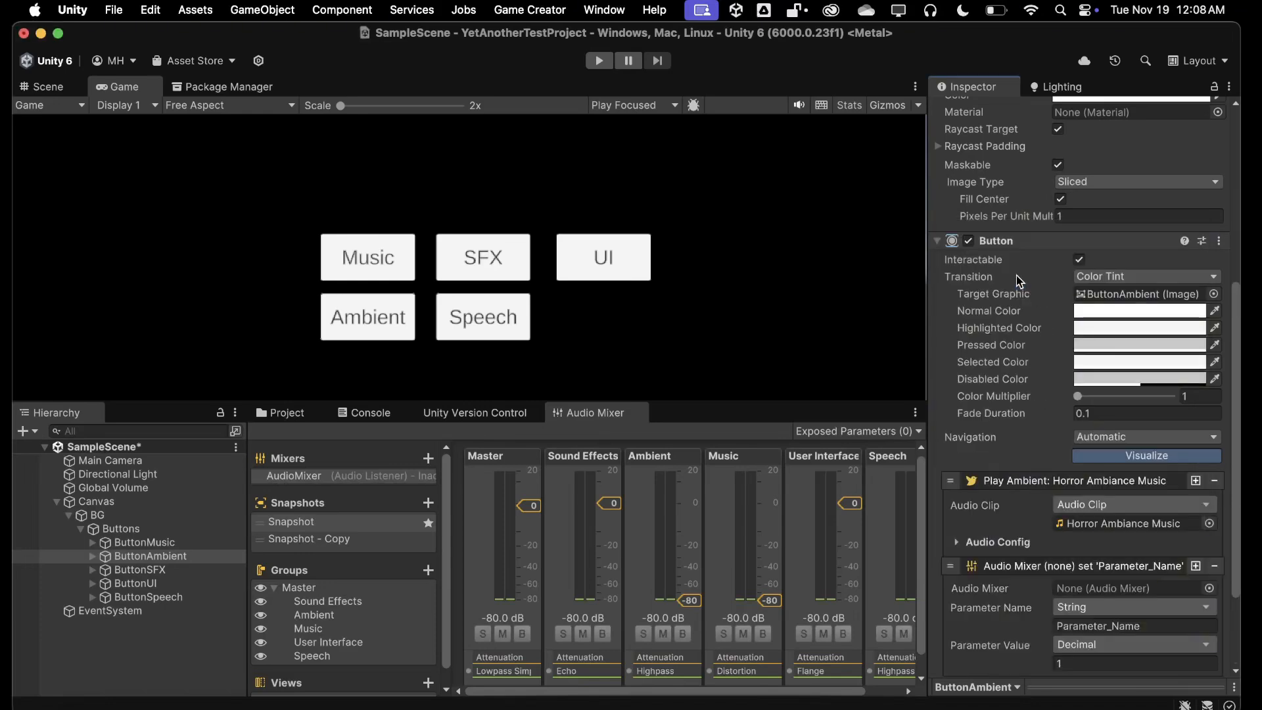
pyautogui.scroll(-5, 1037, 494)
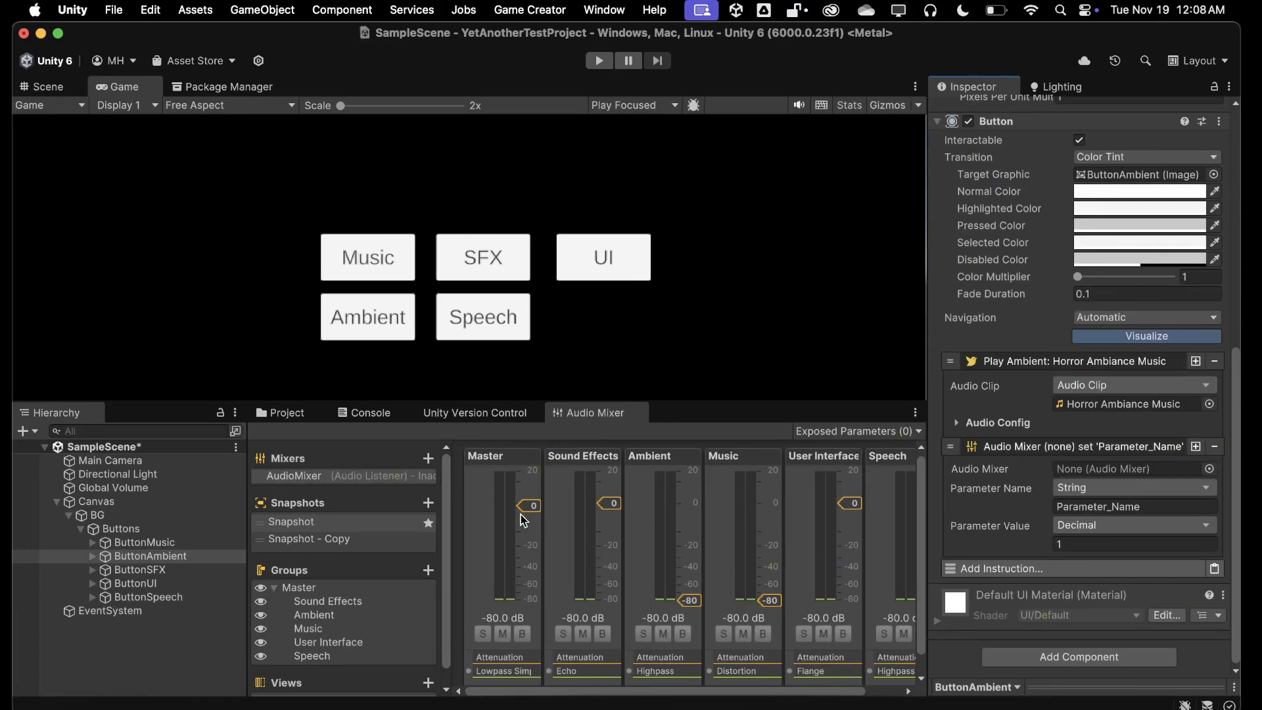
pyautogui.click(1209, 469)
pyautogui.doubleClick(620, 305)
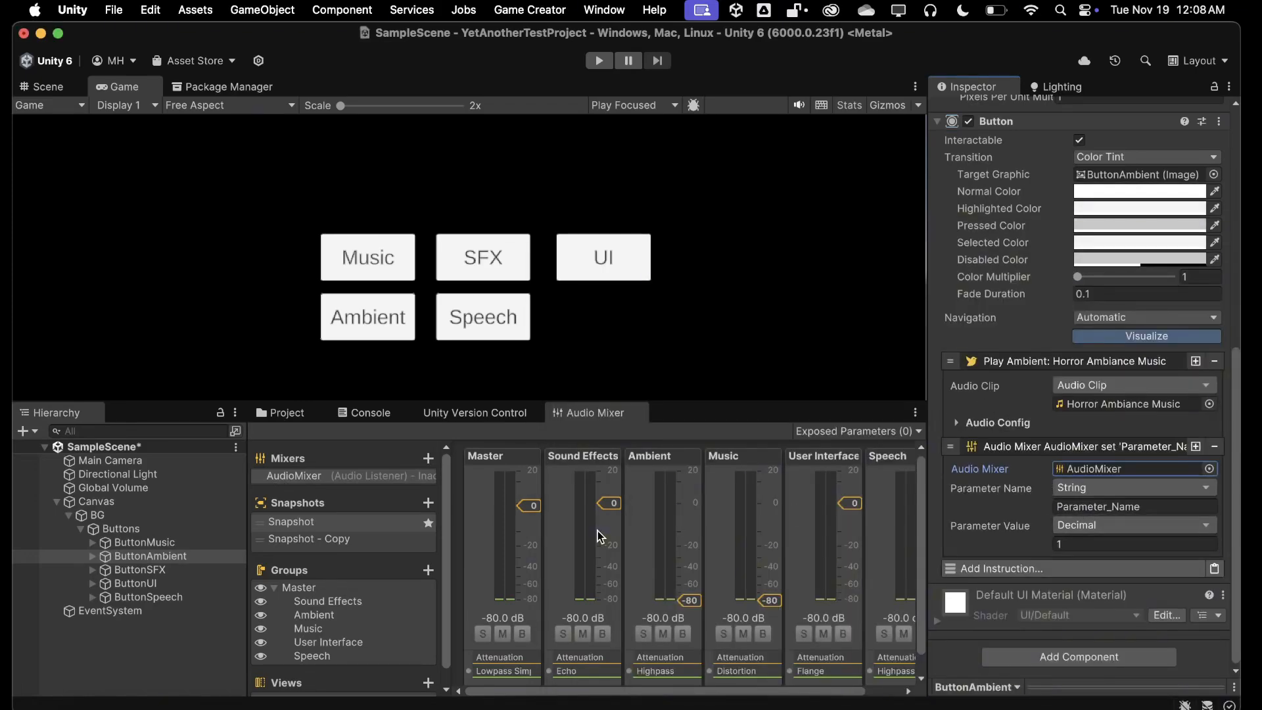
# Check the mixer's exposed parameters list and look at the Sound Effects group's Echo settings
pyautogui.moveTo(306, 561)
pyautogui.doubleClick(1126, 506)
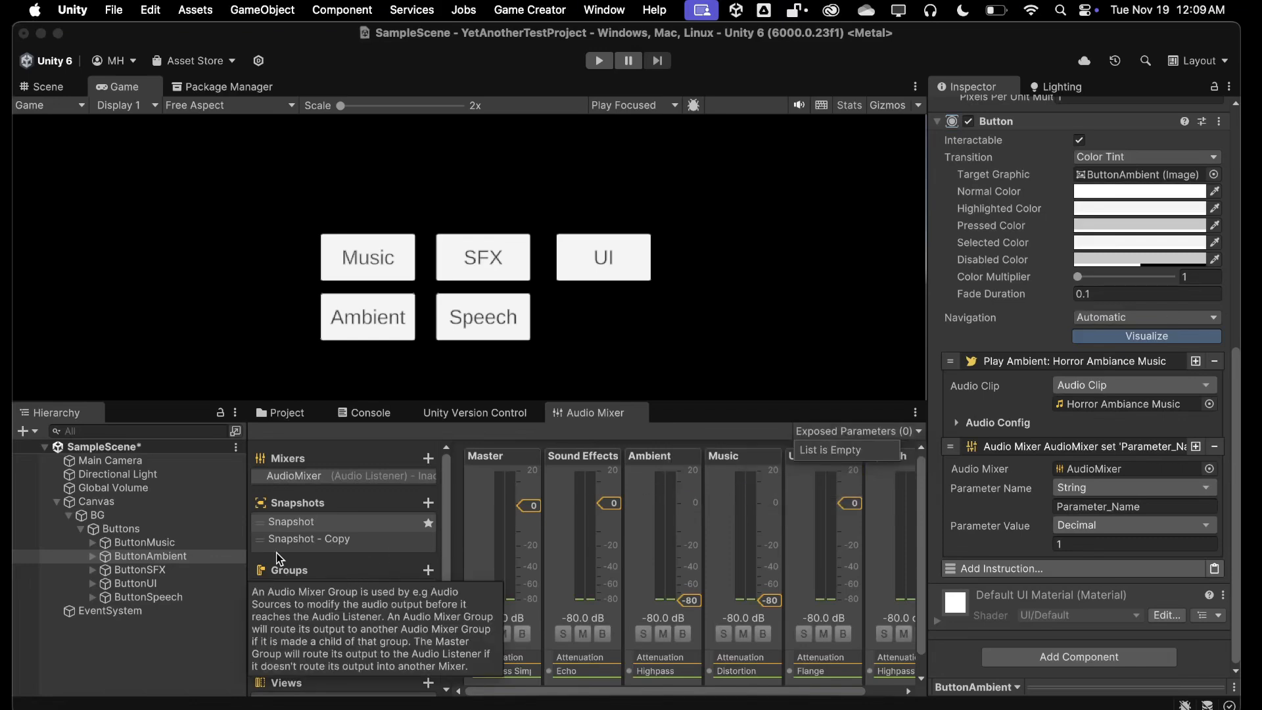
pyautogui.scroll(-1, 352, 570)
pyautogui.click(338, 583)
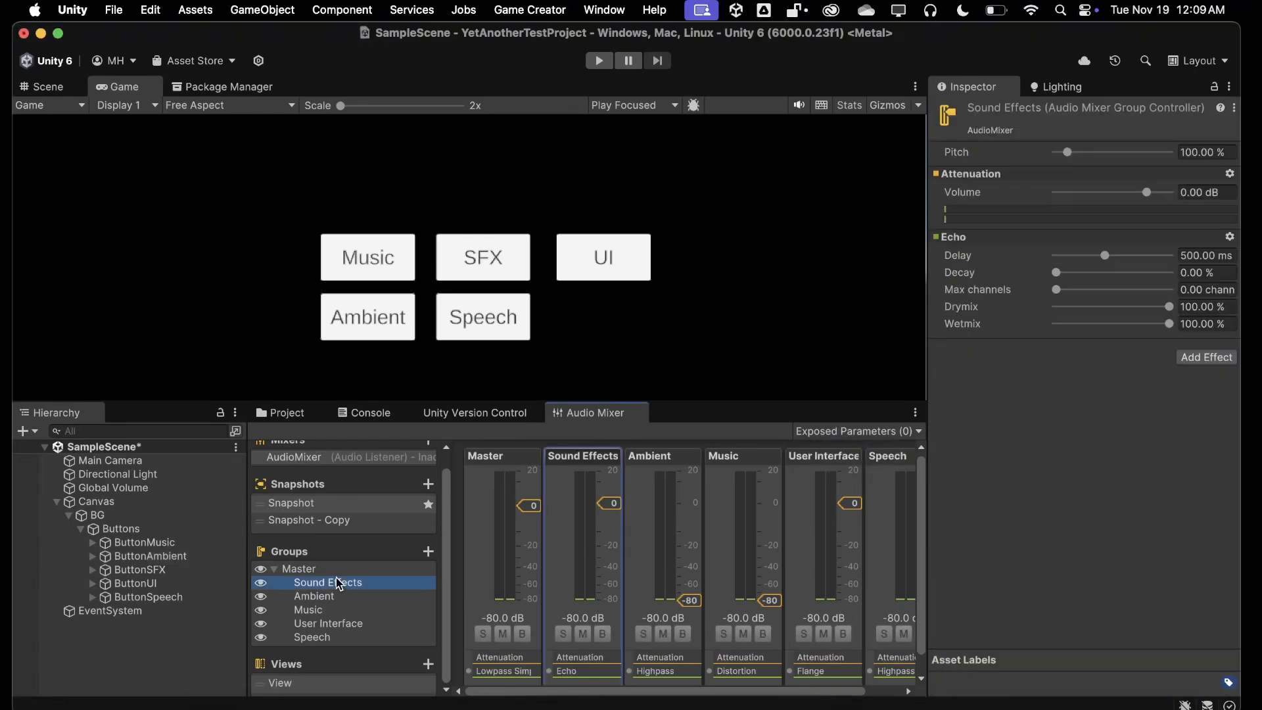
# Try the SquareRoot snapshot transition on the Master group's Lowpass Simple cutoff and restore the Linear transition
pyautogui.rightClick(337, 583)
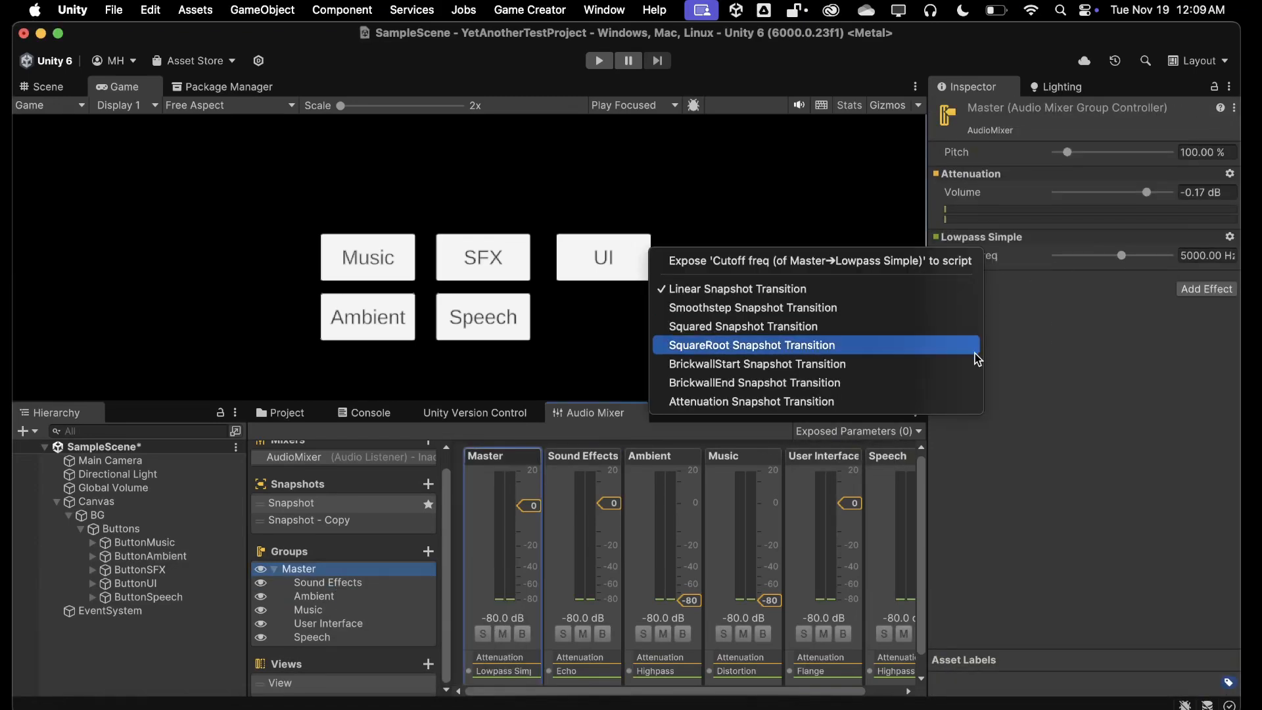
pyautogui.click(973, 349)
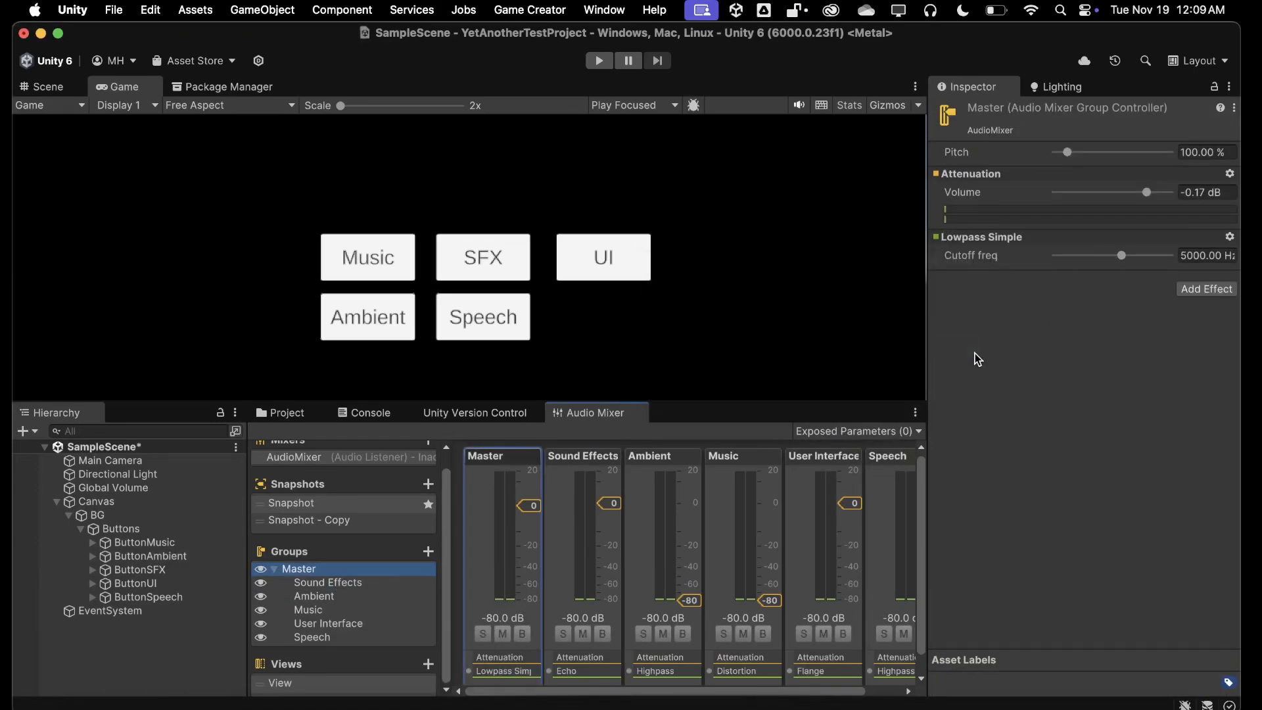
pyautogui.rightClick(977, 259)
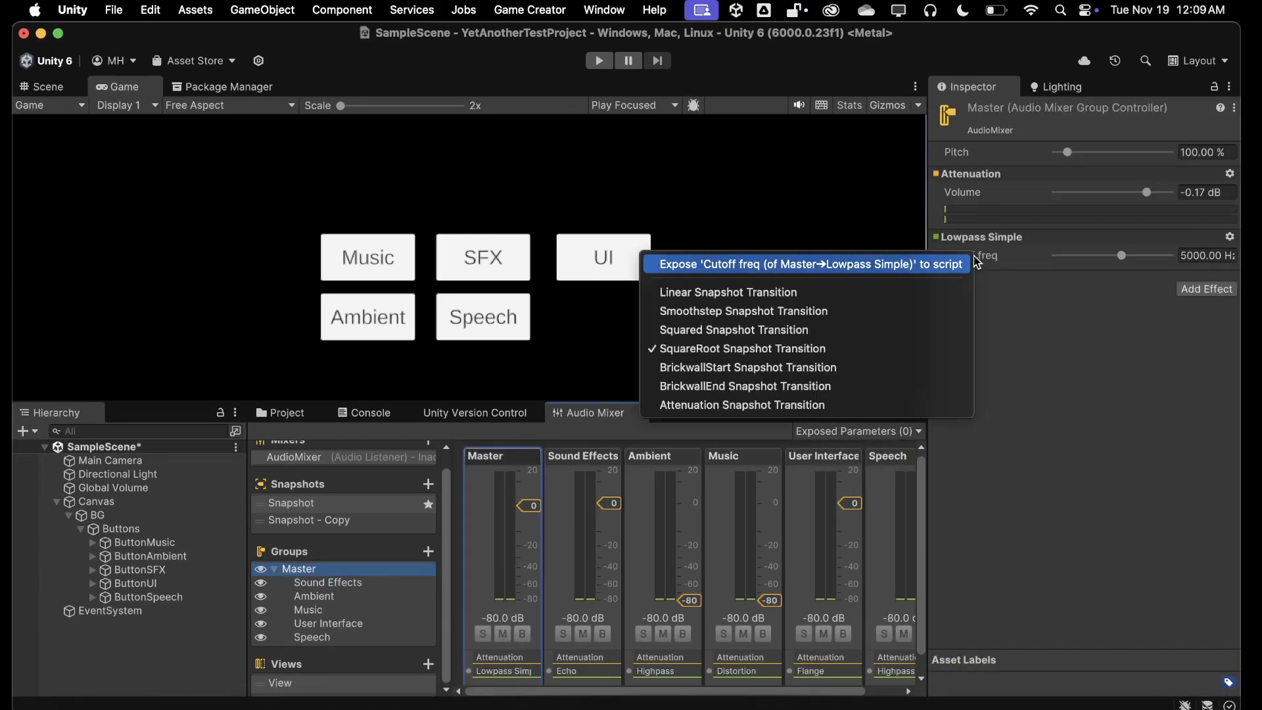
pyautogui.click(881, 294)
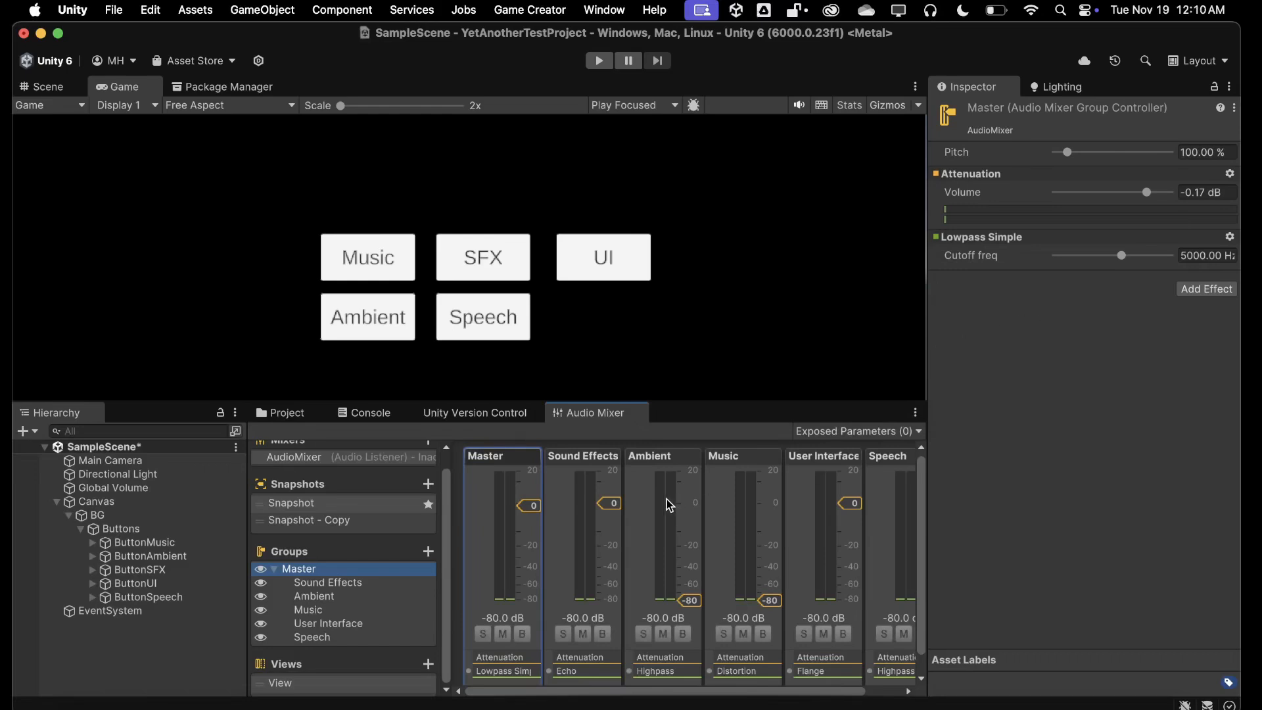
# Look over the Sound Effects group's Echo settings and the script exposure options of the Ambient group's Highpass cutoff
pyautogui.click(352, 586)
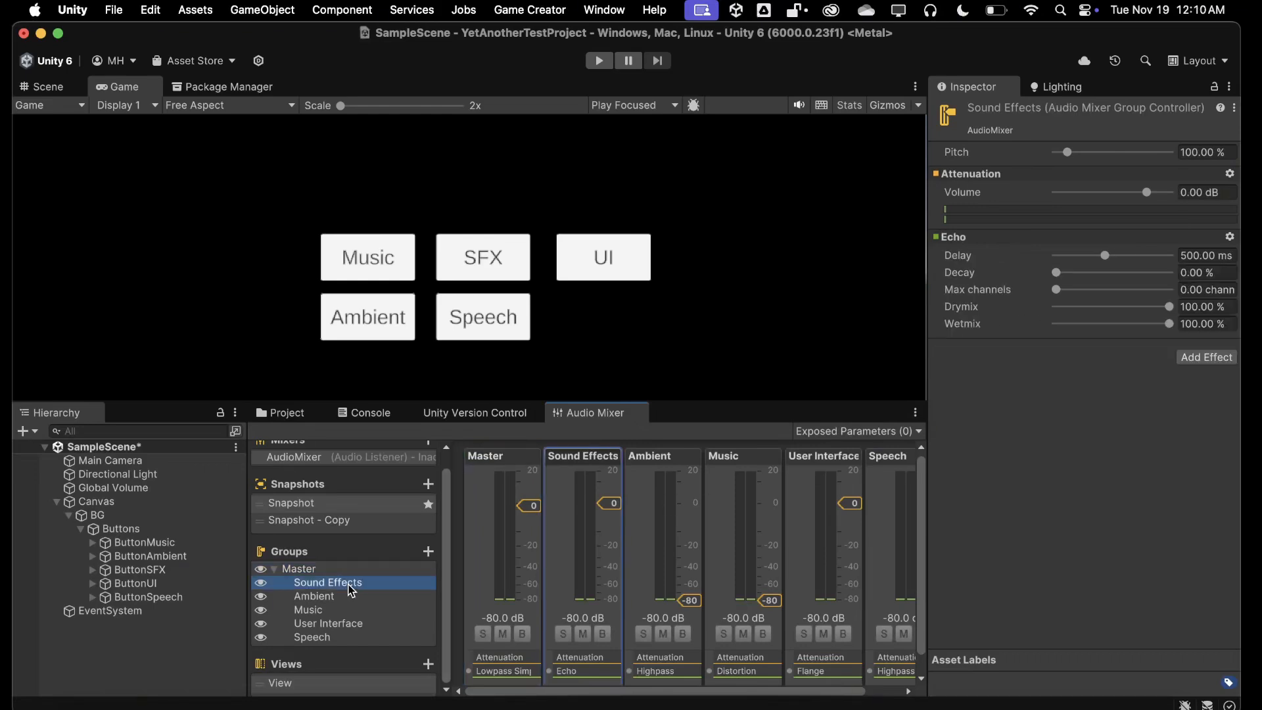
pyautogui.click(346, 596)
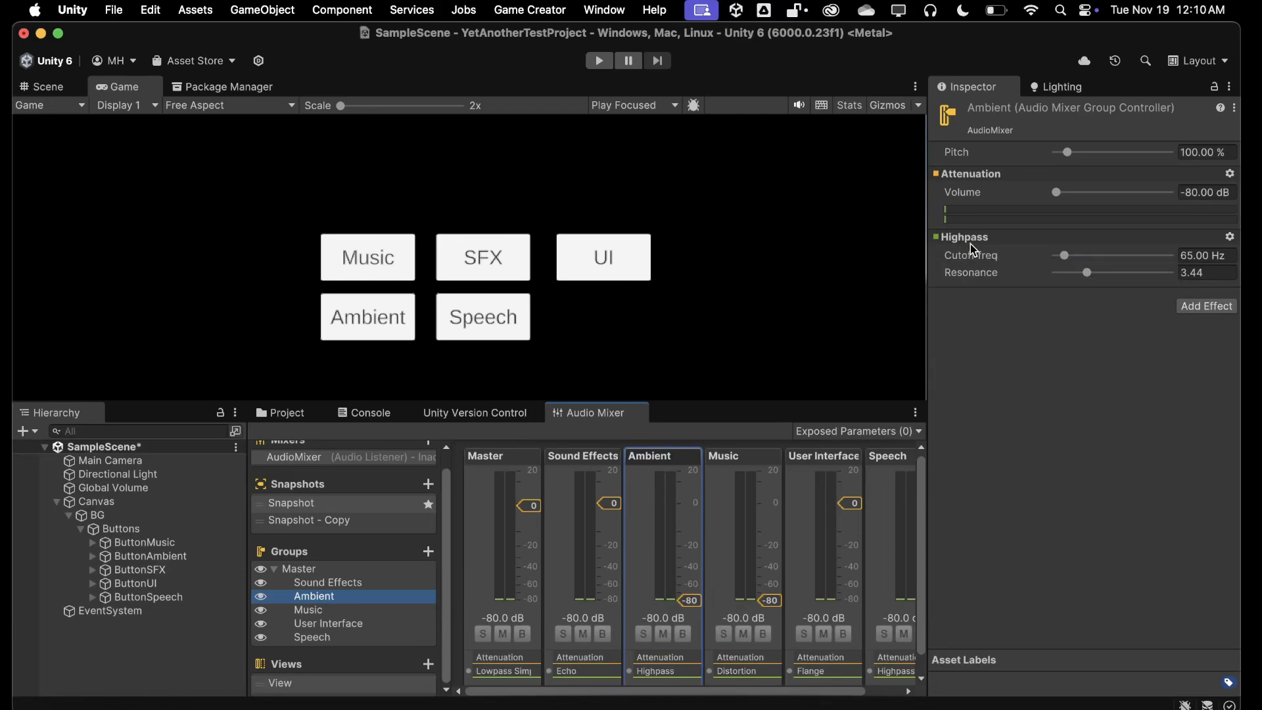
pyautogui.rightClick(1019, 259)
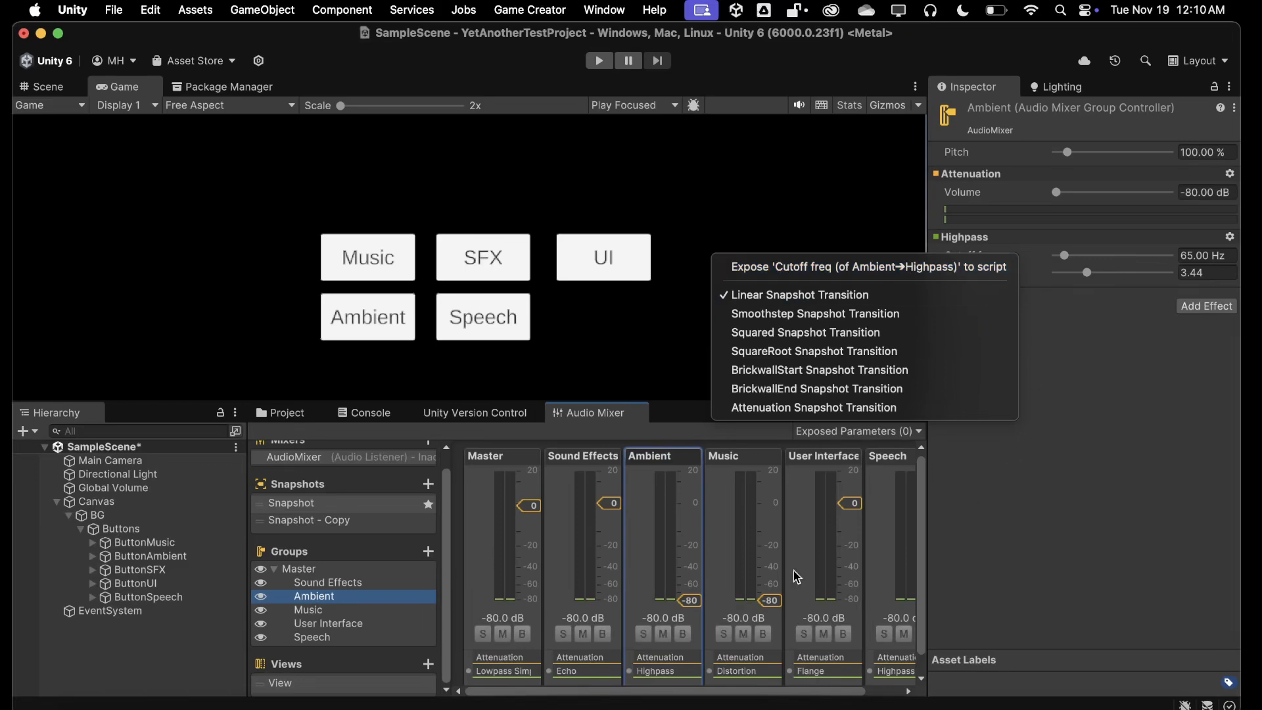
# Expose the cutoff frequency of the Speech group's Highpass effect to script
pyautogui.click(313, 640)
pyautogui.click(312, 639)
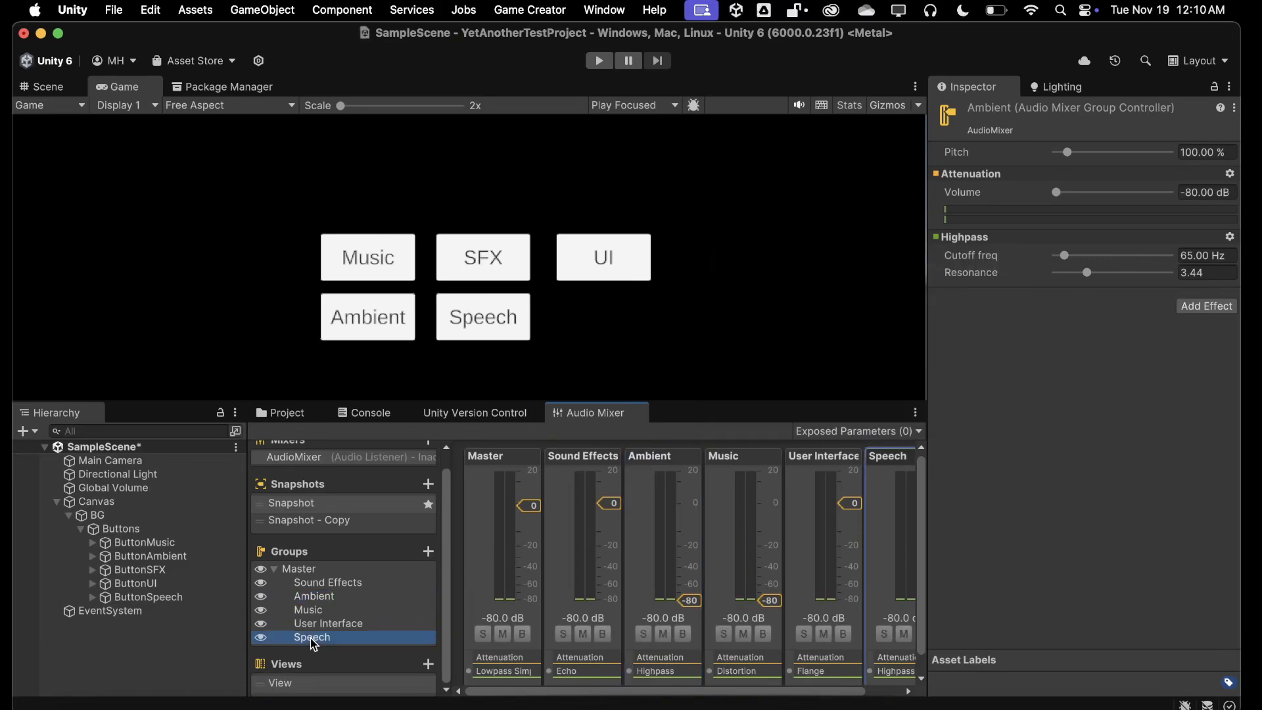
pyautogui.rightClick(972, 260)
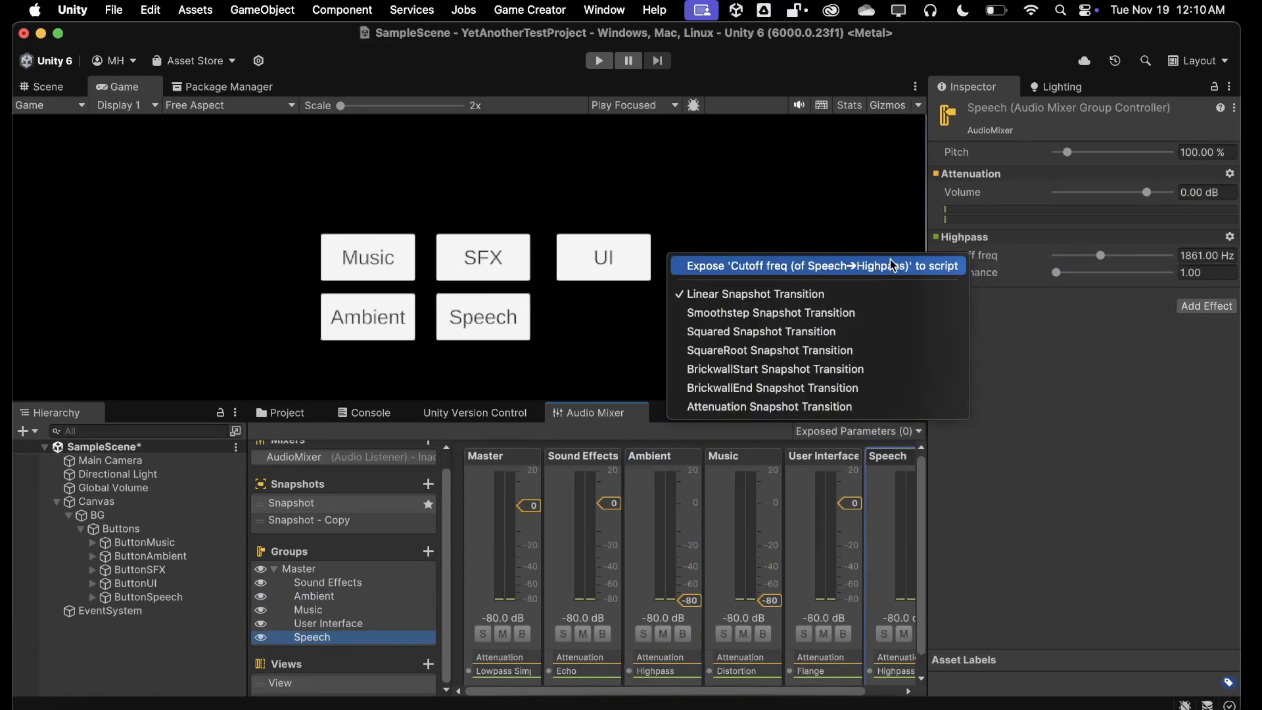
pyautogui.rightClick(970, 238)
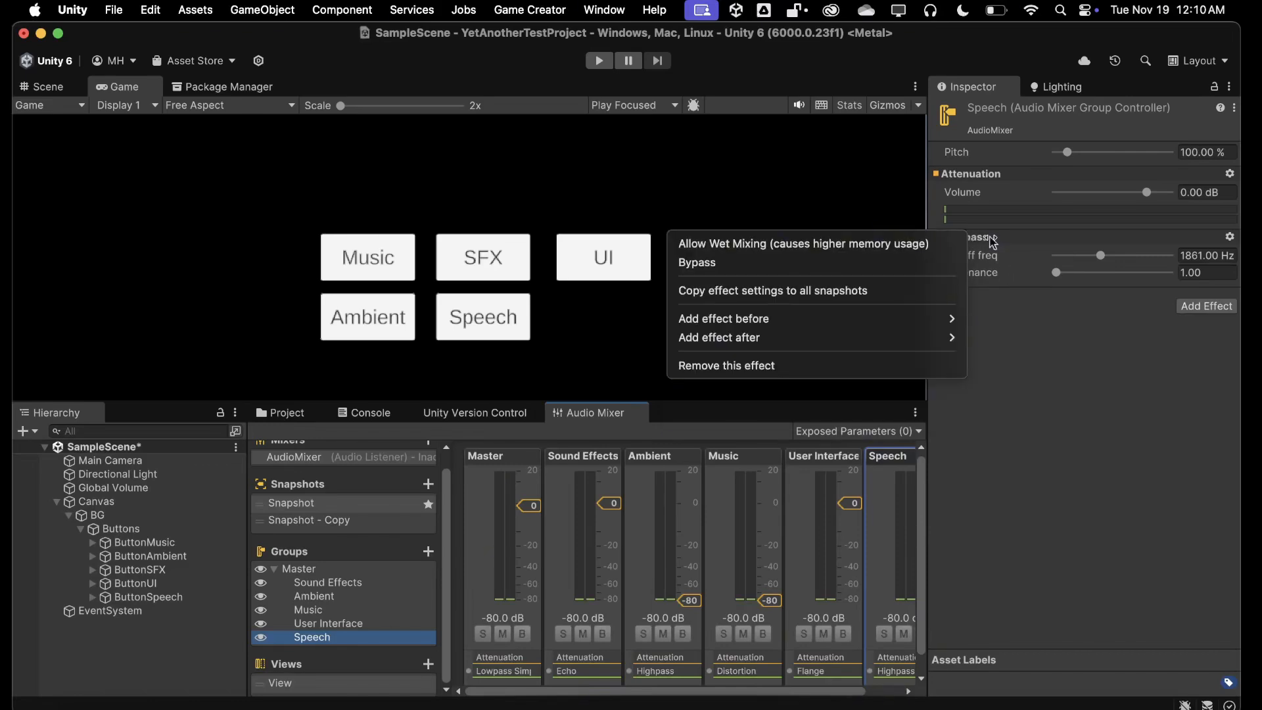
pyautogui.click(1024, 330)
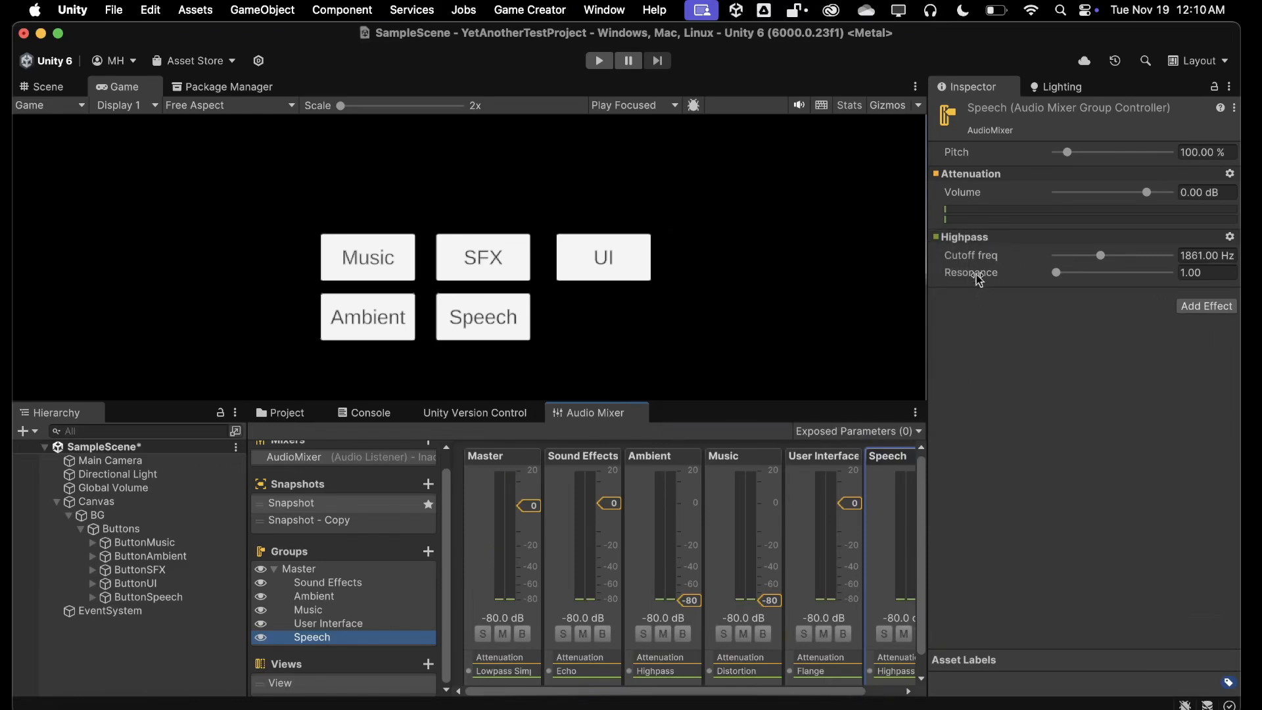
pyautogui.rightClick(976, 274)
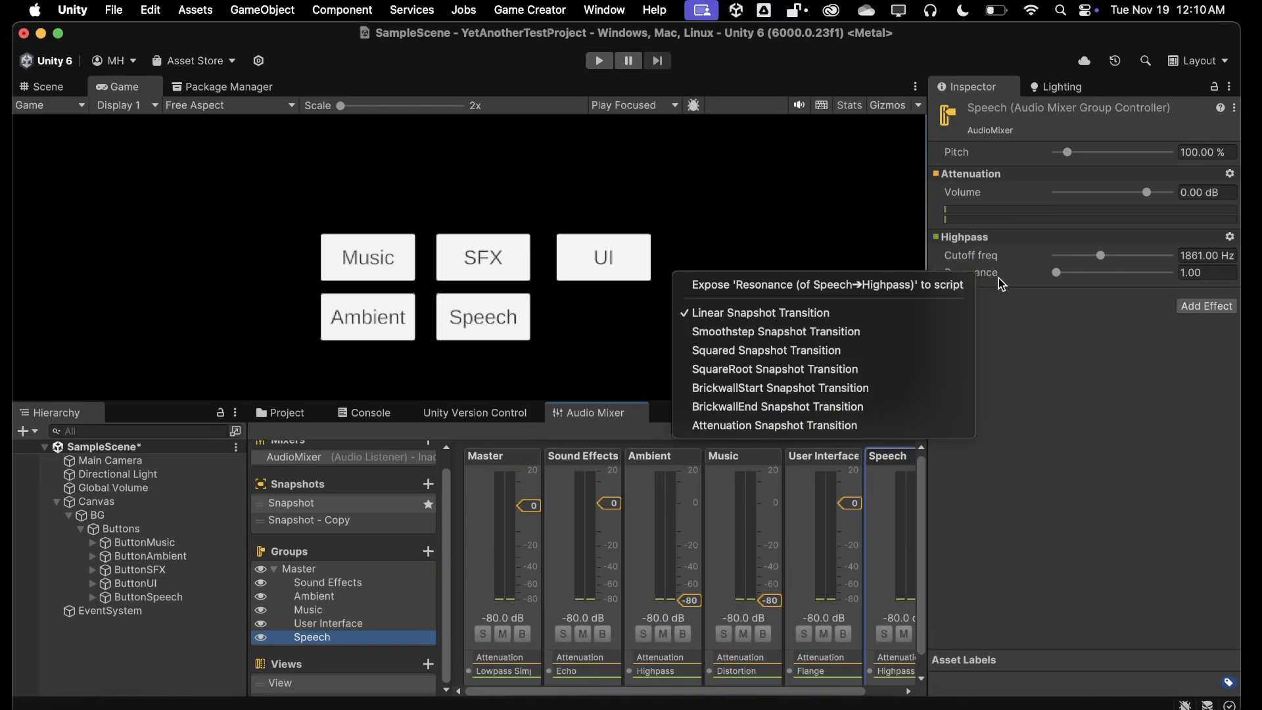
pyautogui.rightClick(982, 262)
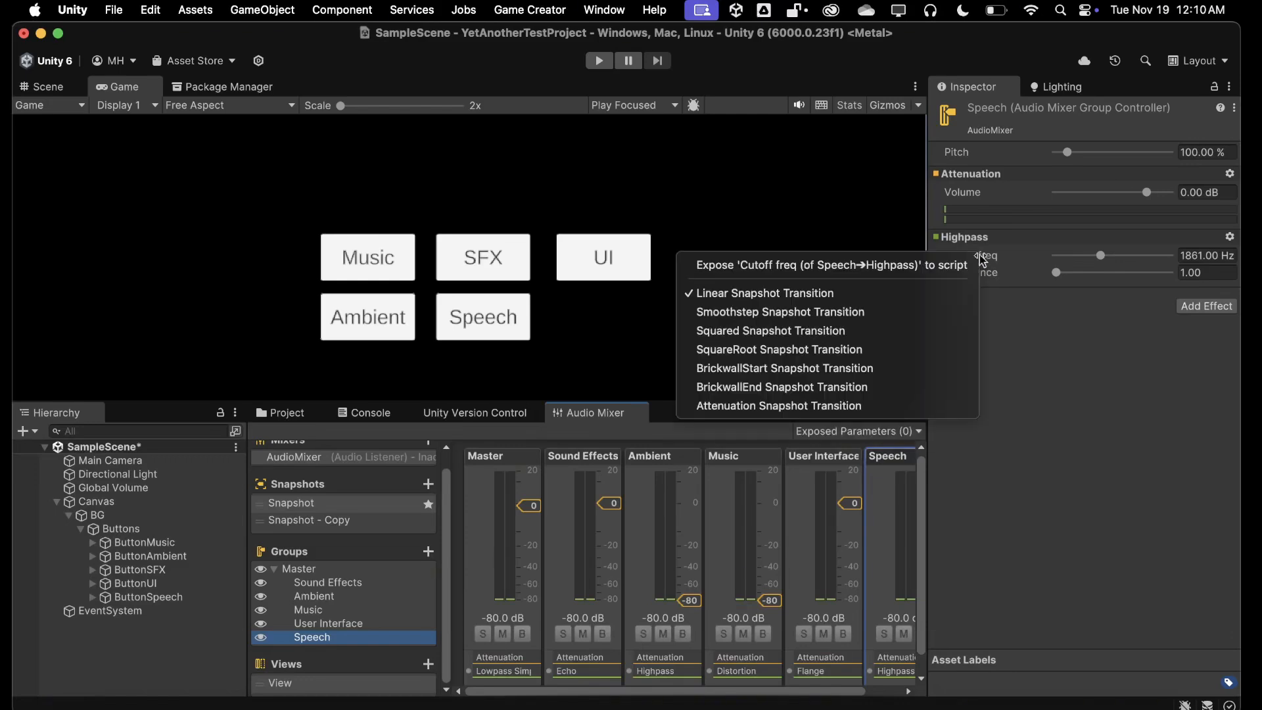
pyautogui.click(935, 262)
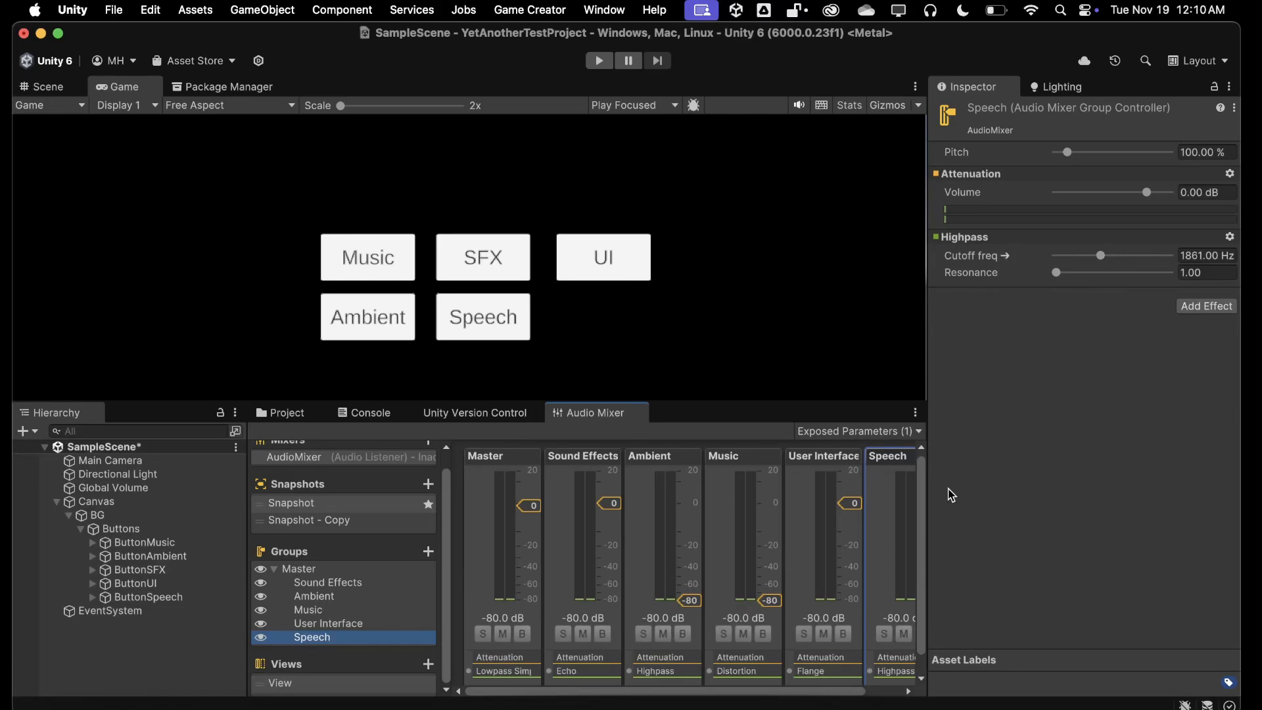
# Add an Audio Mixer Parameter instruction to ButtonSpeech's instruction list and assign AudioMixer as its mixer
pyautogui.click(149, 558)
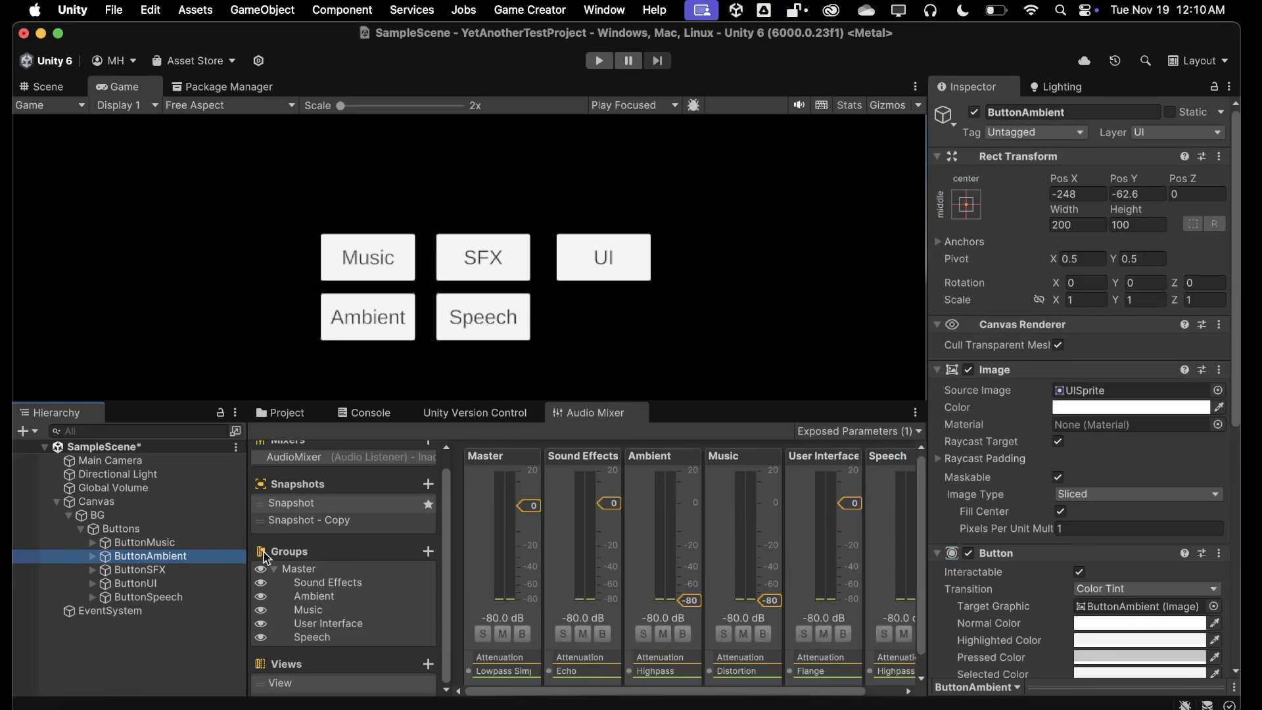
pyautogui.click(201, 597)
pyautogui.scroll(-8, 1067, 523)
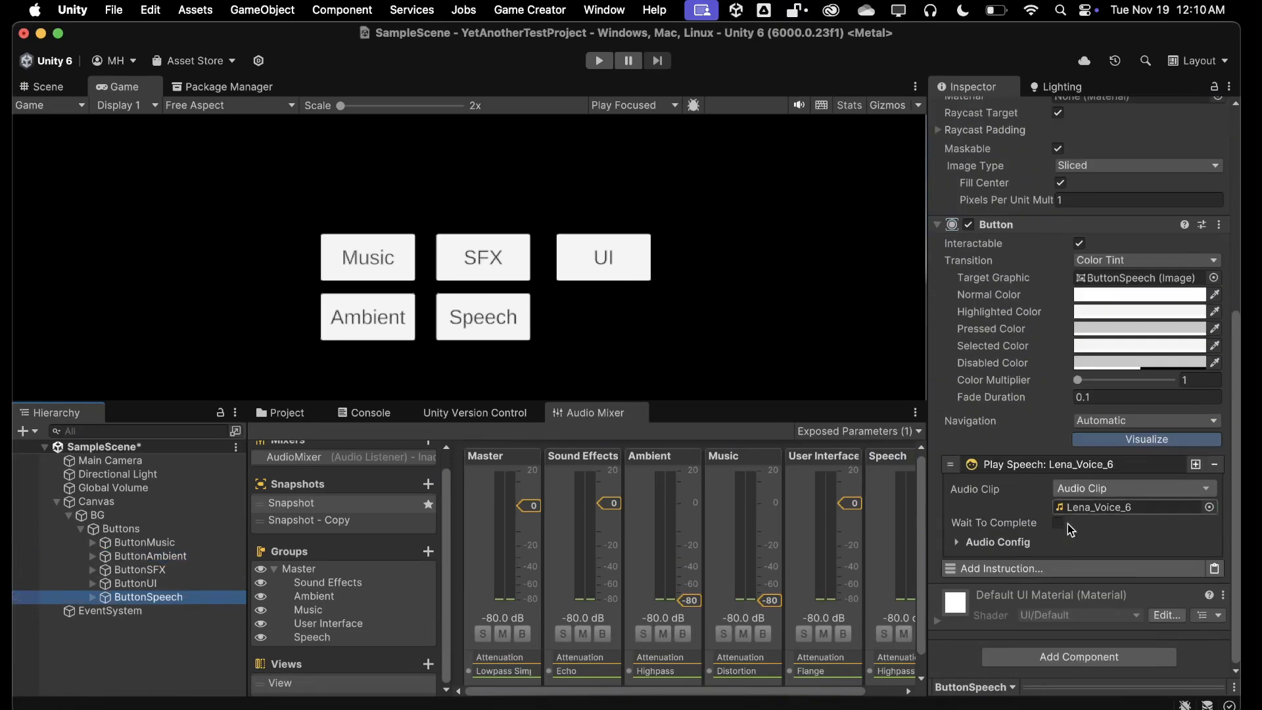
pyautogui.click(1001, 568)
pyautogui.click(983, 325)
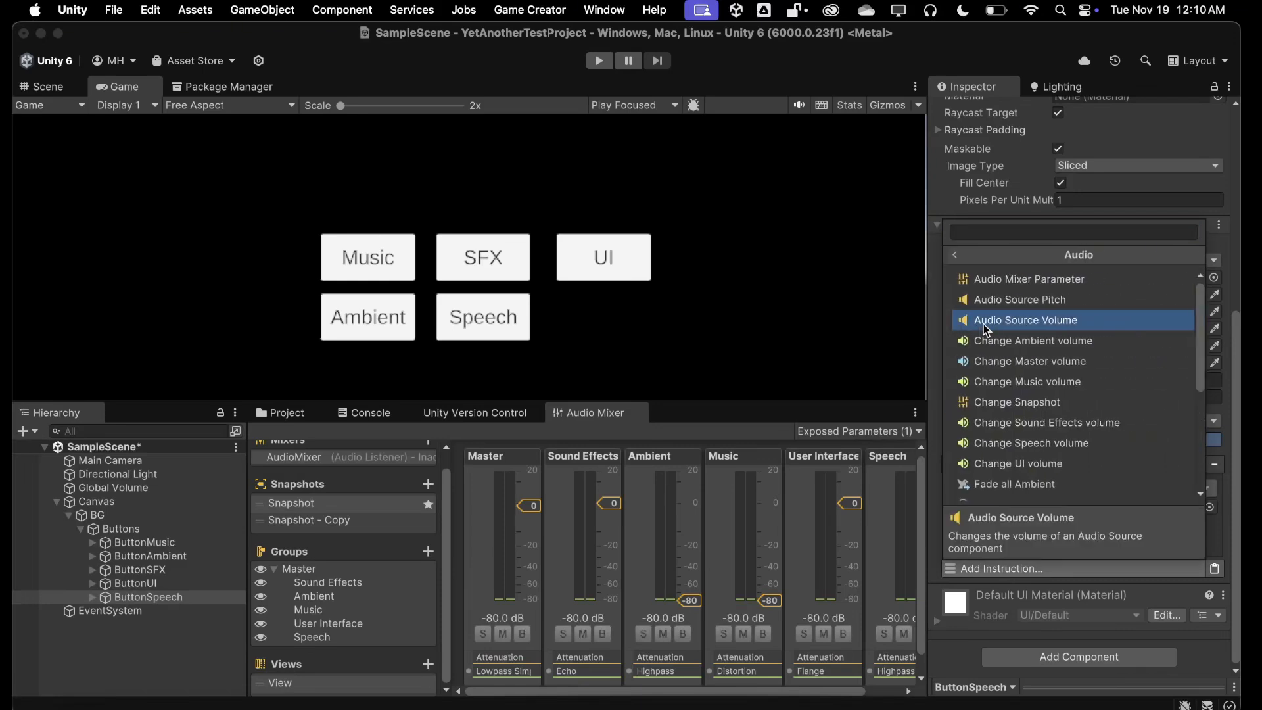
pyautogui.click(990, 278)
pyautogui.scroll(-3, 1019, 549)
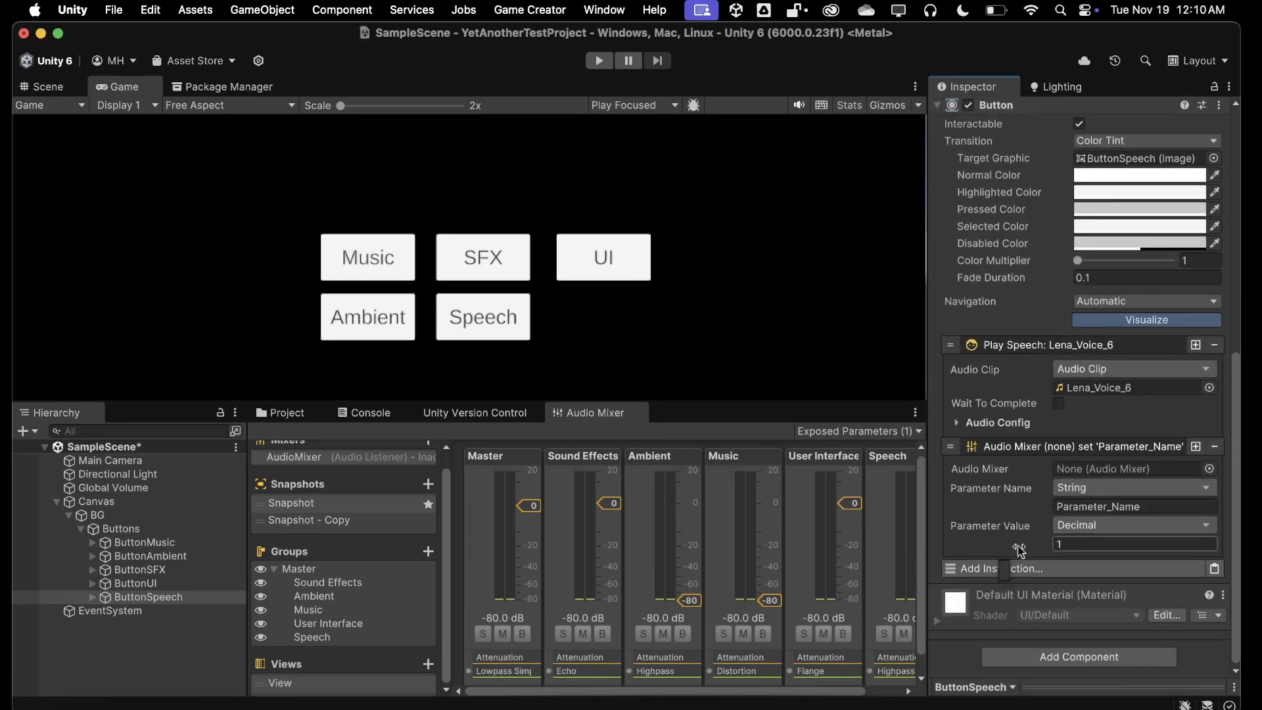
pyautogui.click(1209, 469)
pyautogui.doubleClick(641, 305)
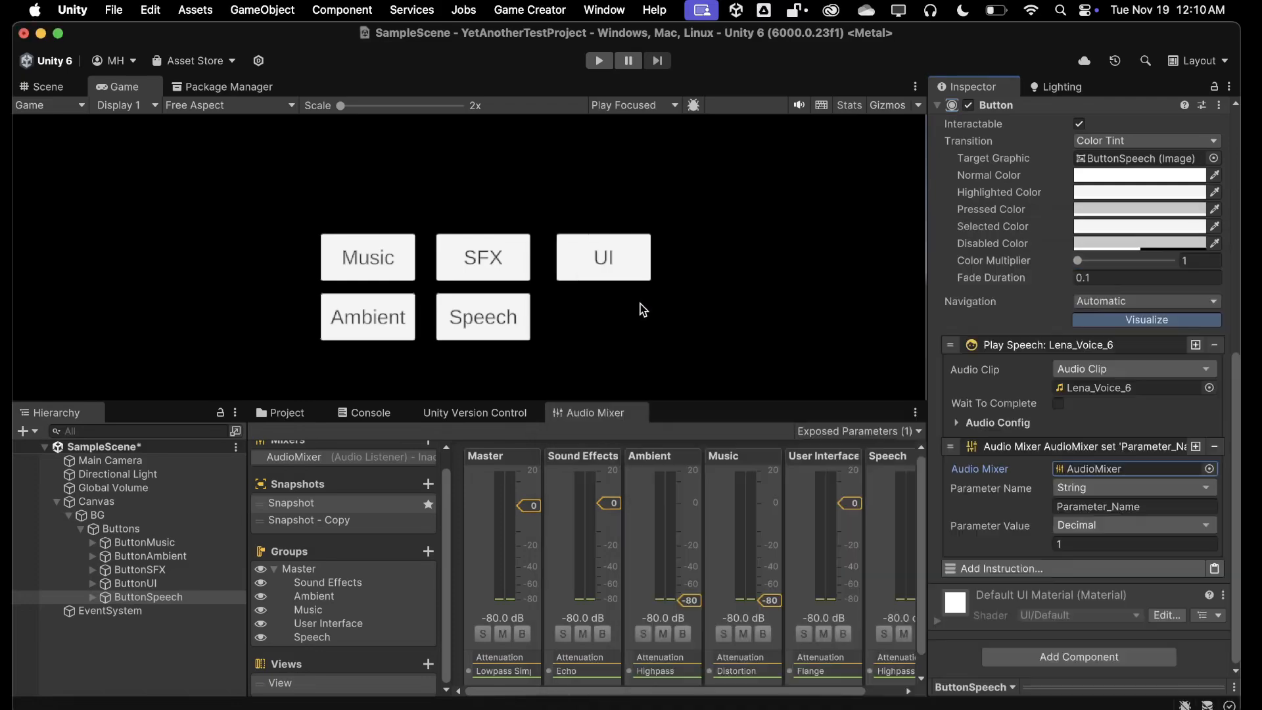
# Rename the mixer's exposed Speech Highpass cutoff parameter to Cutoff
pyautogui.click(1163, 506)
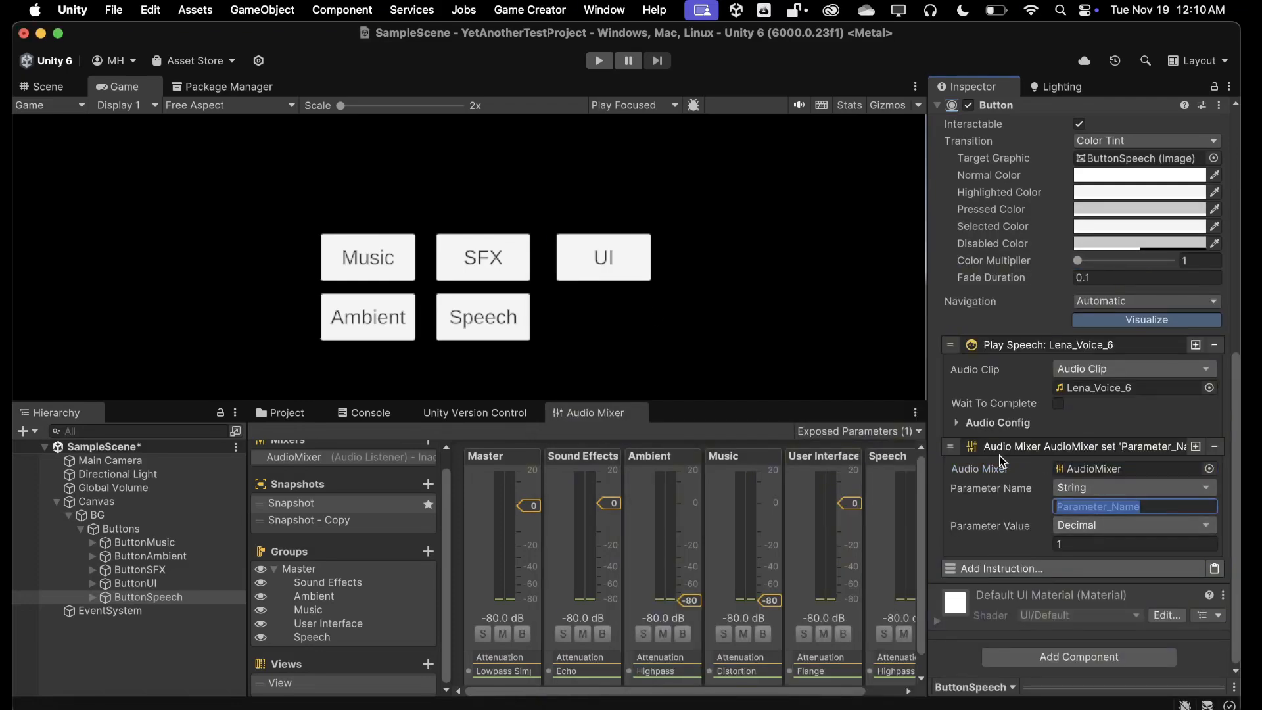
pyautogui.click(885, 484)
pyautogui.click(915, 431)
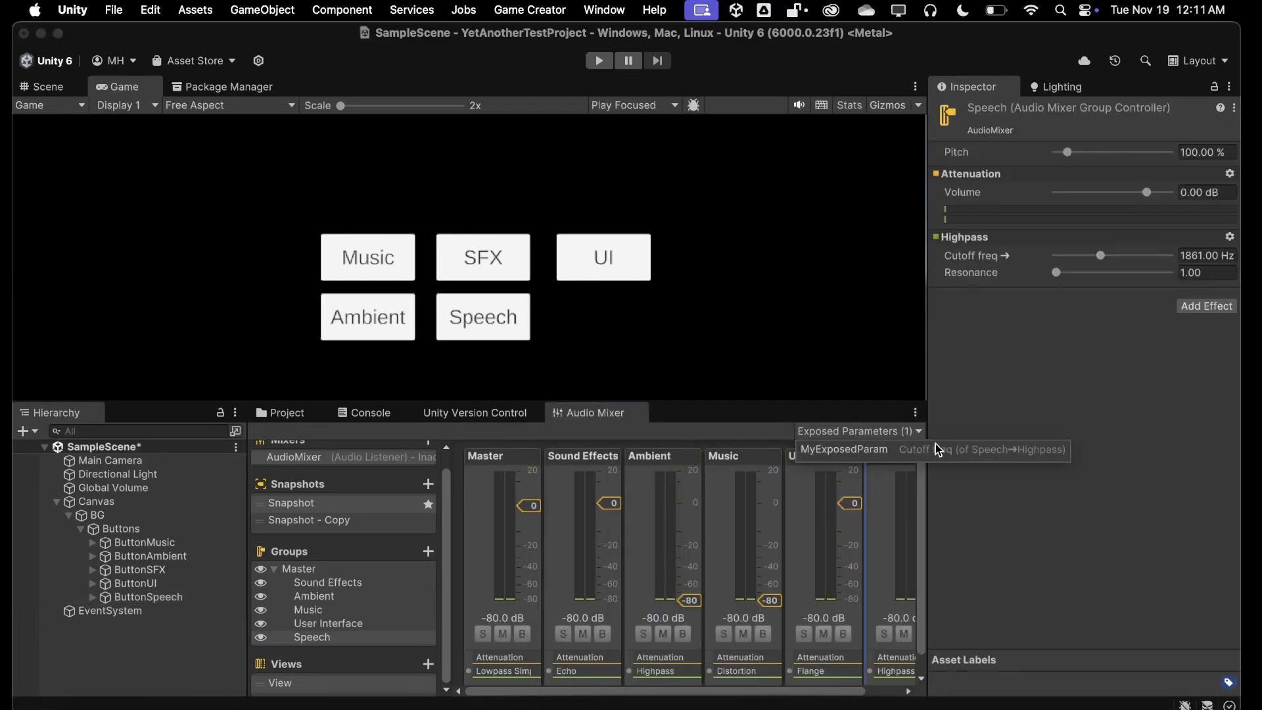
pyautogui.click(846, 450)
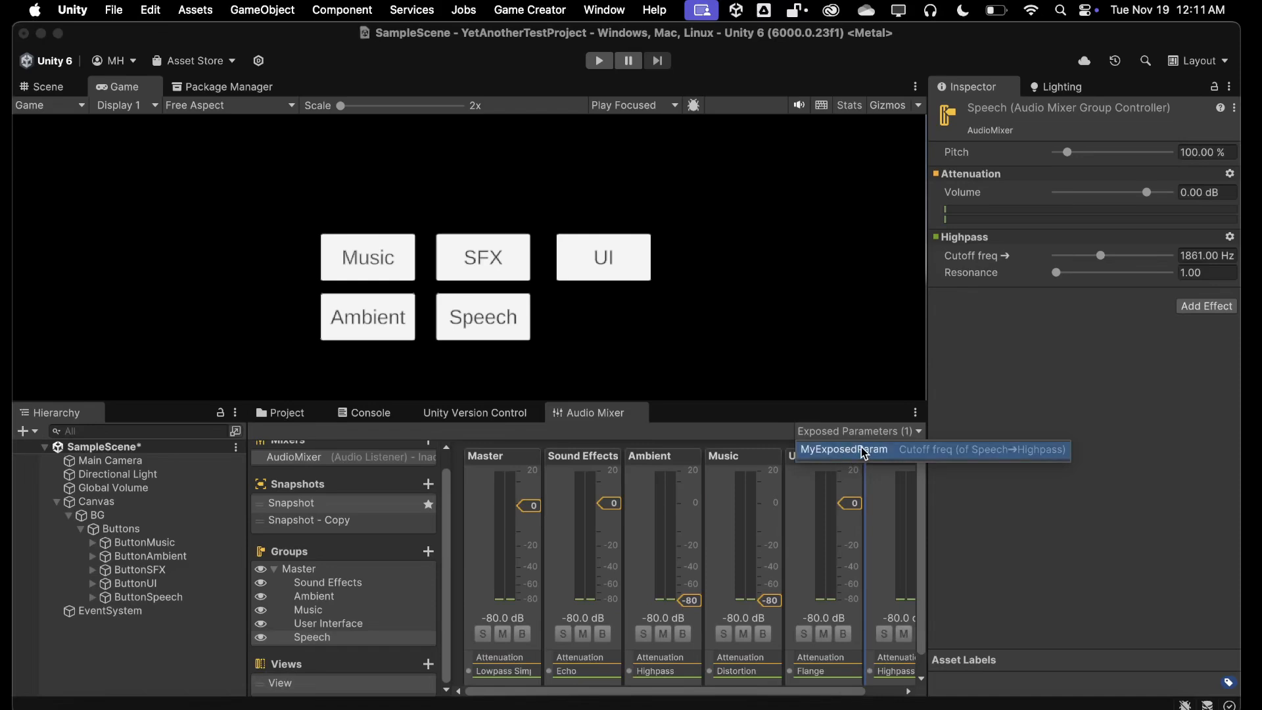
pyautogui.doubleClick(861, 451)
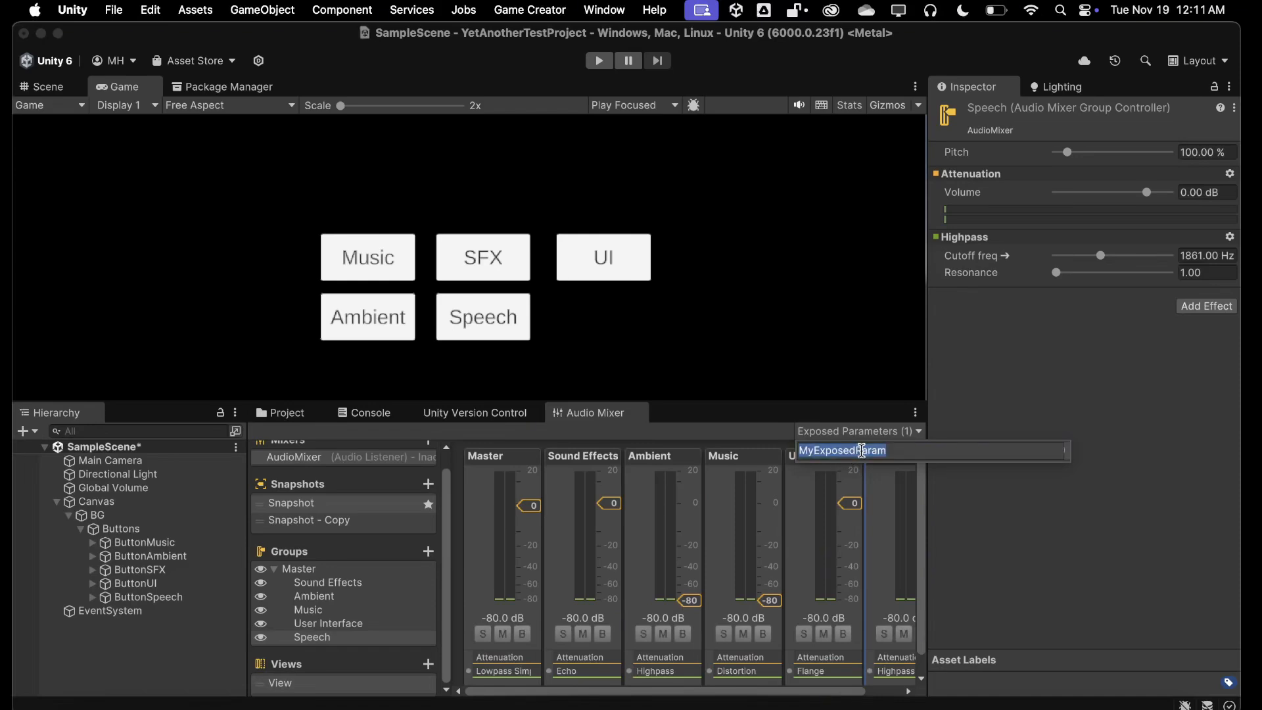
pyautogui.write('Cutoff')
pyautogui.press('Return')
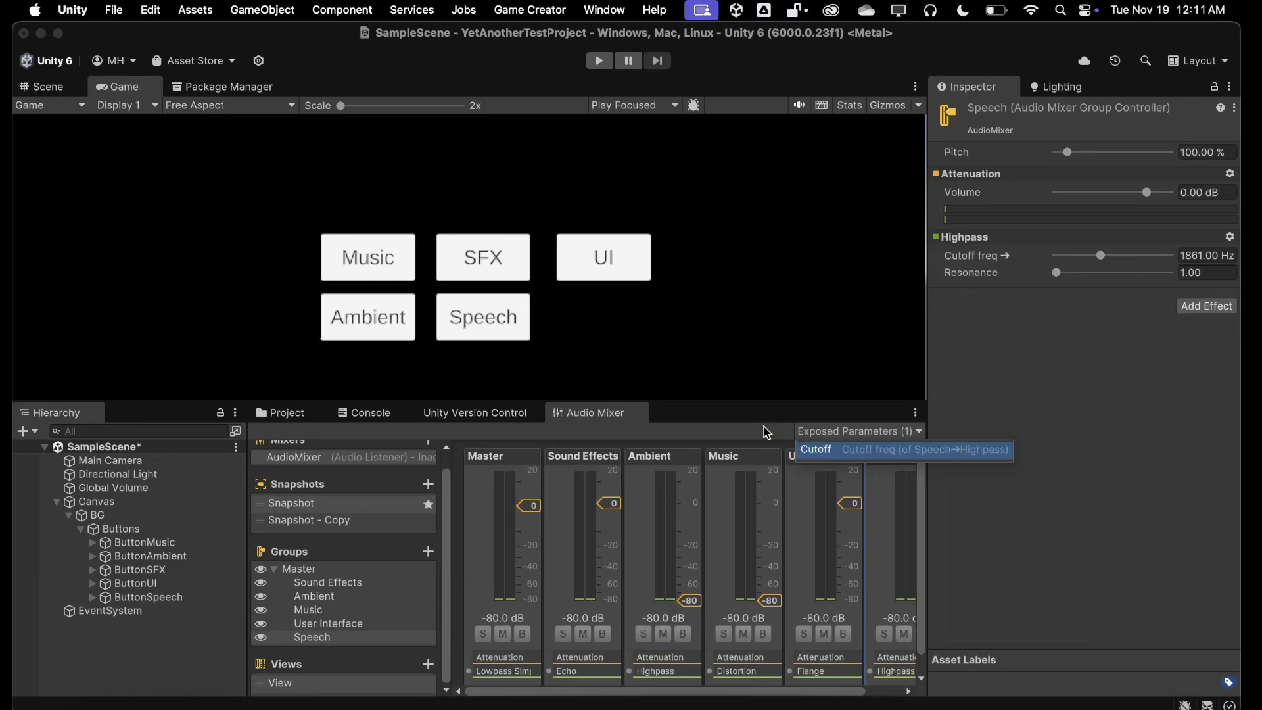
pyautogui.click(769, 430)
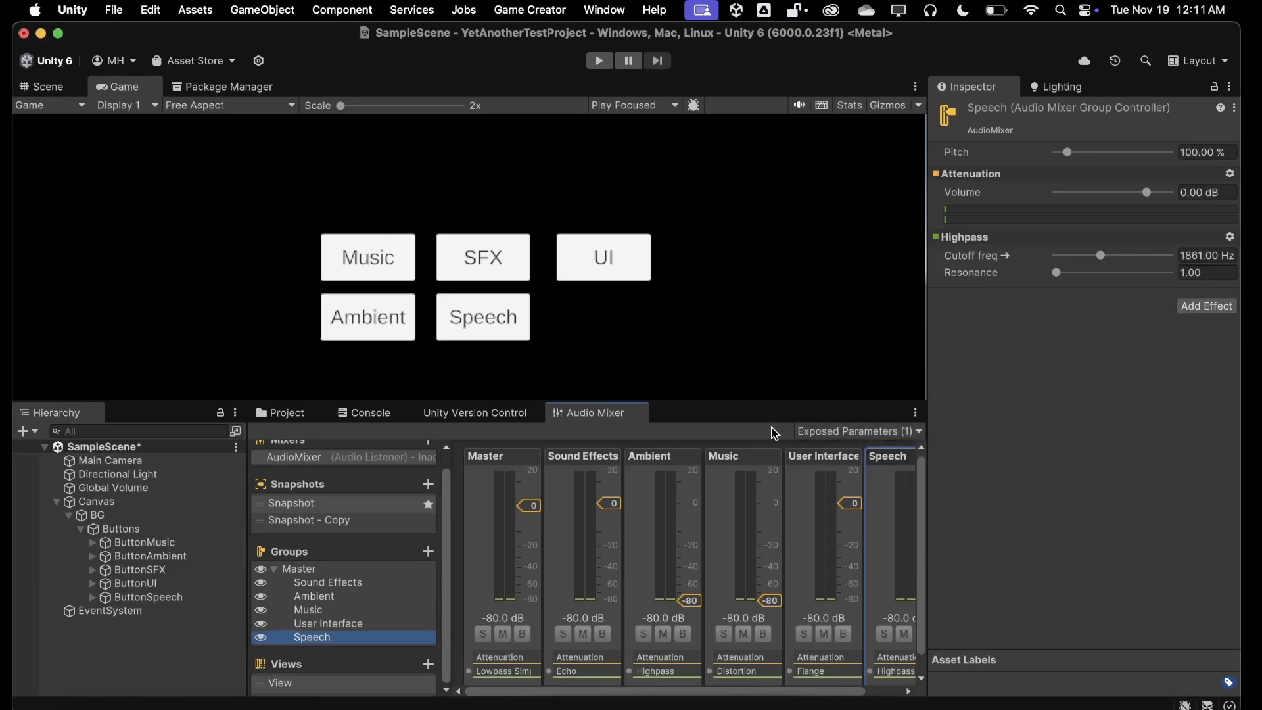
# Set the parameter name in ButtonSpeech's Audio Mixer Parameter instruction to Cutoff
pyautogui.click(151, 598)
pyautogui.scroll(-8, 1116, 486)
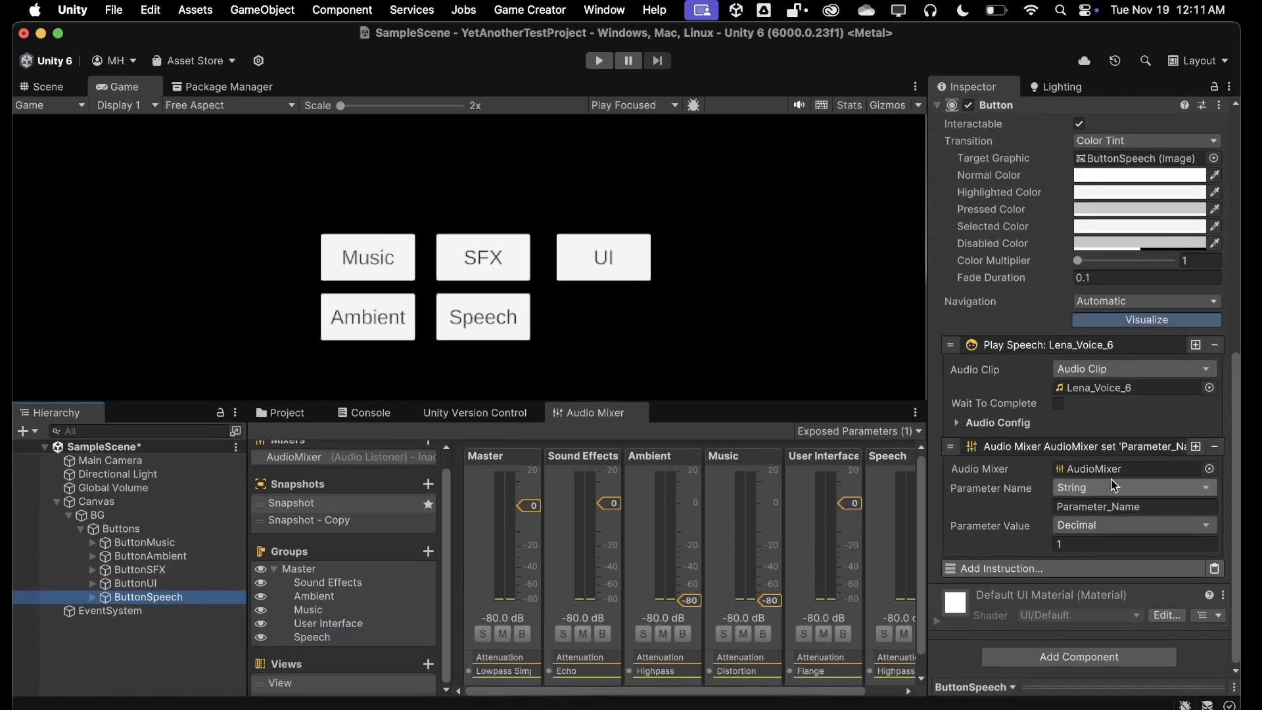
pyautogui.click(1085, 504)
pyautogui.write('Cutoff')
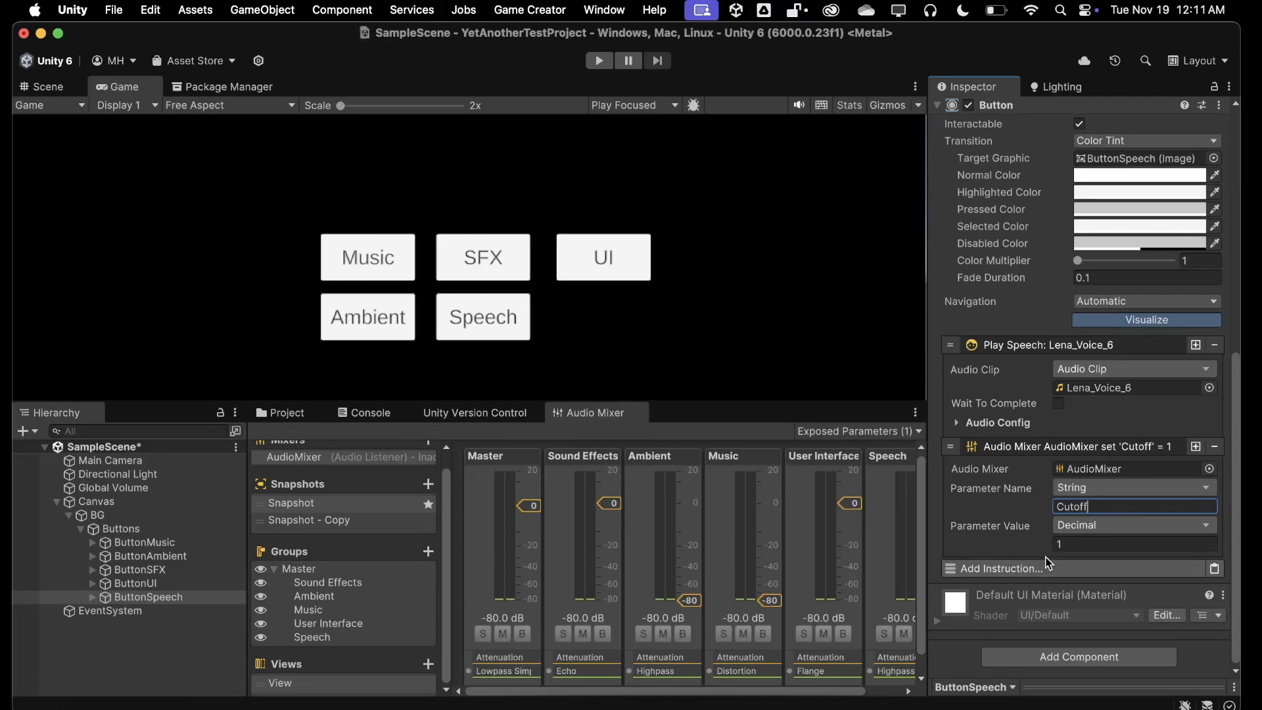
# Set the parameter value in ButtonSpeech's Audio Mixer Parameter instruction to 1600, checking the Speech group's Highpass settings first
pyautogui.click(1081, 544)
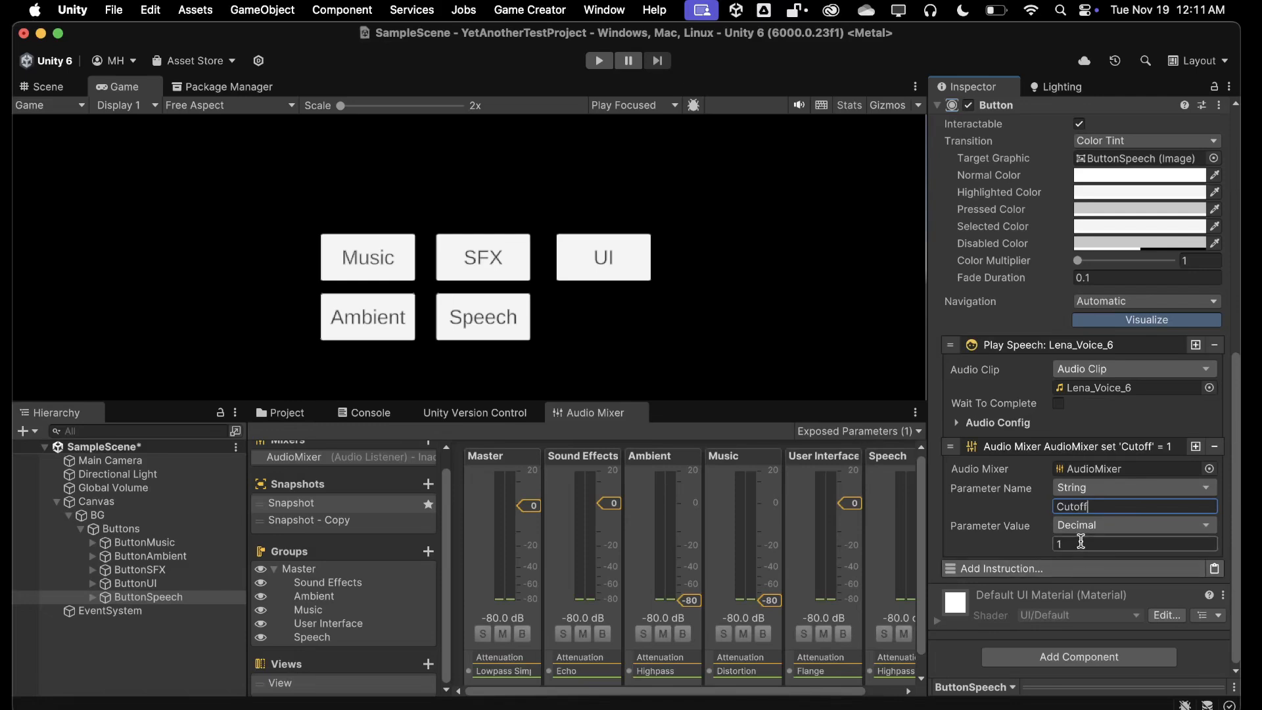
pyautogui.click(890, 538)
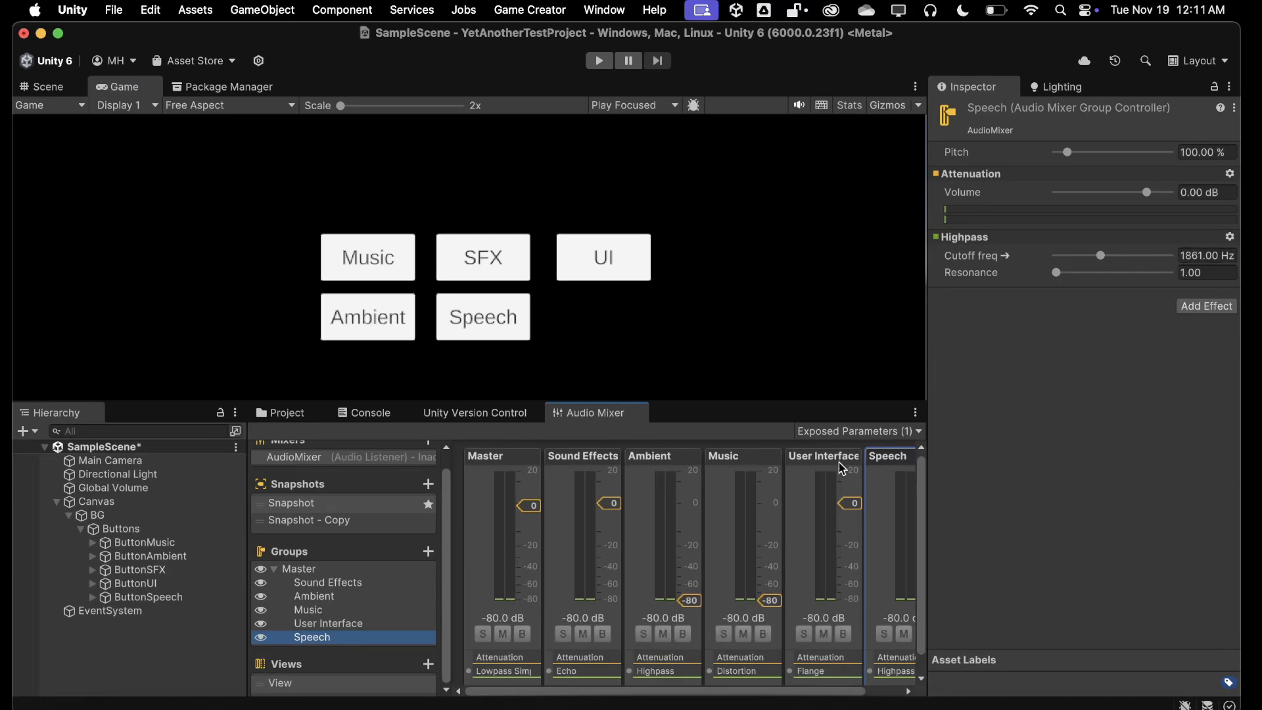
pyautogui.click(172, 596)
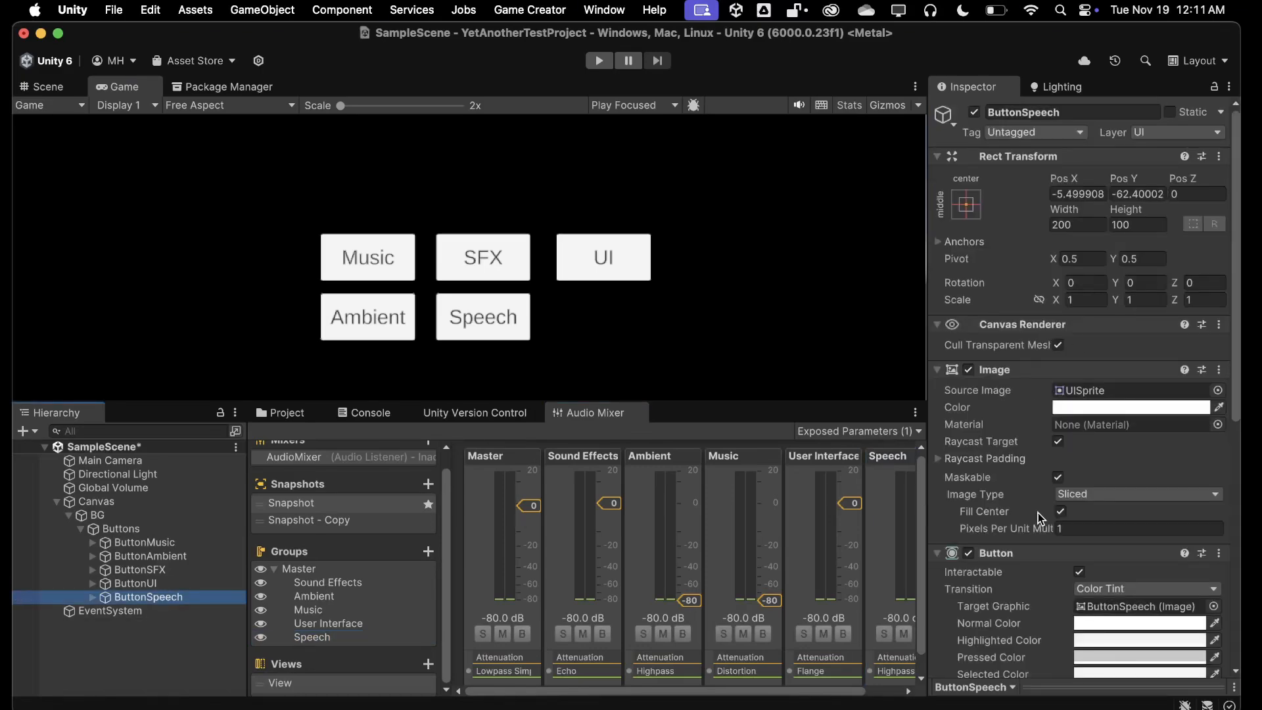
pyautogui.scroll(-10, 1040, 518)
pyautogui.click(1093, 544)
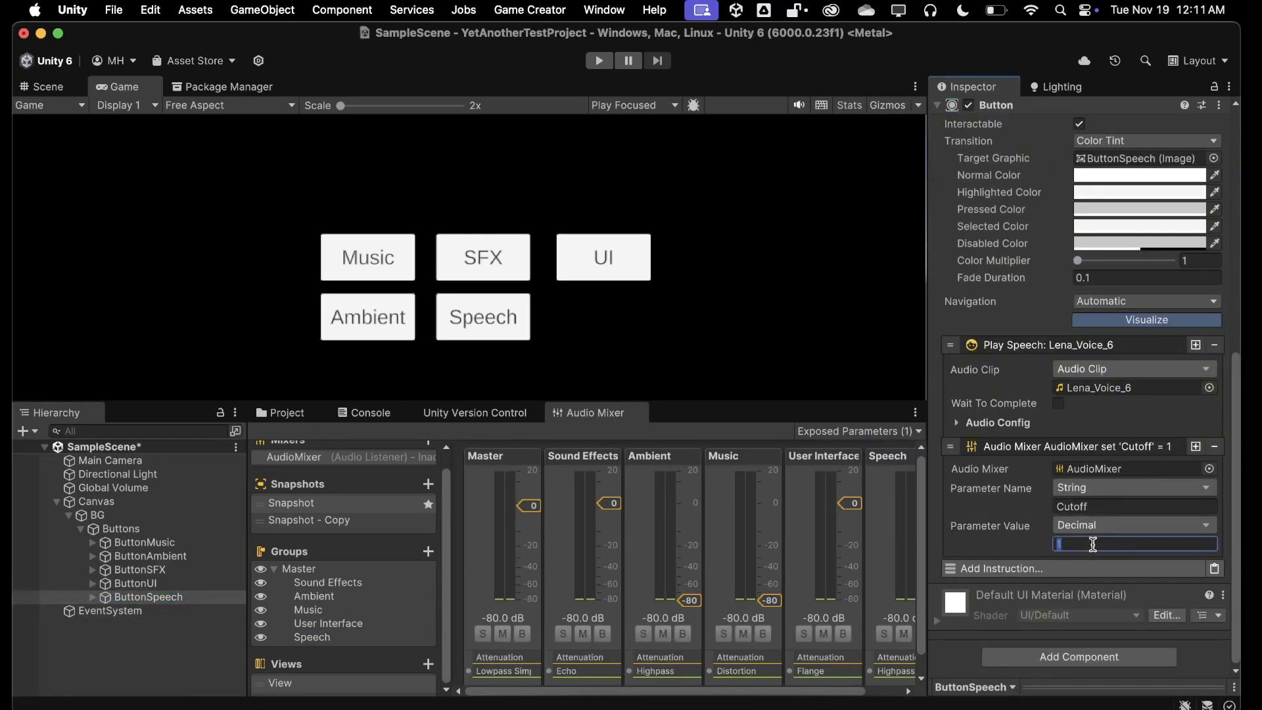
pyautogui.write('1600')
# Run the scene, enable mixer editing in play mode, and set the Speech group's Highpass cutoff frequency to 1307 Hz
pyautogui.click(598, 61)
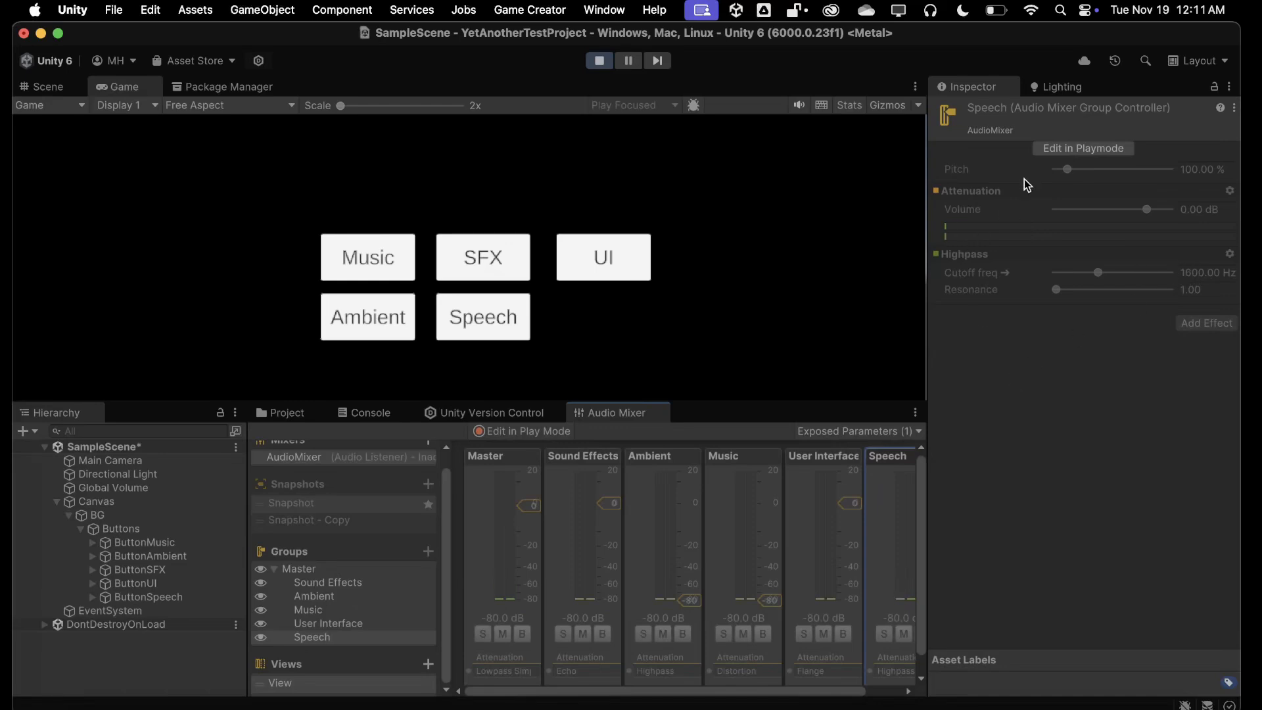
pyautogui.click(1045, 147)
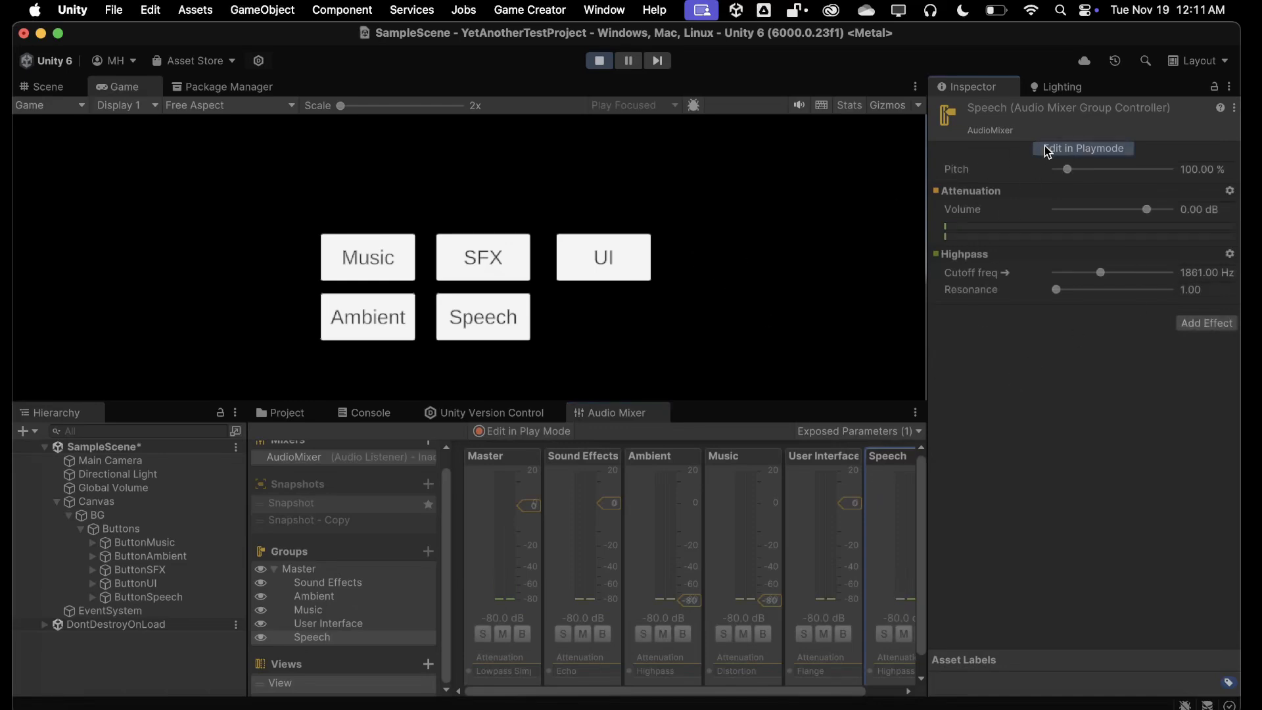
pyautogui.moveTo(1097, 272)
pyautogui.mouseDown()
pyautogui.moveTo(1109, 276)
pyautogui.moveTo(1094, 276)
pyautogui.mouseUp()
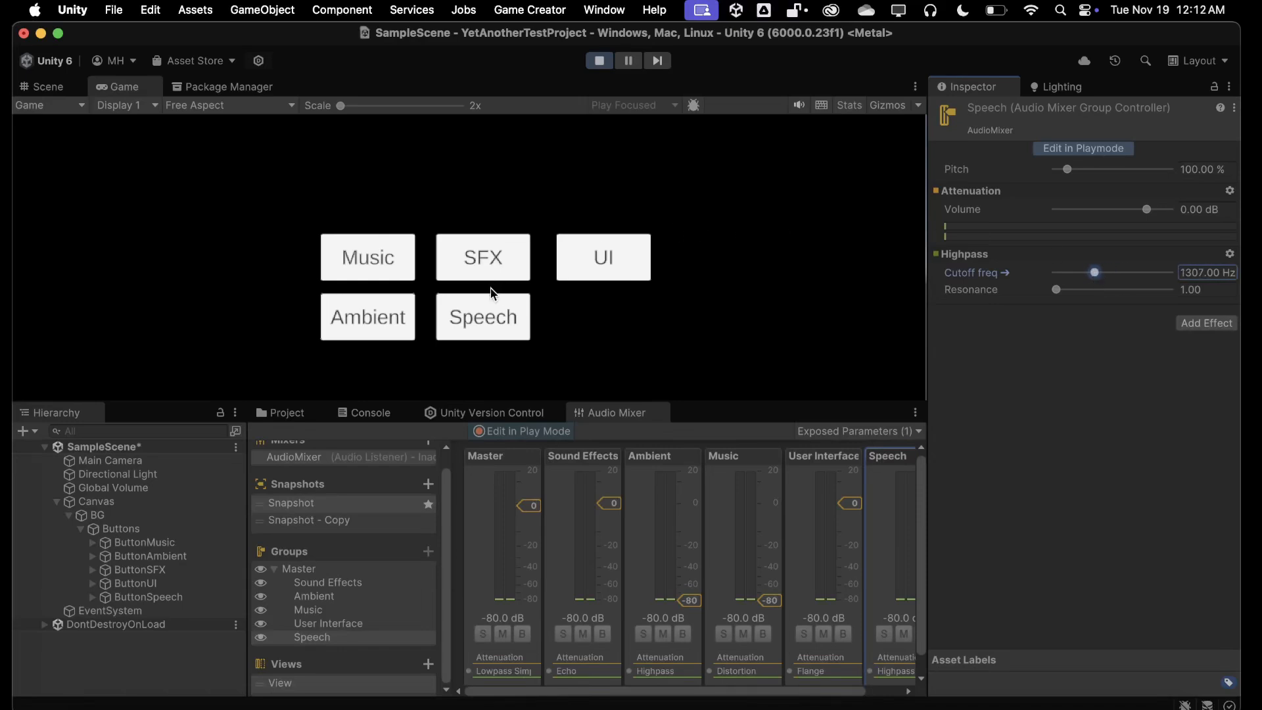
# Test the Speech button in two play-mode runs to check how the instruction drives the Highpass cutoff
pyautogui.click(487, 319)
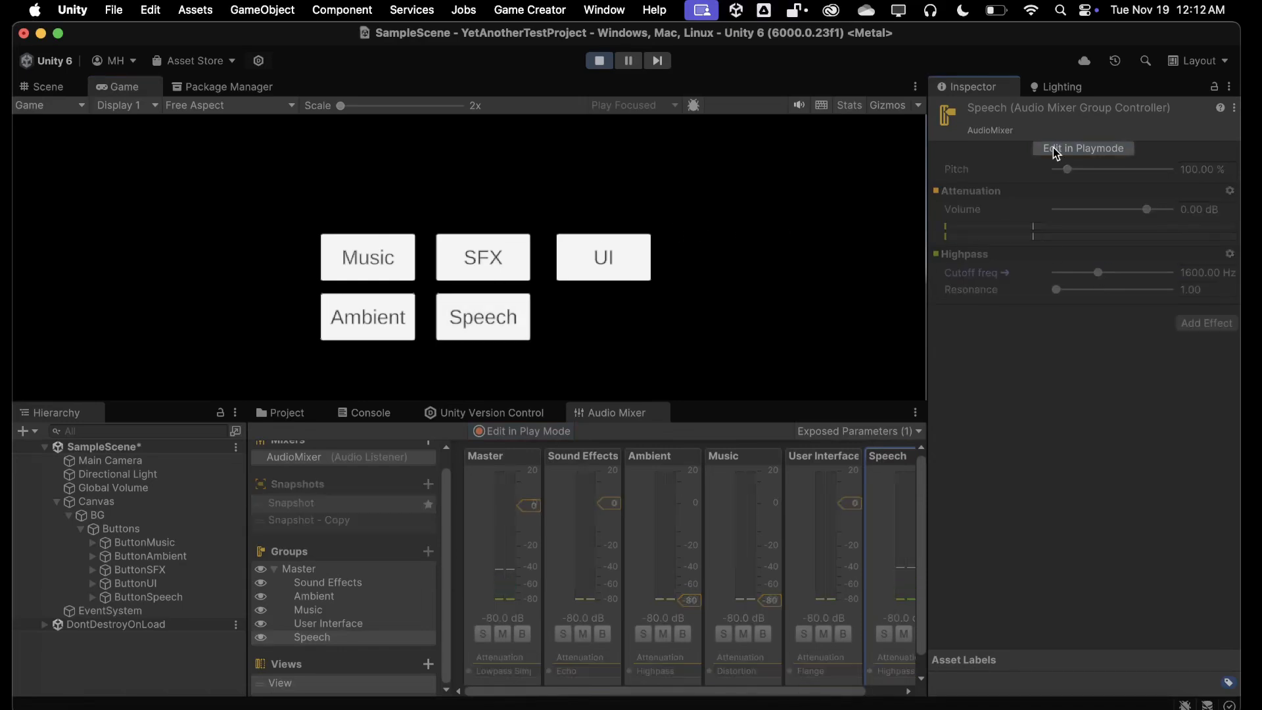
pyautogui.click(1081, 147)
pyautogui.press('super+p')
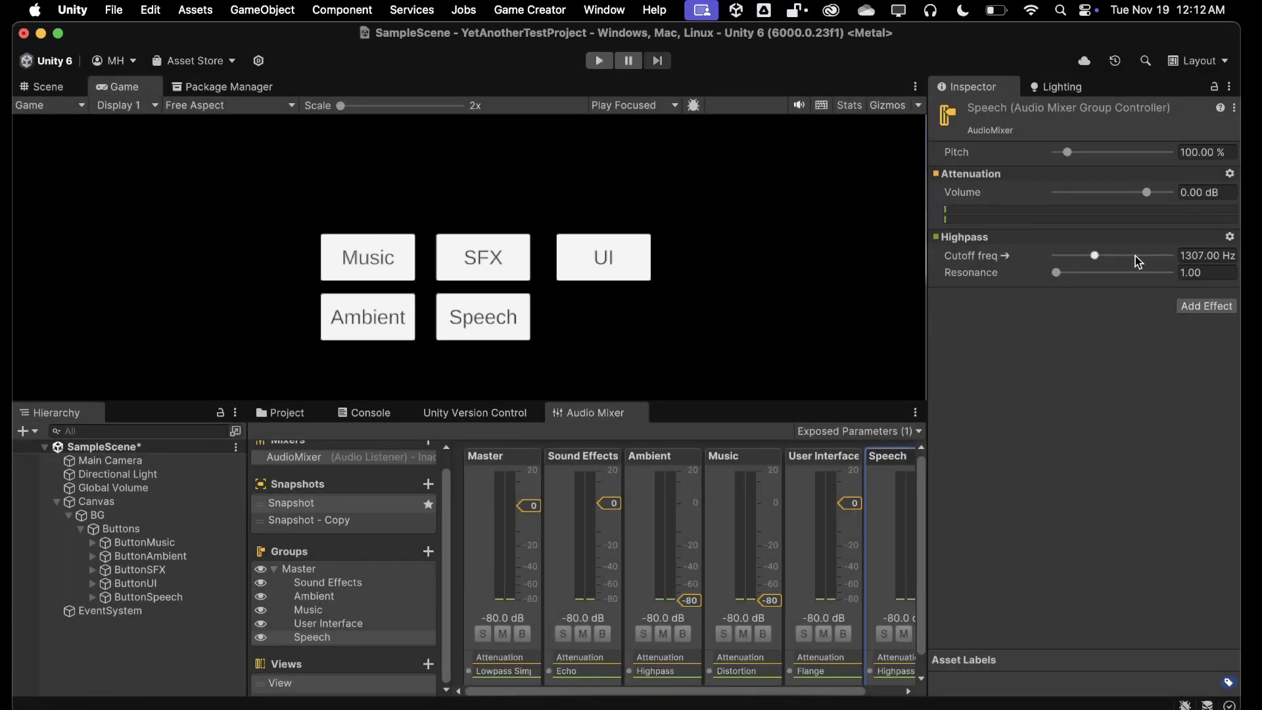
pyautogui.click(598, 60)
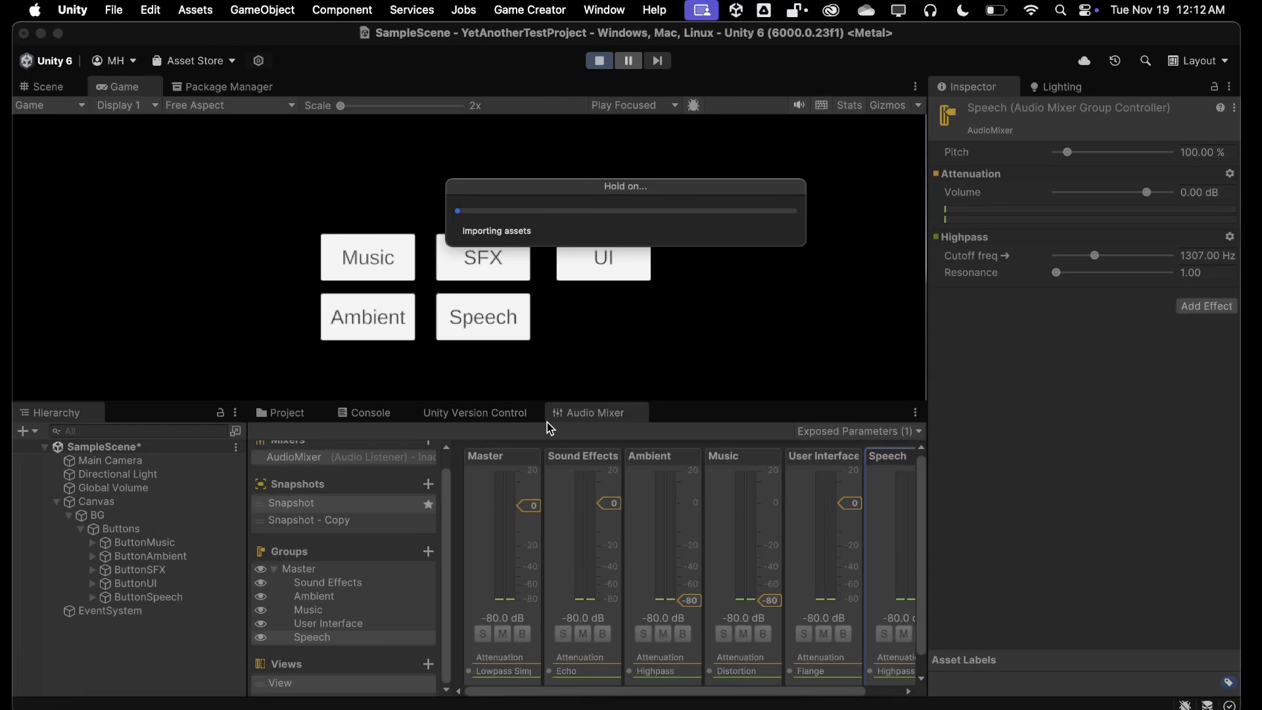
pyautogui.click(476, 318)
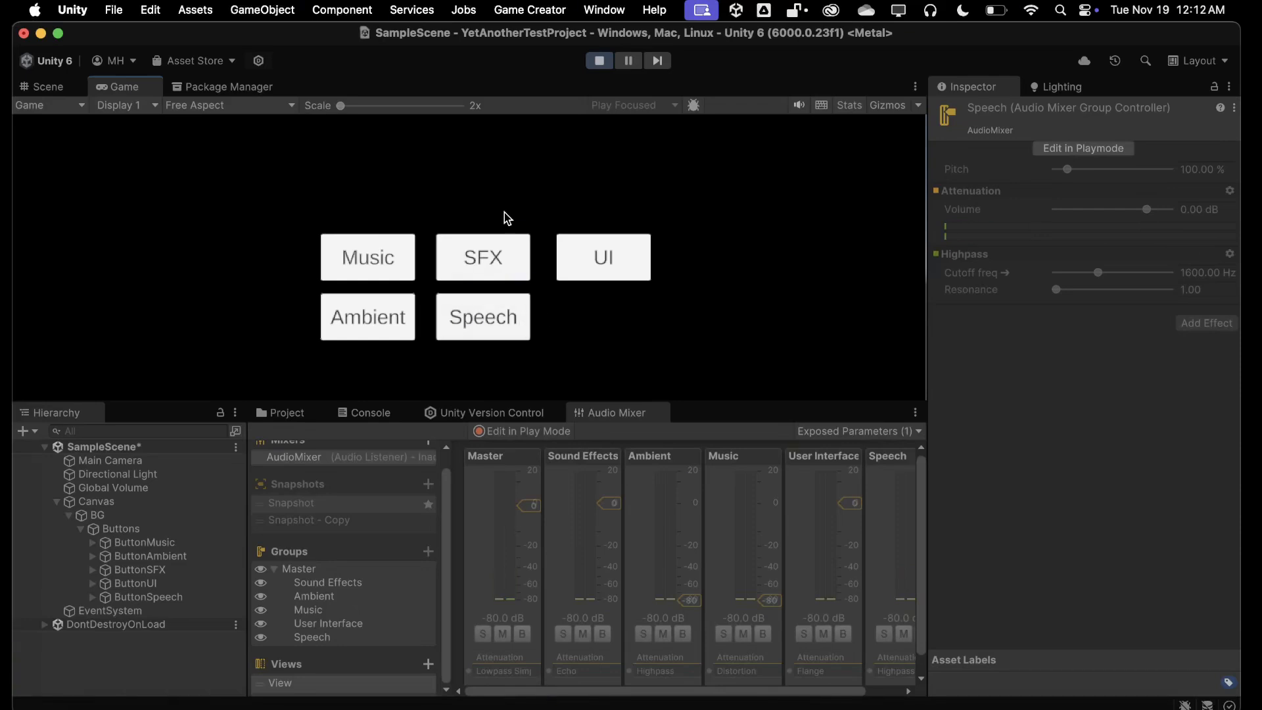
pyautogui.click(602, 59)
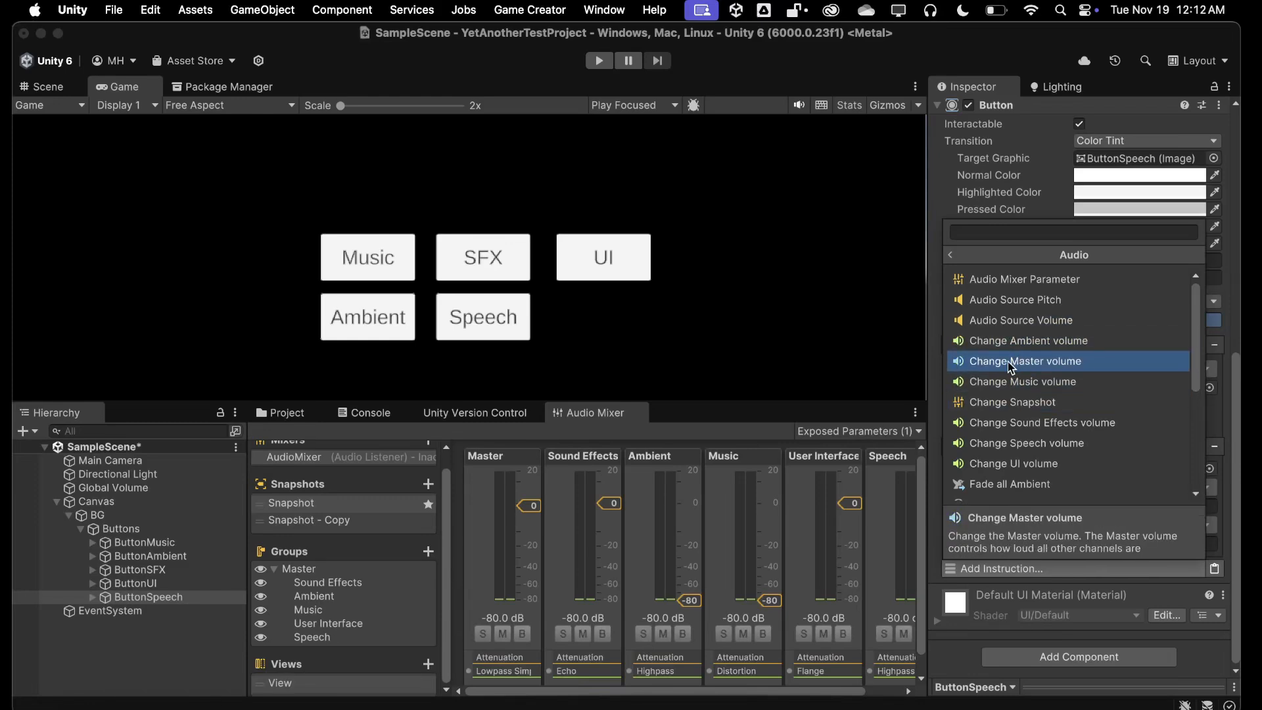
pyautogui.scroll(-2, 1003, 381)
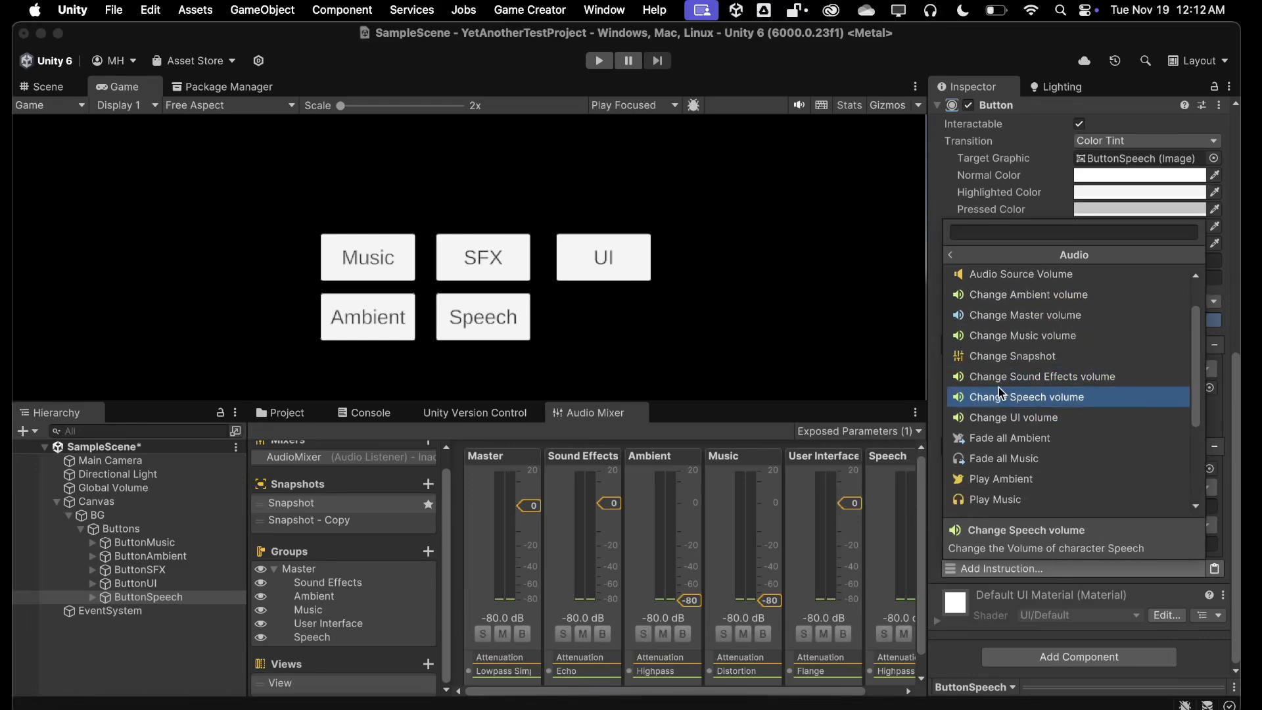
pyautogui.scroll(-1, 999, 389)
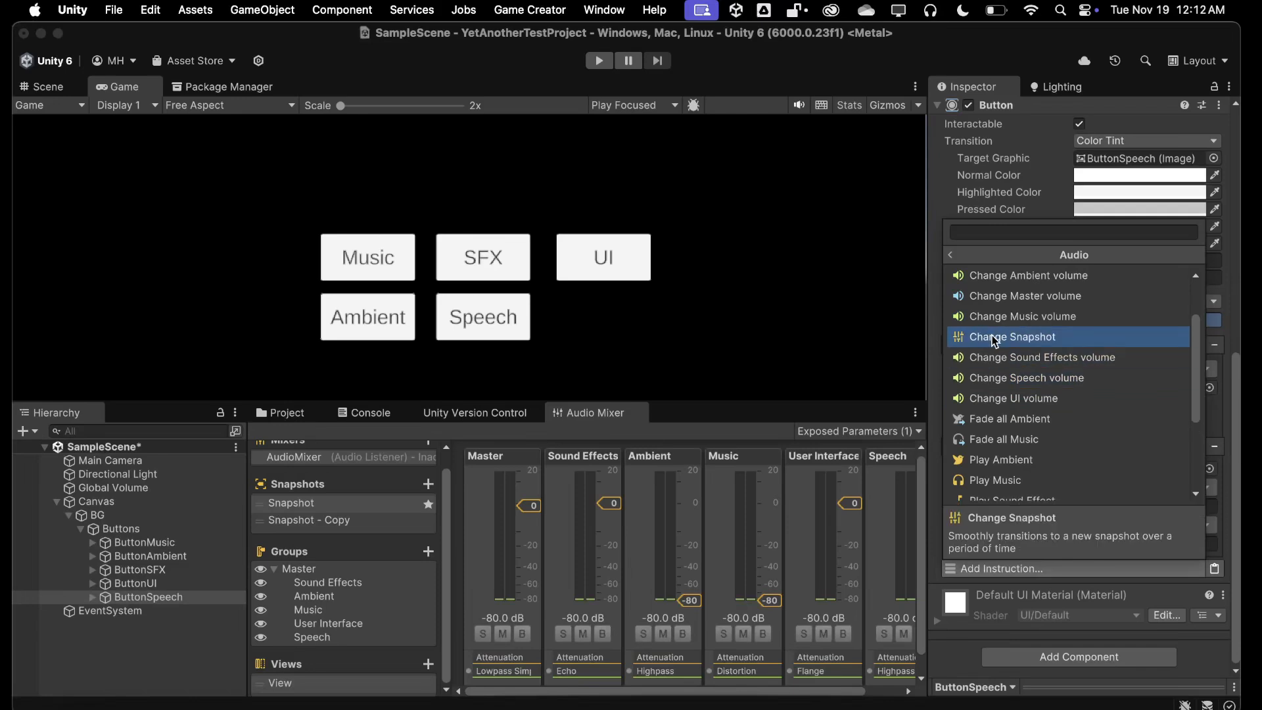
# Add a new snapshot to AudioMixer and name it Low Volume
pyautogui.click(308, 504)
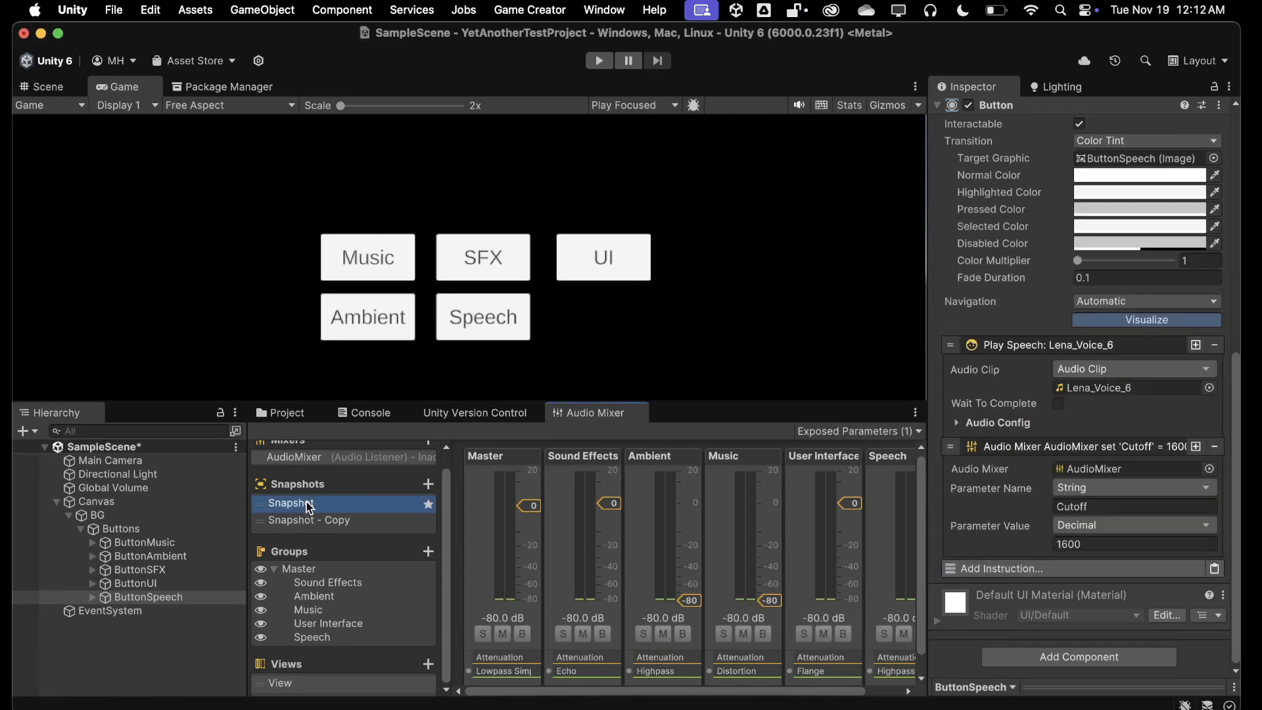
pyautogui.press('super+d')
pyautogui.write('Snapshot 1')
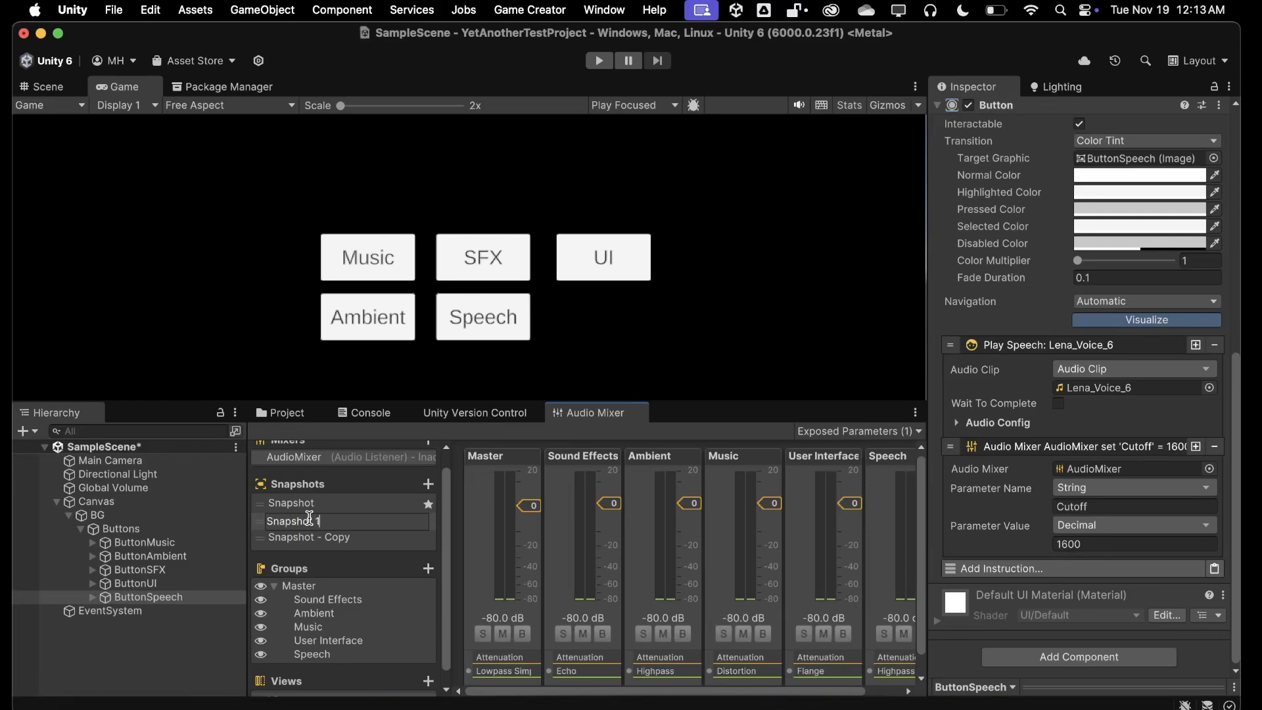
pyautogui.press('Return')
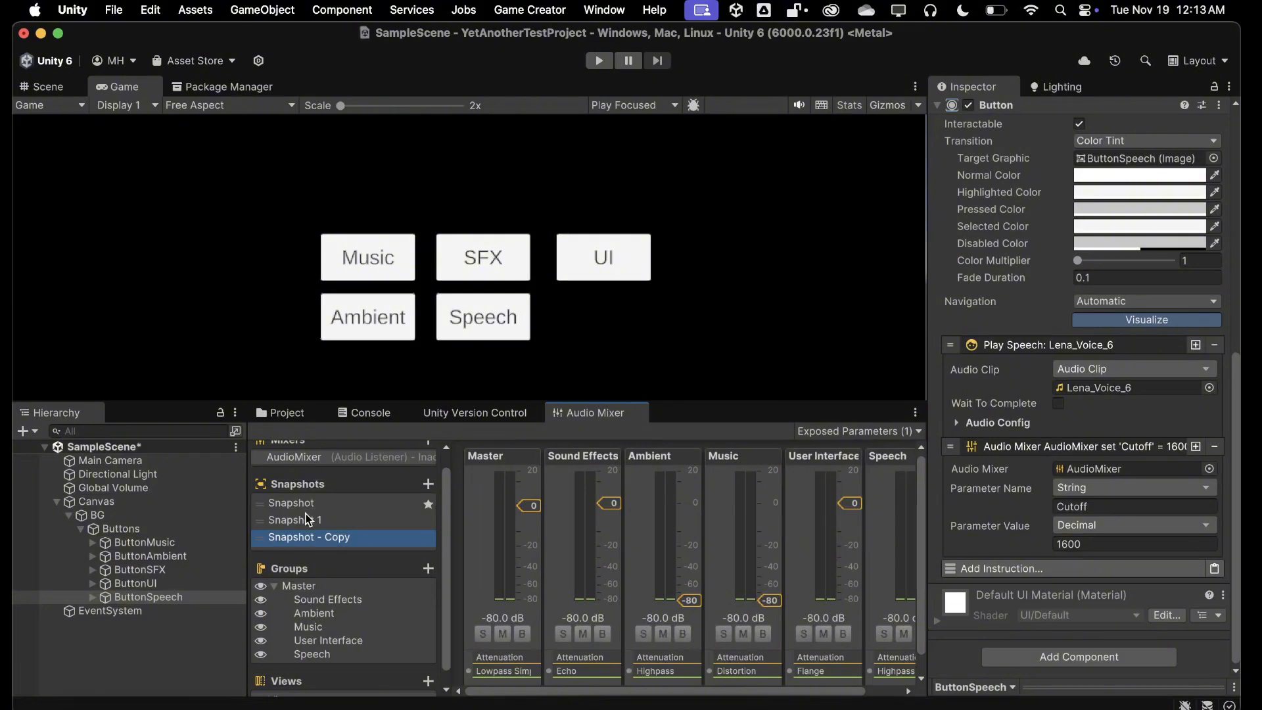
pyautogui.click(309, 537)
pyautogui.click(313, 520)
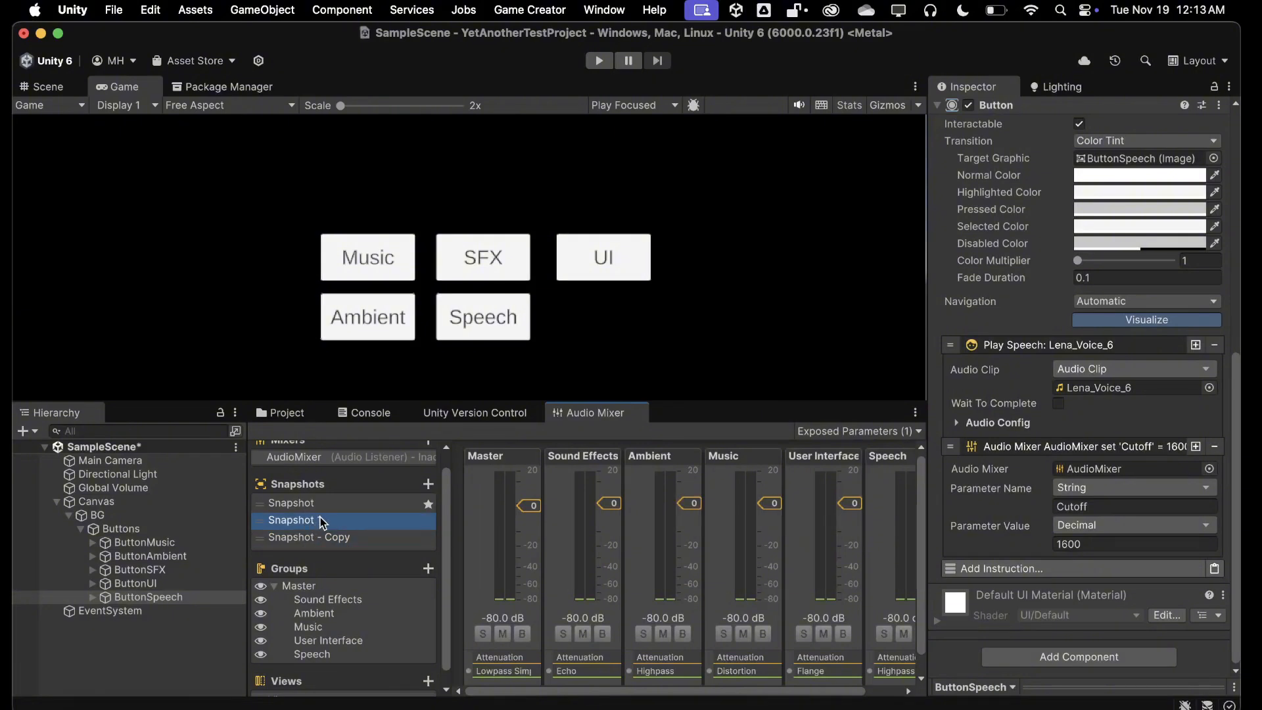
pyautogui.doubleClick(322, 520)
pyautogui.write('Low Volume')
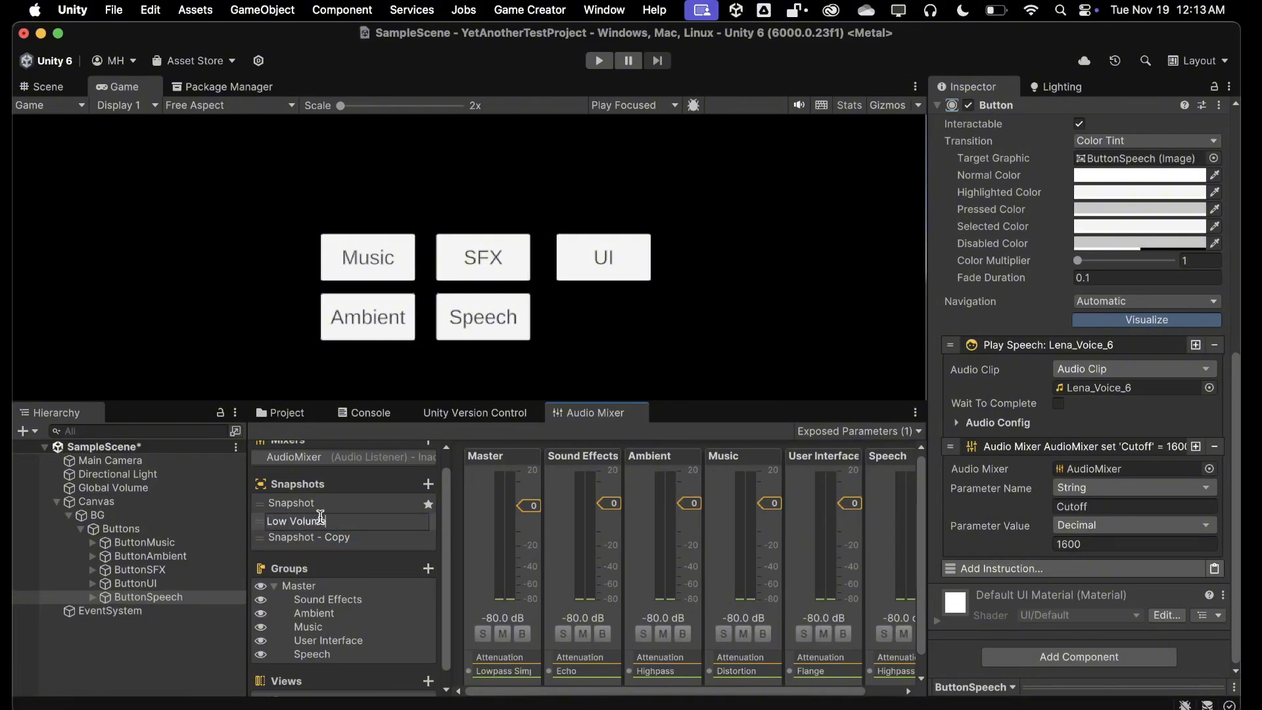
pyautogui.press('Return')
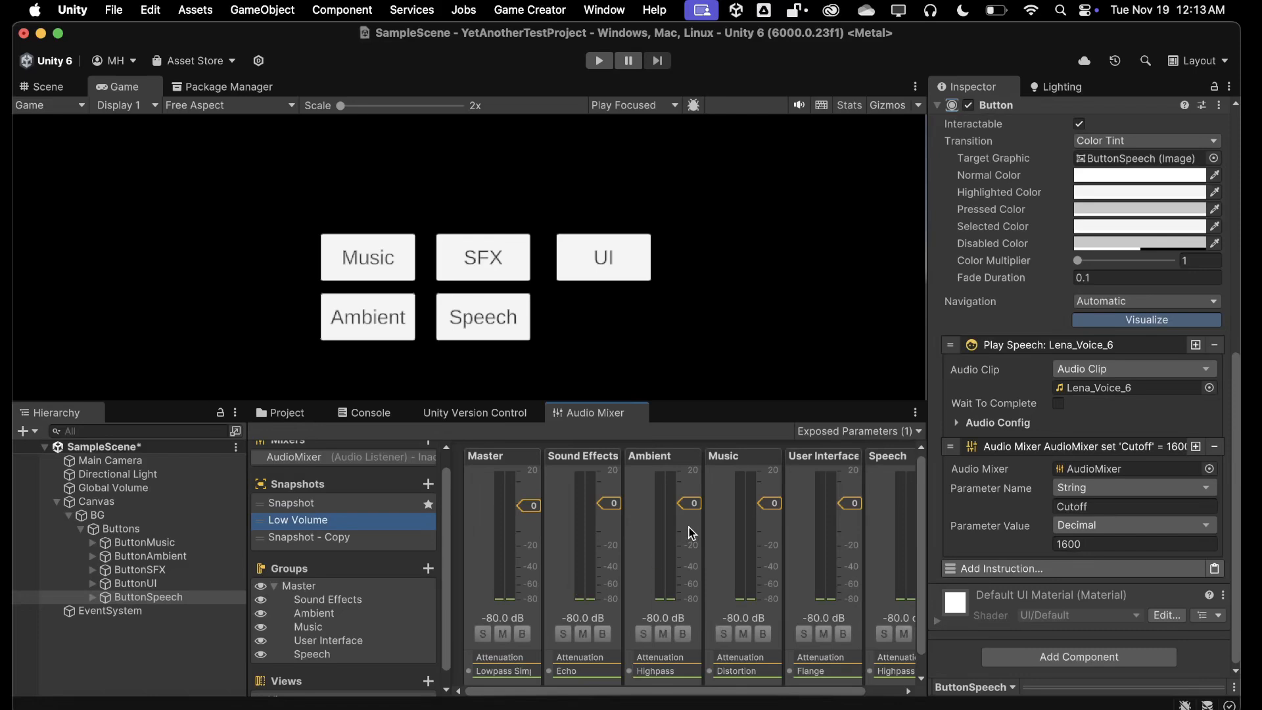
# Lower the Ambient, Music, User Interface and Sound Effects volumes to -80 dB in the Low Volume snapshot
pyautogui.moveTo(696, 510); pyautogui.dragTo(697, 649)
pyautogui.moveTo(778, 511); pyautogui.dragTo(772, 611)
pyautogui.moveTo(851, 512); pyautogui.dragTo(833, 601)
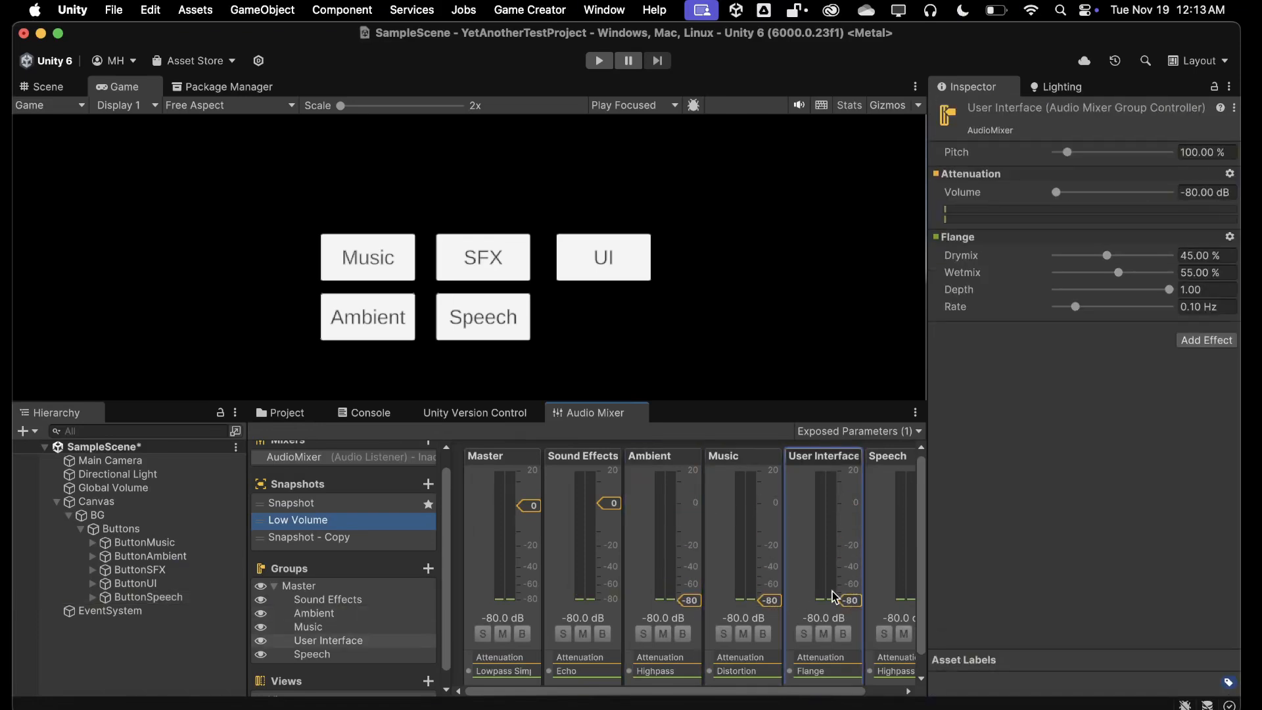
pyautogui.moveTo(612, 506); pyautogui.dragTo(608, 600)
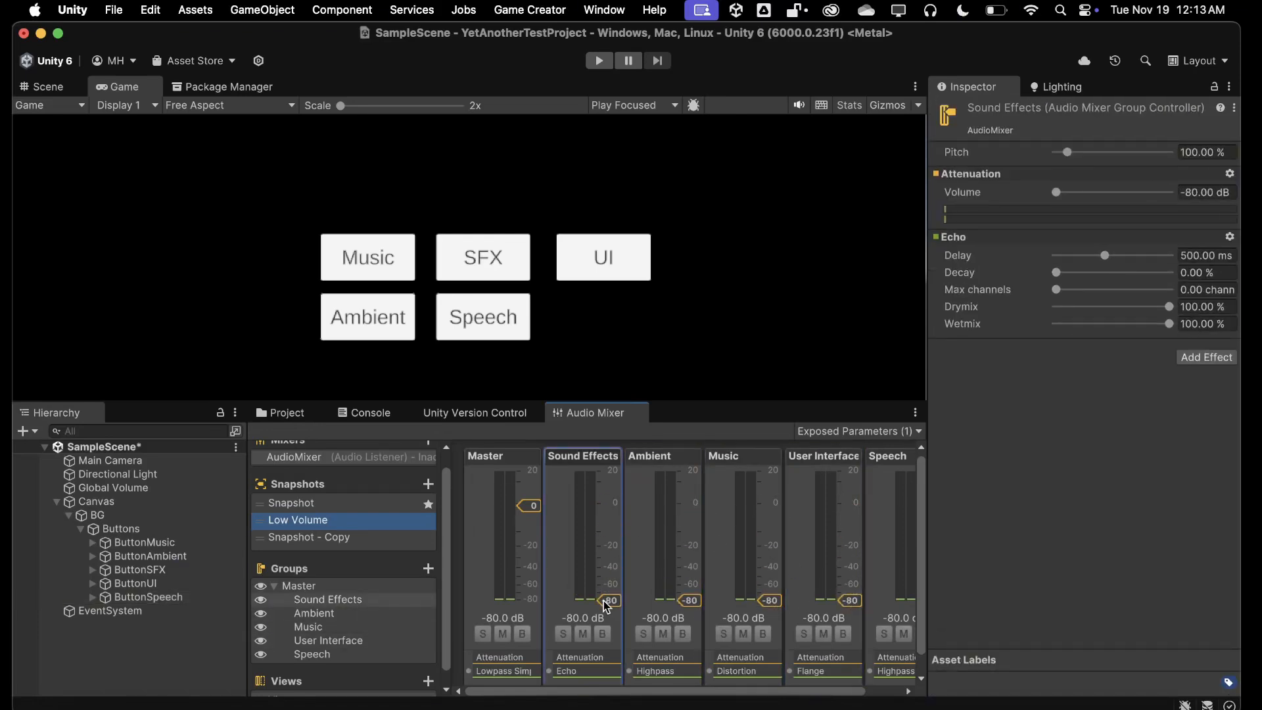
# Rename the mixer's starting snapshot as Default and Snapshot - Copy as High Volume
pyautogui.click(306, 507)
pyautogui.doubleClick(307, 504)
pyautogui.write('Default')
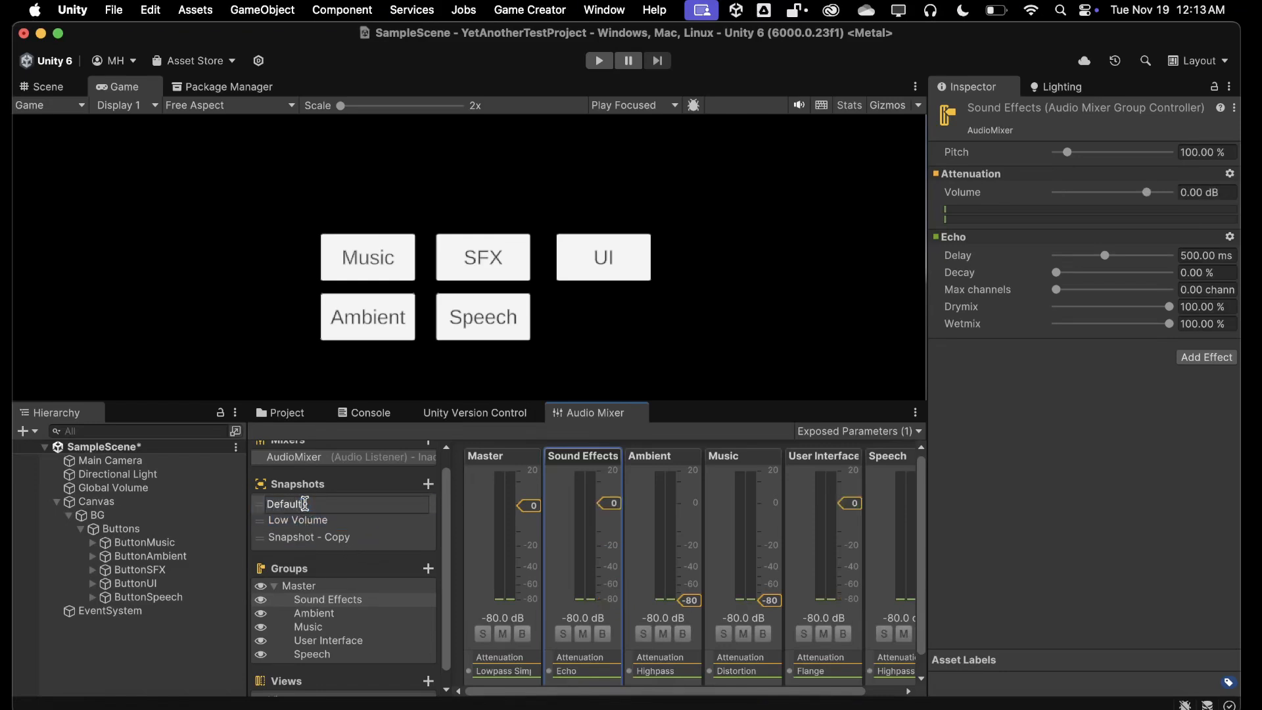
pyautogui.press('Return')
pyautogui.click(303, 539)
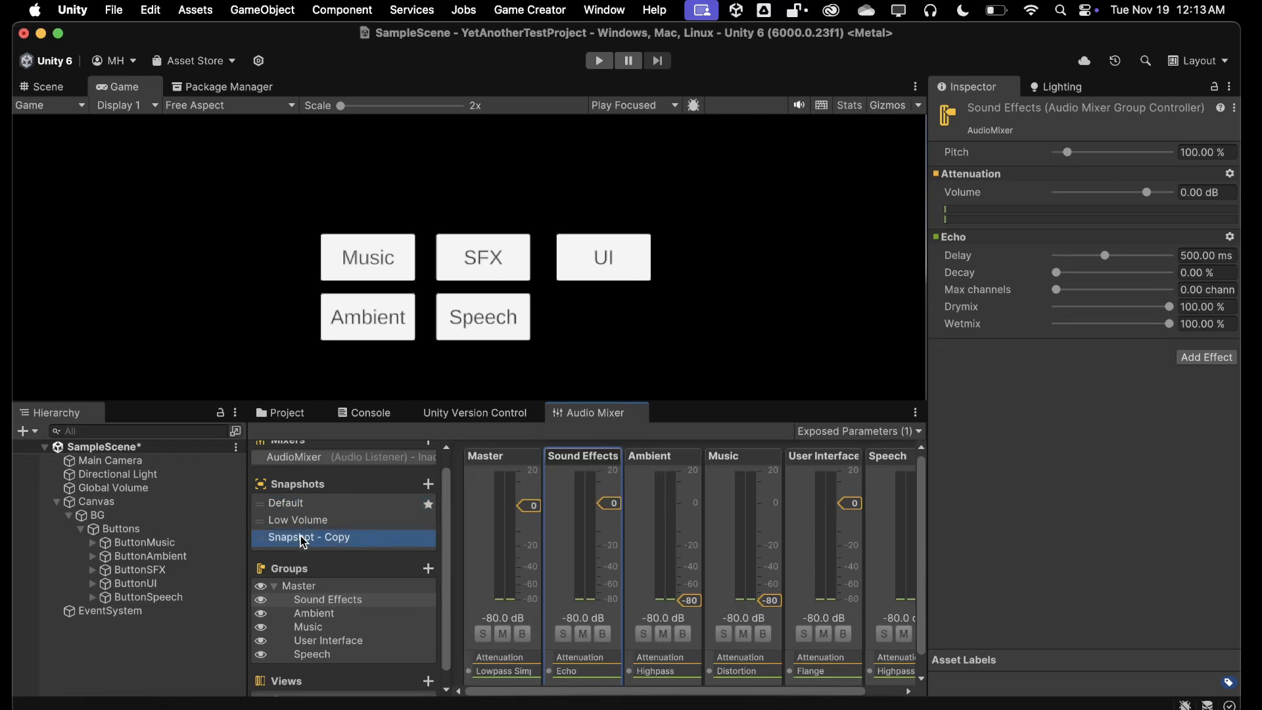
pyautogui.doubleClick(303, 539)
pyautogui.write('High Vo')
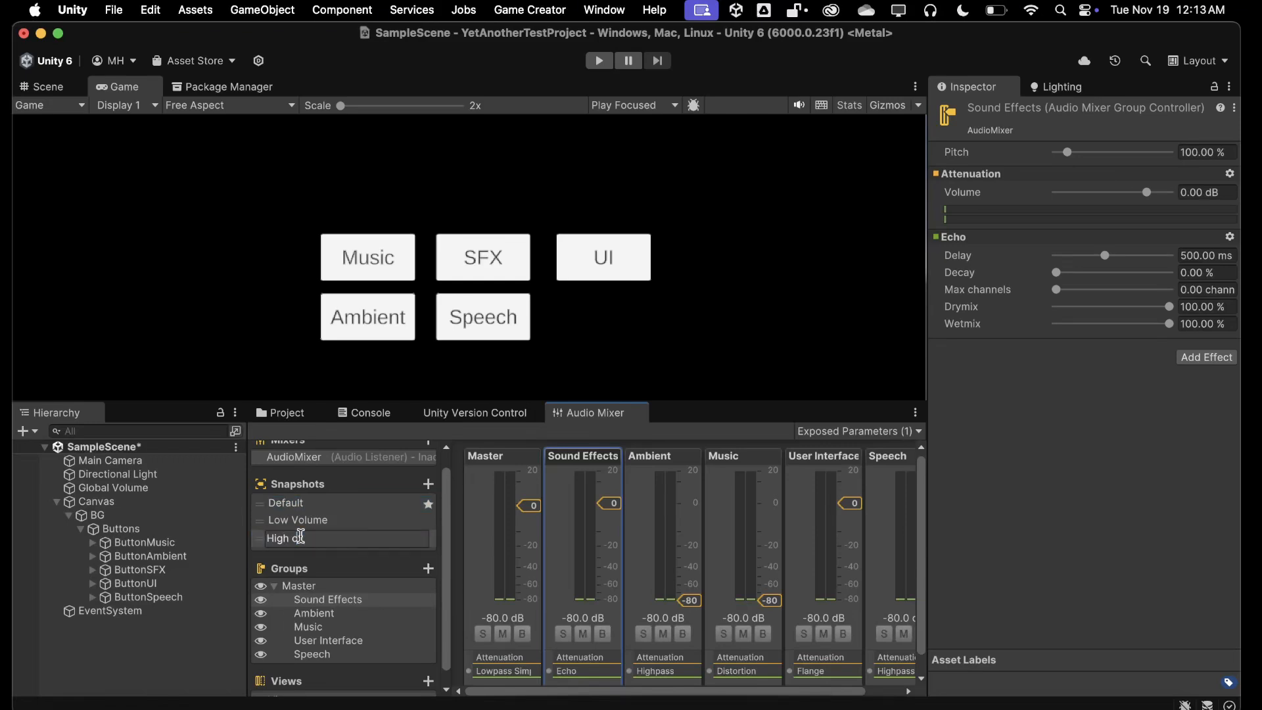
pyautogui.write('lume')
pyautogui.press('Return')
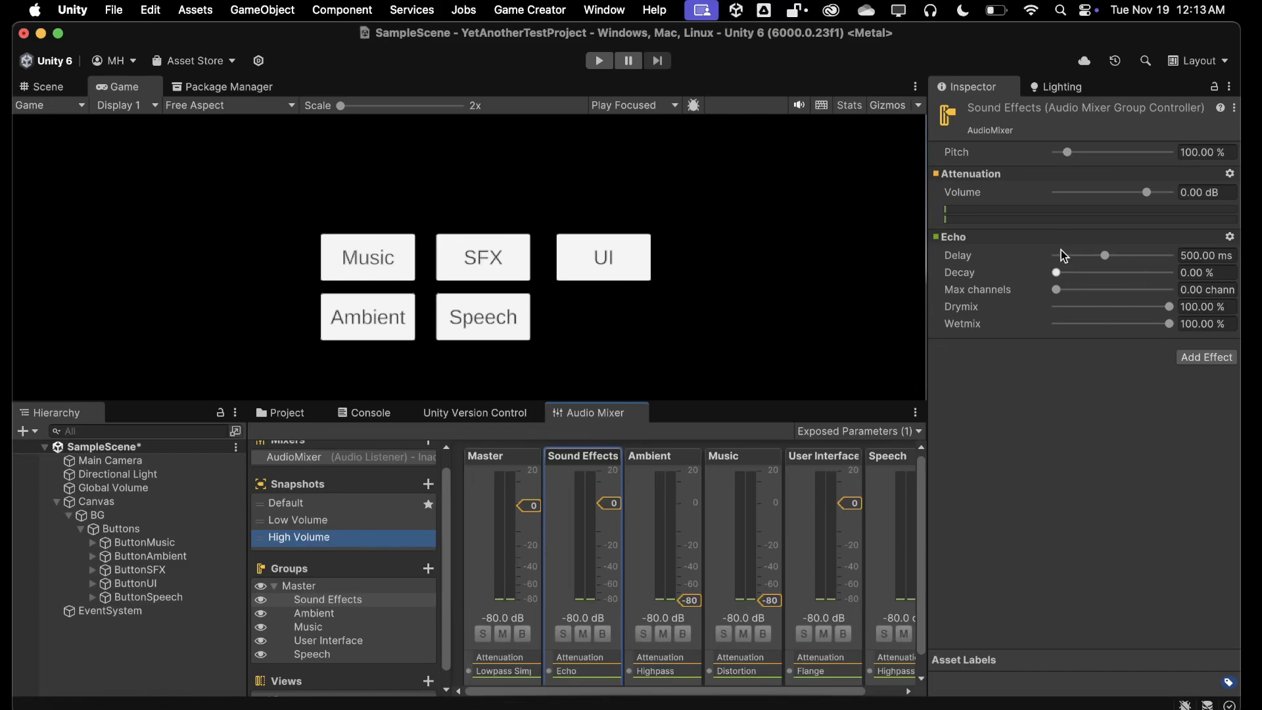
# Raise the Music and Ambient group volumes to 20 dB in the High Volume snapshot
pyautogui.click(333, 521)
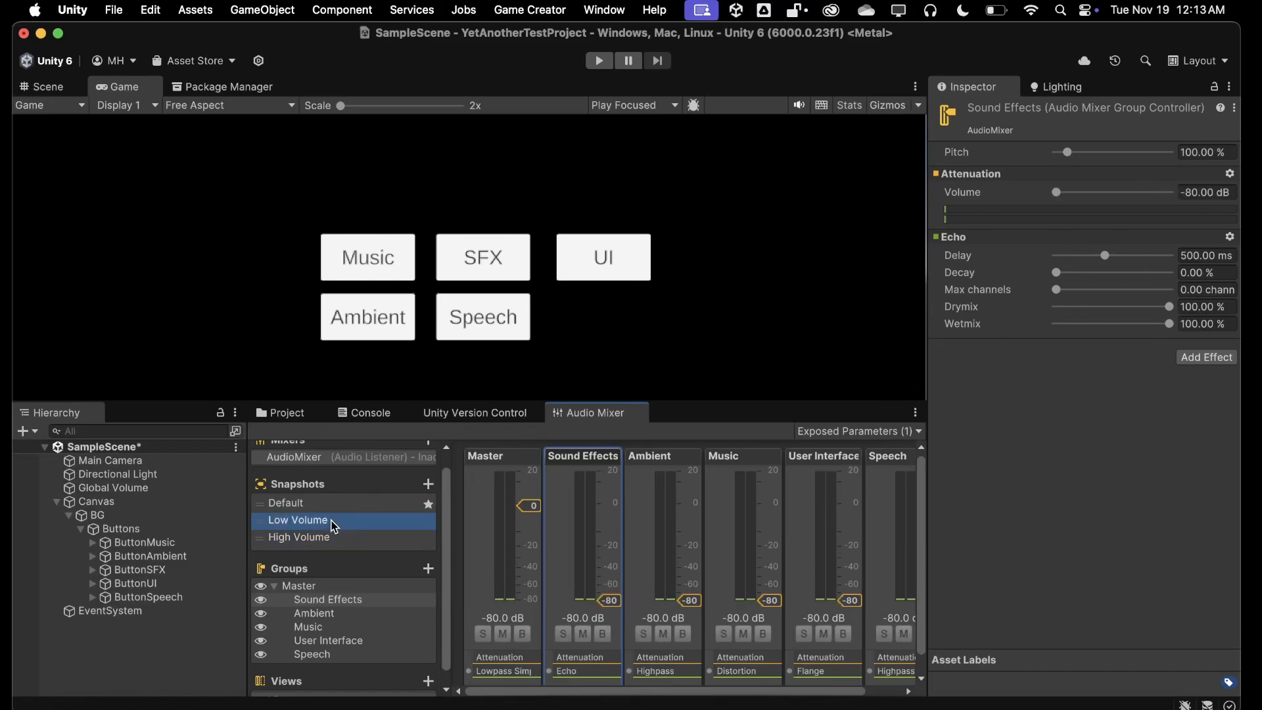
pyautogui.click(332, 538)
pyautogui.moveTo(688, 600); pyautogui.dragTo(684, 490)
pyautogui.moveTo(770, 600); pyautogui.dragTo(769, 470)
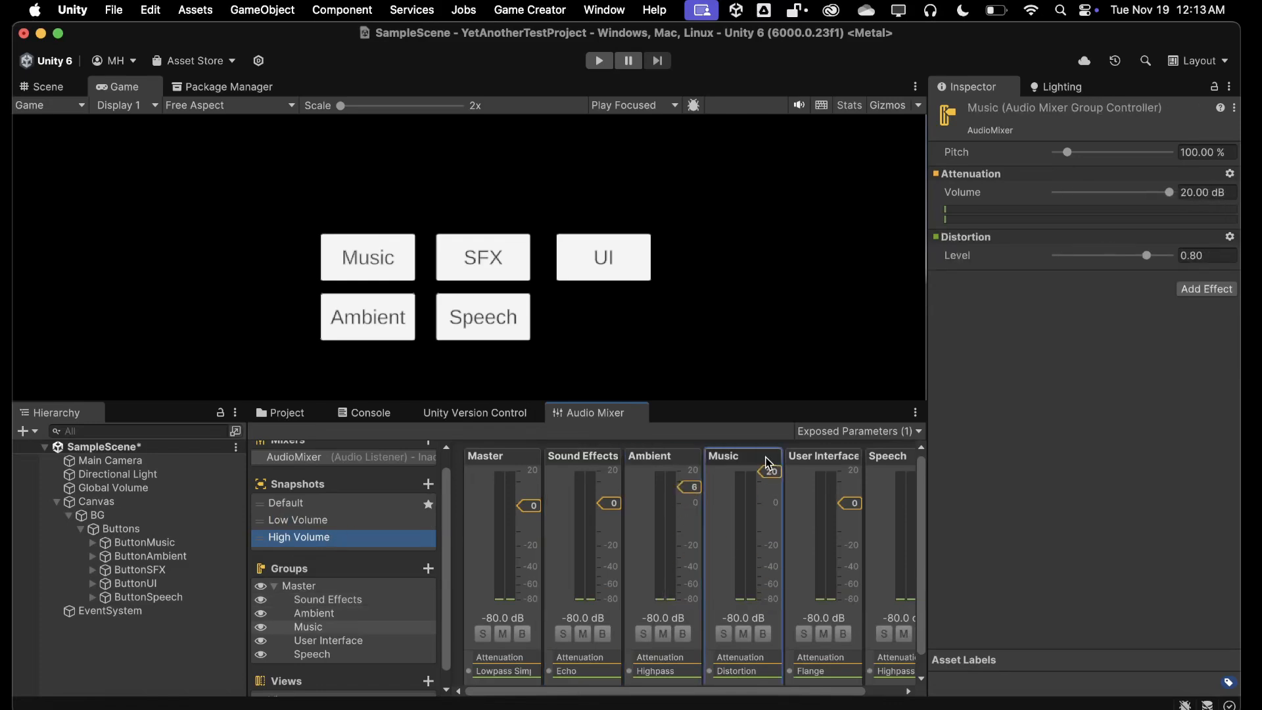
pyautogui.moveTo(694, 486); pyautogui.dragTo(690, 470)
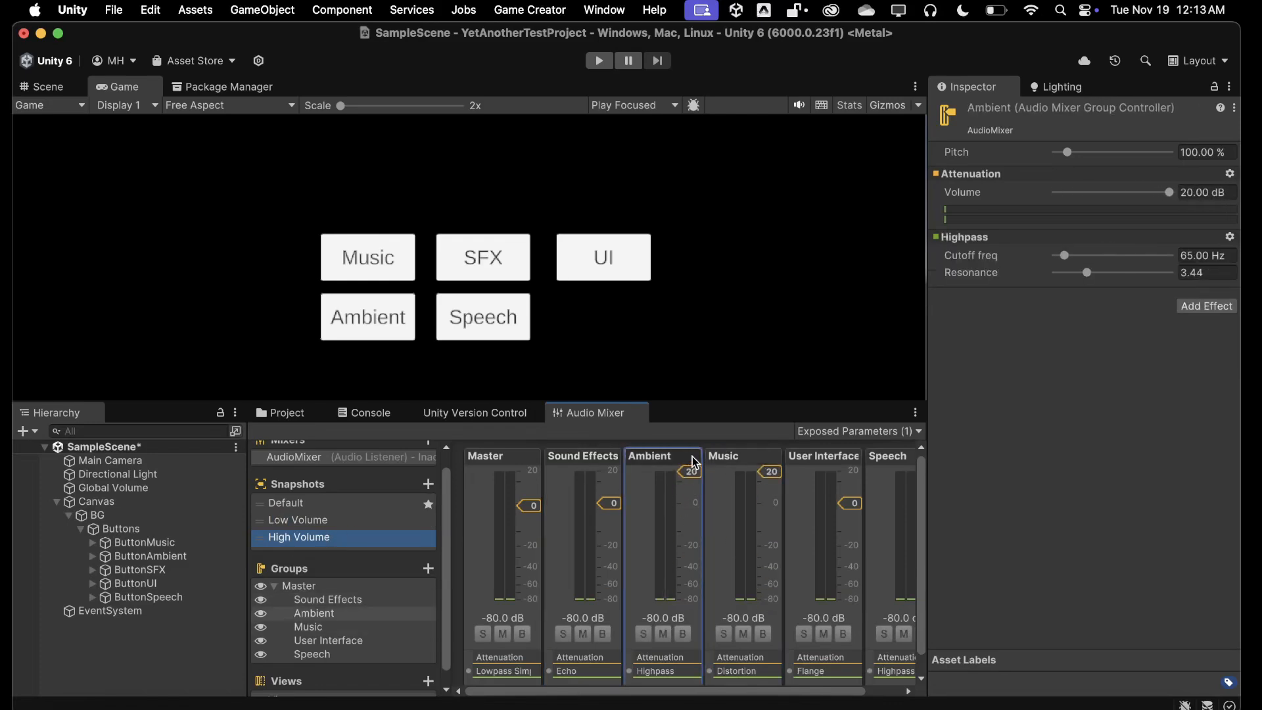
# In the Default snapshot, set Ambient and Sound Effects to about -7 dB, Music to about -6 dB, and Master to about -3 dB
pyautogui.click(286, 519)
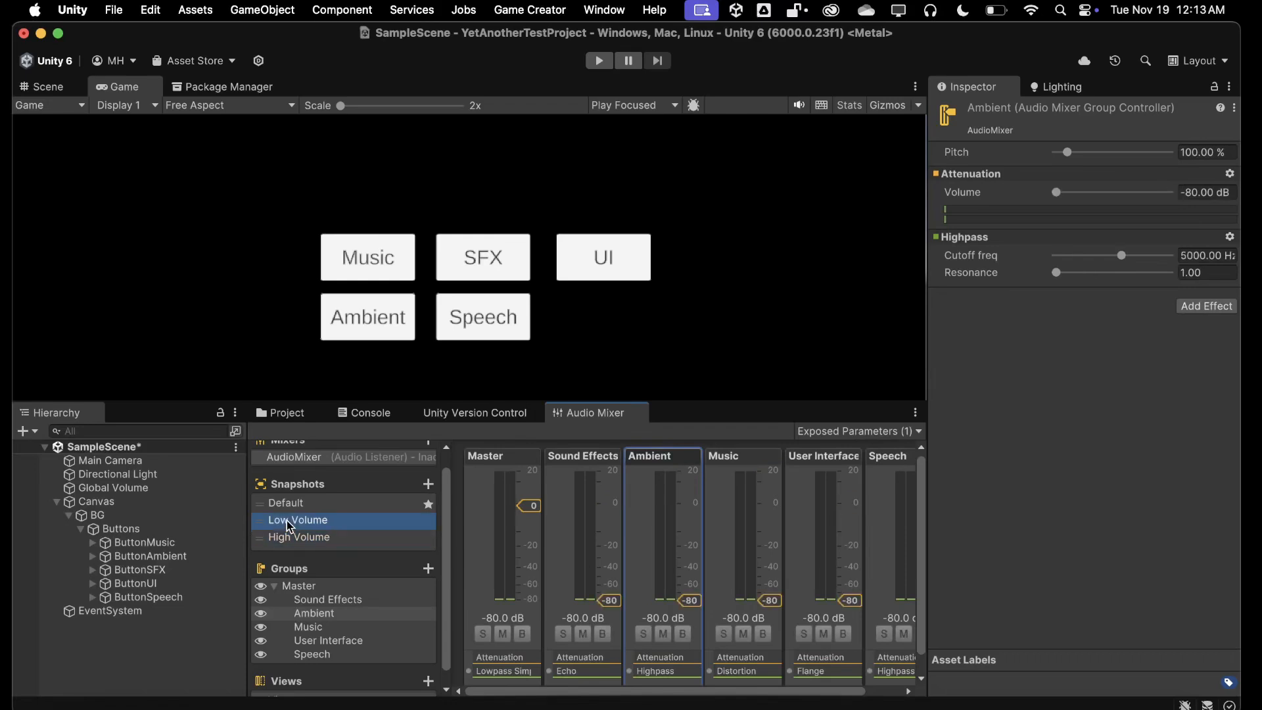
pyautogui.click(300, 503)
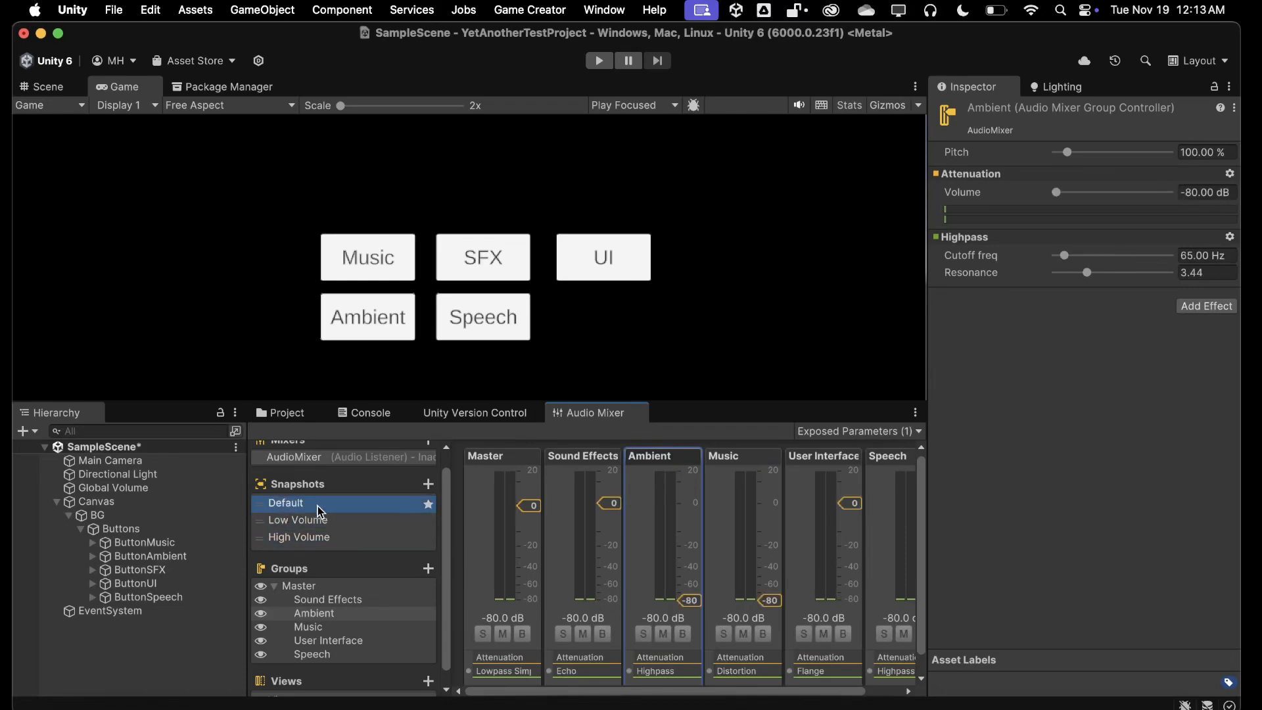
pyautogui.moveTo(689, 599); pyautogui.dragTo(686, 527)
pyautogui.moveTo(768, 600); pyautogui.dragTo(767, 525)
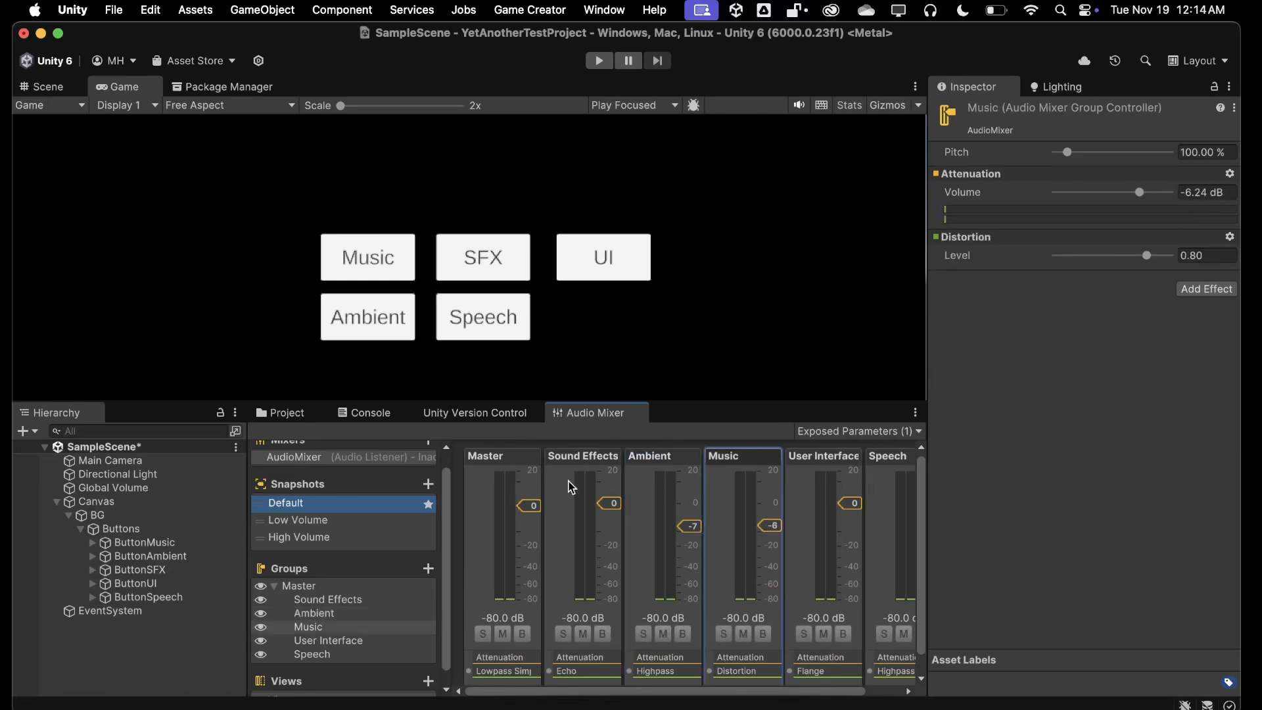
pyautogui.moveTo(609, 503); pyautogui.dragTo(610, 525)
pyautogui.moveTo(530, 505); pyautogui.dragTo(534, 524)
# Compare the group volumes of the Low Volume, High Volume and Default snapshots, ending on Default
pyautogui.click(303, 520)
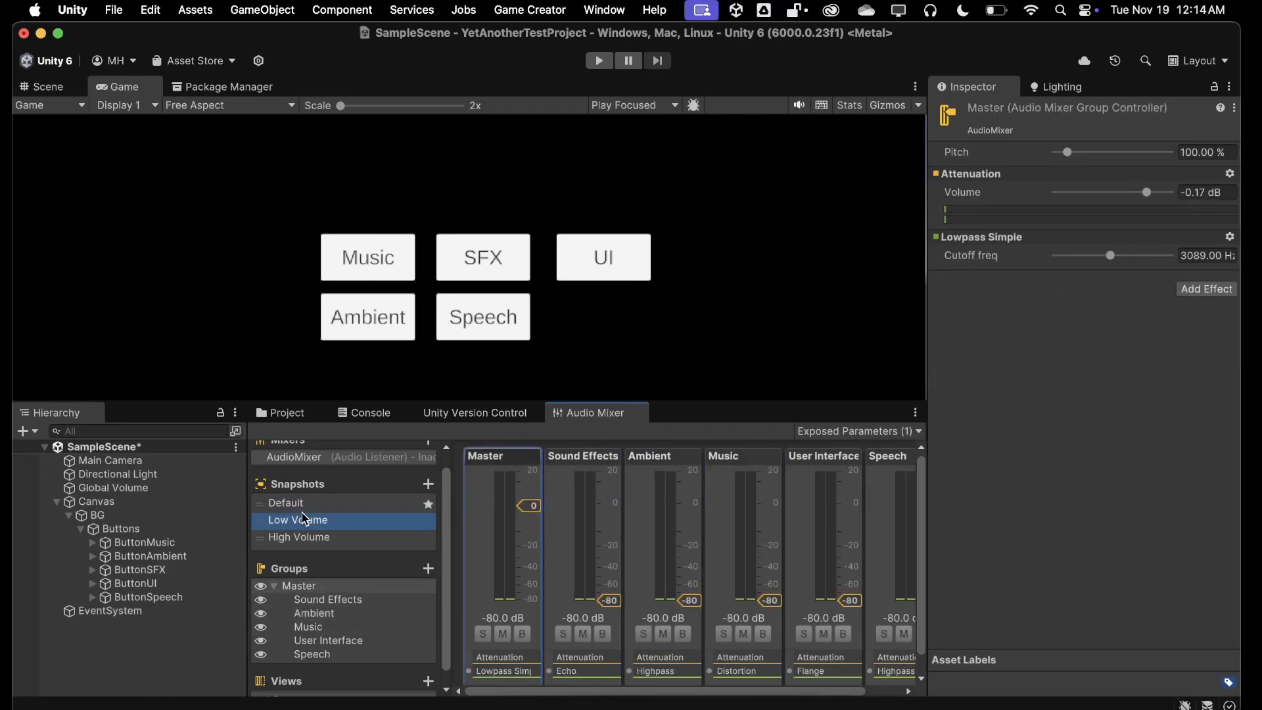
pyautogui.click(306, 538)
pyautogui.click(308, 521)
pyautogui.click(308, 503)
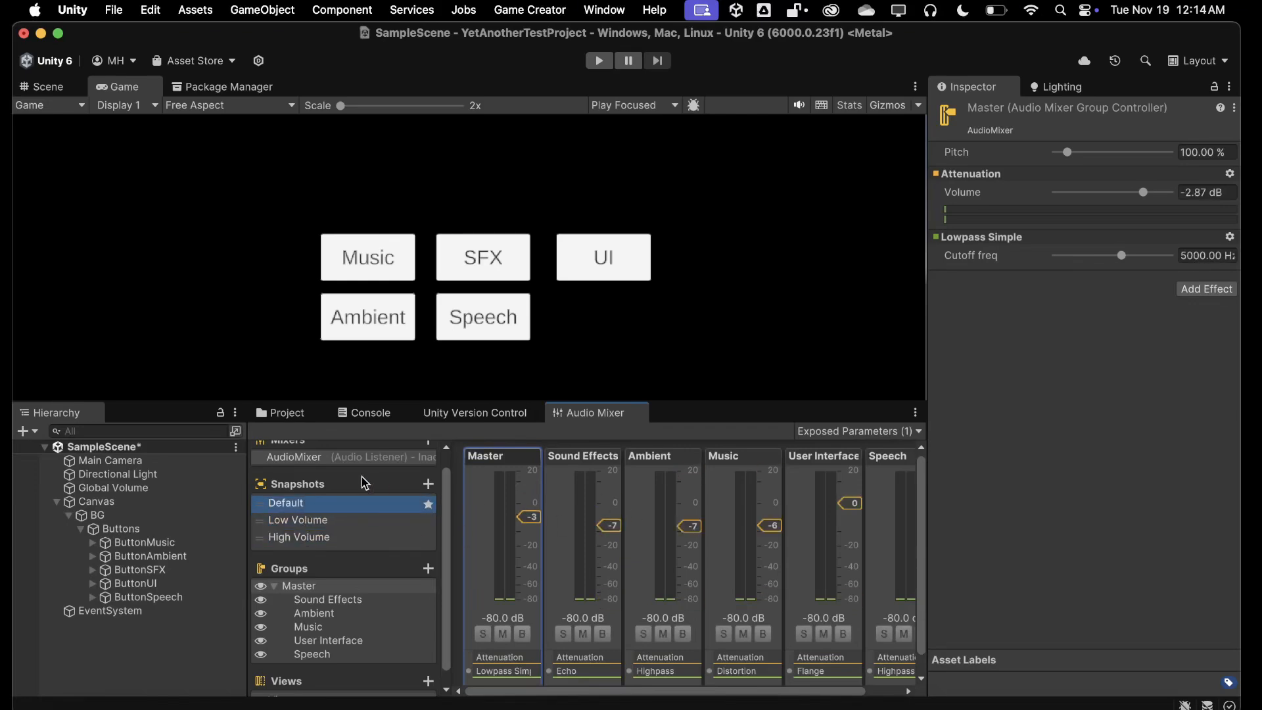
# Add an Audio Change Snapshot instruction to the end of ButtonSpeech's instruction list
pyautogui.click(151, 598)
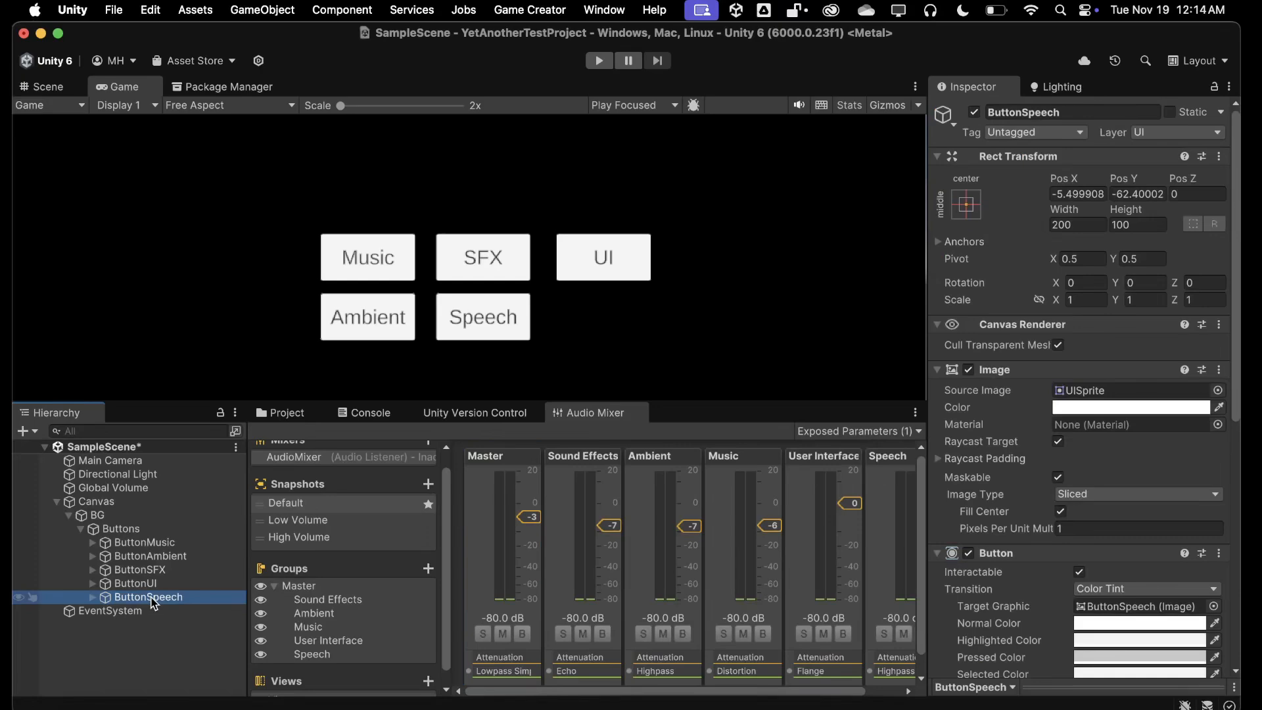
pyautogui.scroll(-10, 1008, 531)
pyautogui.click(1043, 570)
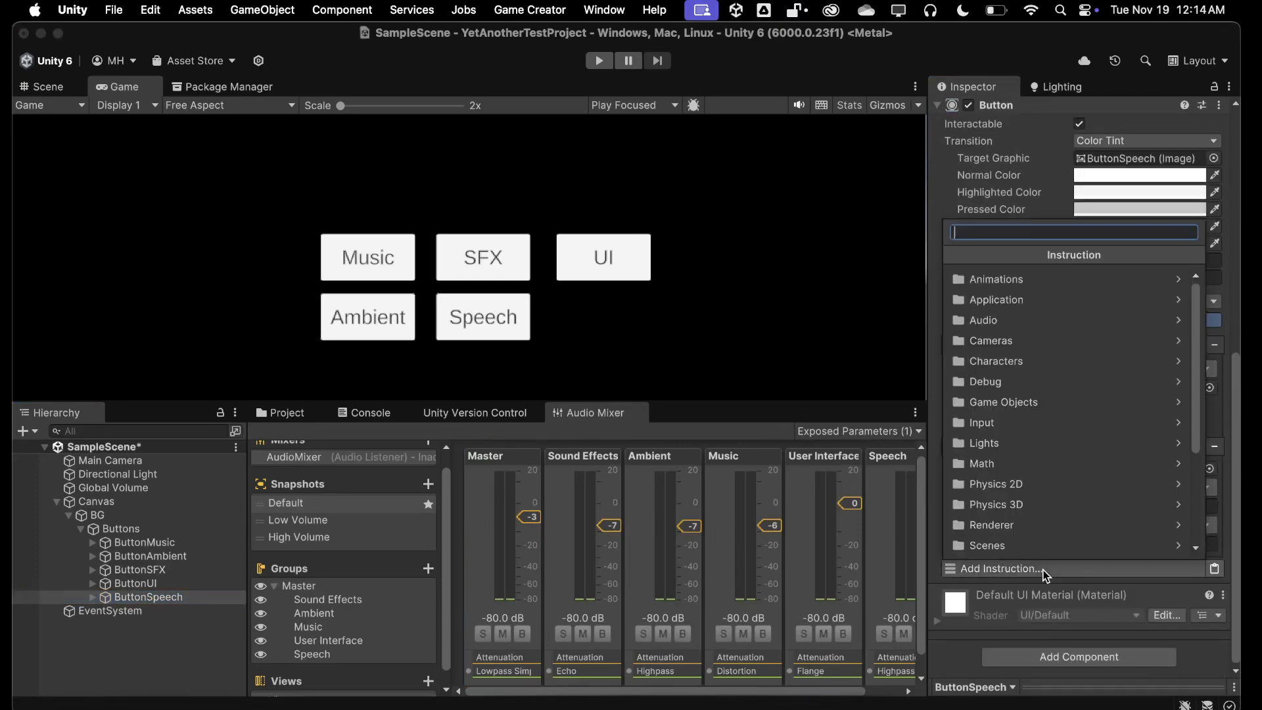
pyautogui.click(985, 320)
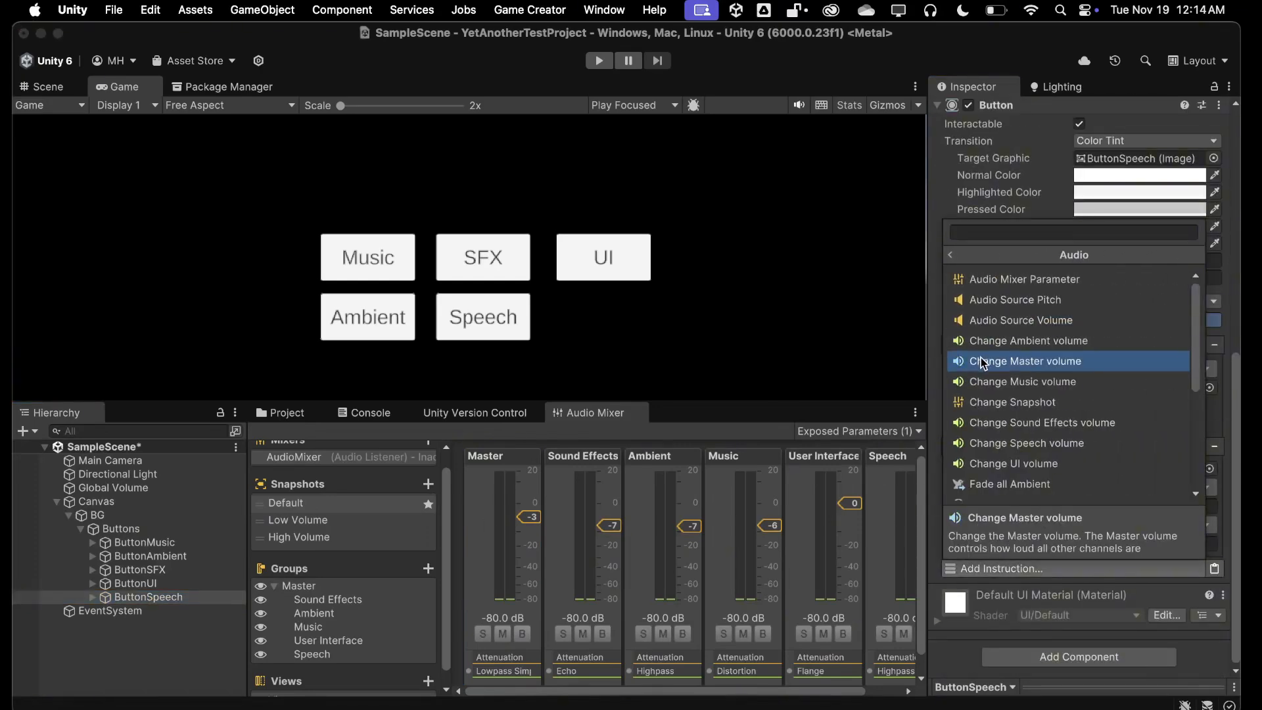
pyautogui.click(1015, 402)
pyautogui.scroll(-2, 1015, 464)
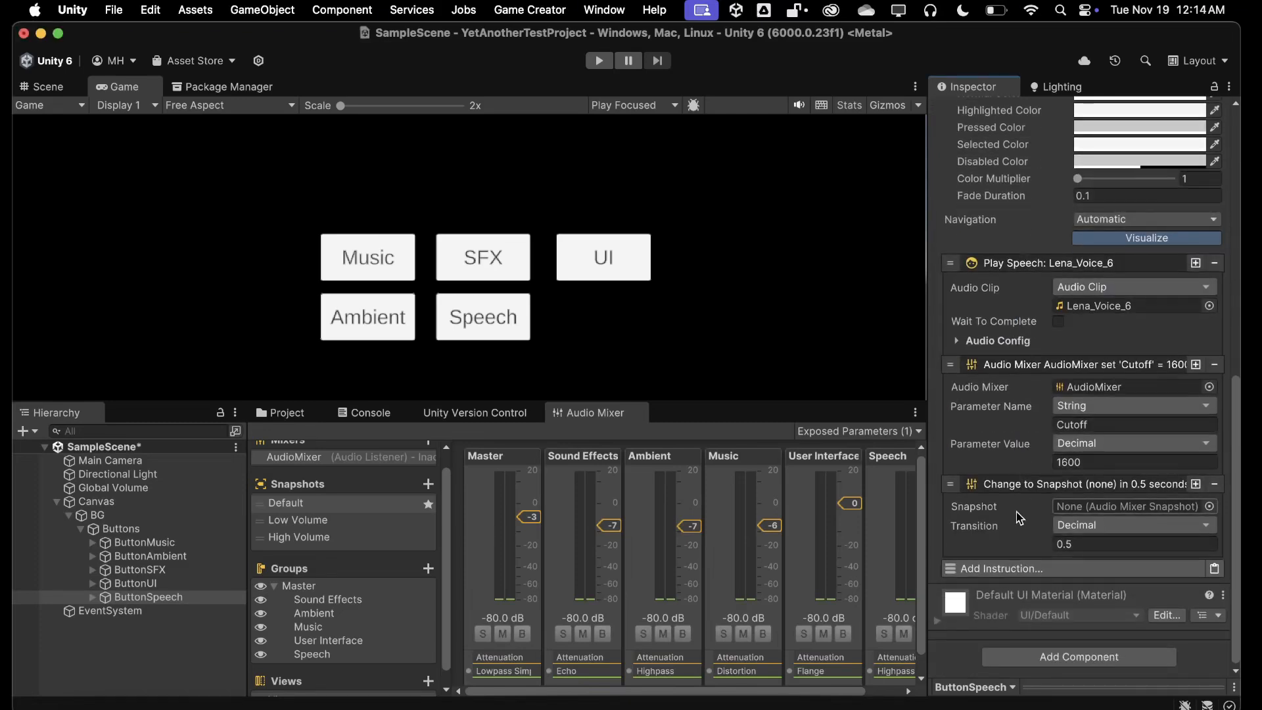
# Assign the Default snapshot to ButtonSpeech's Change Snapshot instruction, and replace it with Low Volume
pyautogui.click(1209, 506)
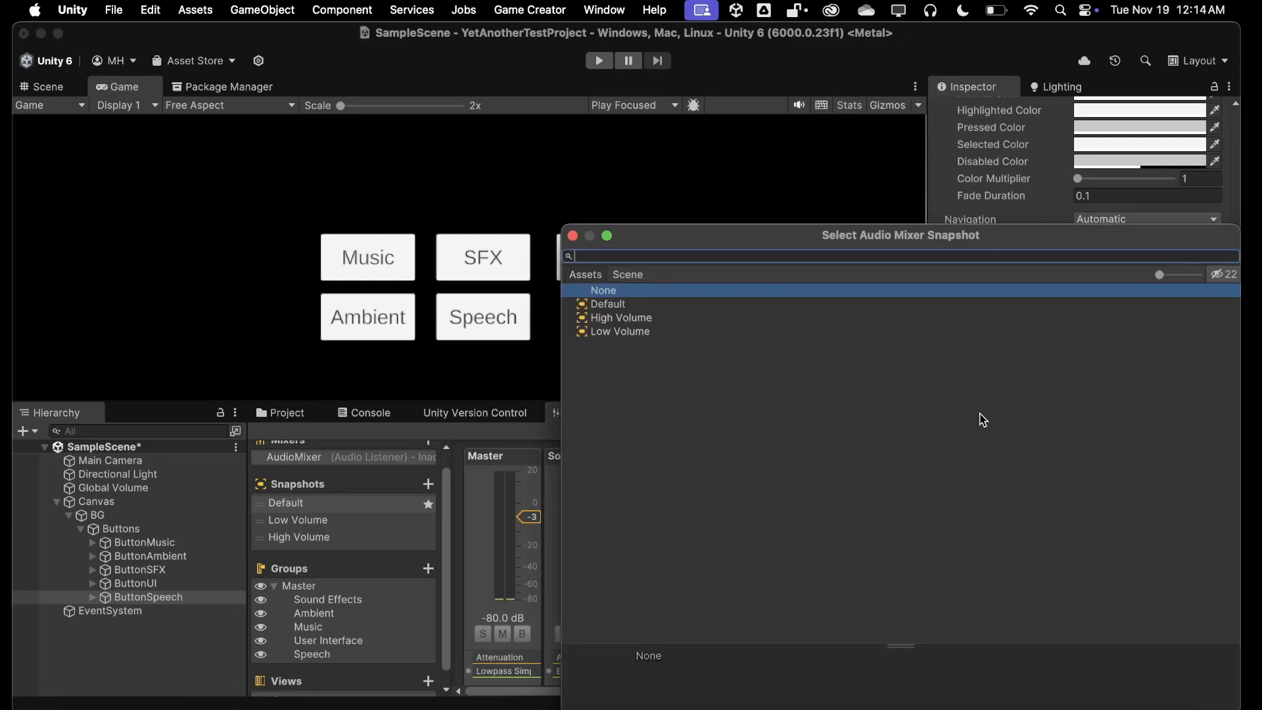
pyautogui.doubleClick(607, 304)
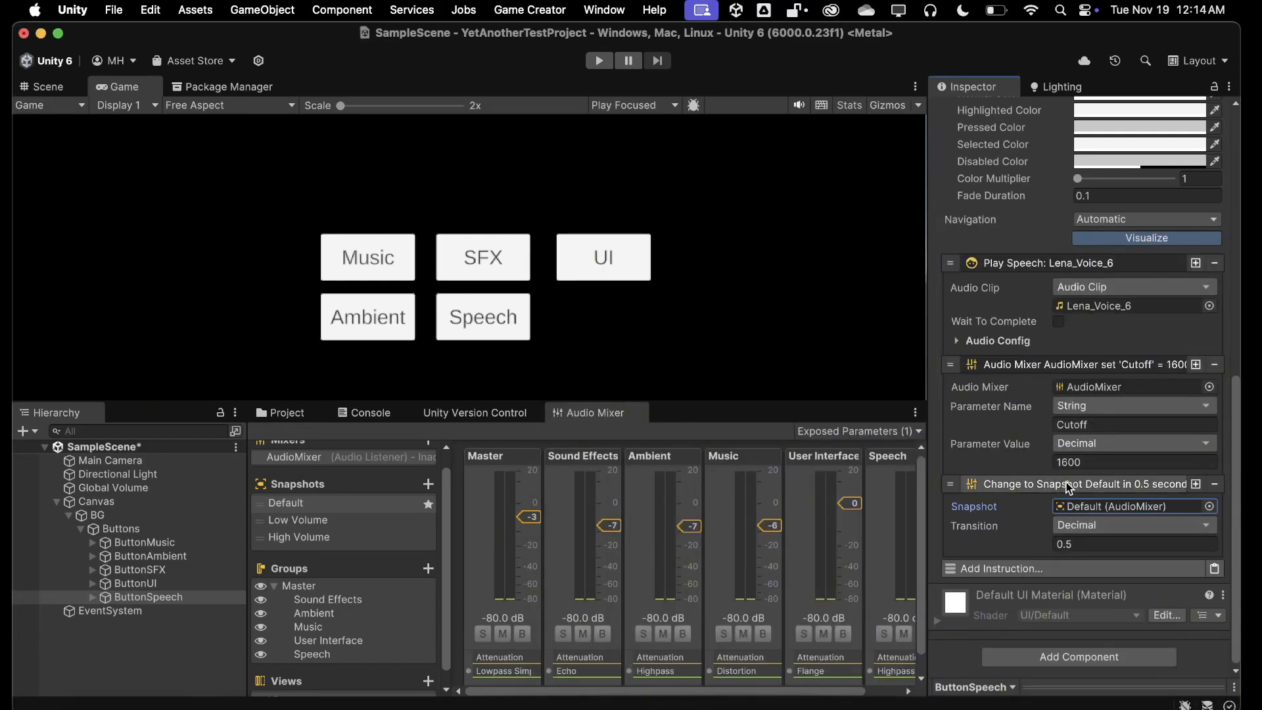
pyautogui.click(1209, 506)
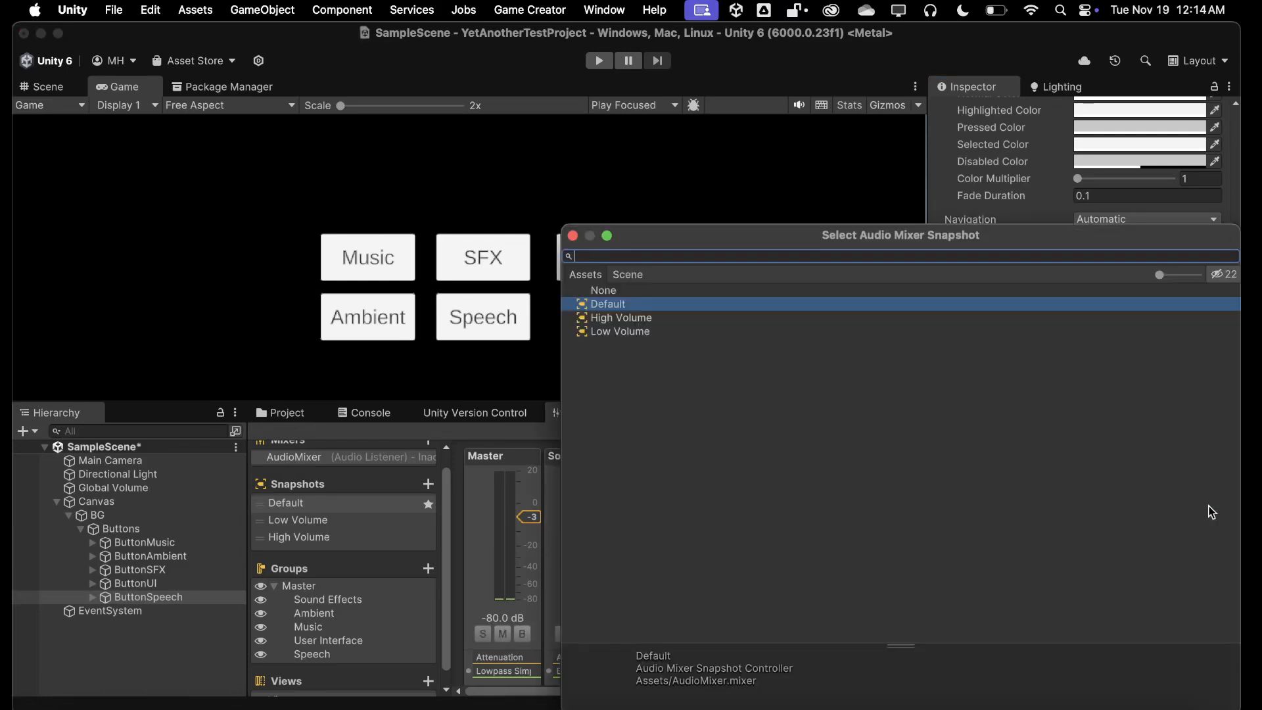
pyautogui.doubleClick(629, 326)
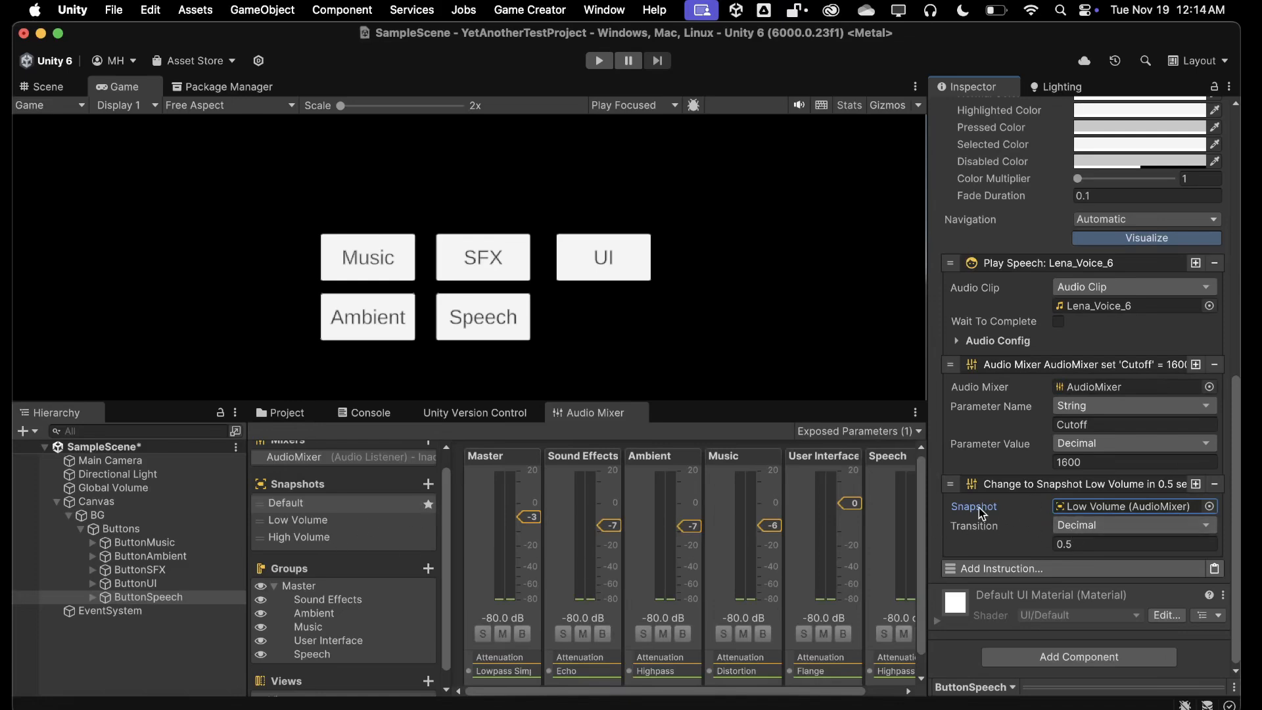
# Play-test the scene by triggering Music, Ambient and Speech to check the snapshot change in the mixer, and stop play mode
pyautogui.press('super+p')
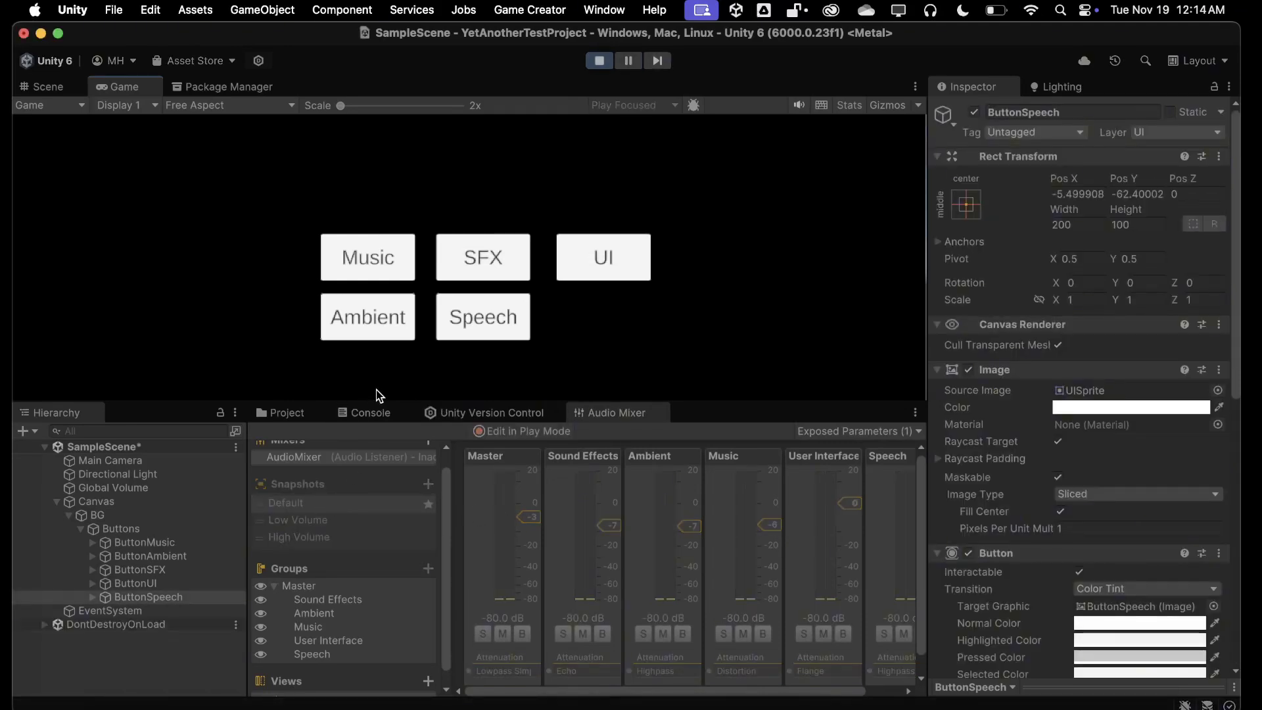
pyautogui.click(361, 248)
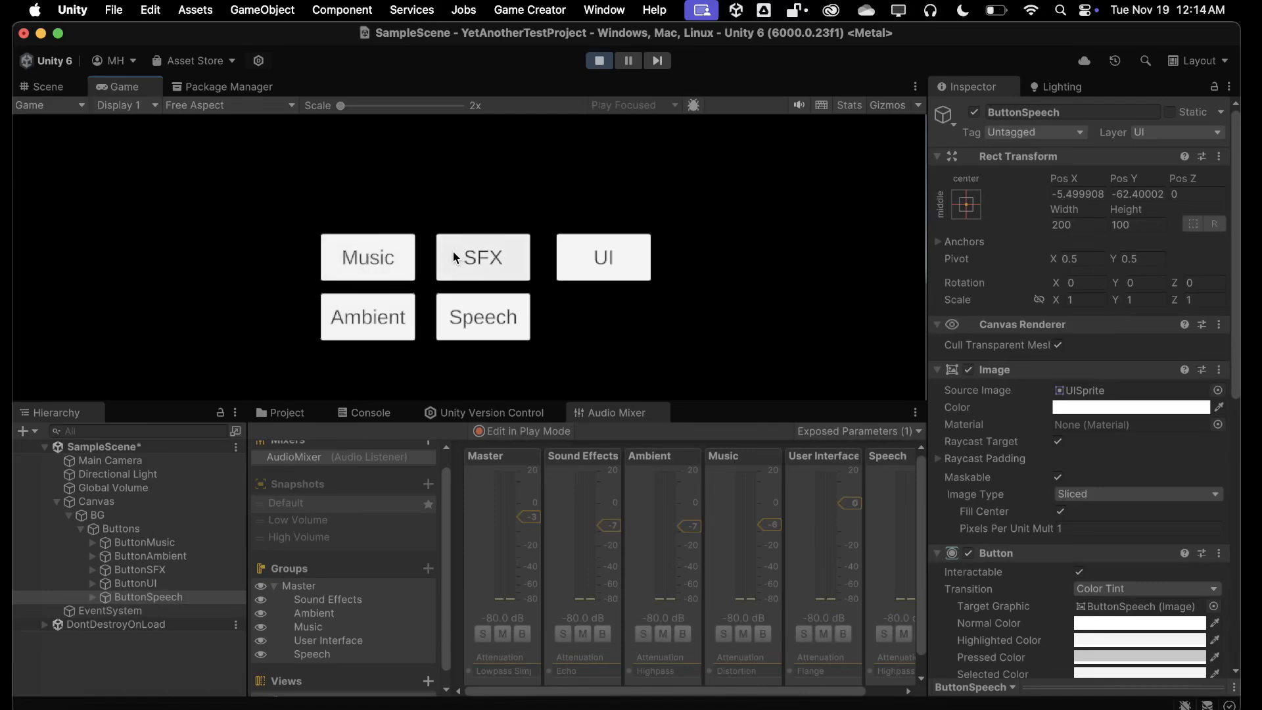
pyautogui.click(366, 324)
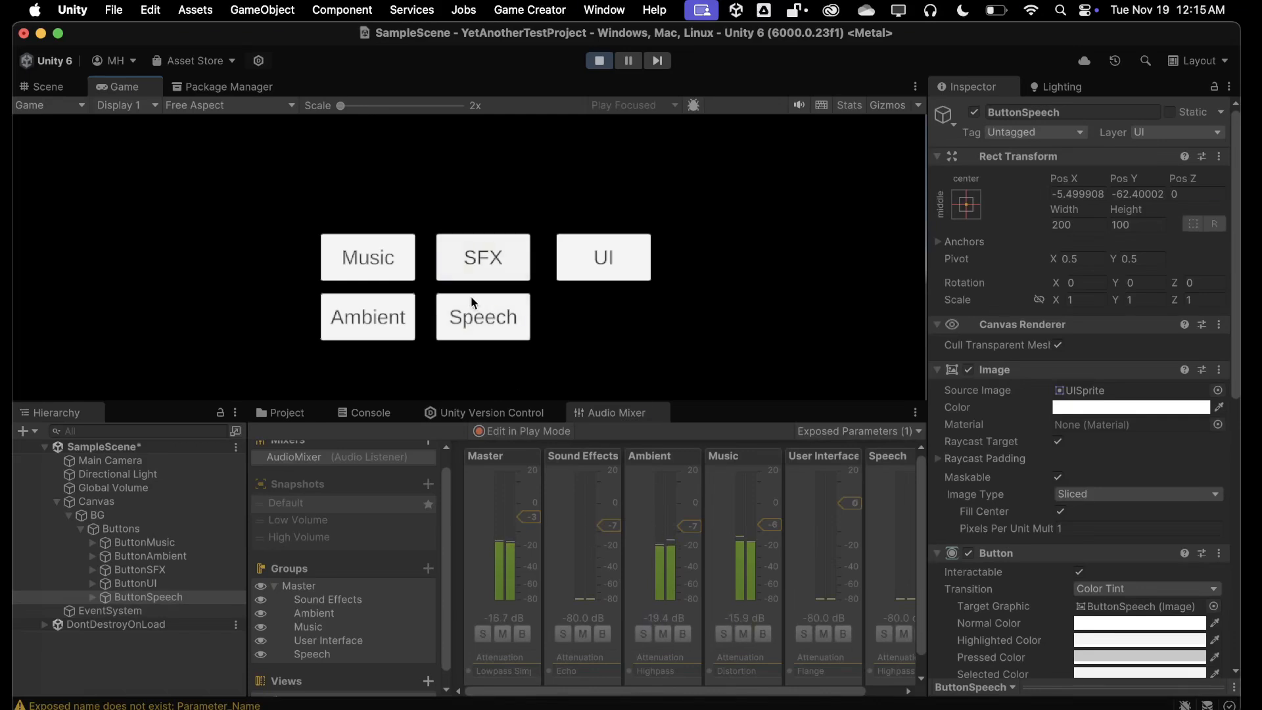
pyautogui.click(514, 325)
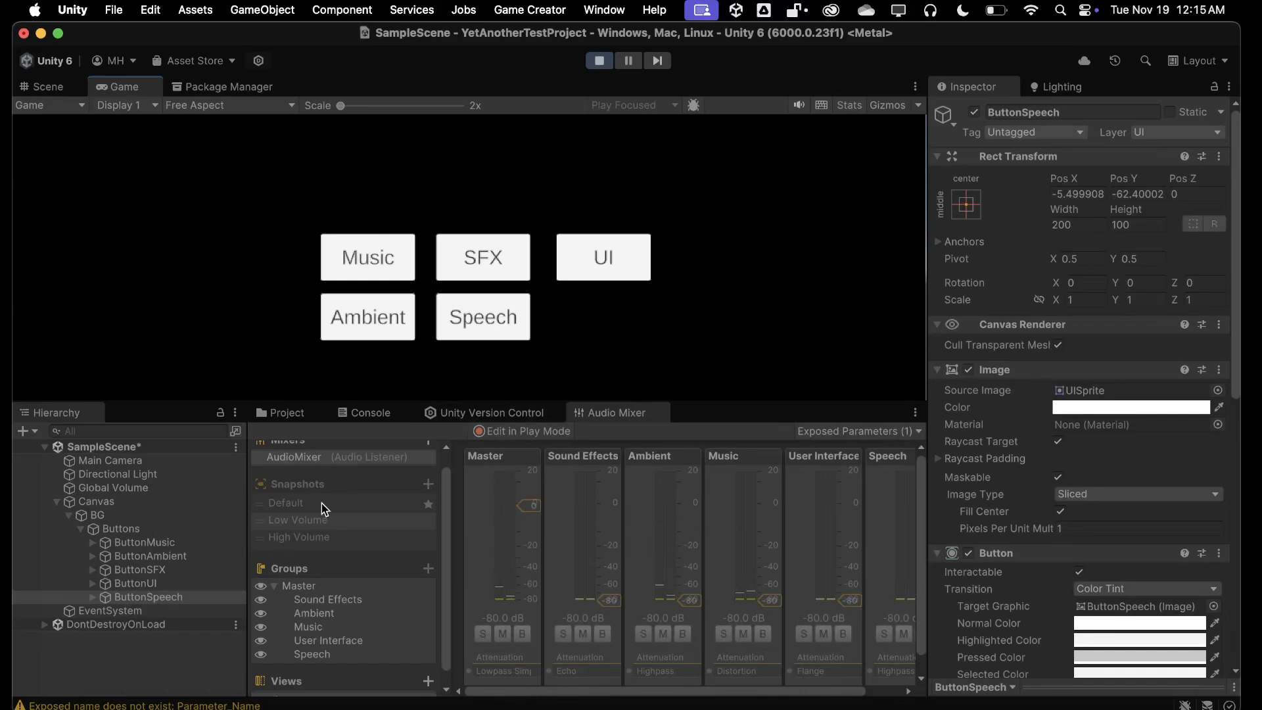
pyautogui.click(598, 62)
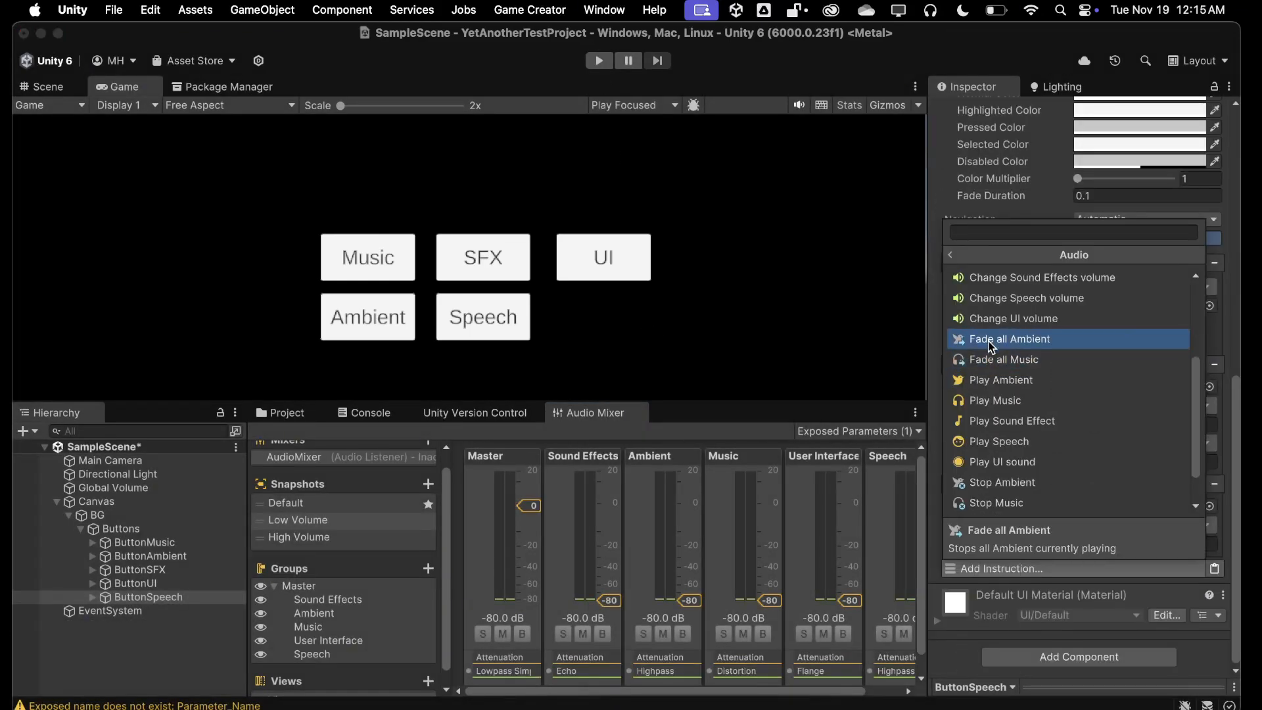
# Look through the available Audio instructions for ButtonSpeech, from mixer parameters and volume changes to the fade, play and stop options
pyautogui.scroll(-2, 992, 427)
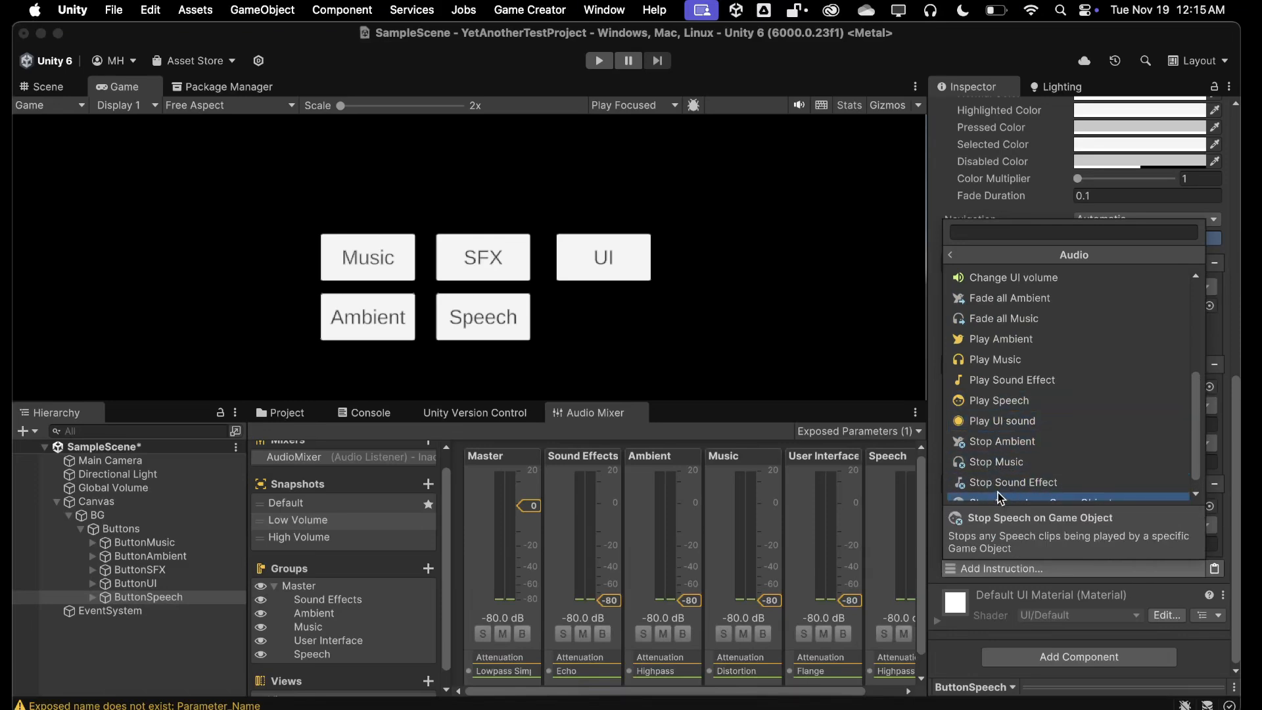
pyautogui.scroll(6, 1001, 451)
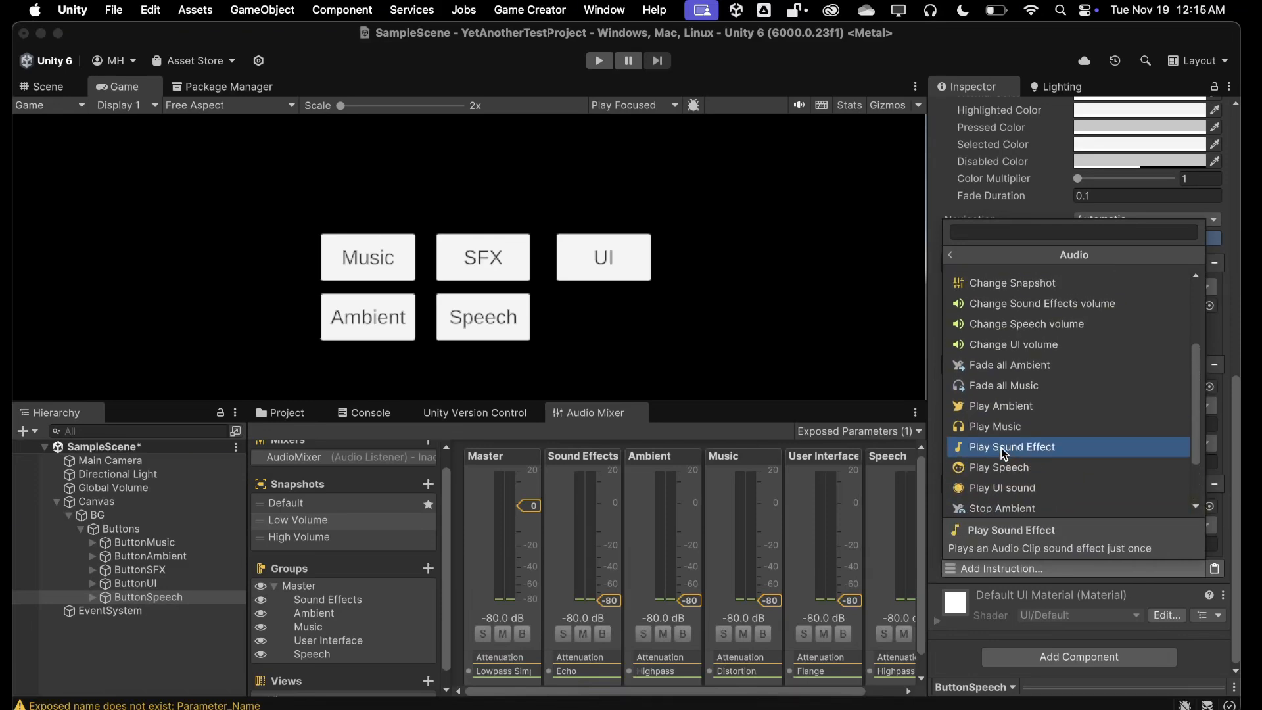
pyautogui.scroll(3, 999, 443)
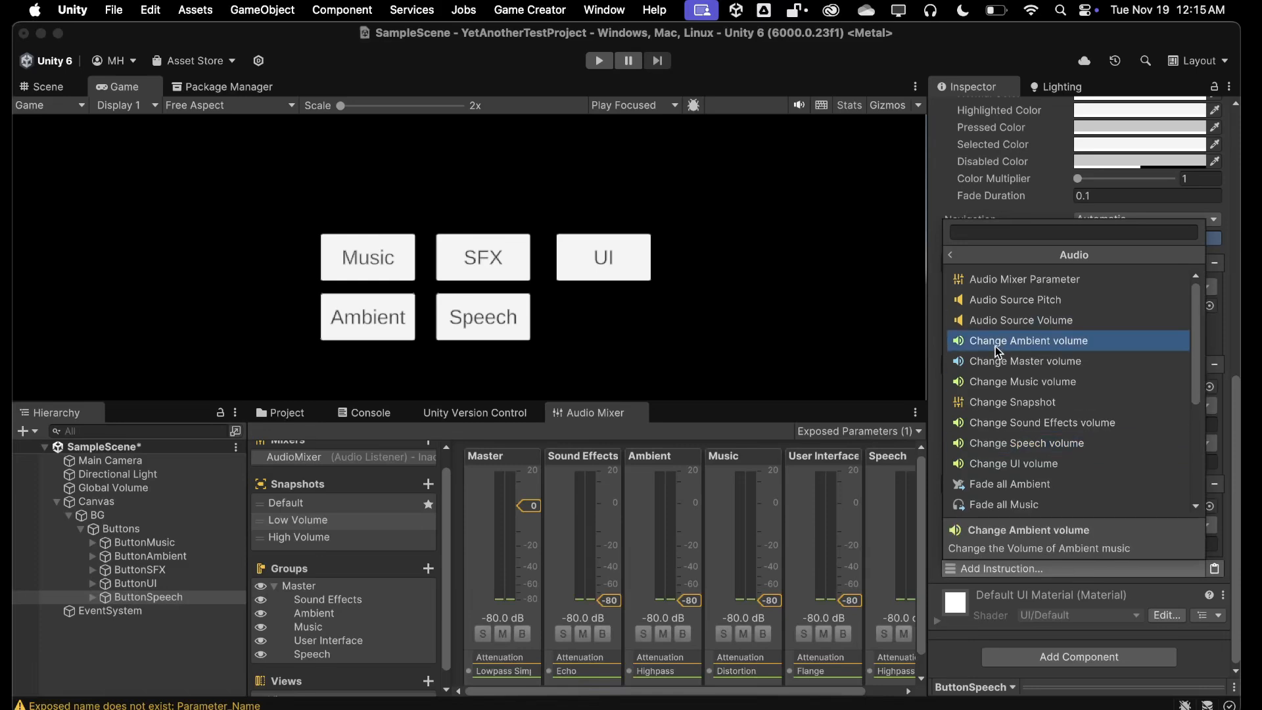
pyautogui.scroll(-5, 994, 302)
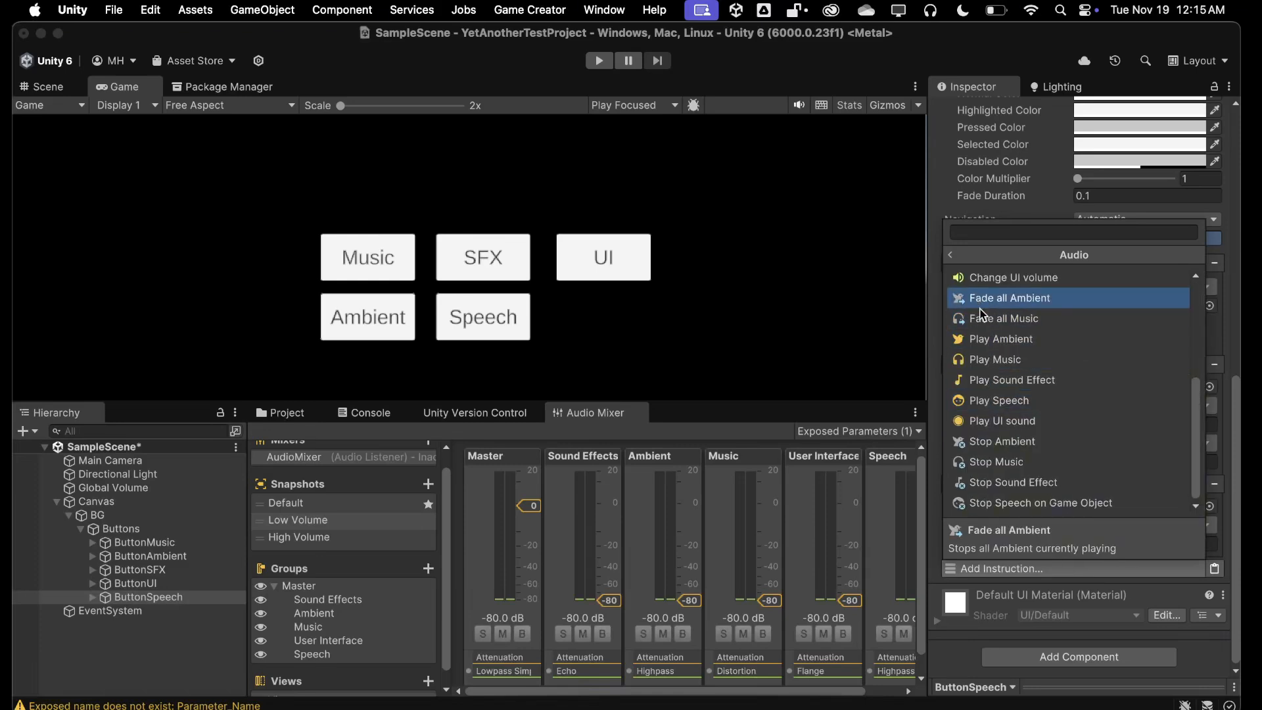
pyautogui.scroll(5, 986, 446)
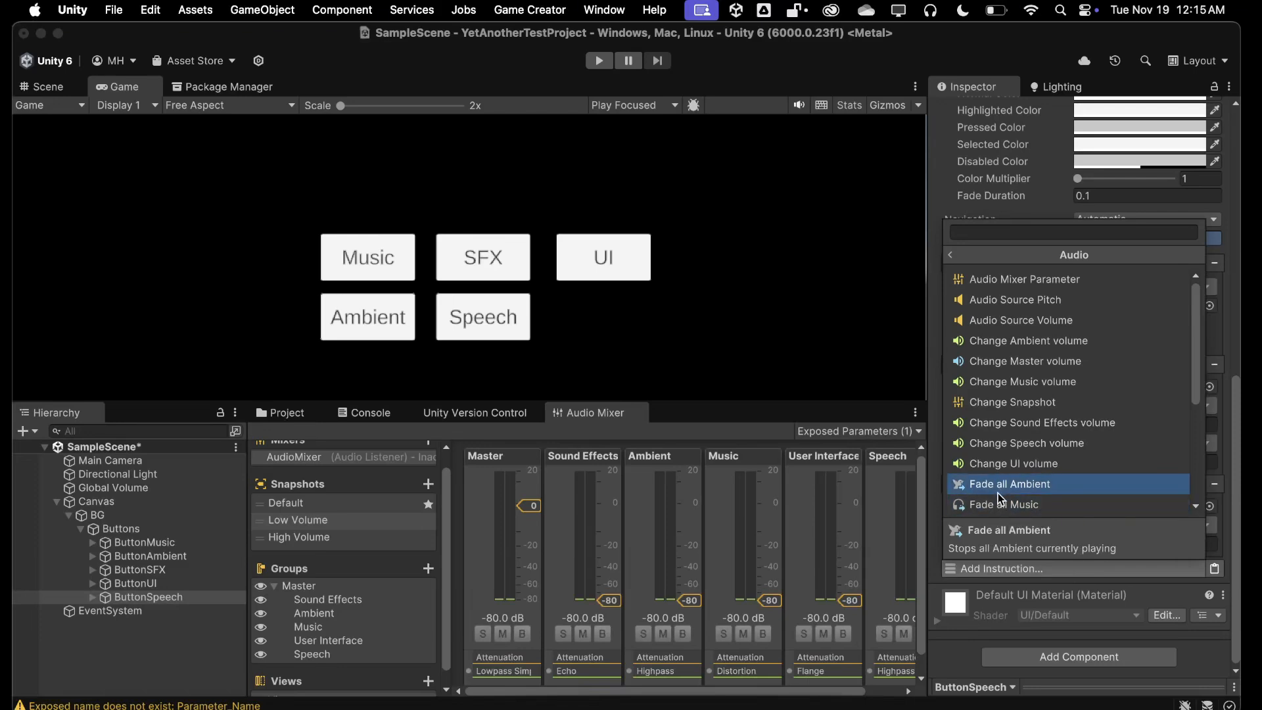
pyautogui.scroll(-5, 995, 491)
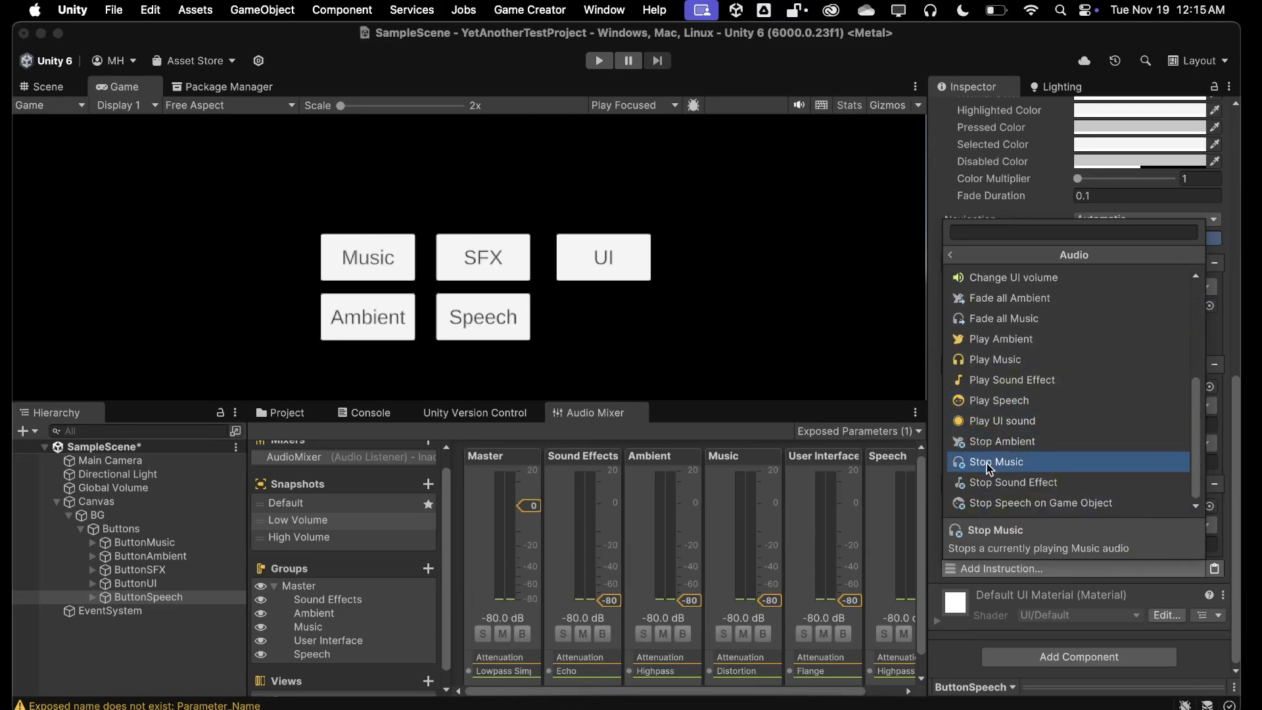
# Try a Stop Speech on Game Object instruction on ButtonSpeech, view its Target options, and remove the instruction
pyautogui.click(991, 501)
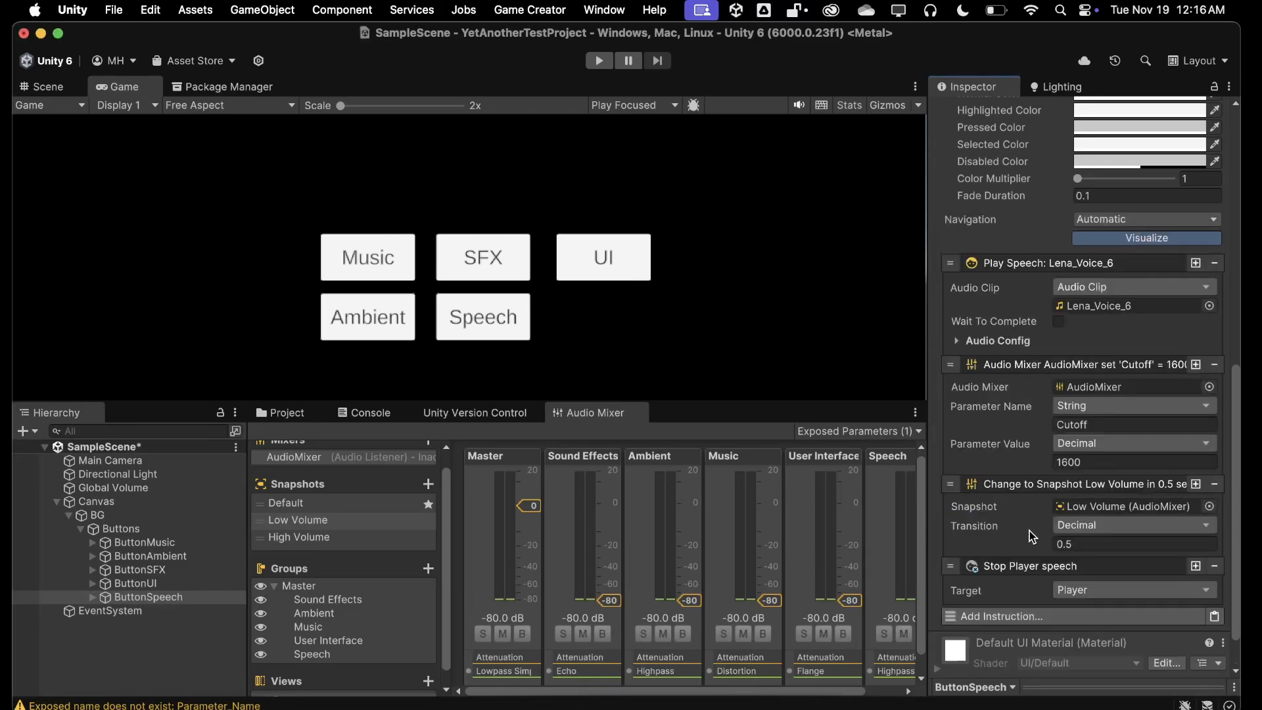
pyautogui.scroll(-2, 1029, 530)
pyautogui.click(1077, 542)
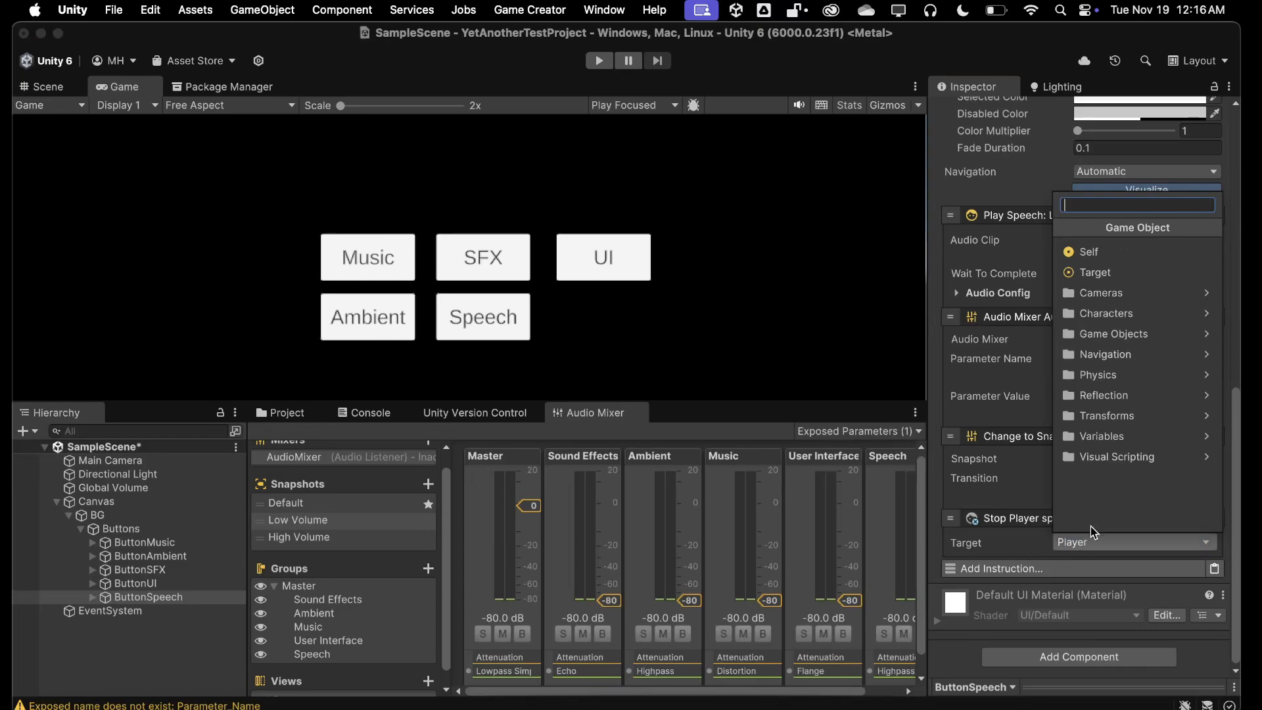
pyautogui.click(1008, 545)
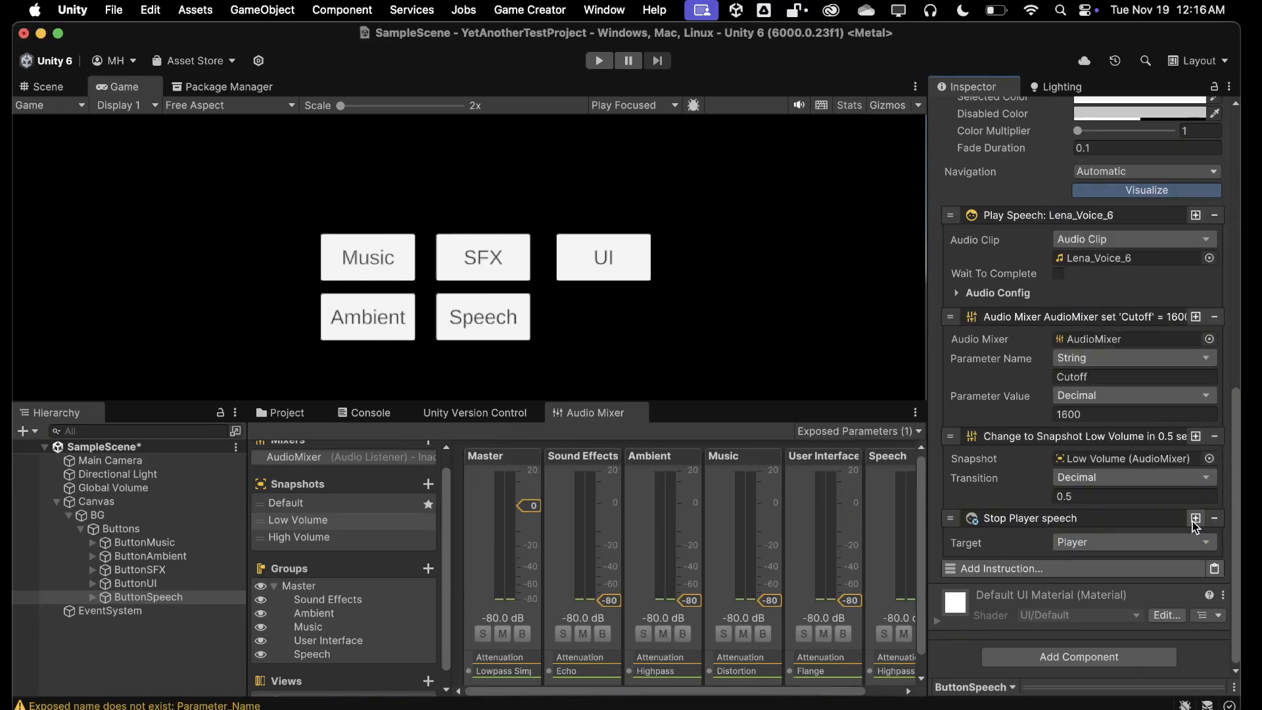
pyautogui.click(1216, 518)
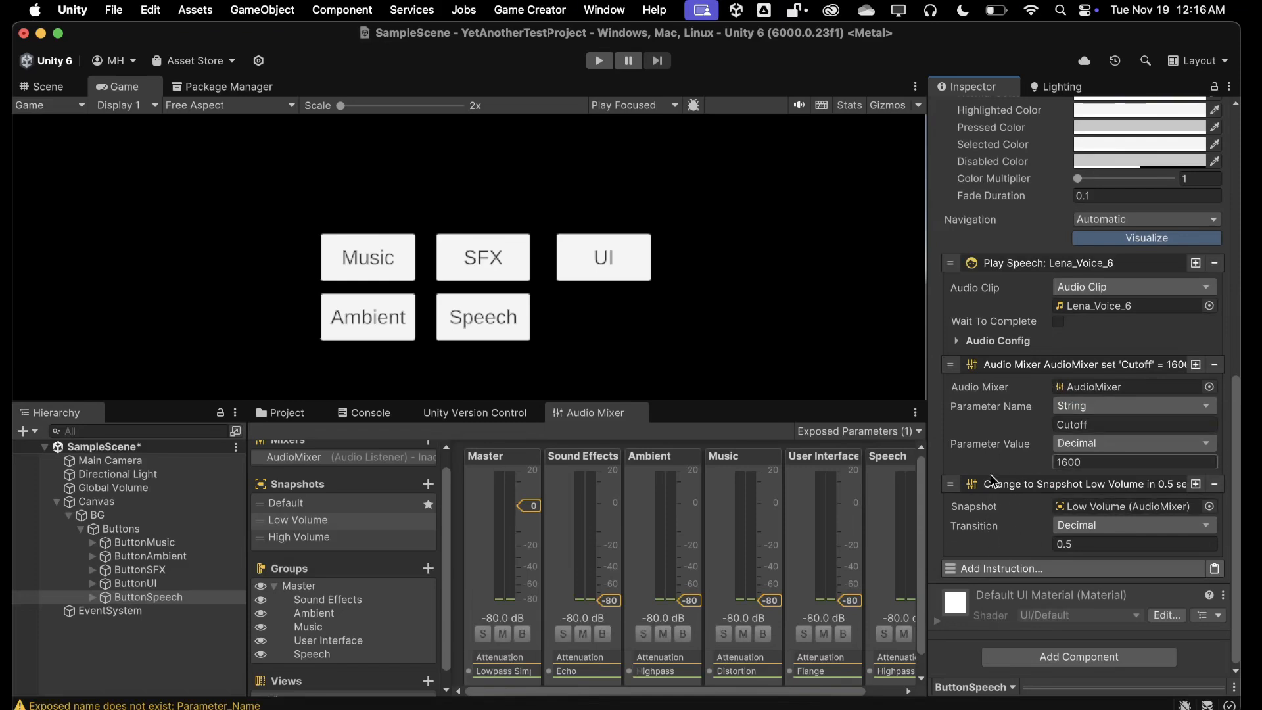
pyautogui.click(987, 568)
pyautogui.click(847, 594)
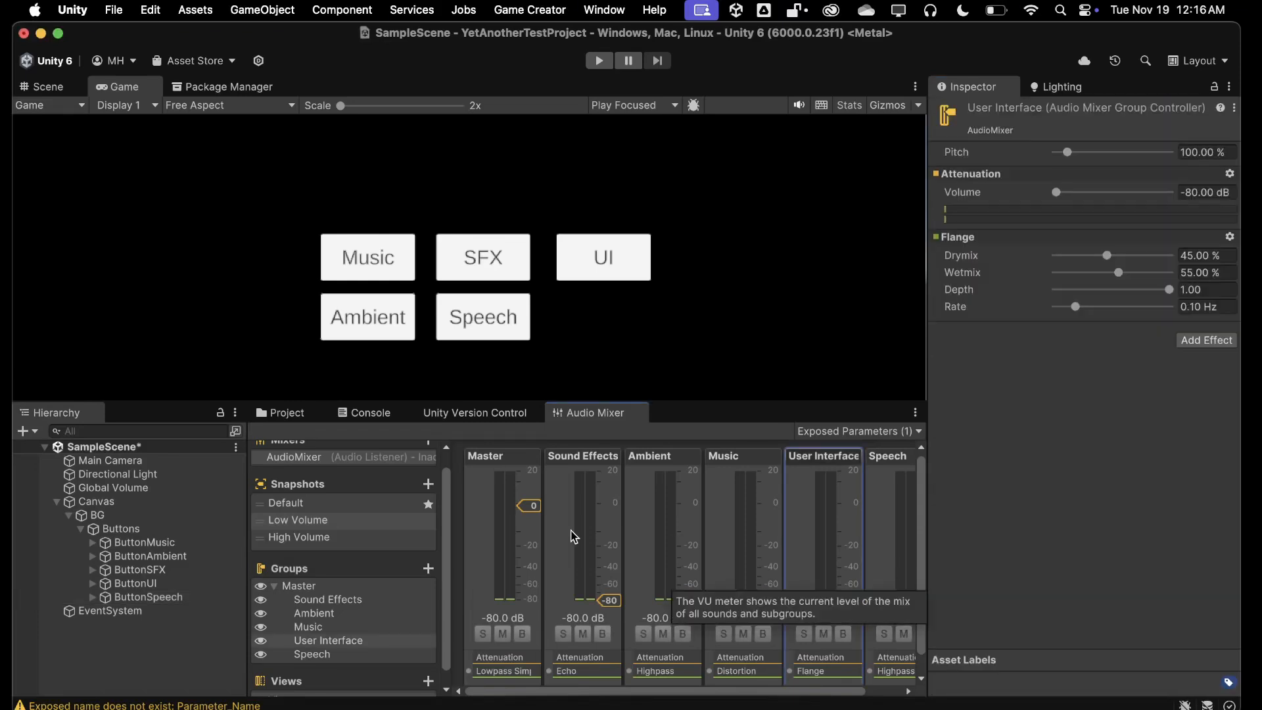